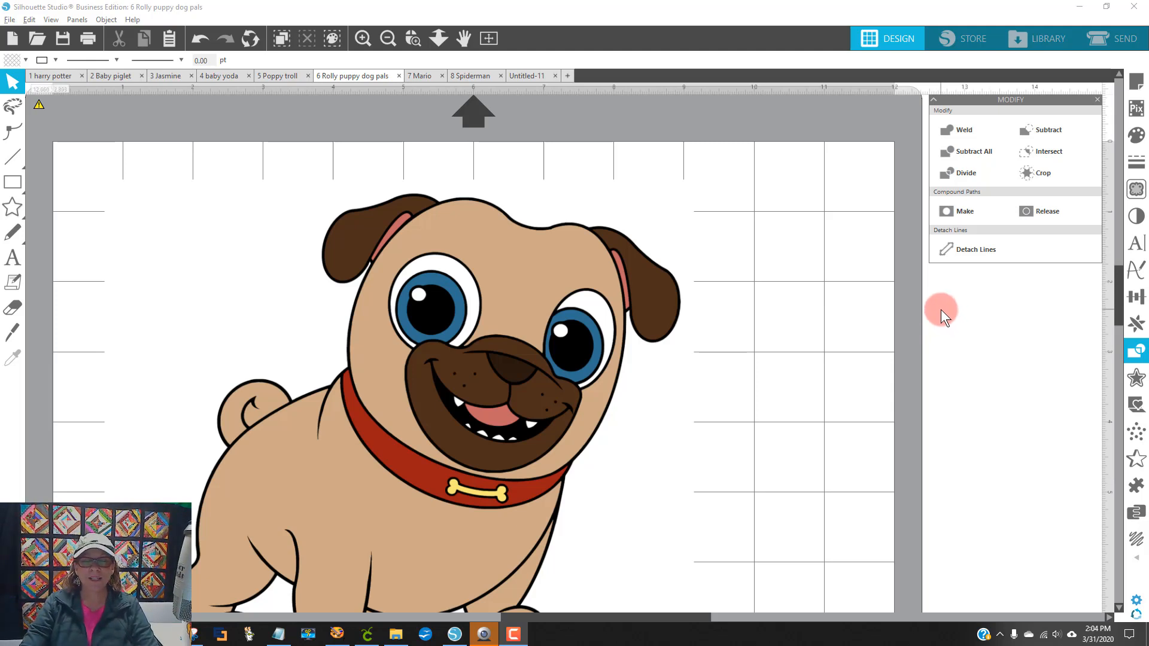
Look through the open Harry Potter, Baby Piglet, Jasmine, baby yoda and Poppy troll designs
click(58, 77)
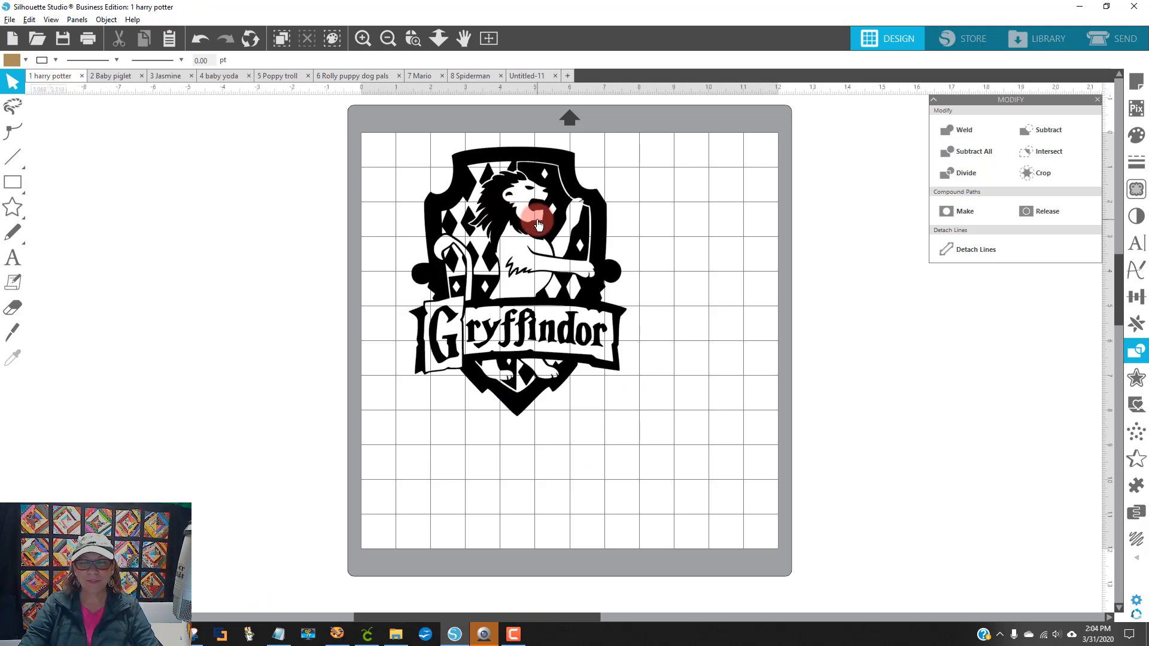
drag(545, 212, 554, 232)
key(Escape)
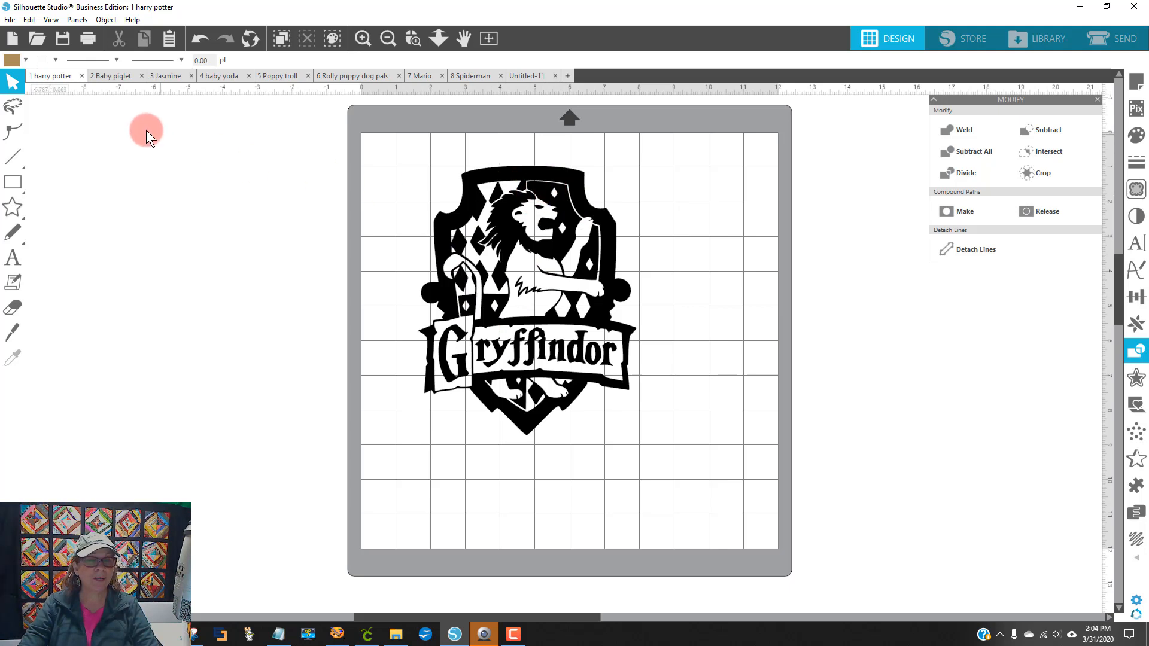
click(109, 76)
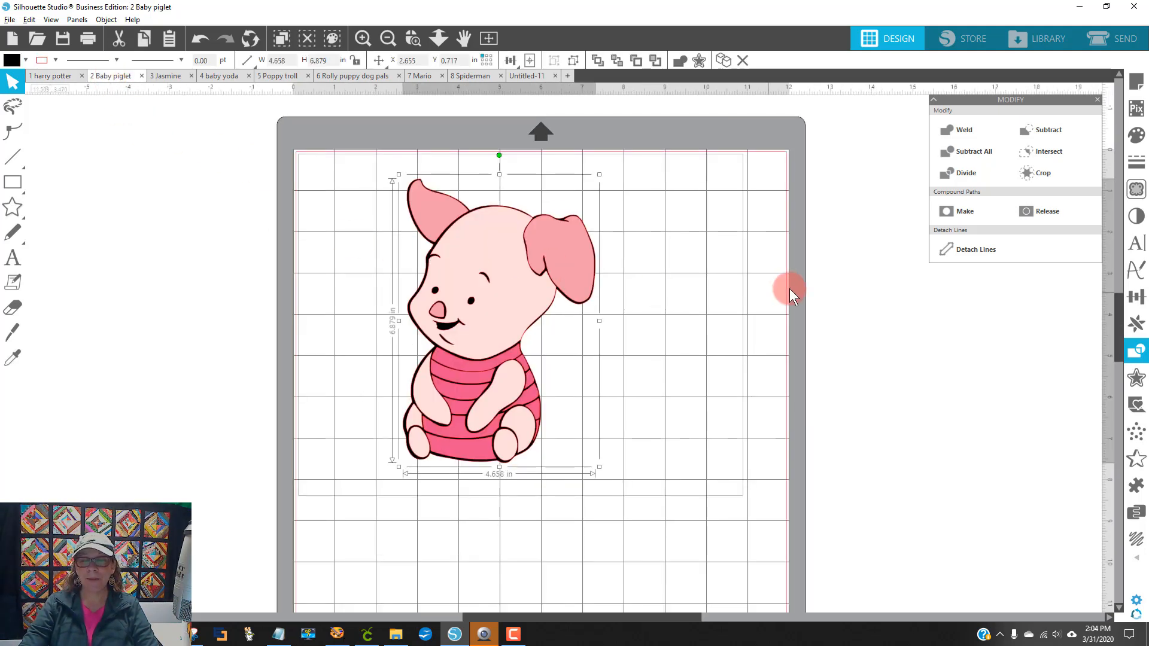
click(161, 76)
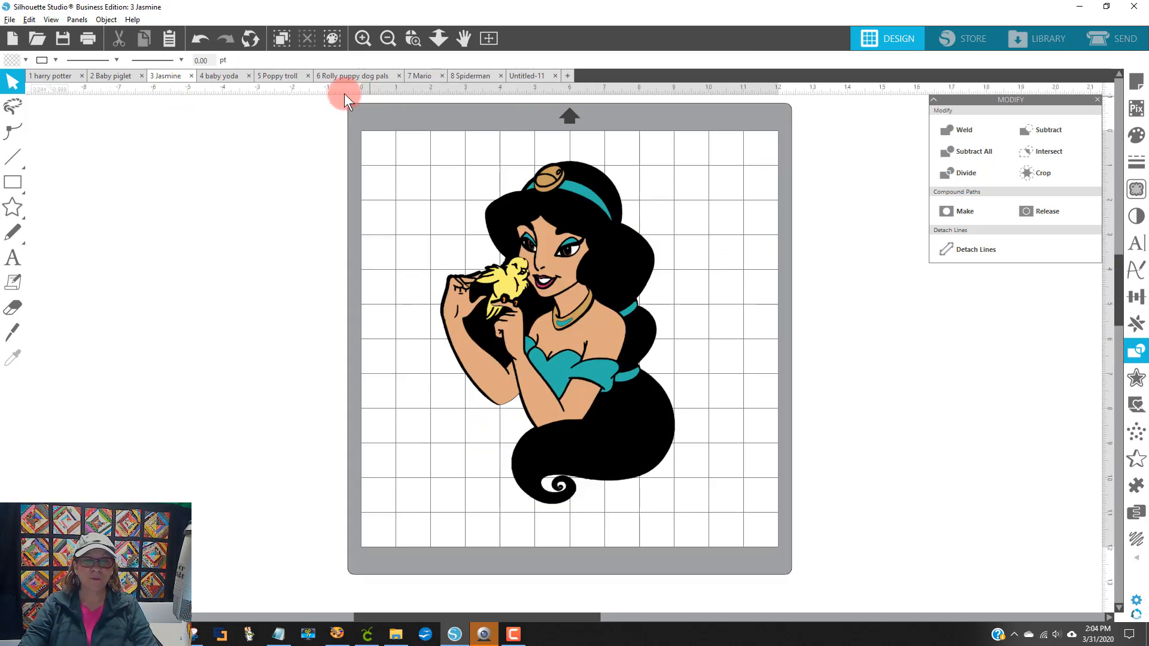
click(217, 77)
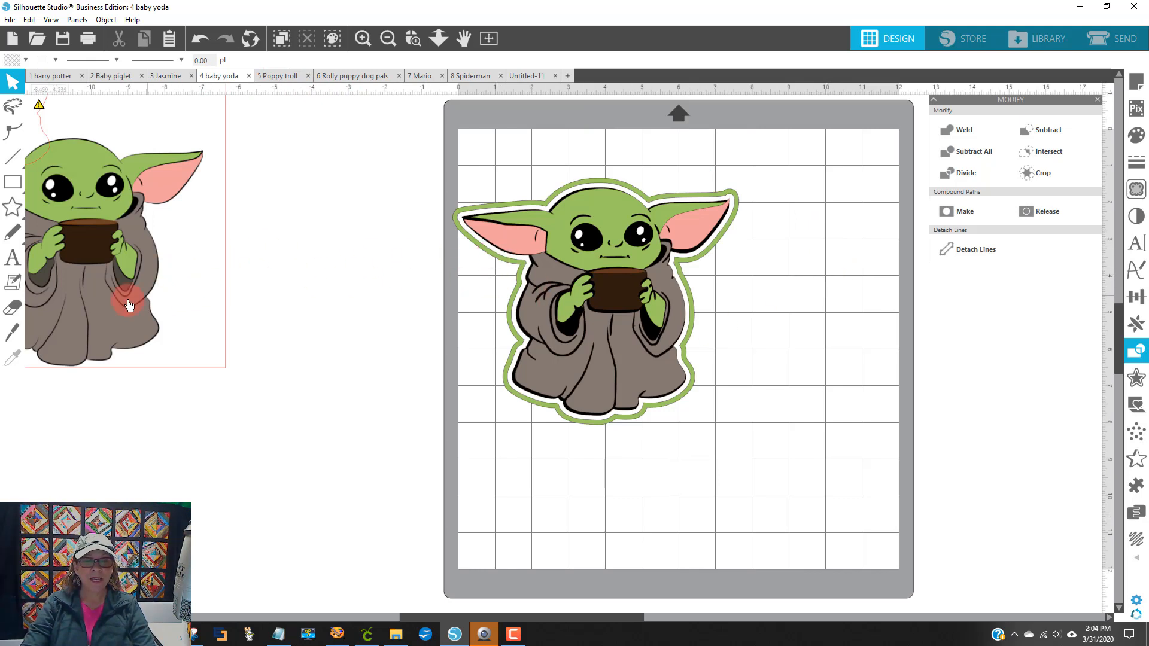
drag(123, 290, 289, 317)
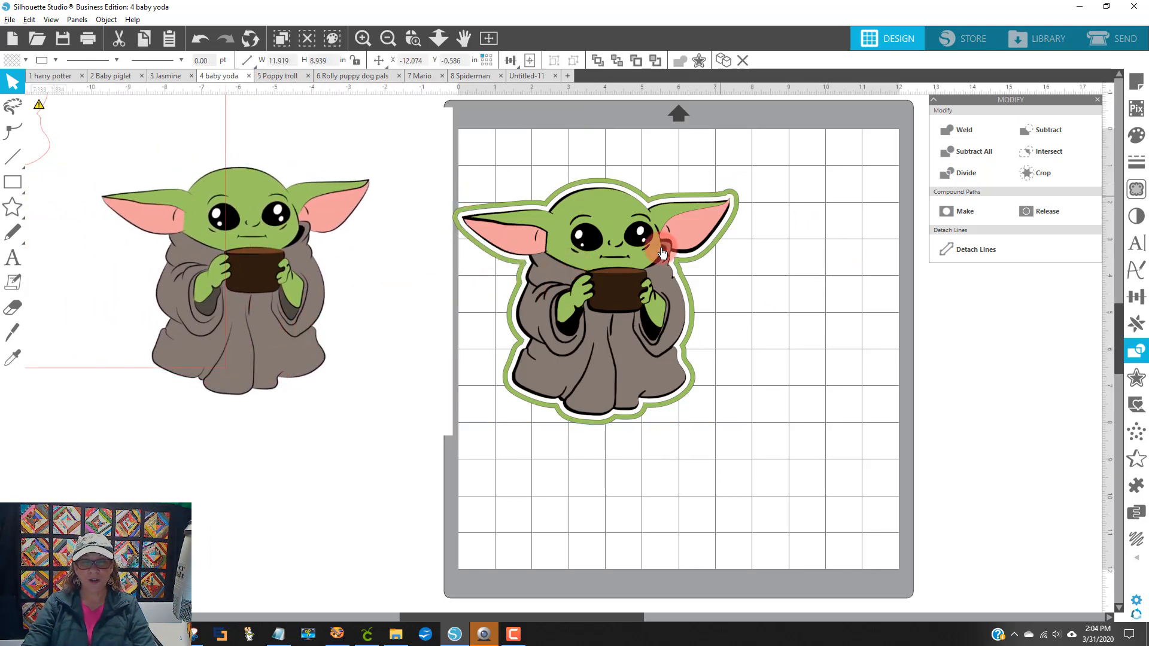
click(277, 76)
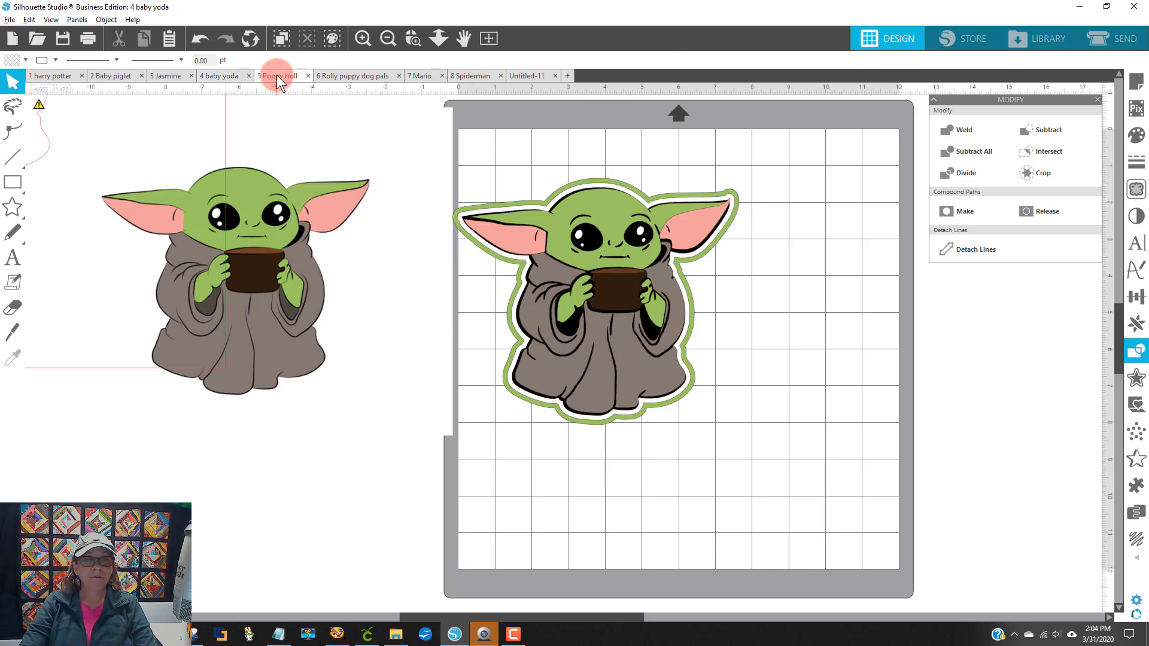
drag(237, 259, 549, 273)
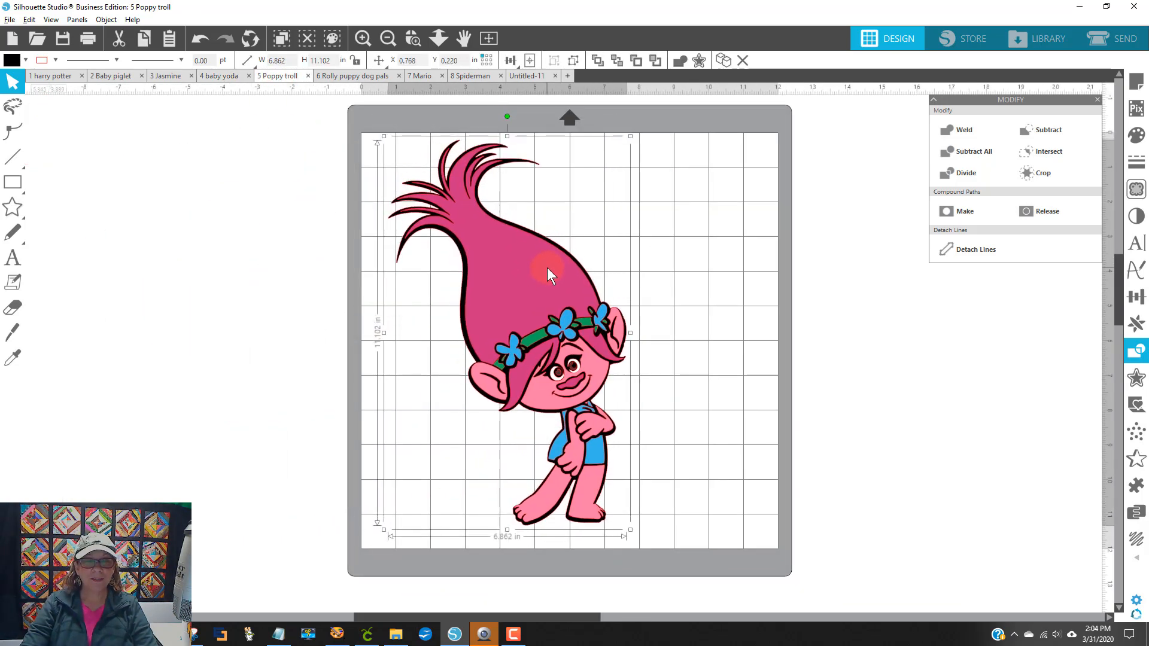
Switch to the Rolly puppy dog pals design and shift the pug image slightly left and down on the page
click(343, 75)
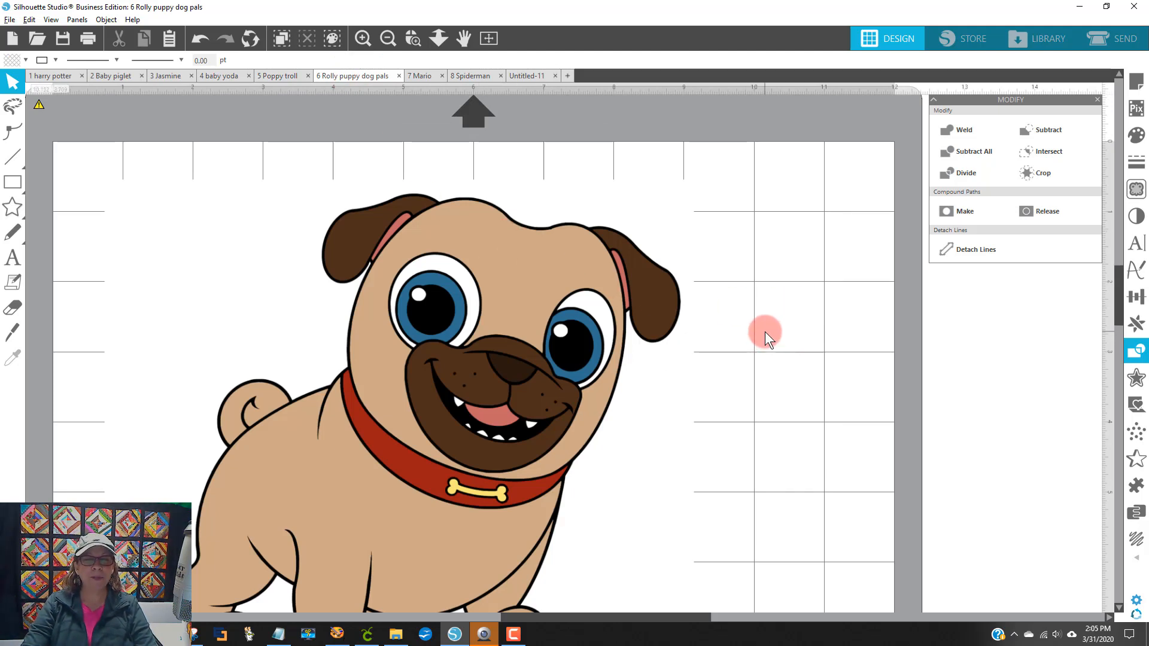
scroll(765, 333, down, 1)
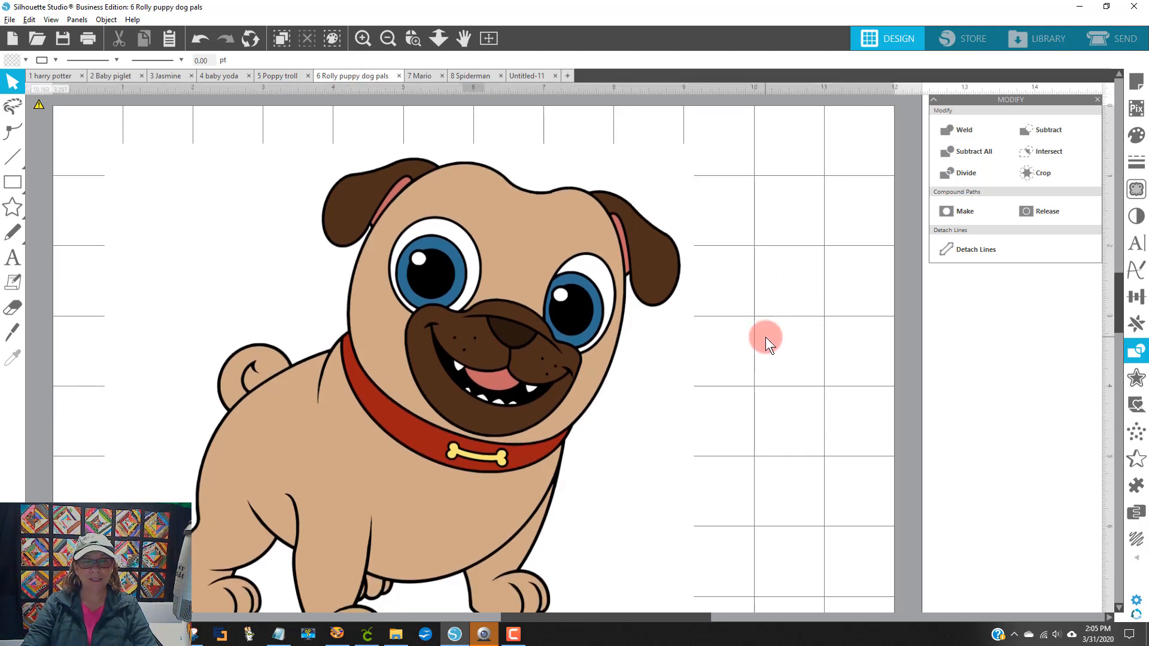
scroll(766, 336, down, 1)
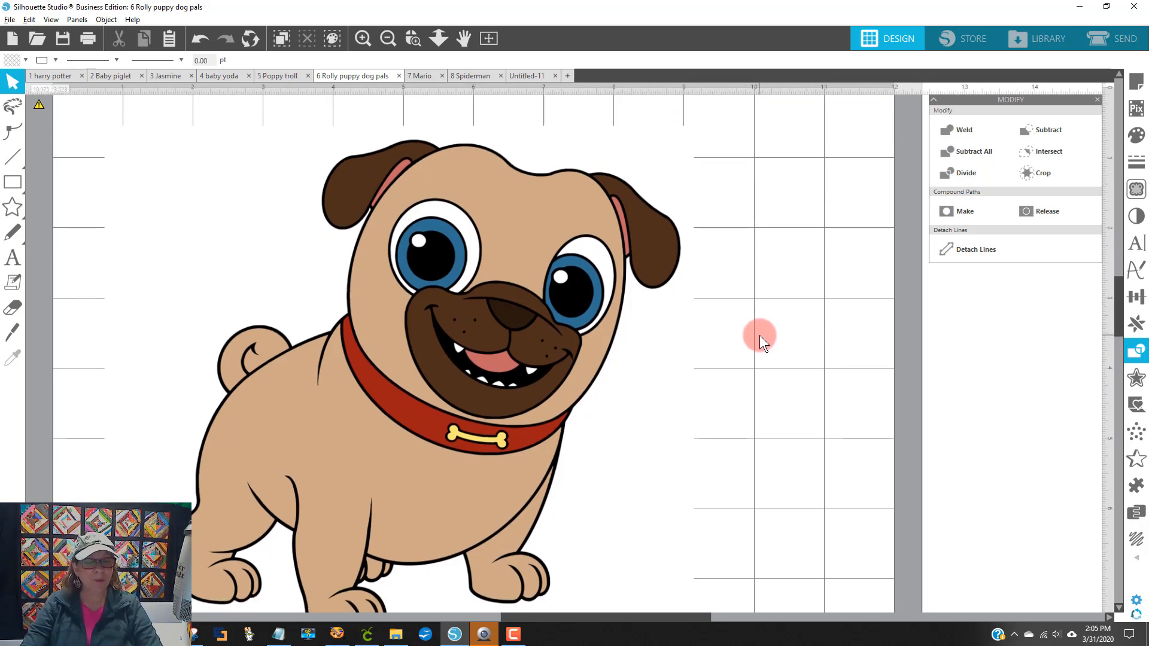
click(390, 36)
click(390, 38)
scroll(872, 436, down, 3)
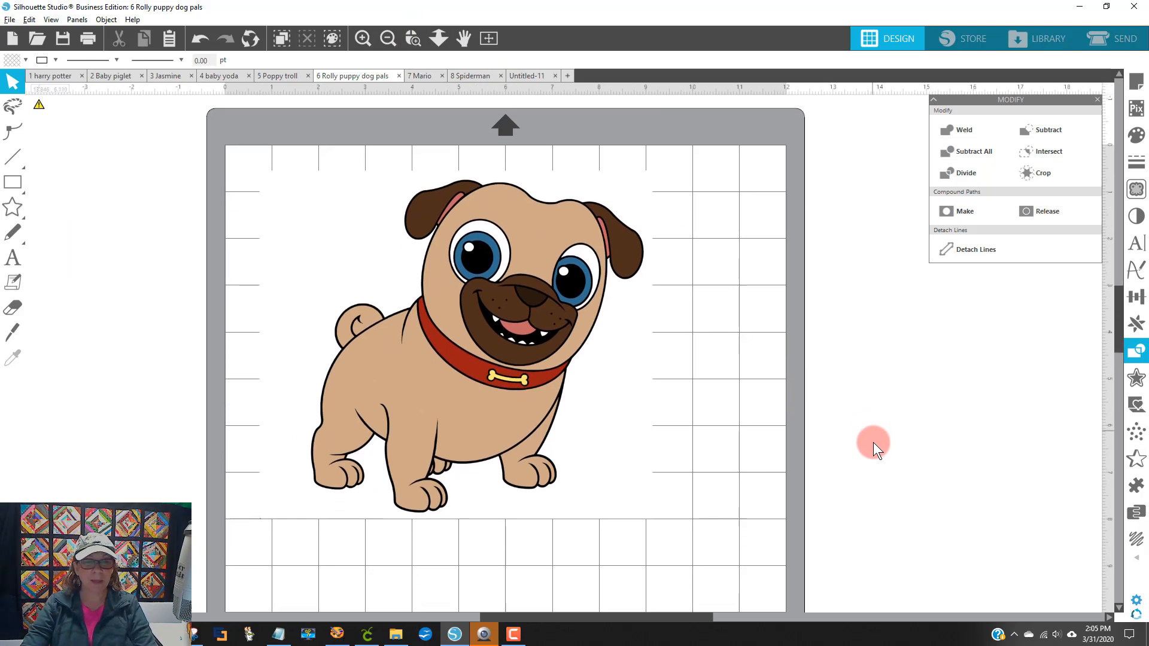
mouse_move(547, 357)
mouse_down()
mouse_move(547, 368)
mouse_move(533, 366)
mouse_up()
key(Escape)
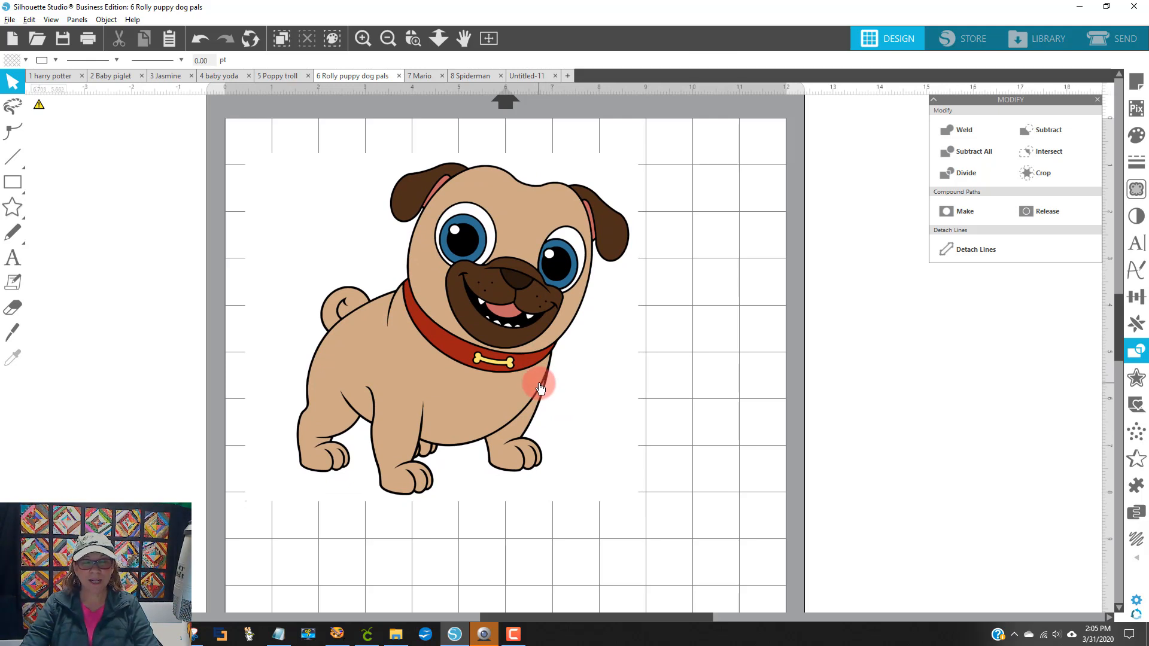
Set the page's media size to Letter (8.500 x 11.000 in) with portrait orientation
click(1138, 90)
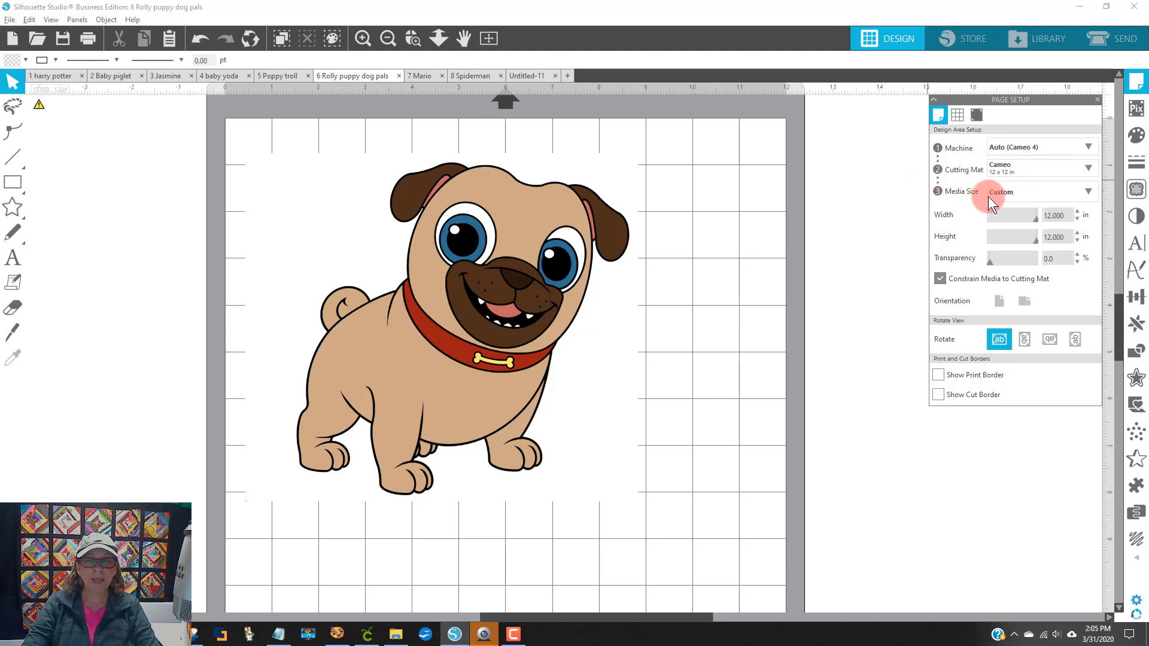
click(1032, 191)
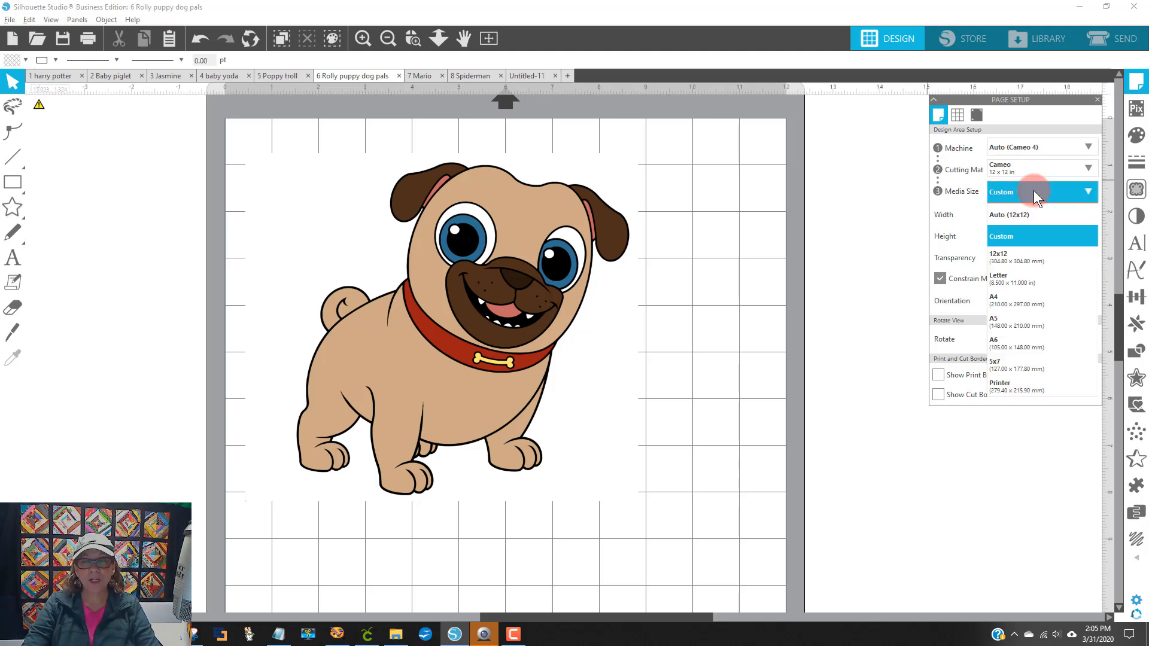
click(1056, 279)
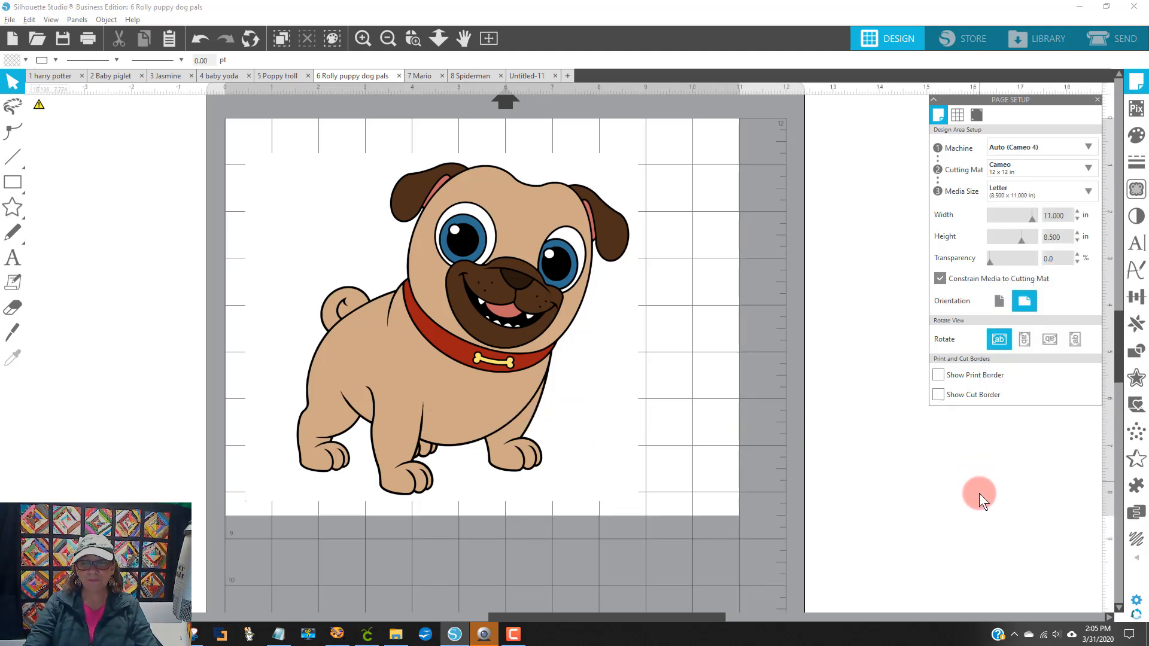
click(1027, 306)
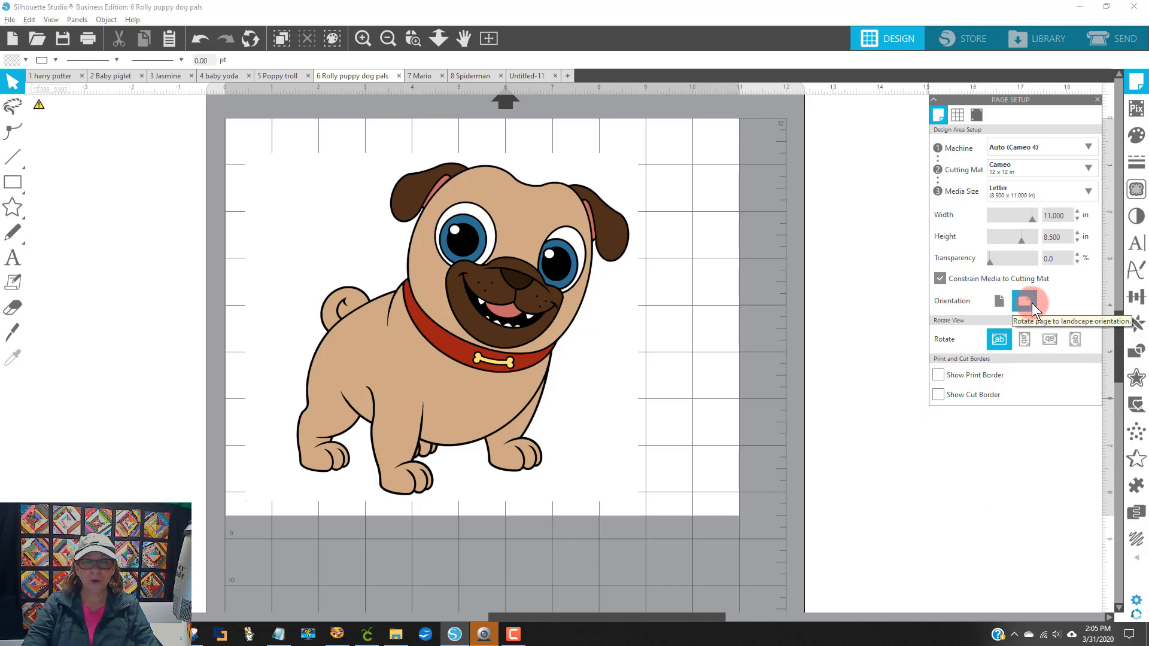
click(1000, 299)
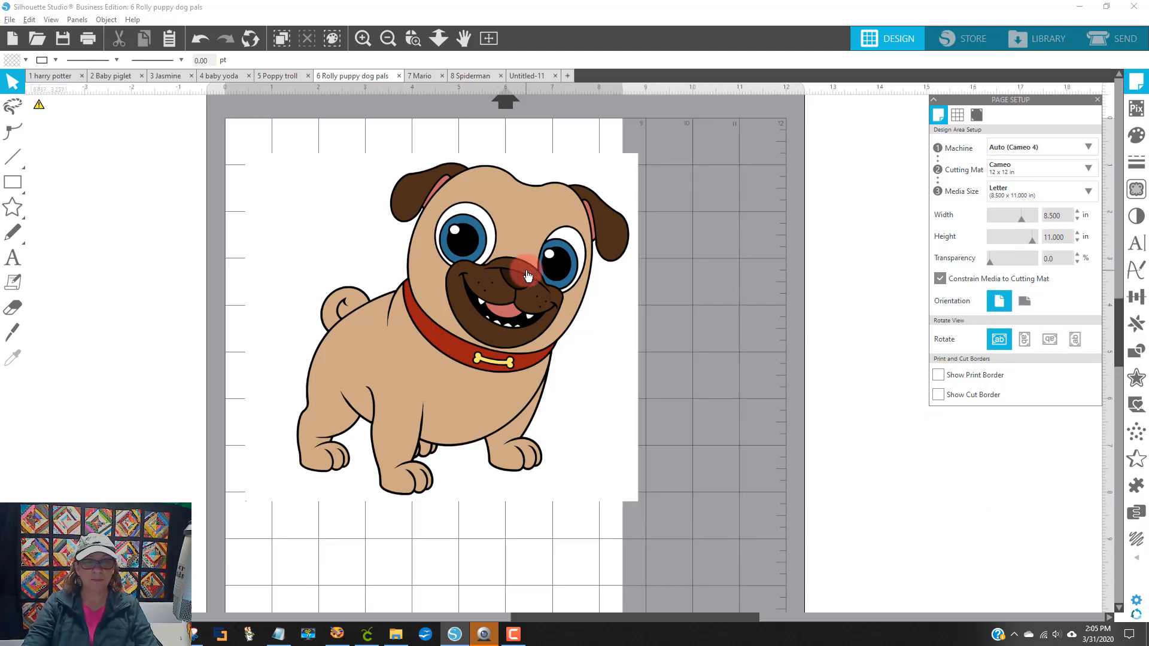
Position the pug image at about X 0.023, Y 1.031 in on the letter page, temporarily showing the cut border as a guide
drag(526, 271, 497, 246)
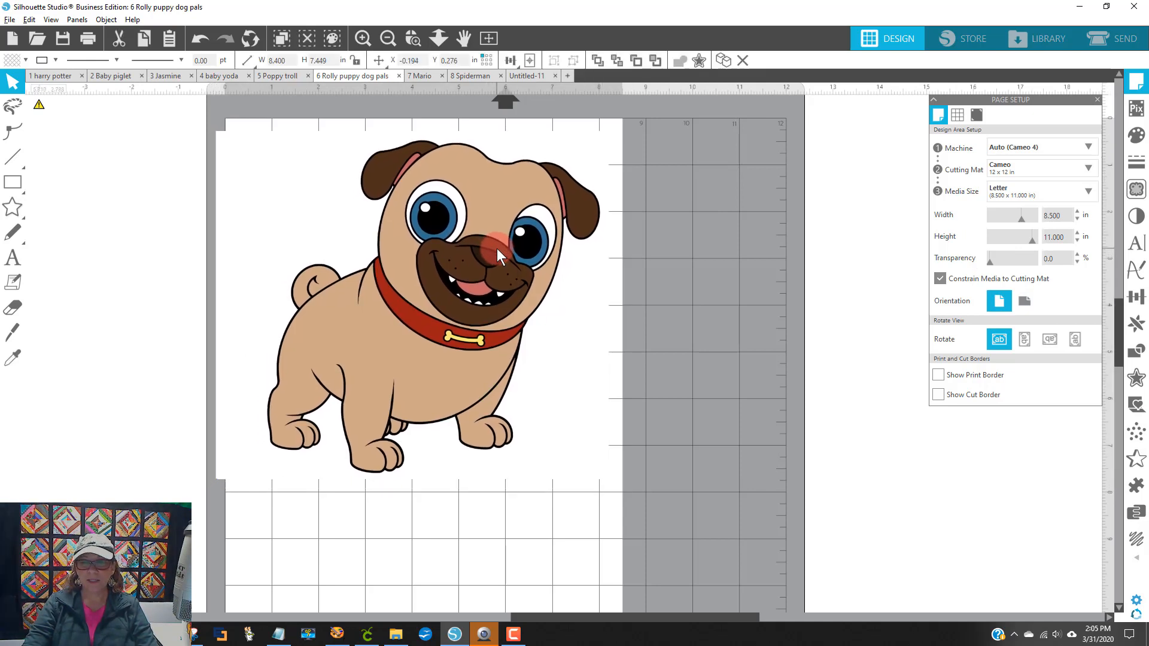
click(963, 458)
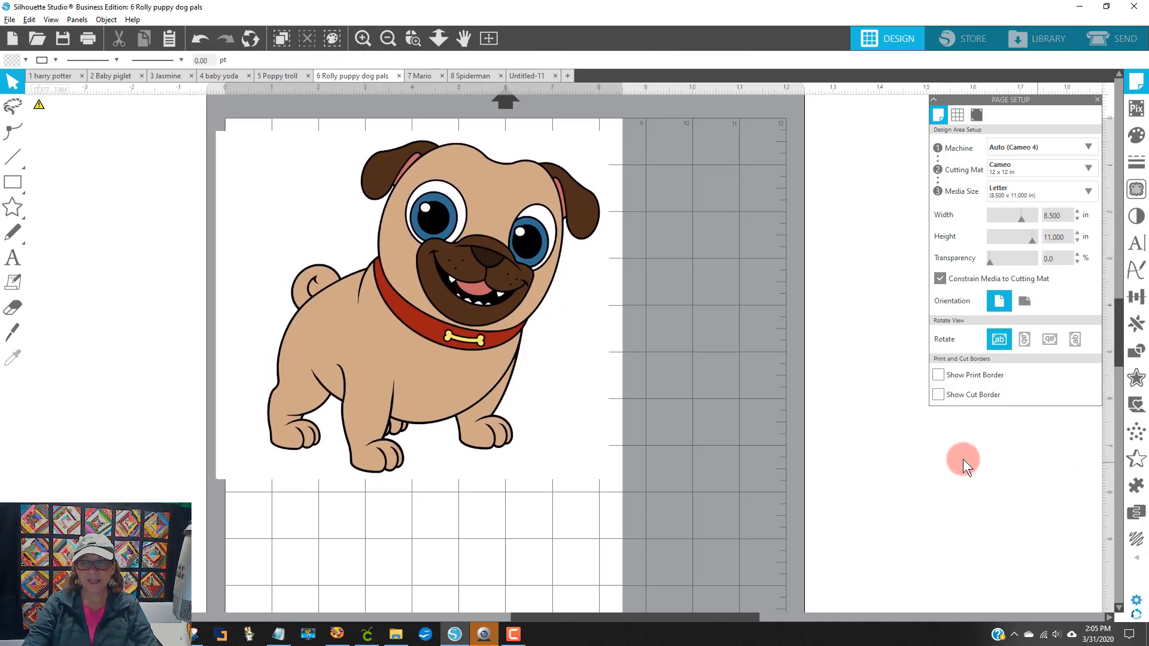
click(937, 394)
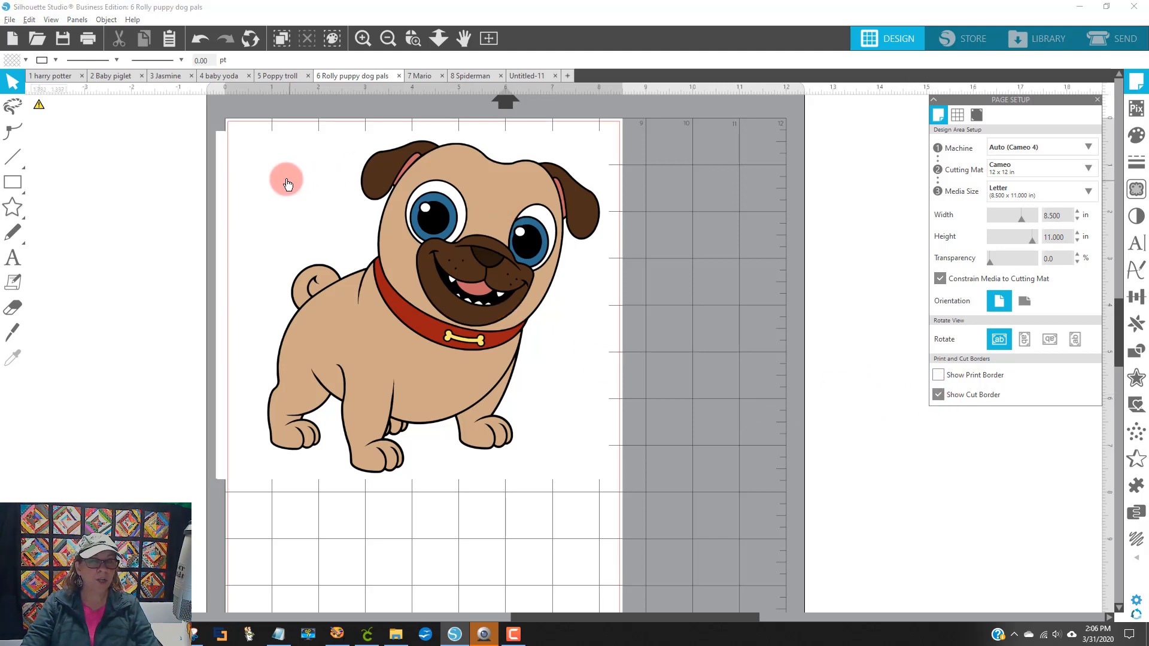
drag(266, 181, 267, 177)
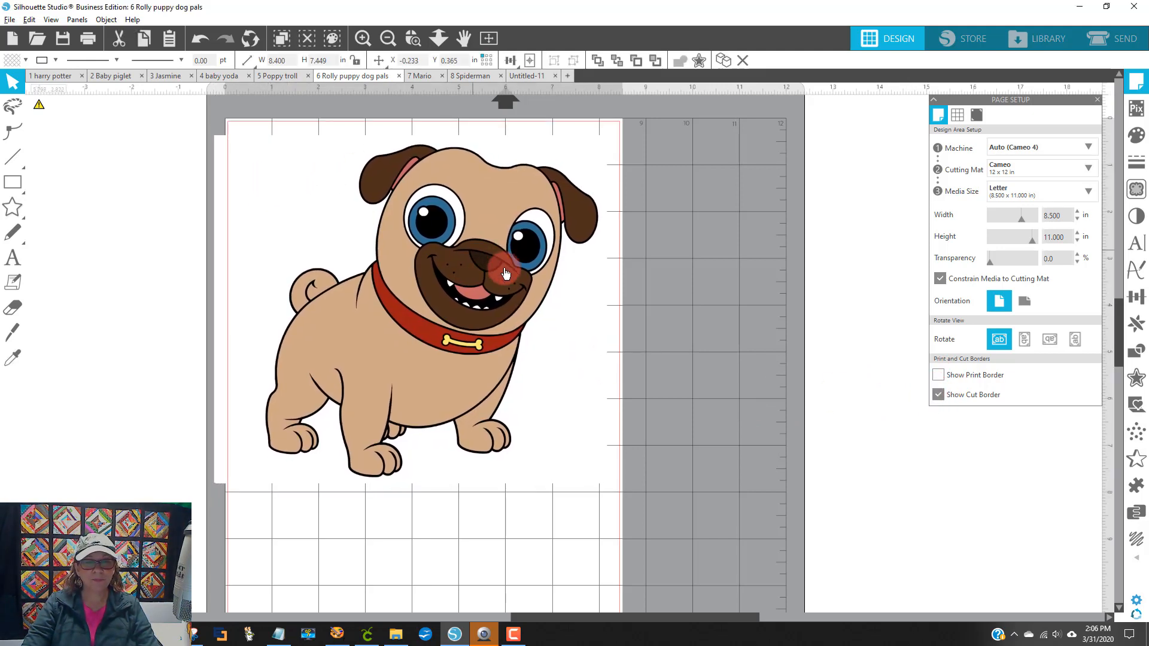
scroll(497, 464, down, 1)
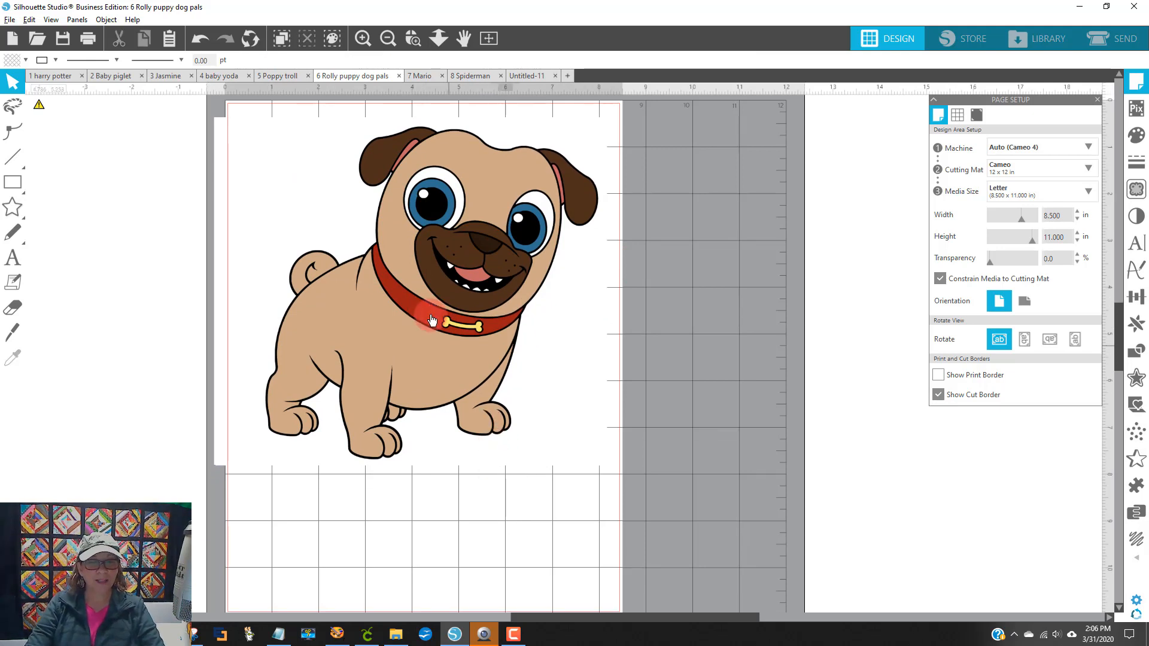
drag(430, 316, 440, 345)
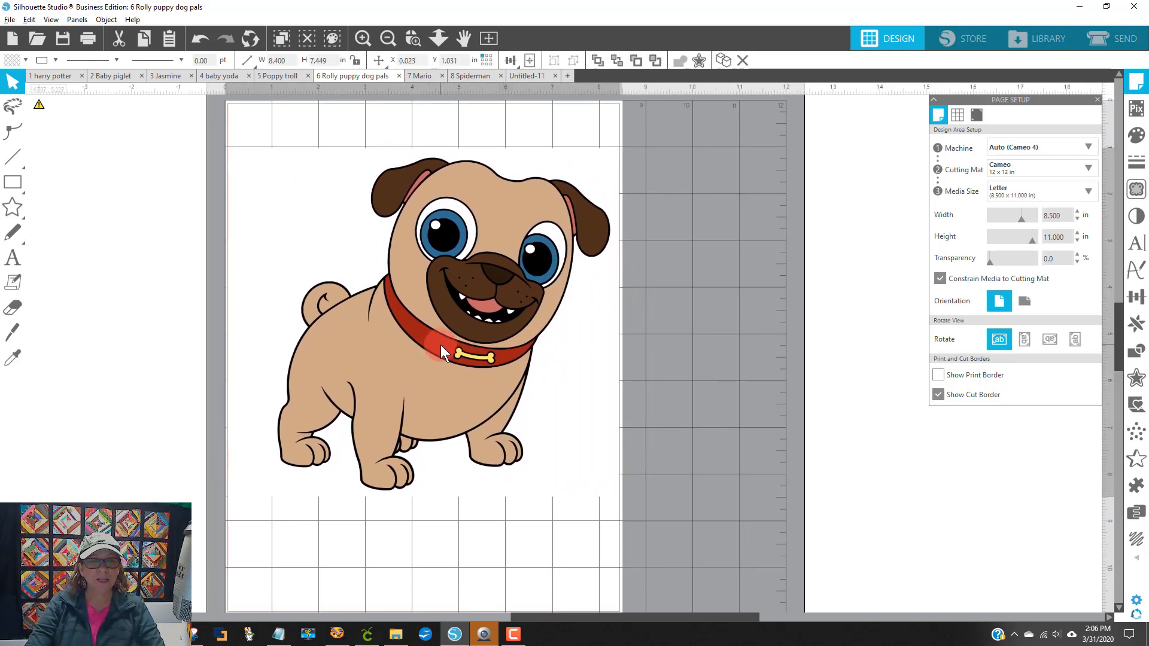
click(739, 330)
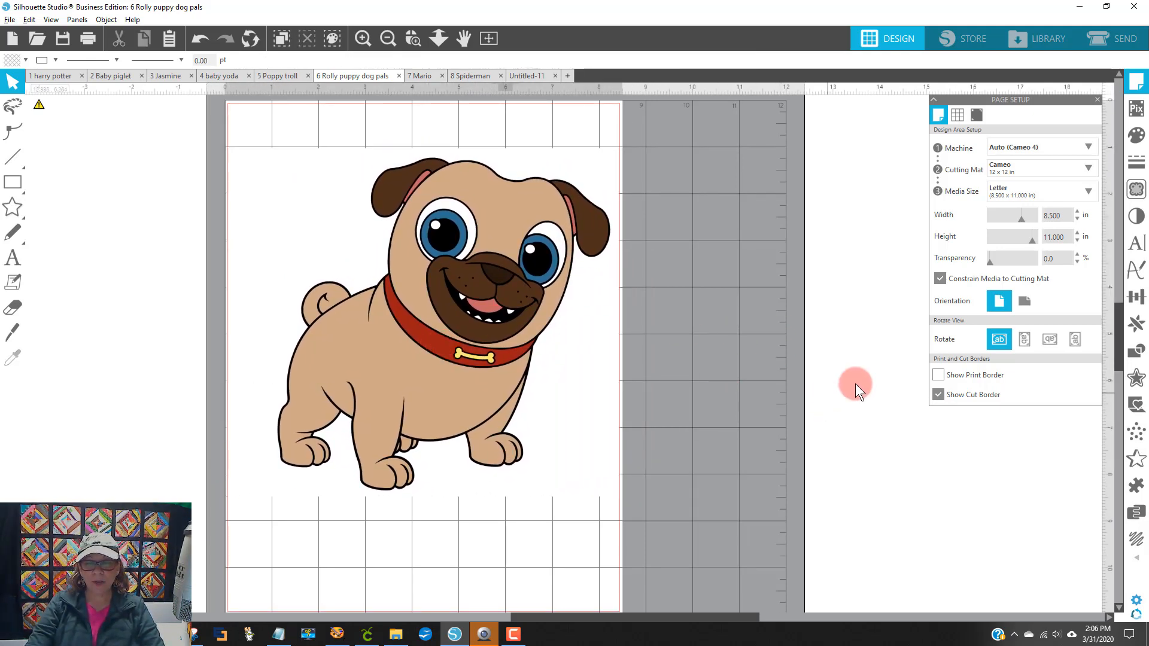
click(937, 395)
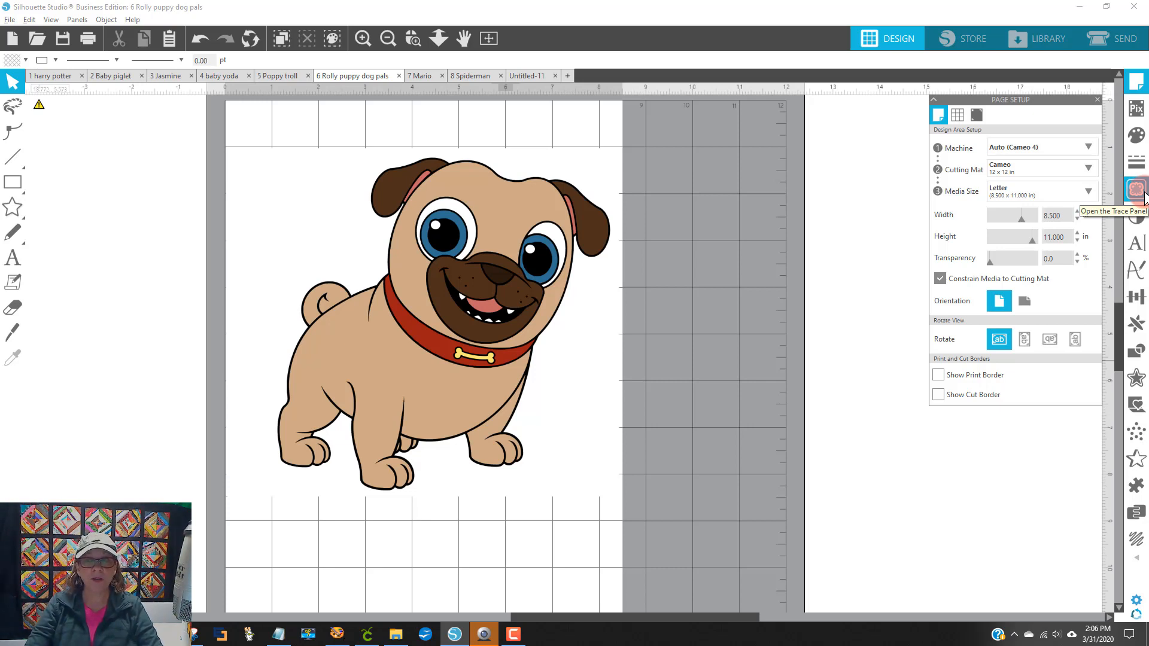
Select a trace area of about 8.36 by 7.97 in around the entire pug image
click(1143, 194)
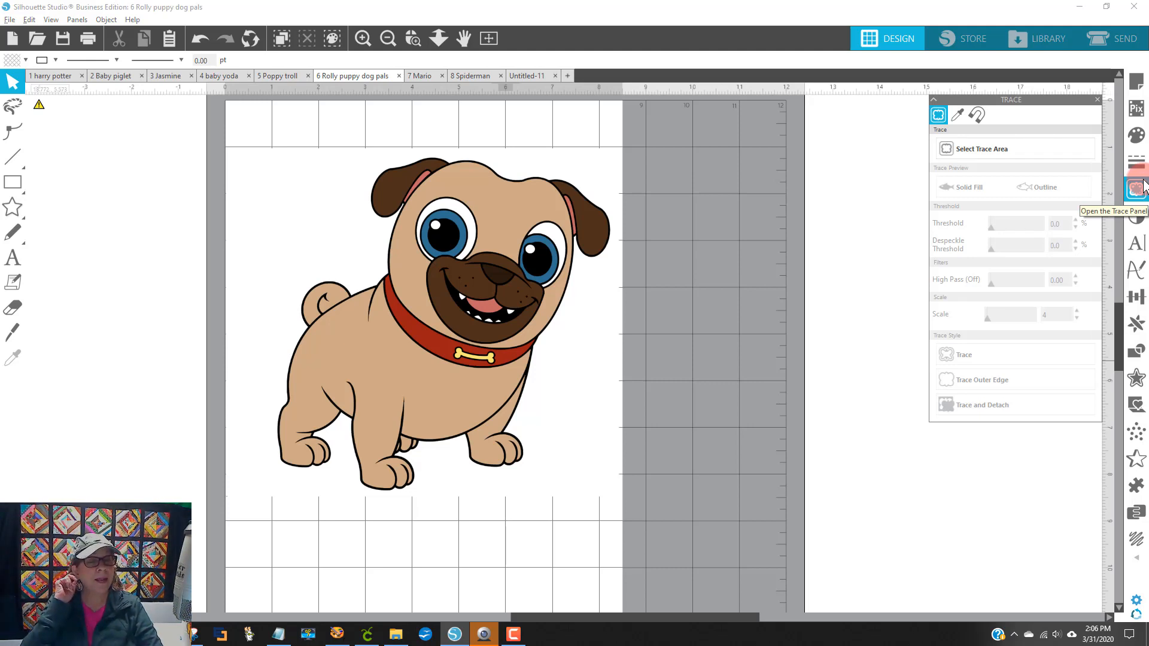
click(1077, 149)
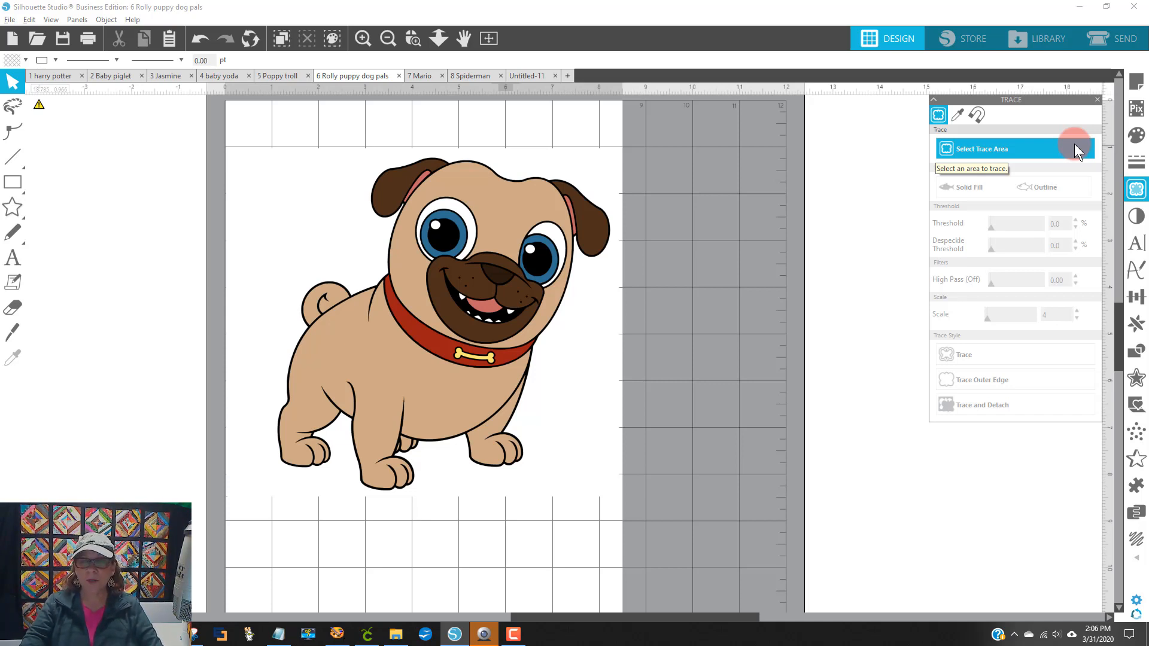
click(1046, 149)
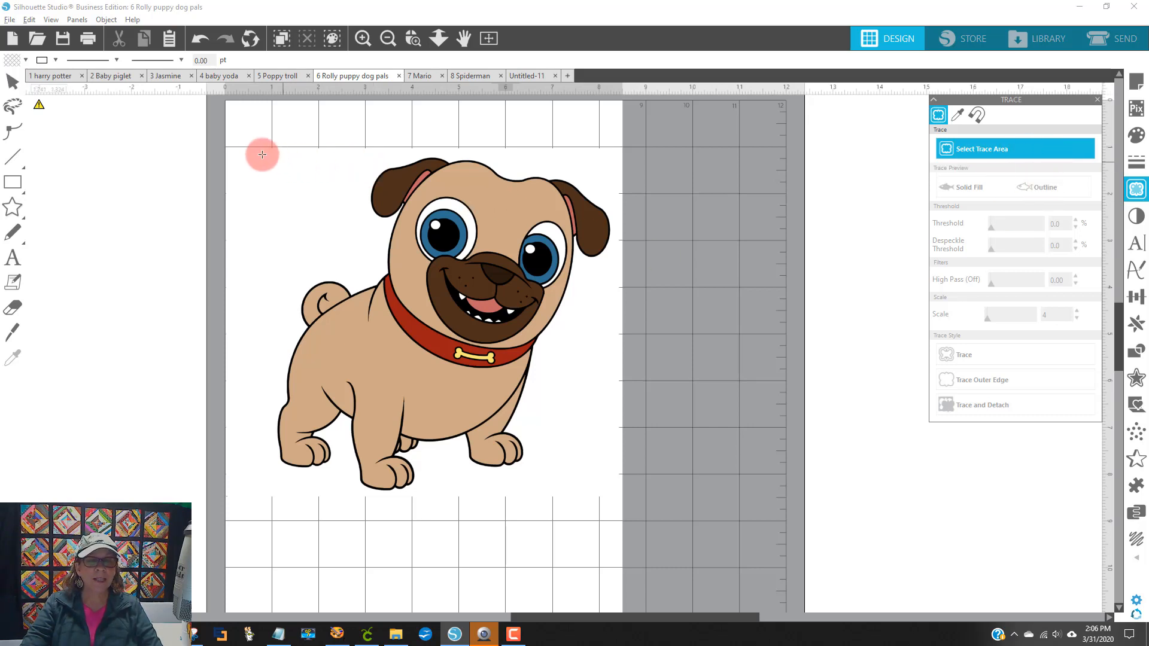
mouse_move(233, 136)
mouse_down()
mouse_move(476, 207)
mouse_move(574, 277)
mouse_move(614, 356)
mouse_move(624, 411)
mouse_move(605, 493)
mouse_move(622, 505)
mouse_up()
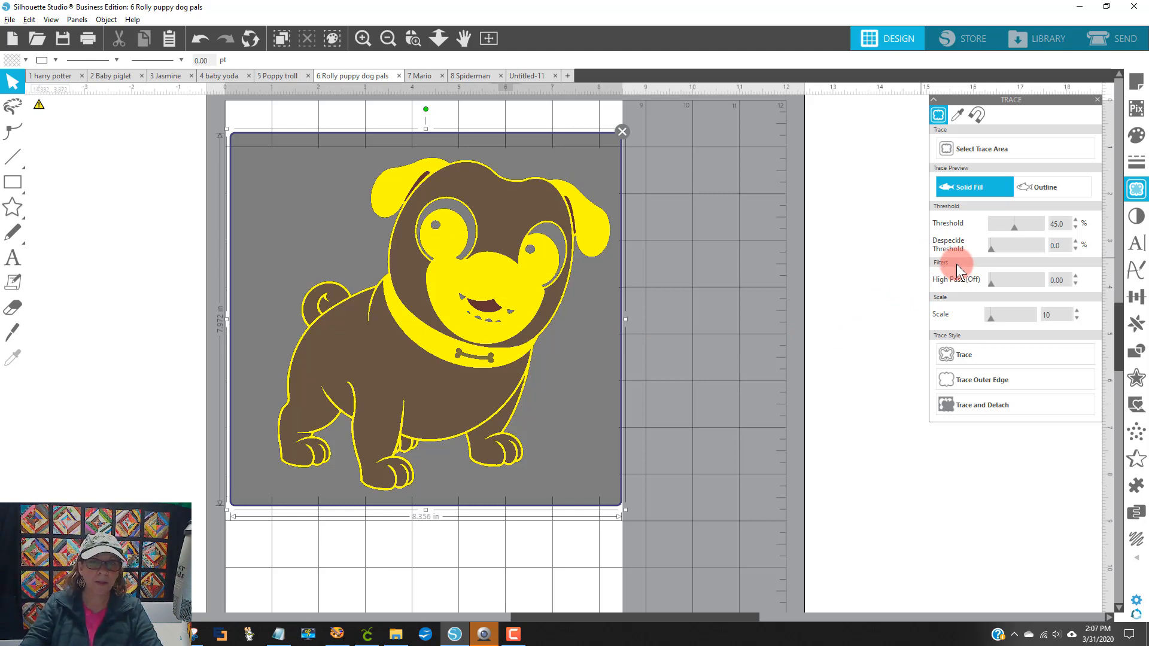
Adjust the pug's trace threshold, comparing values between 35 and 40%, and set it to 37%
click(1075, 228)
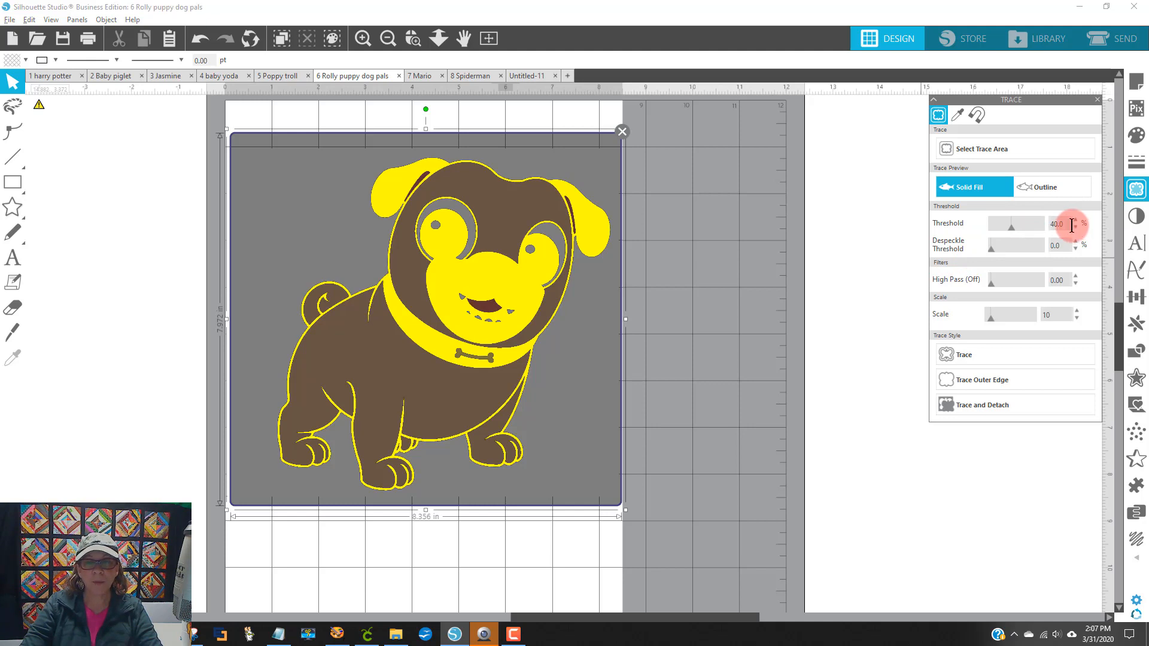
click(1076, 225)
click(1076, 225)
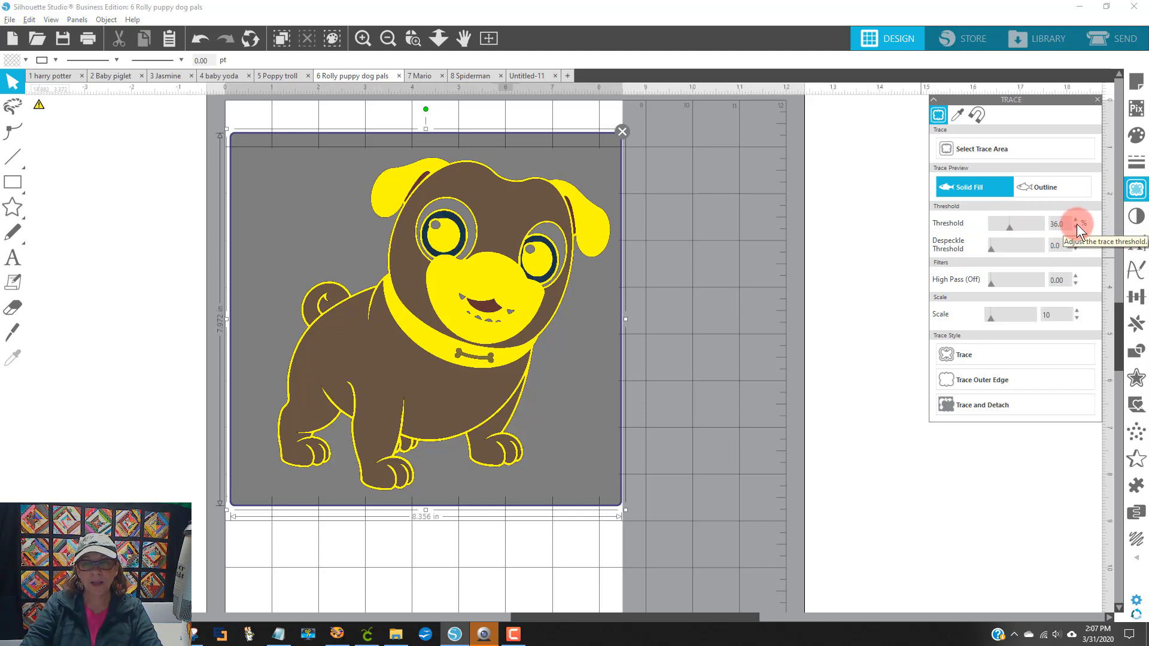
click(1075, 225)
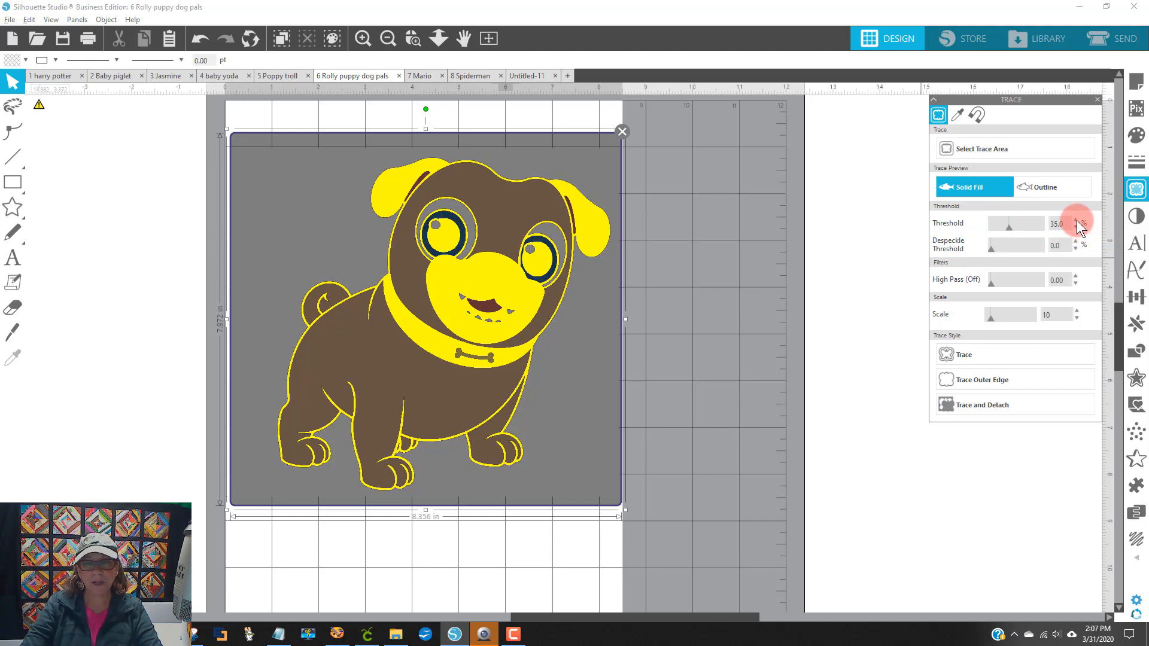
click(1075, 220)
click(1075, 220)
click(1076, 220)
click(1076, 220)
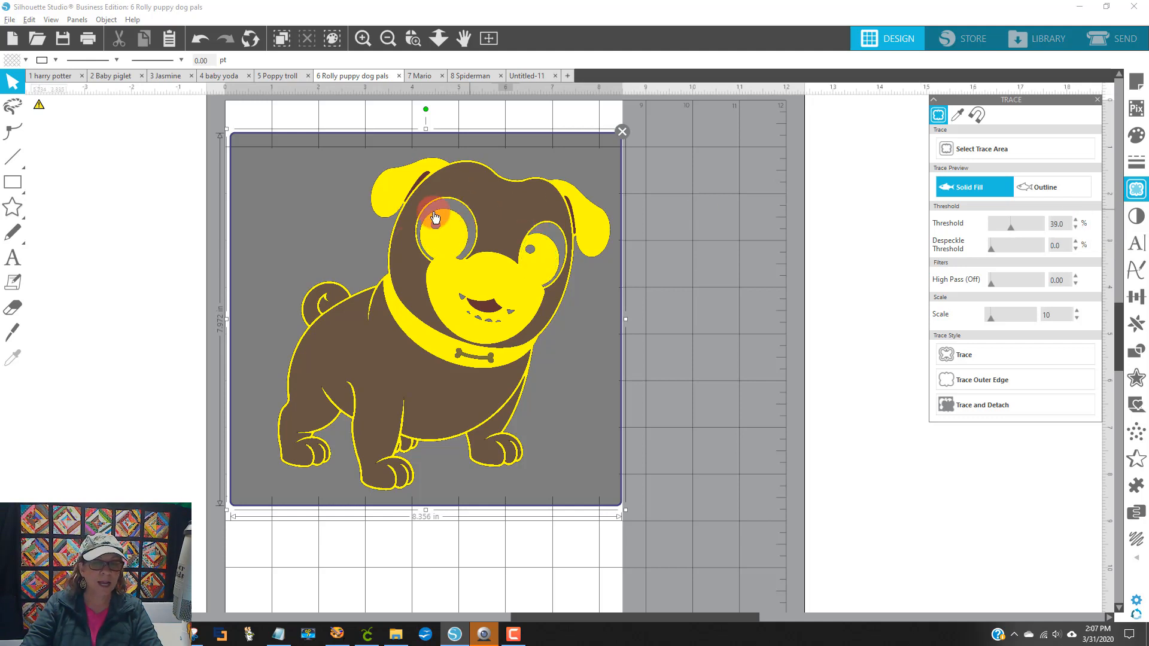
click(1075, 228)
click(1076, 228)
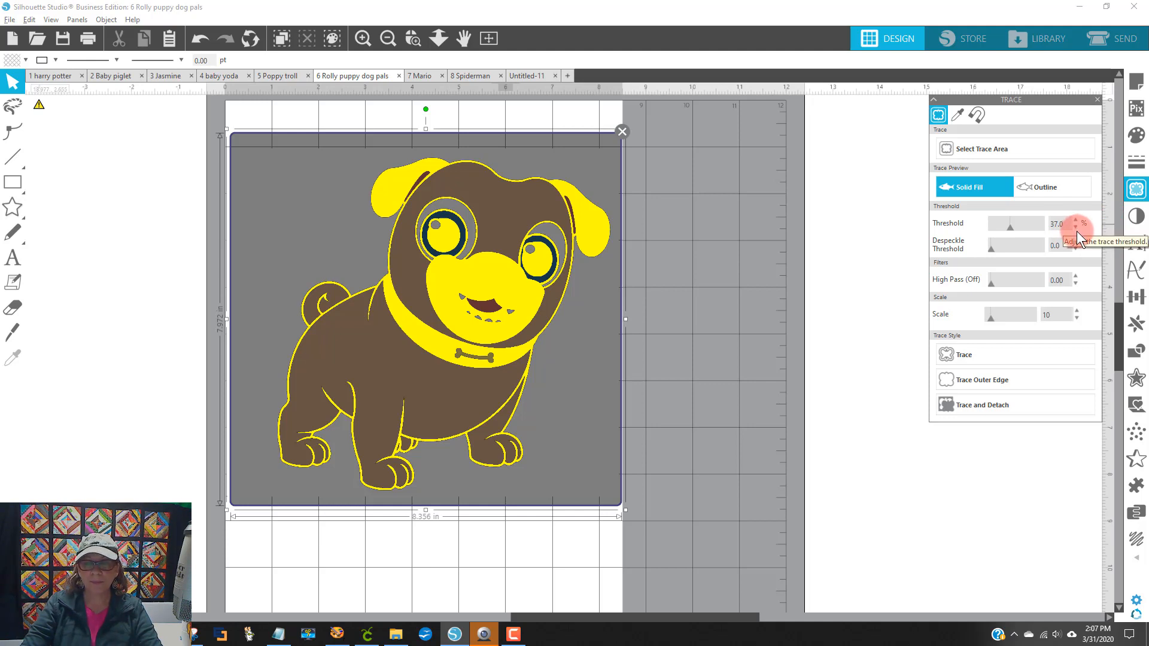
Lower the pug's trace threshold to 21% so the ears and muzzle are outlined too
click(1075, 226)
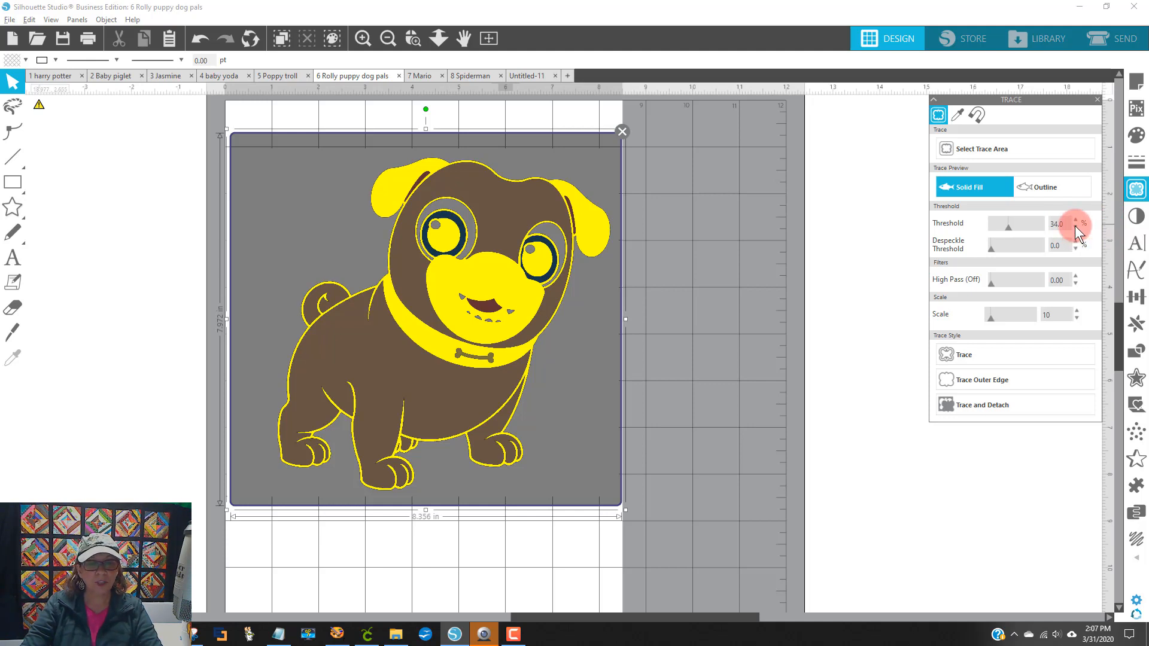
click(1075, 228)
click(1075, 227)
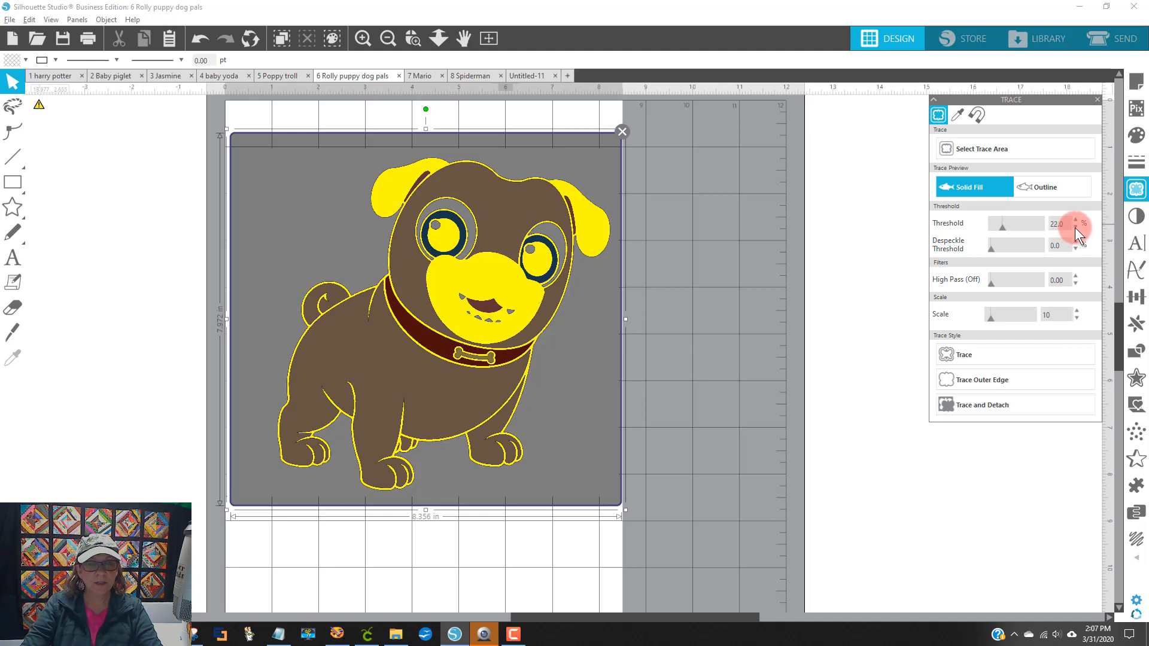
click(1075, 227)
click(1075, 227)
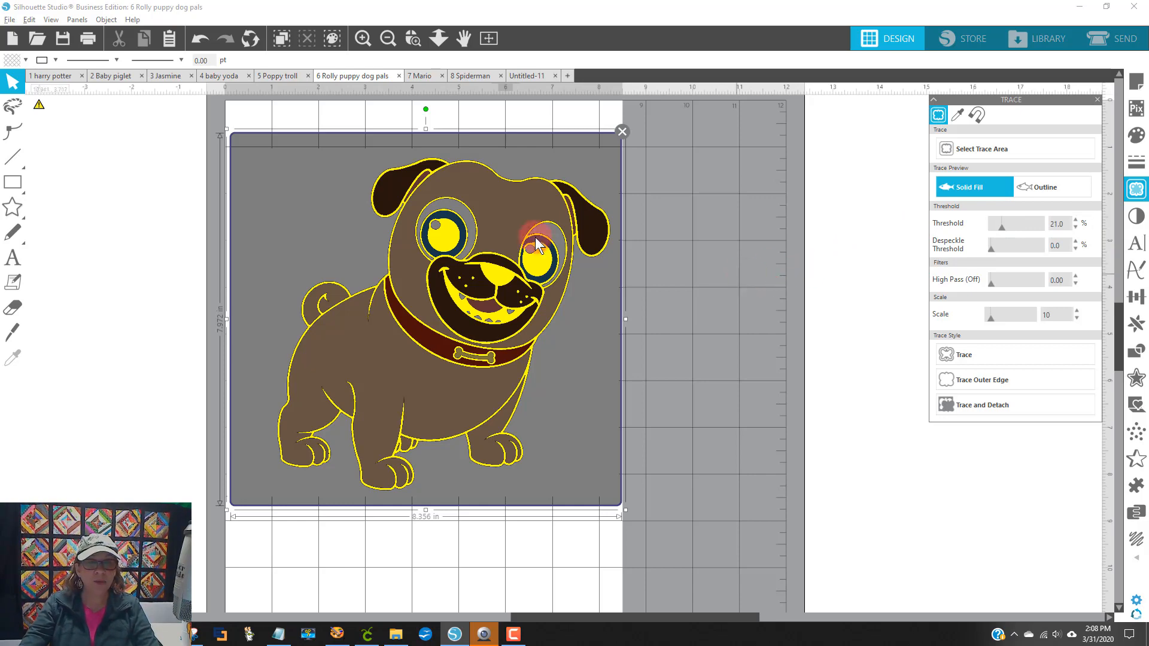
Check the trace preview around the pug's face, collar and body, and trace the image with the standard Trace style
click(412, 38)
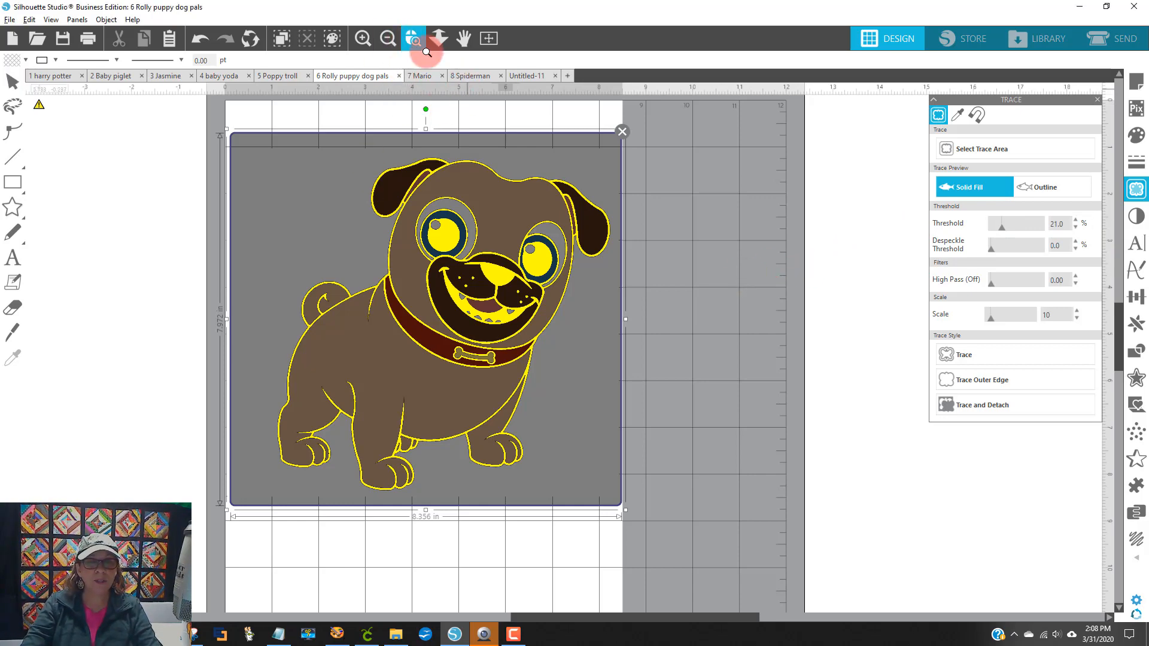
drag(334, 156, 684, 400)
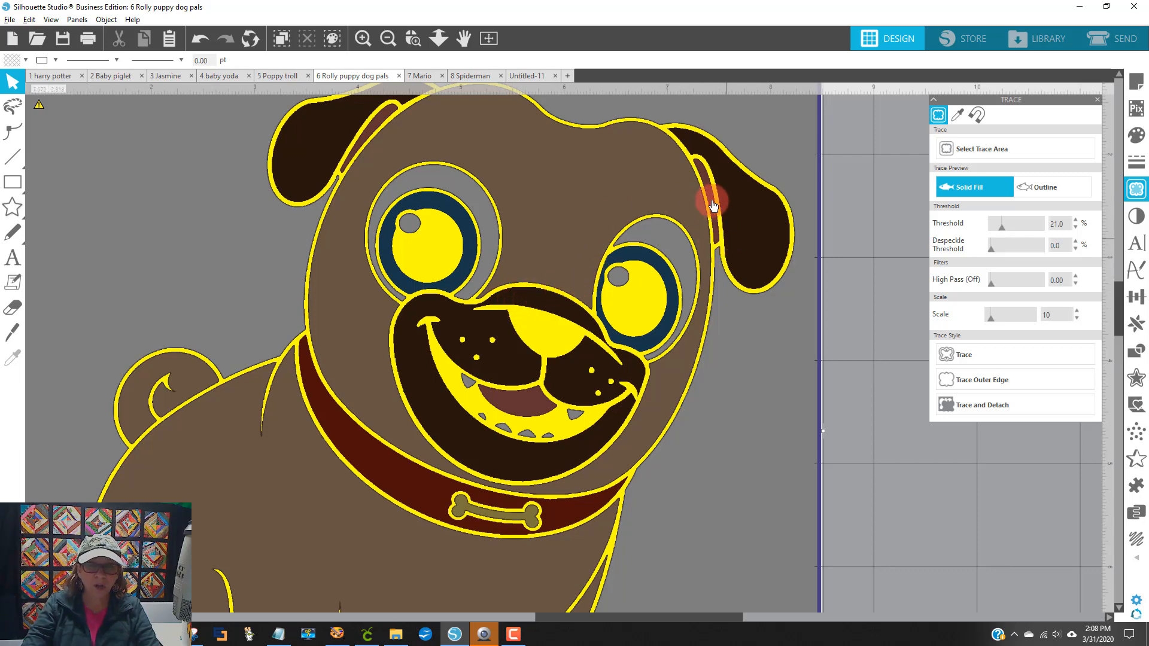
scroll(411, 249, down, 5)
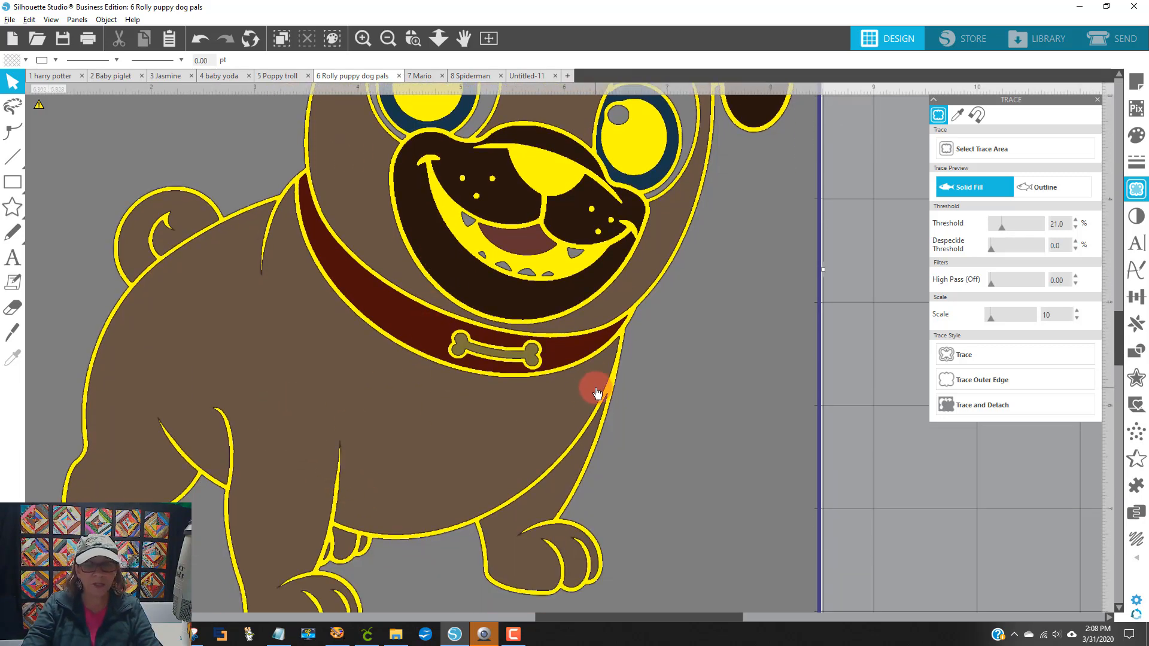
scroll(608, 396, up, 3)
scroll(609, 396, up, 3)
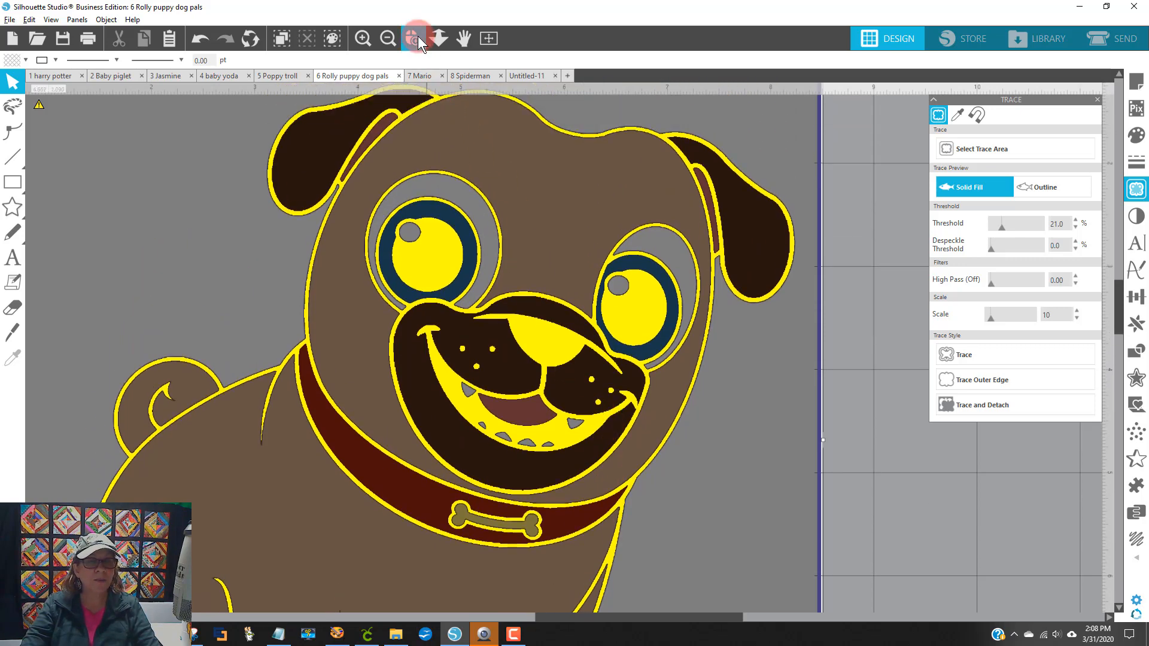
click(393, 37)
click(393, 37)
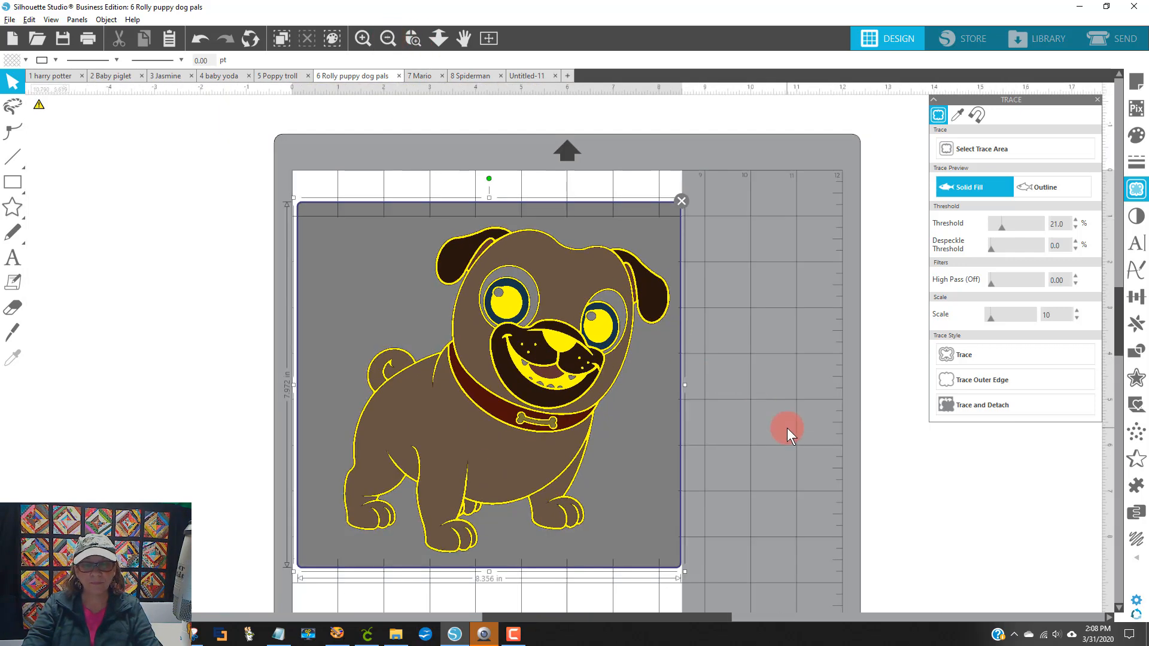
click(964, 355)
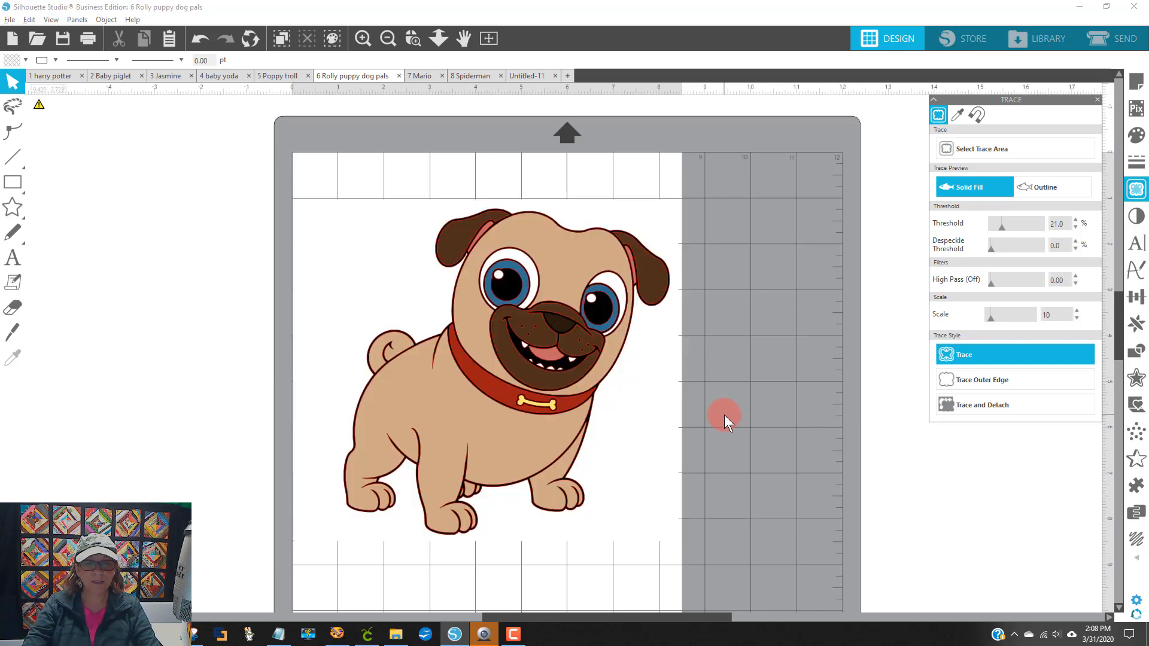
Move the original pug image off the traced lines, beside the mat at about X -7.402, Y 0.783 in
mouse_move(390, 273)
mouse_down()
mouse_move(234, 266)
mouse_move(153, 312)
mouse_move(103, 205)
mouse_move(178, 211)
mouse_up()
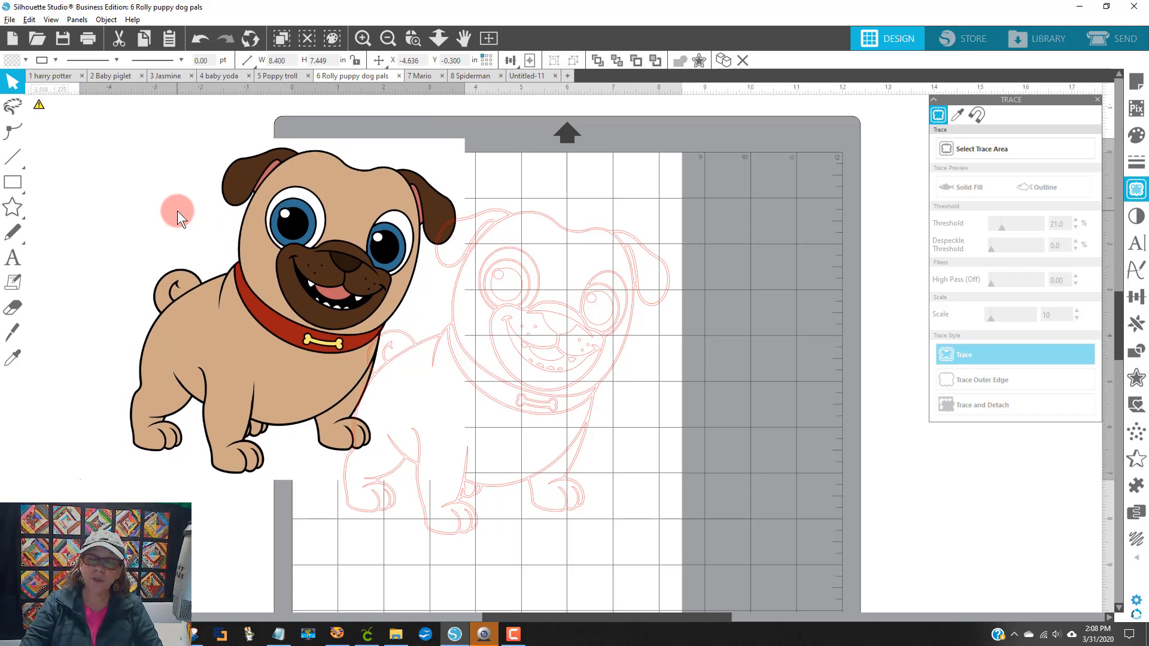
mouse_move(297, 299)
mouse_down()
mouse_move(124, 328)
mouse_move(169, 342)
mouse_up()
click(359, 423)
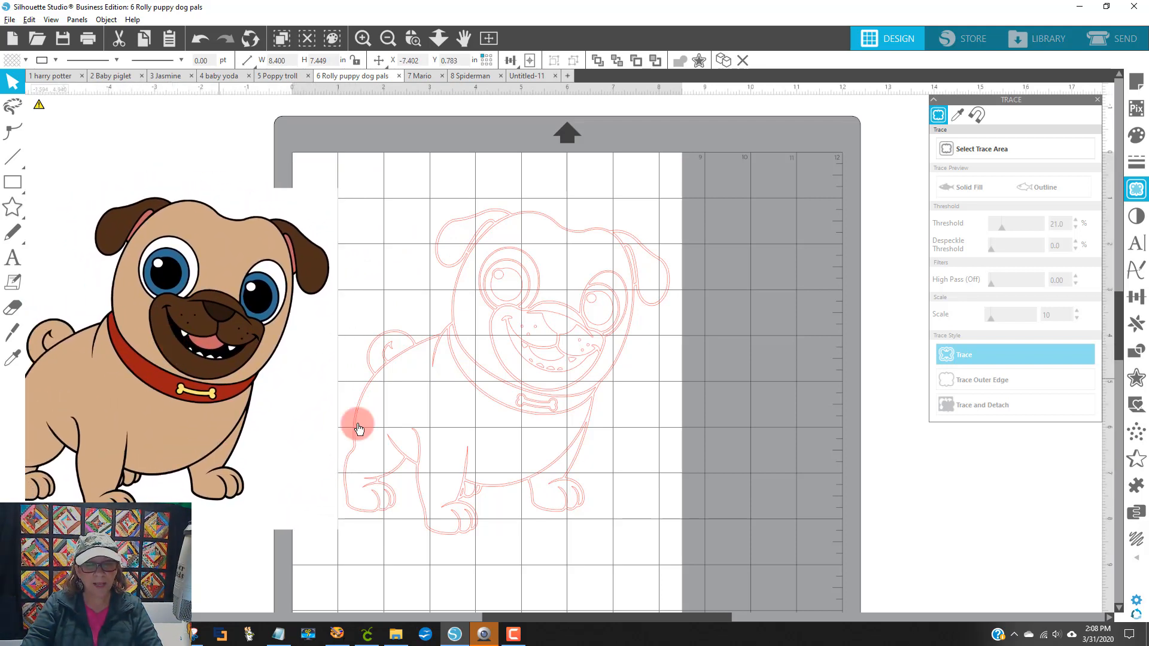
scroll(579, 509, down, 1)
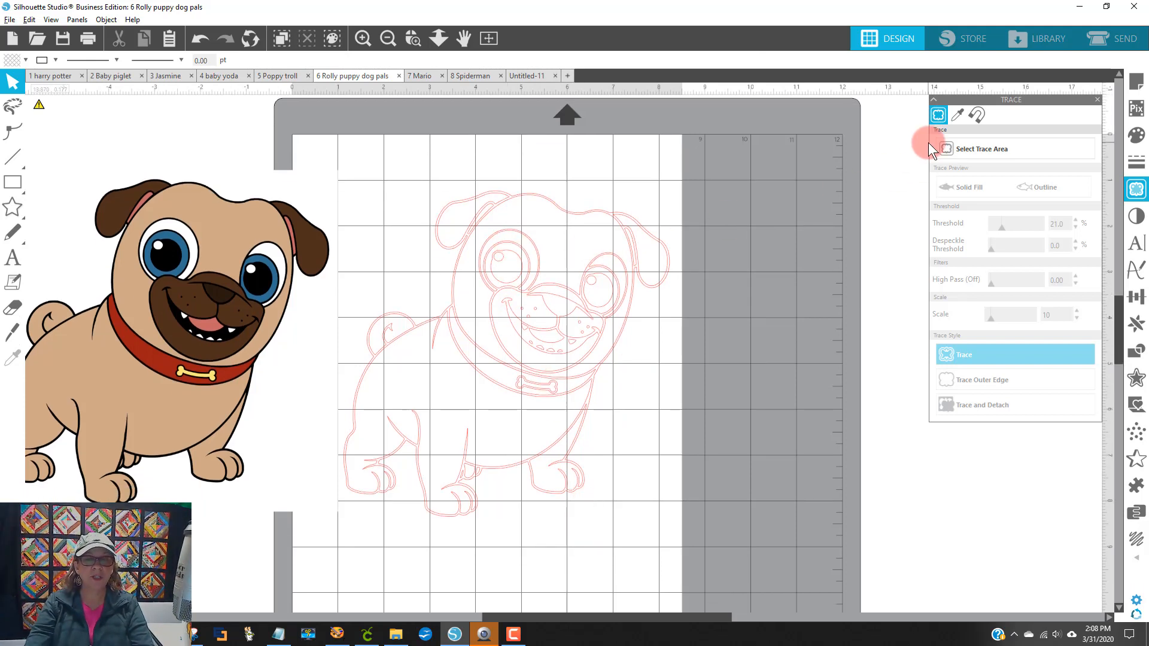
Fill the whole traced pug with light purple
click(569, 211)
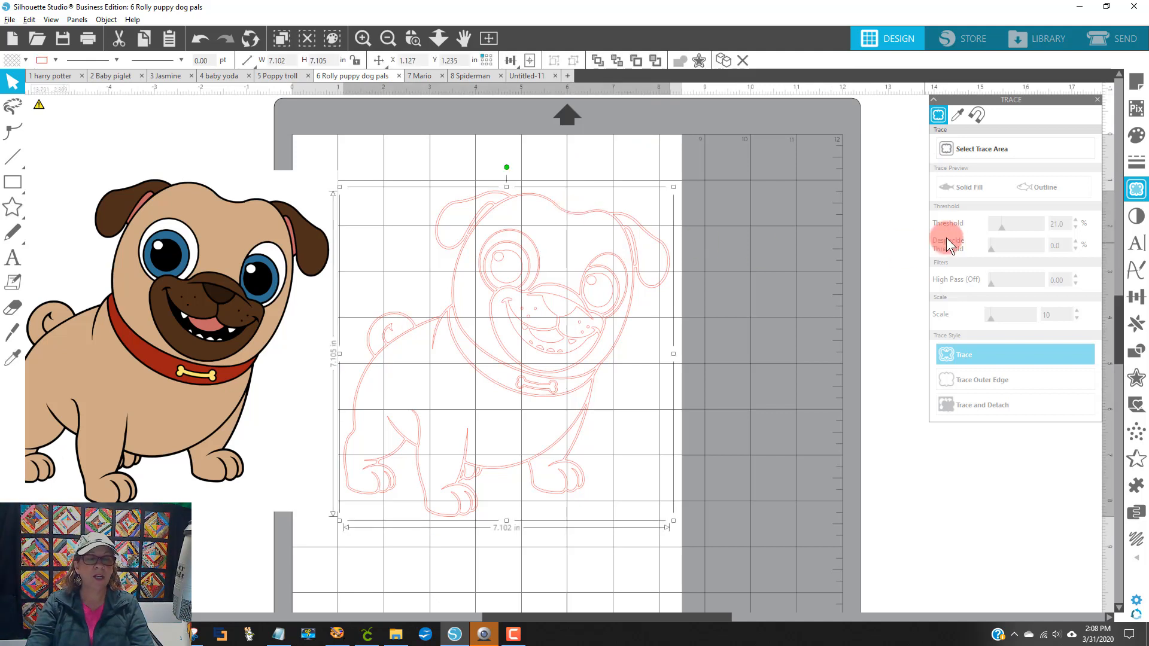
click(10, 60)
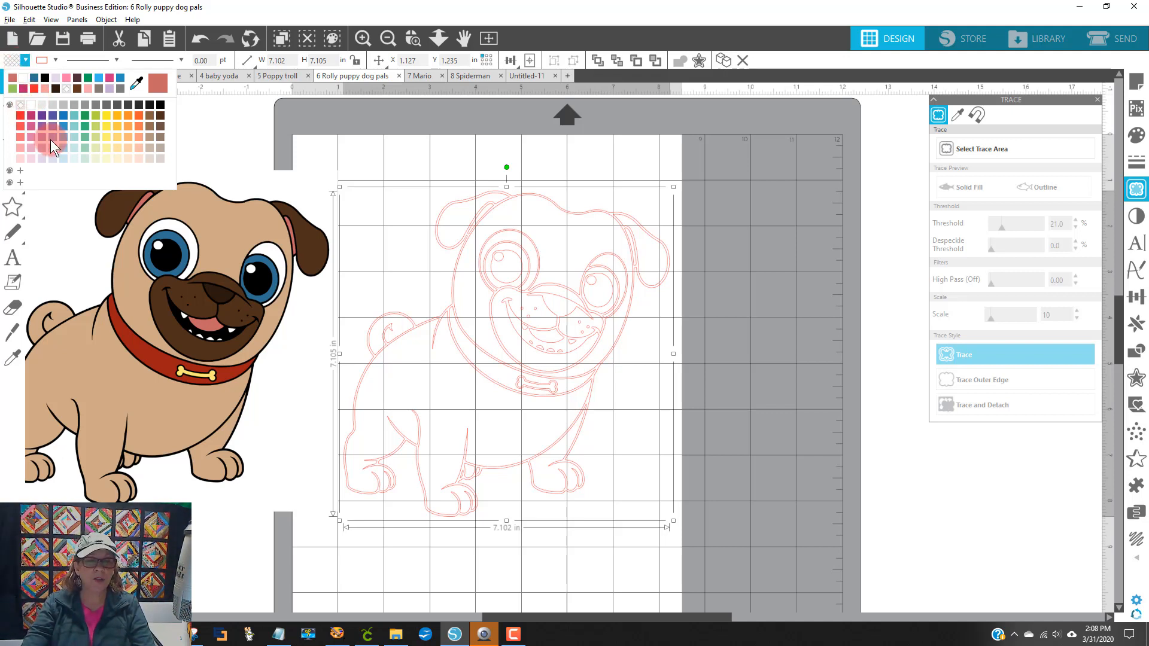
click(170, 330)
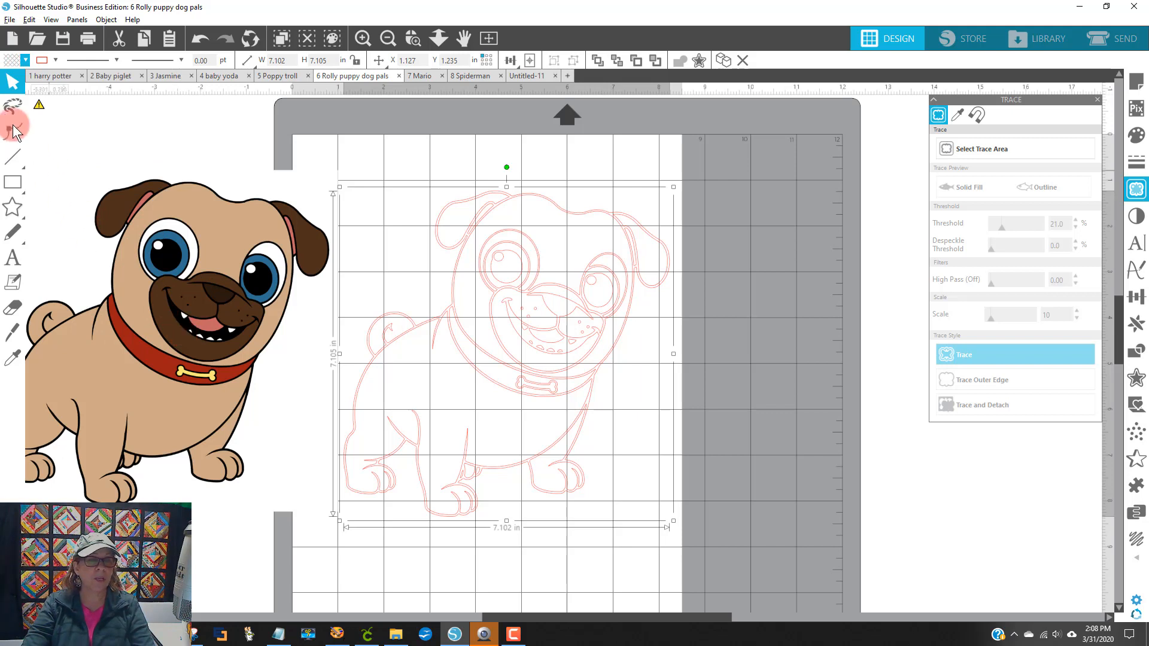
click(25, 60)
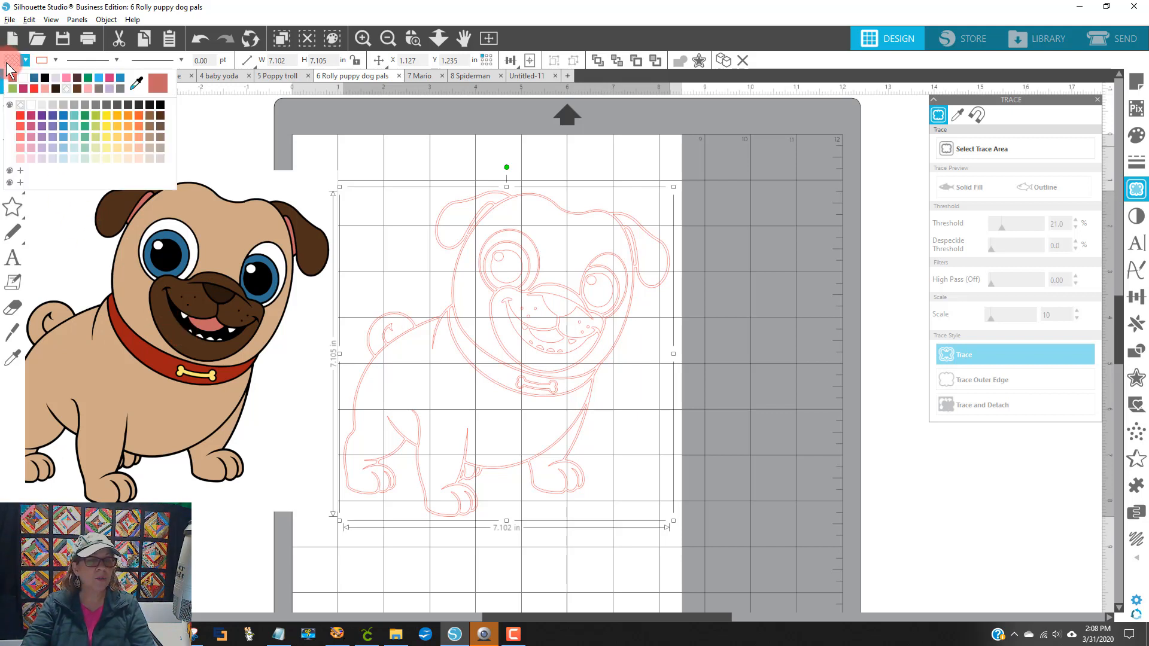
click(43, 150)
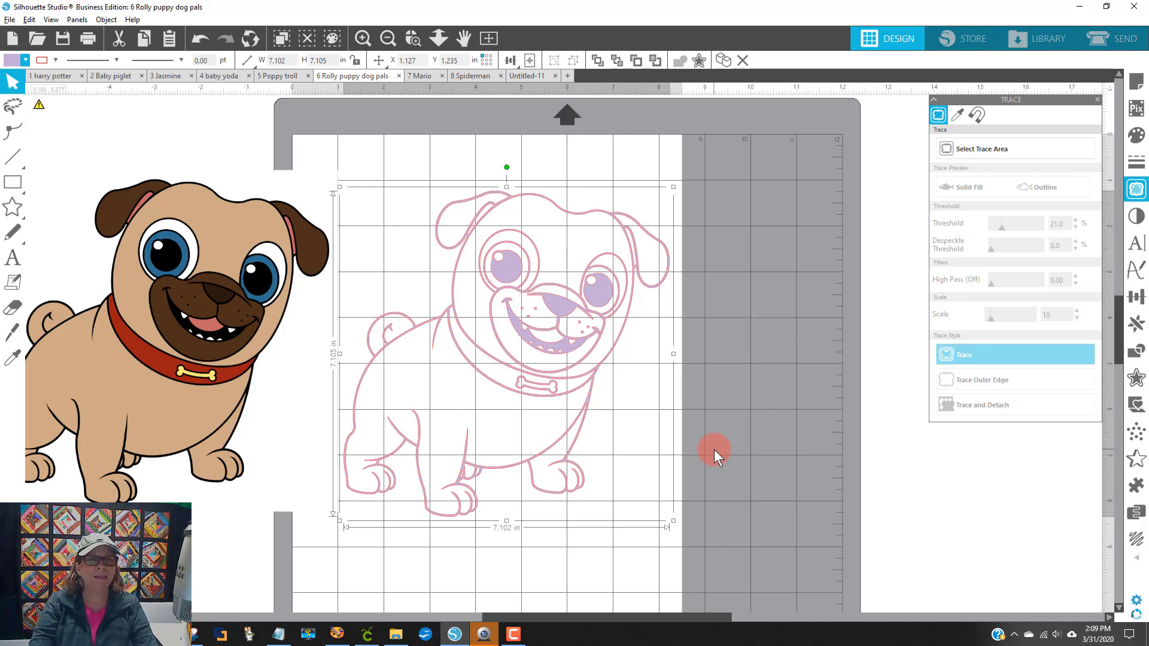
click(745, 354)
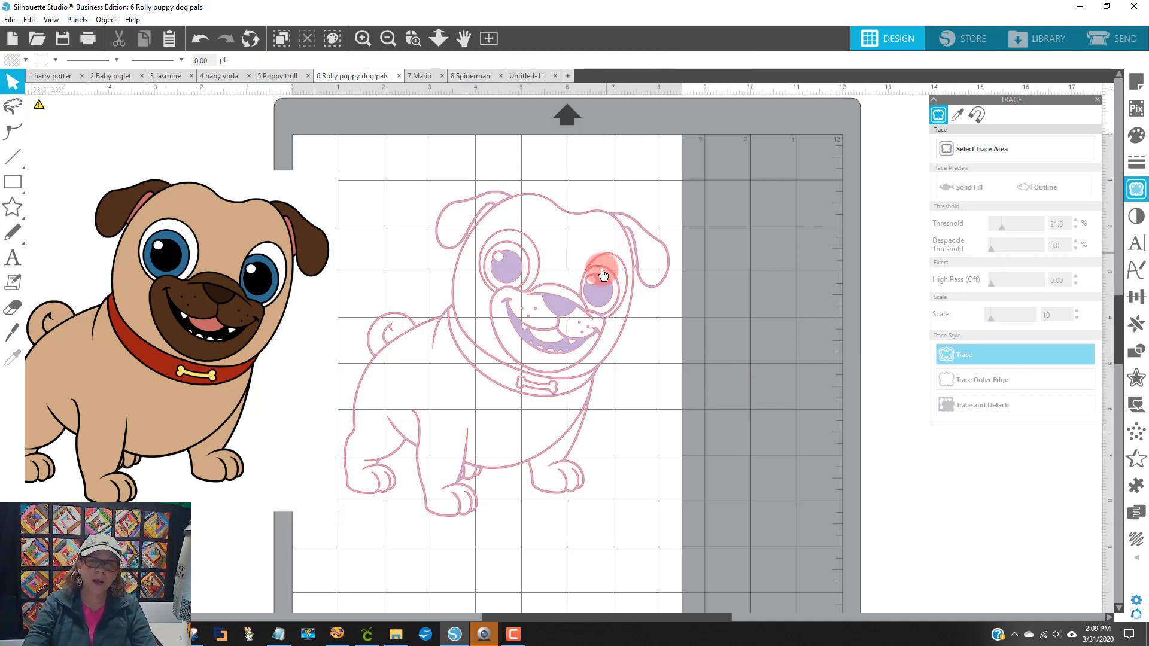
Shift the traced pug slightly upward on the page, to about X 1.127, Y 0.955 in
mouse_move(601, 290)
mouse_down()
mouse_move(568, 243)
mouse_move(566, 262)
mouse_up()
drag(550, 309, 529, 293)
click(513, 330)
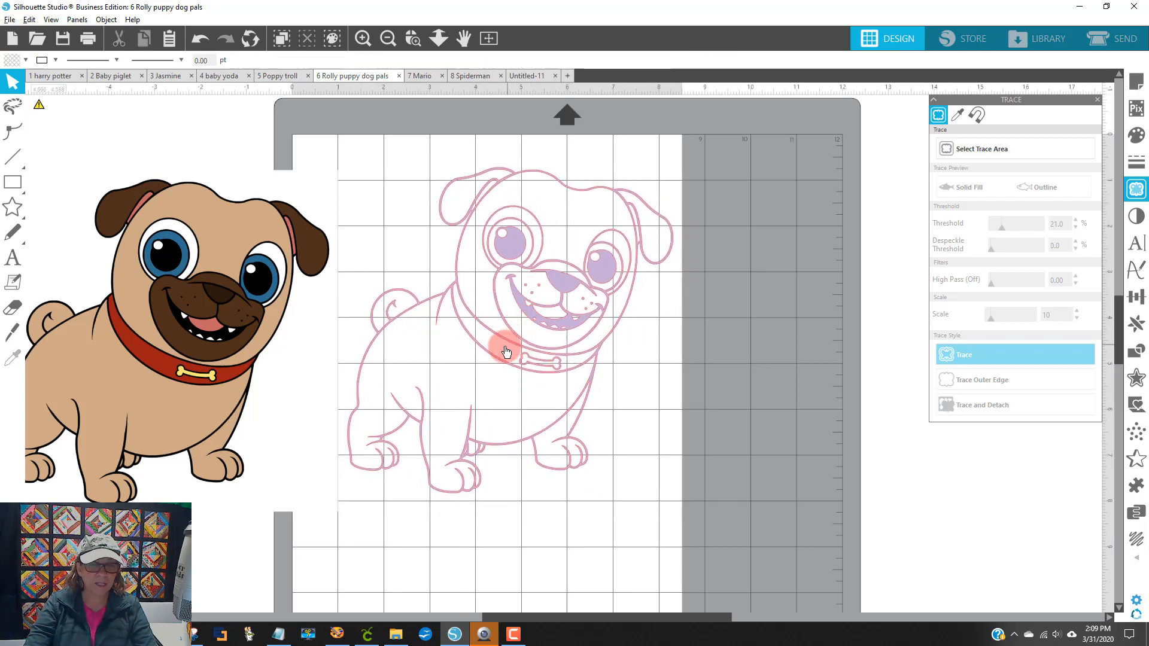
click(504, 347)
mouse_move(501, 349)
mouse_down()
mouse_move(454, 343)
mouse_move(505, 357)
mouse_up()
double_click(482, 345)
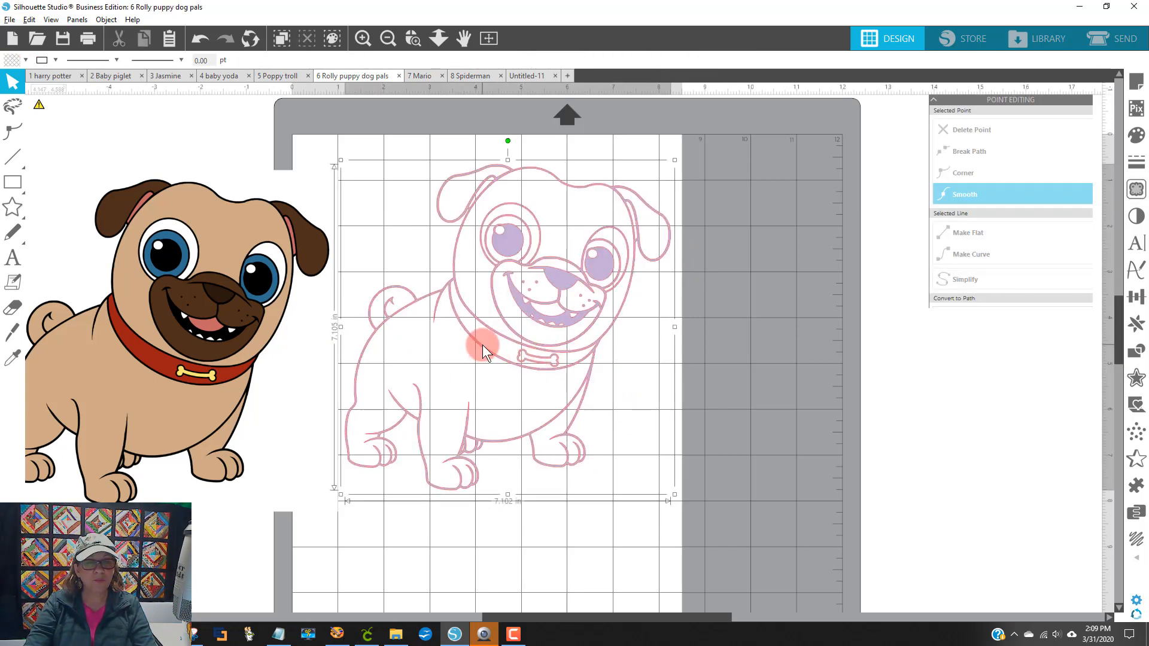
drag(574, 333, 573, 346)
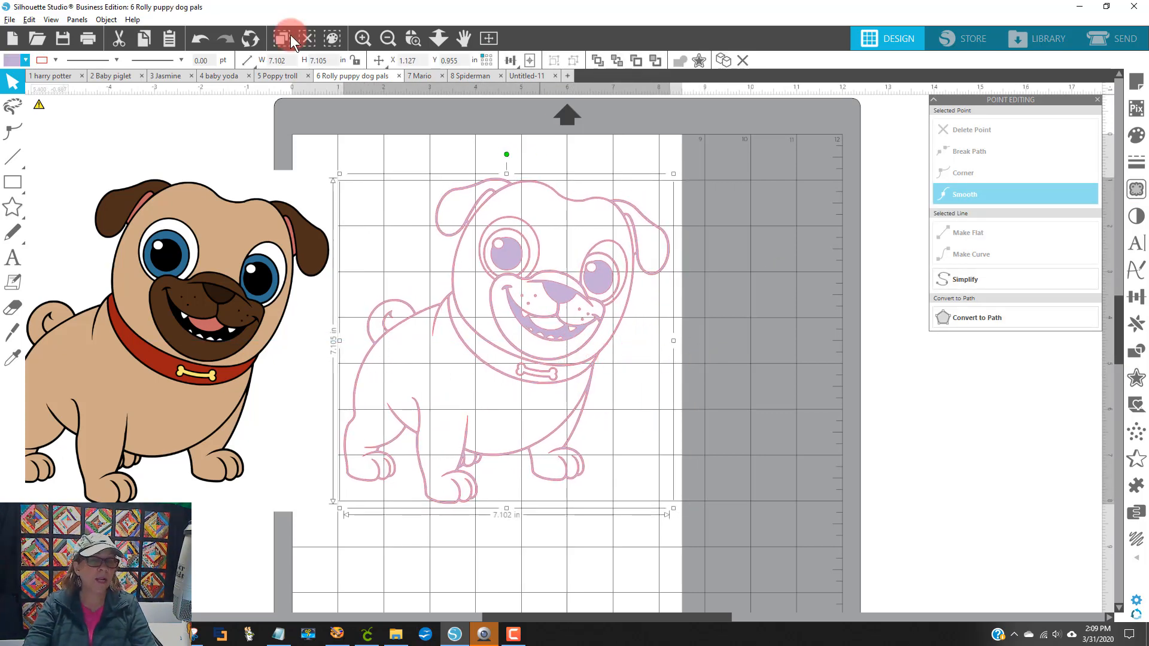
Release the traced pug's compound path and deselect the separated pieces
click(107, 20)
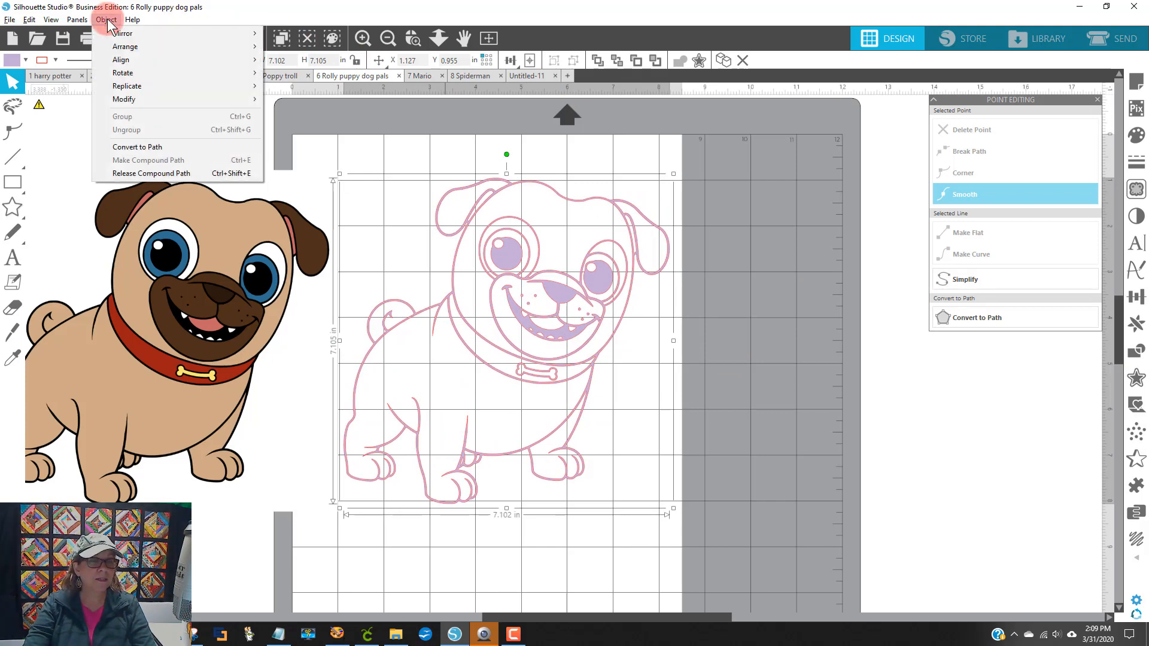
click(163, 174)
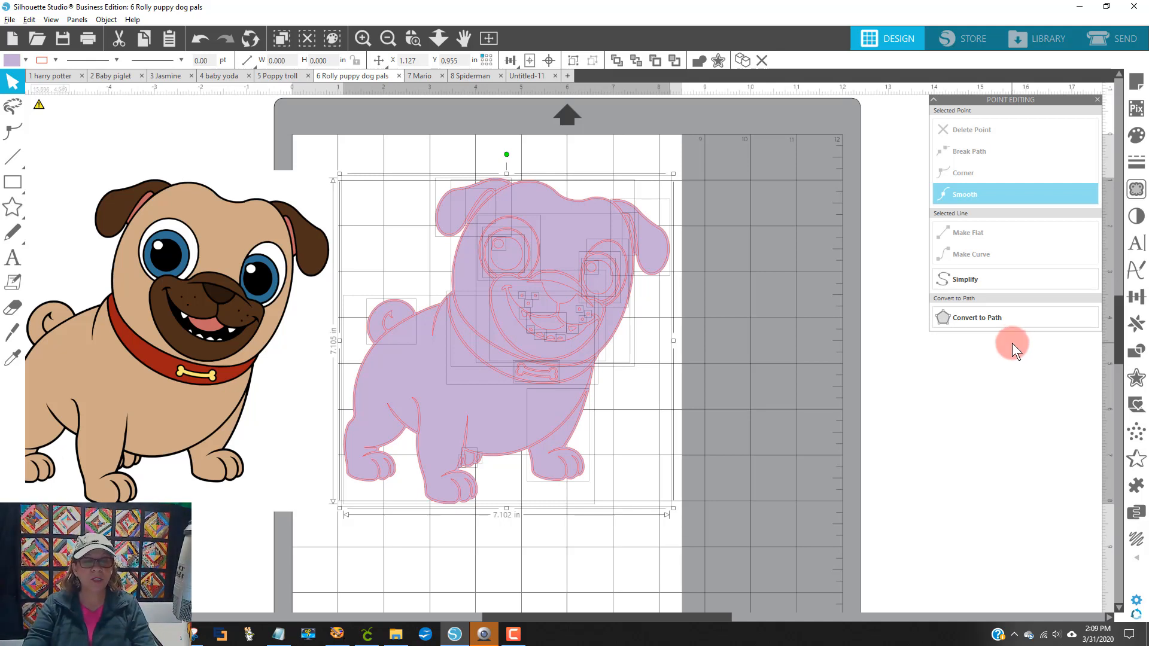
click(760, 409)
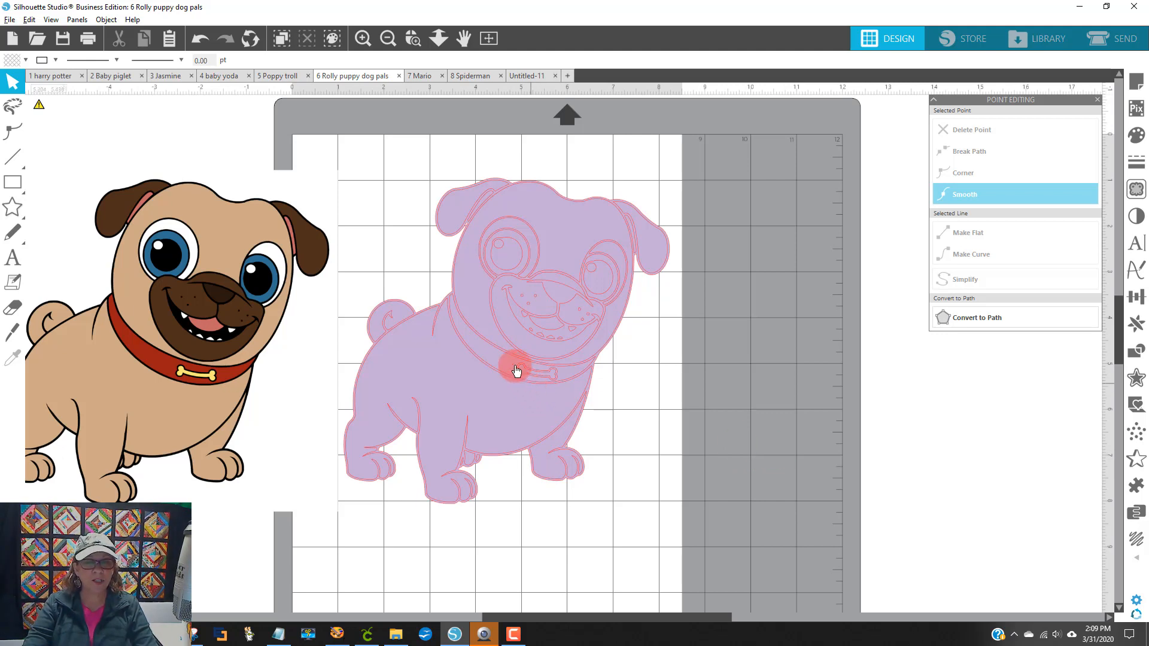
Fill the traced collar with the red sampled from the original pug's collar
click(497, 360)
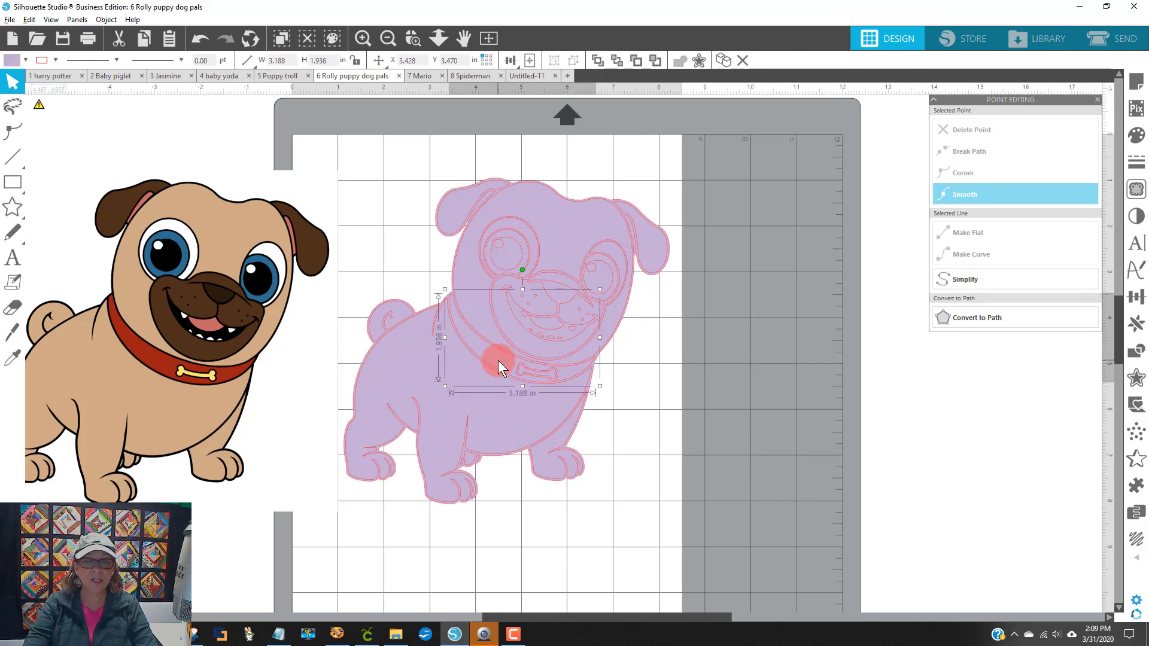
click(14, 61)
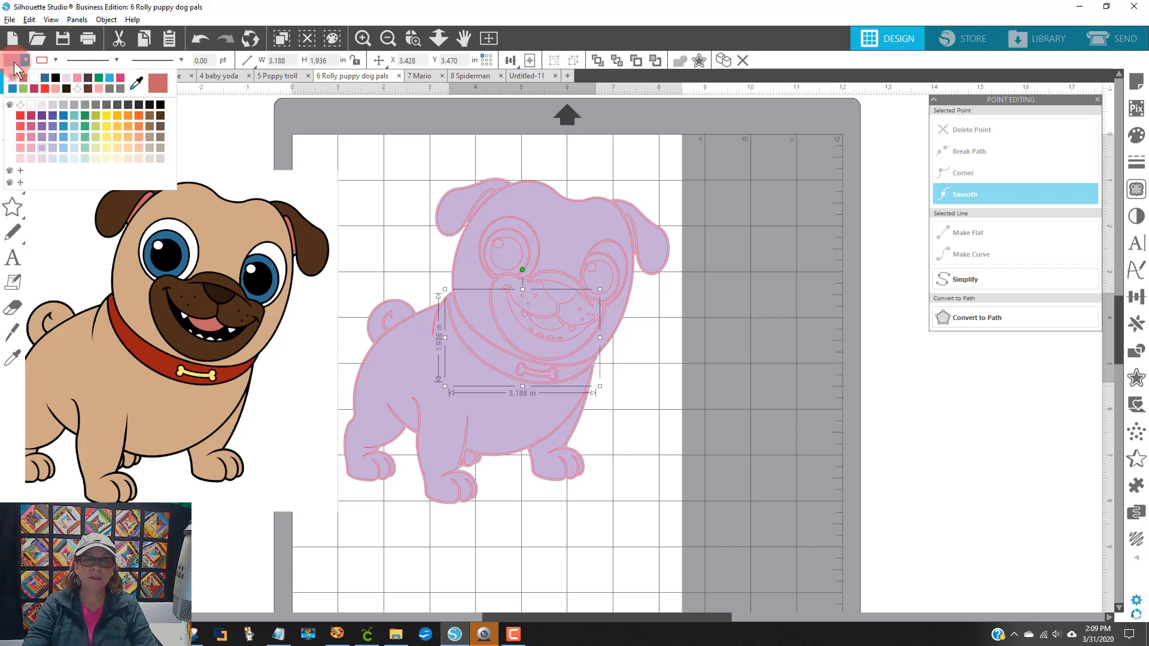
click(135, 82)
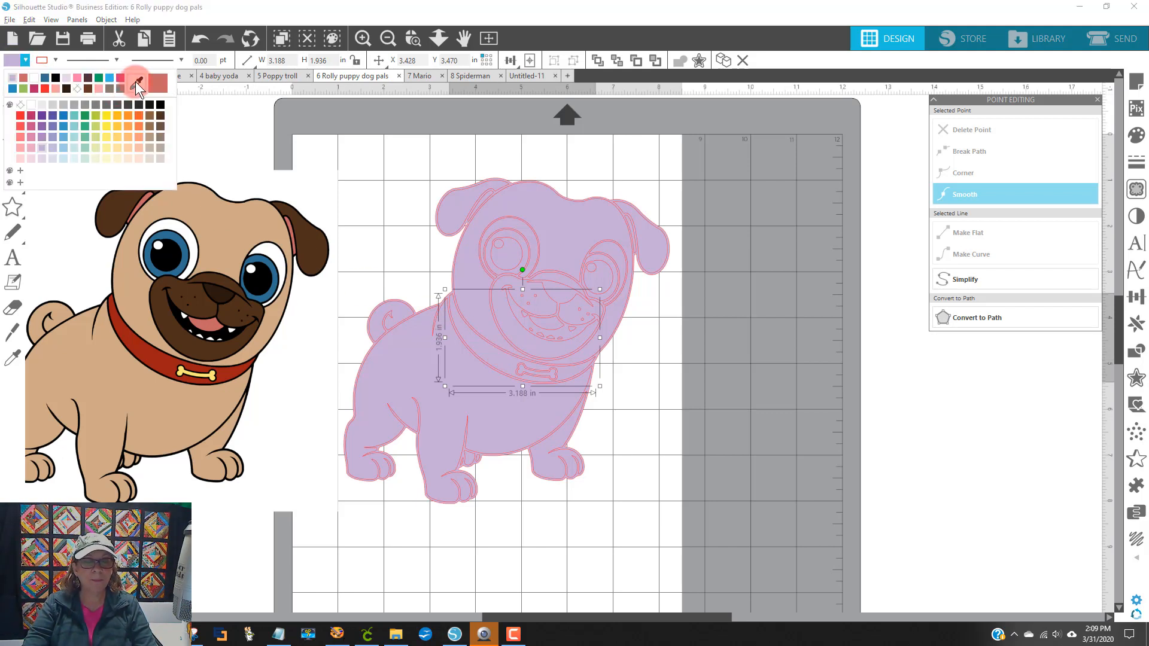
click(164, 363)
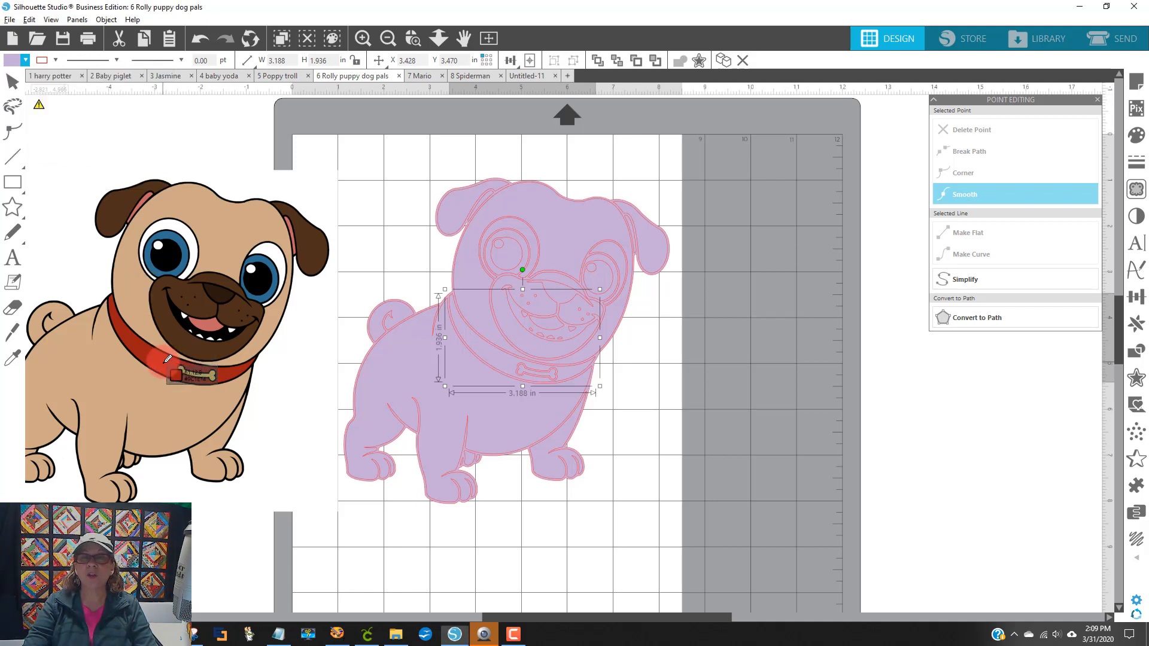
click(167, 359)
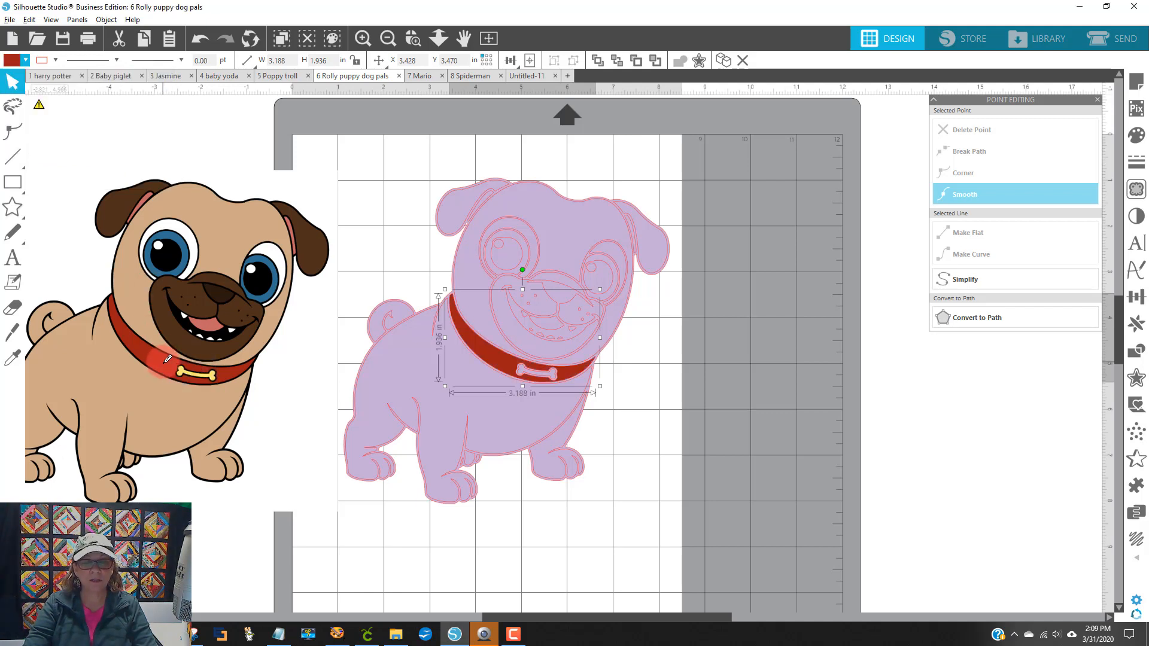
click(733, 358)
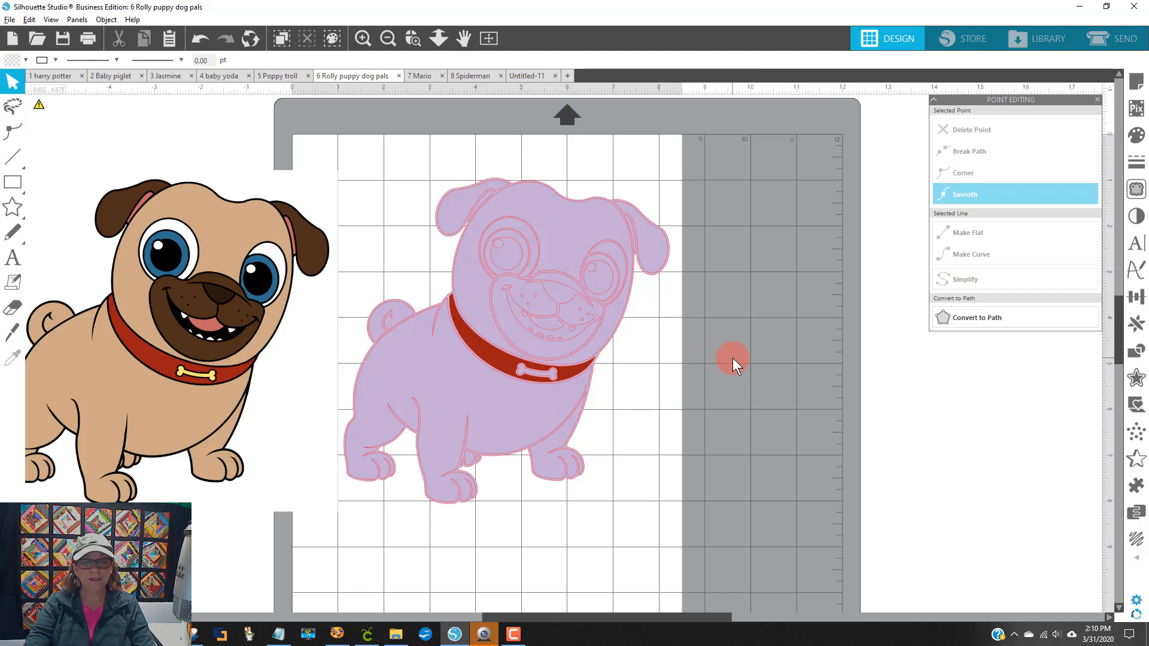
Fill the bone on the traced collar with the yellow sampled from the original pug's bone
click(538, 378)
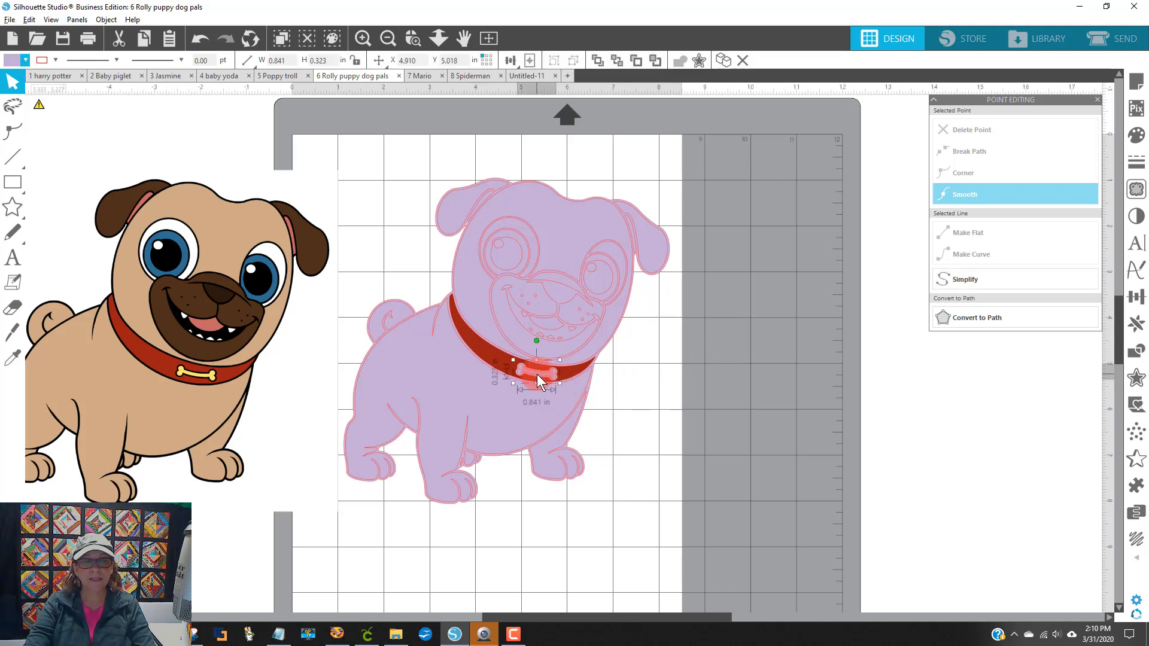
click(12, 58)
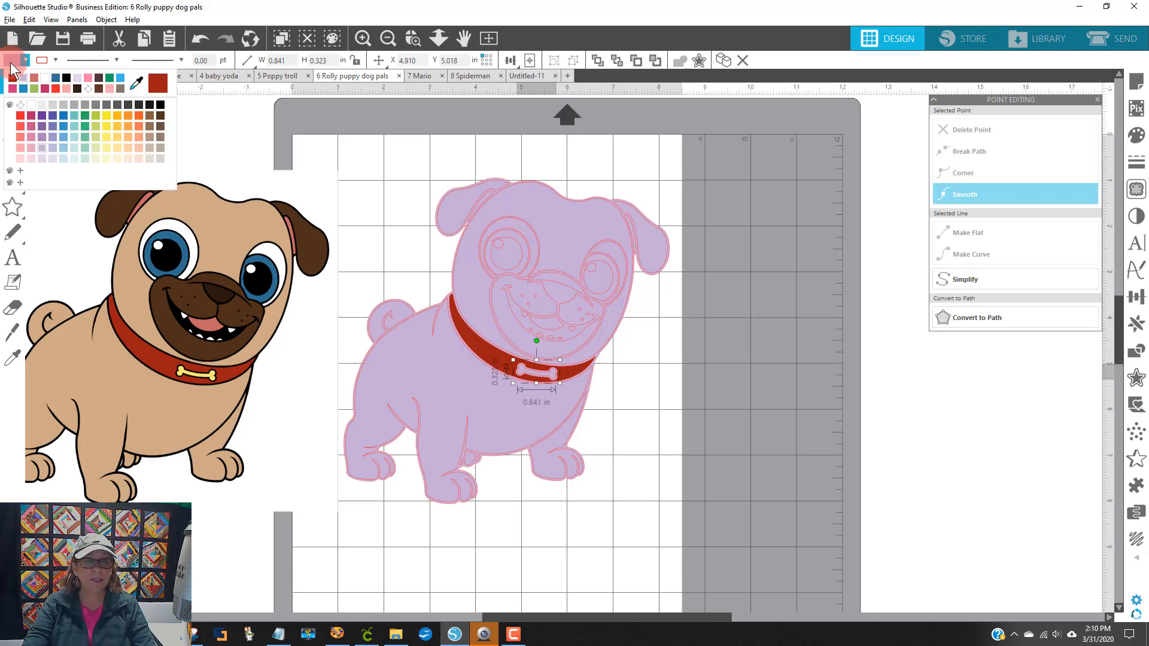
click(101, 91)
click(139, 84)
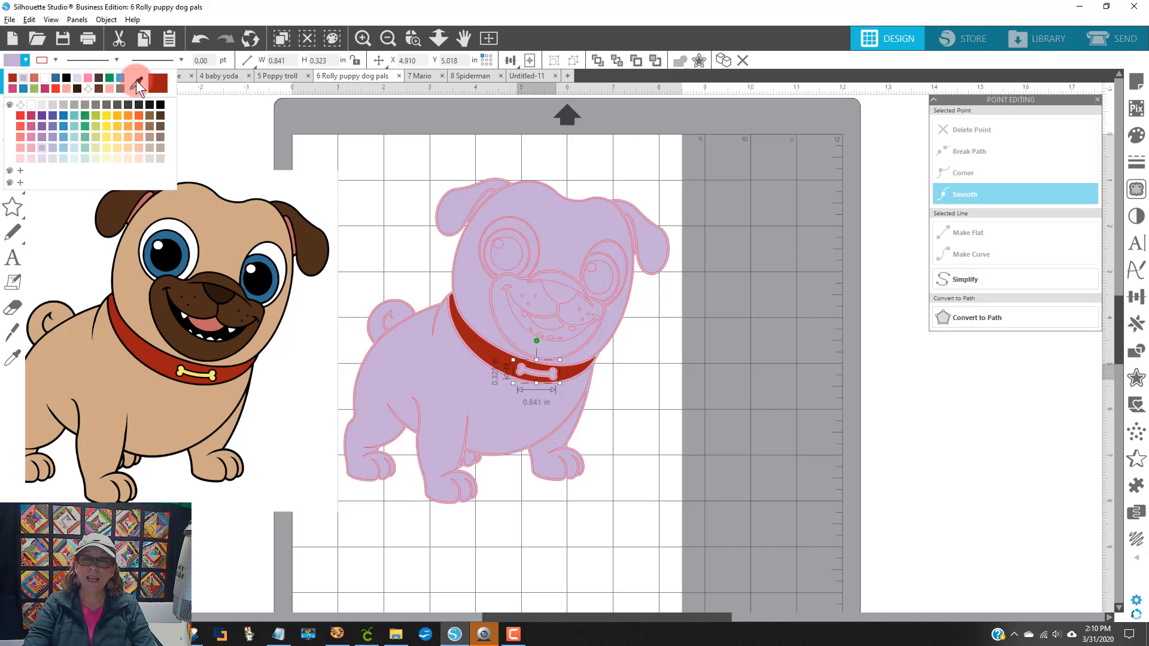
click(176, 215)
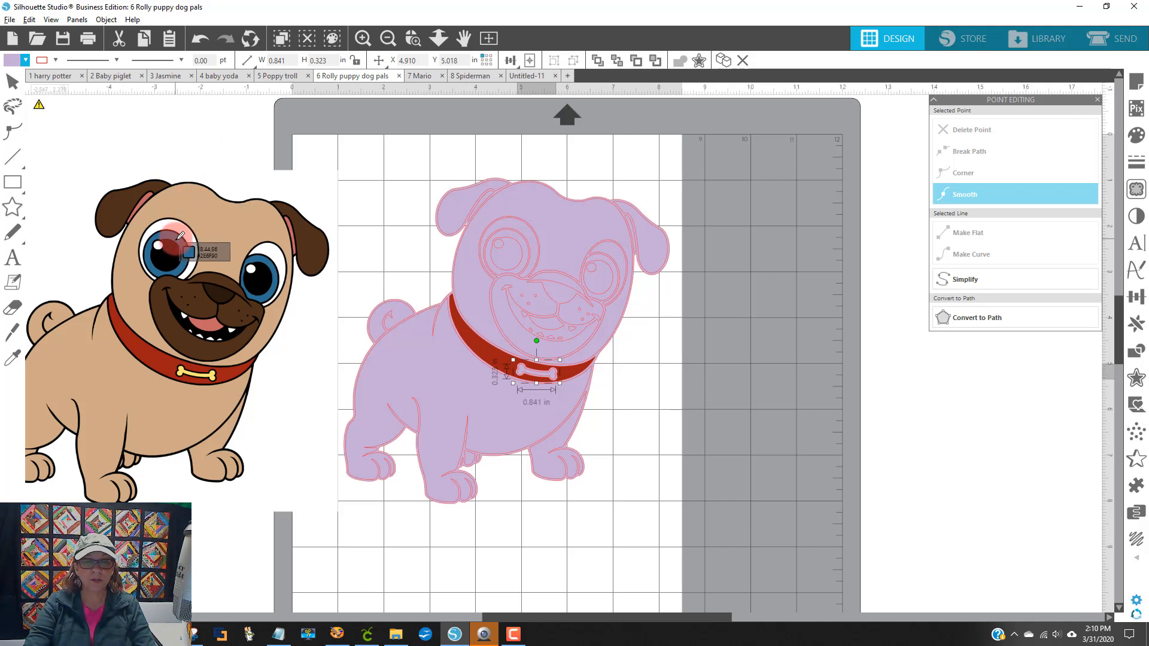
click(213, 373)
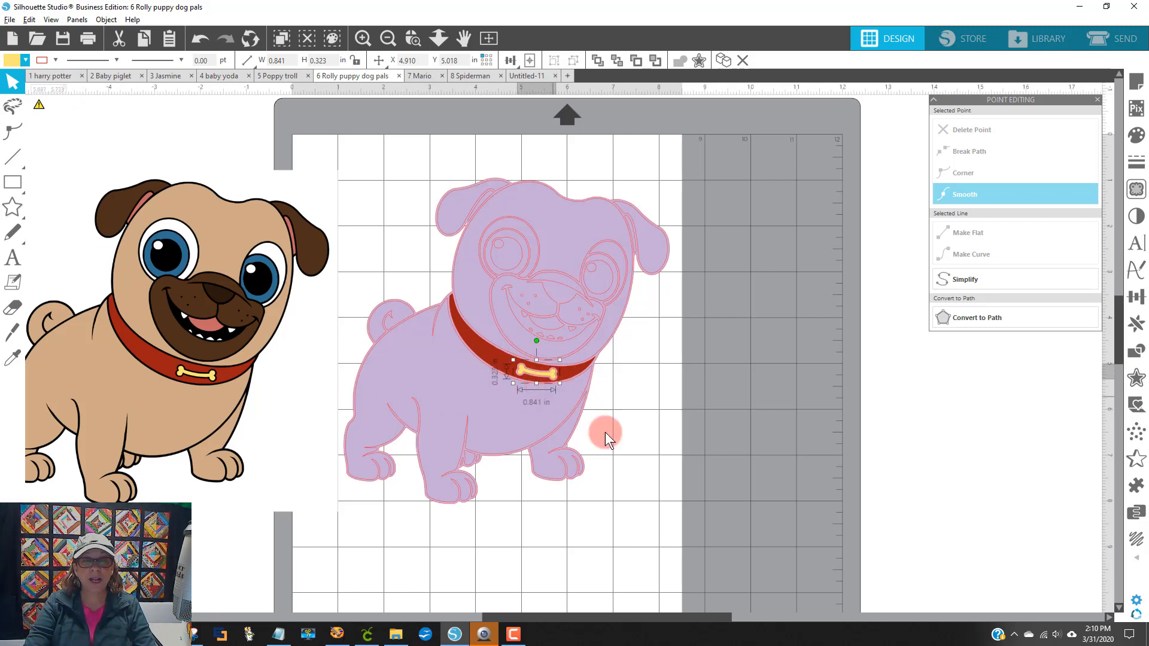
Fill the irises of both traced eyes with the blue sampled from the original pug's eye
click(777, 360)
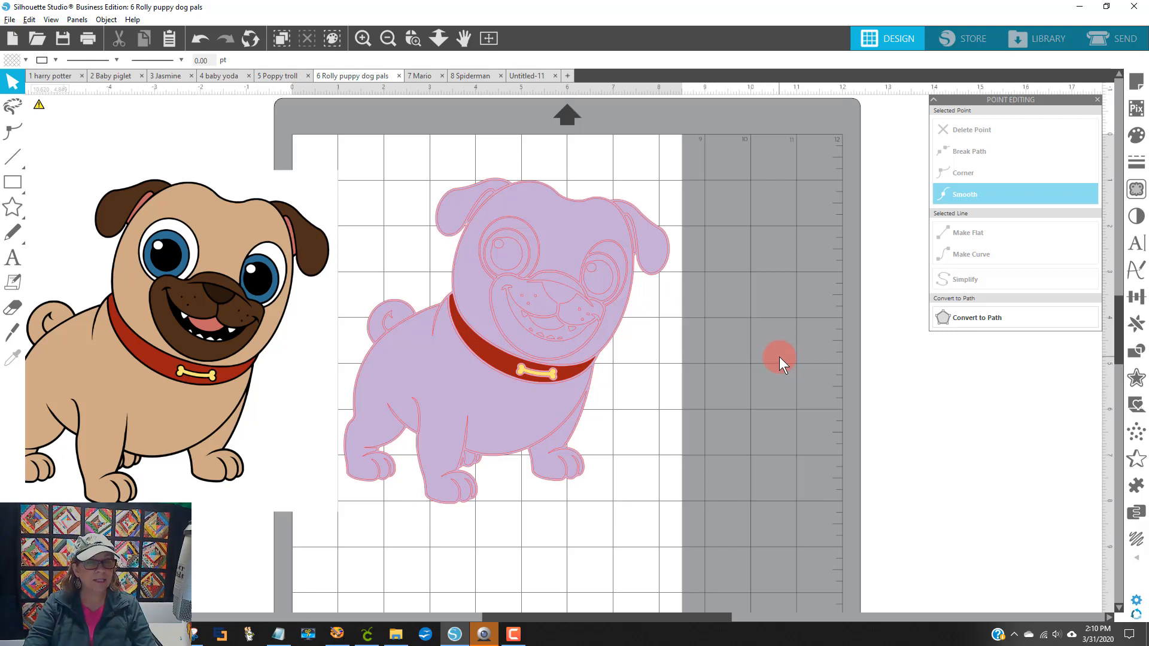
click(508, 237)
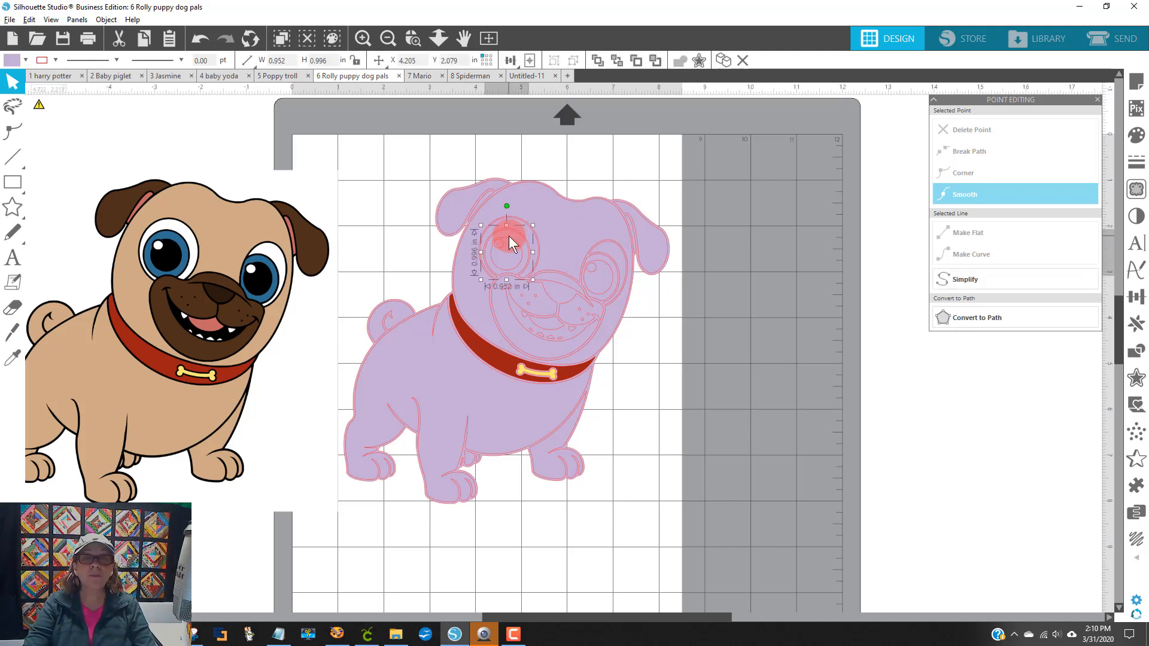
shift+click(596, 262)
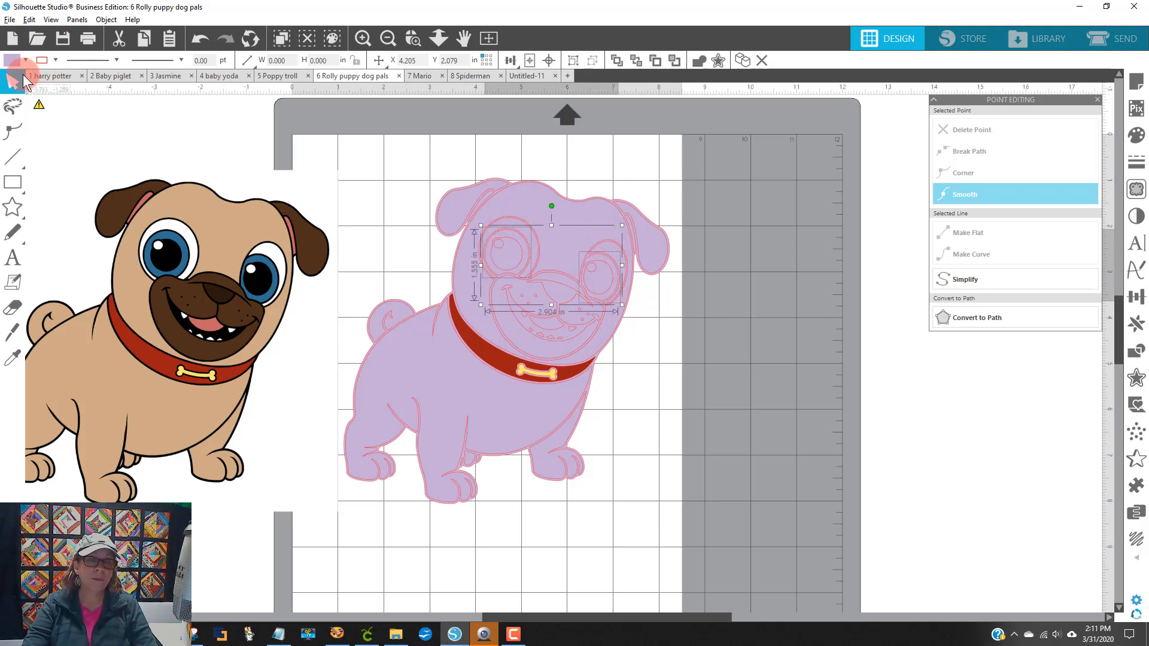
click(13, 60)
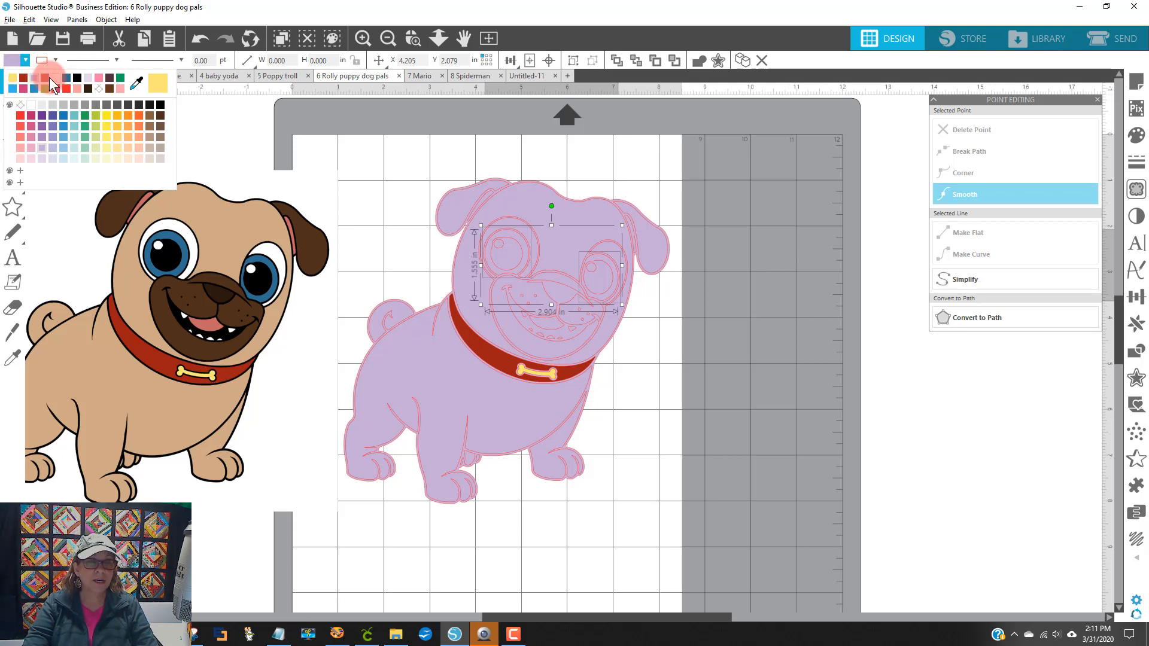
click(137, 85)
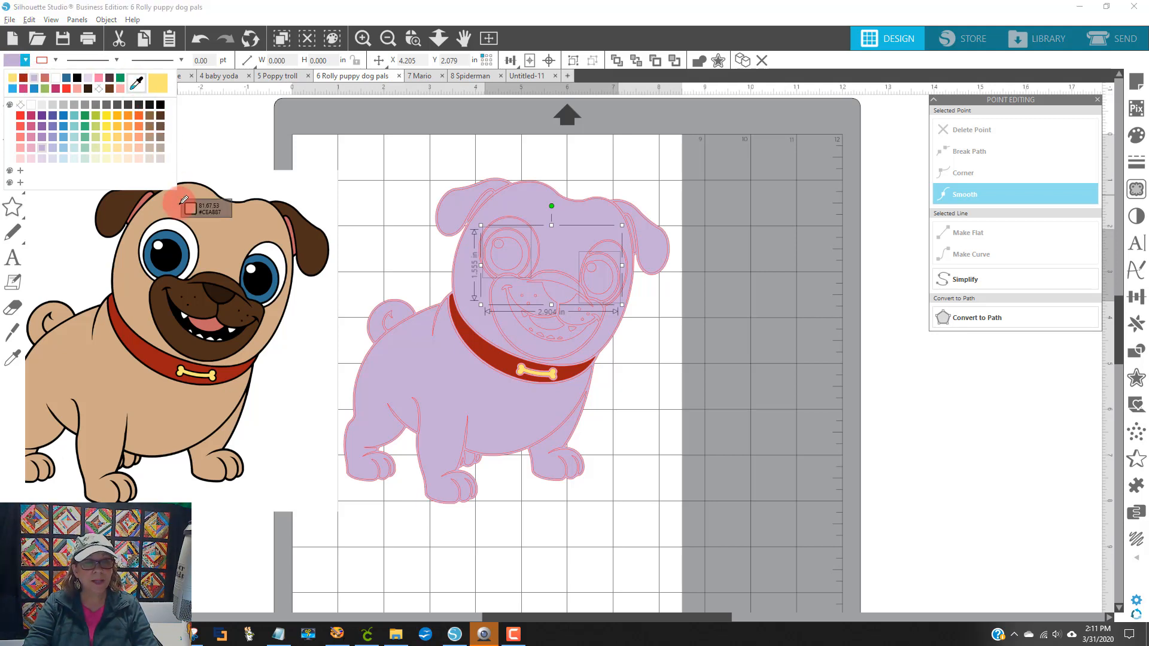
click(188, 240)
click(813, 221)
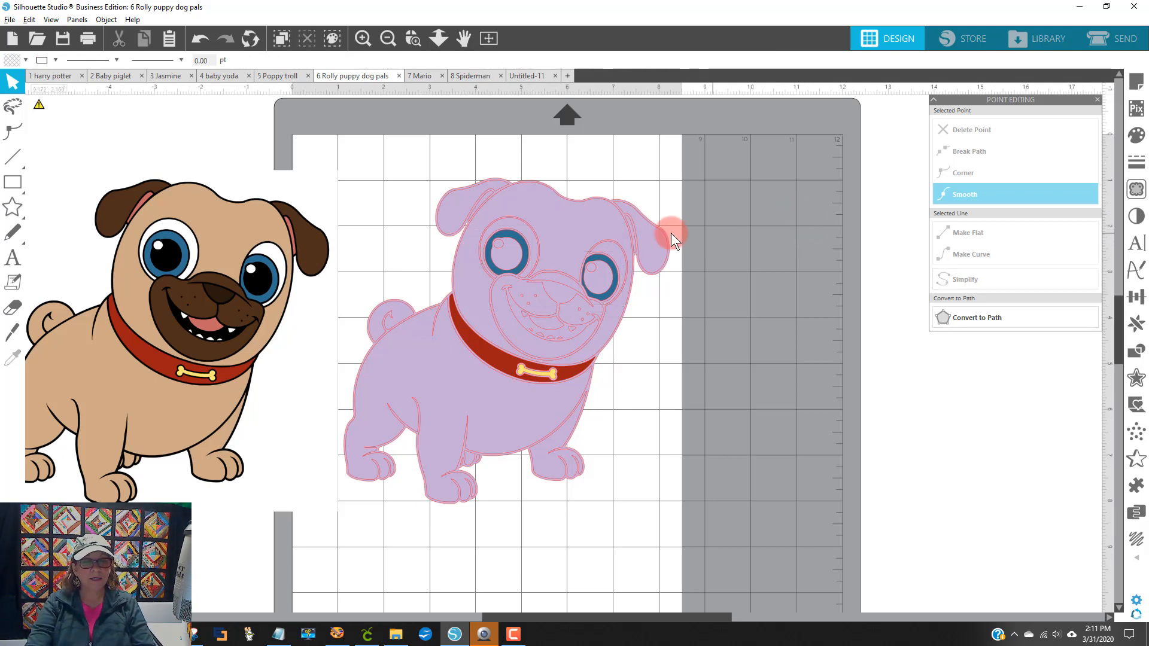
Fill the outer eye shapes around both blue irises of the traced pug with white
click(515, 234)
click(518, 227)
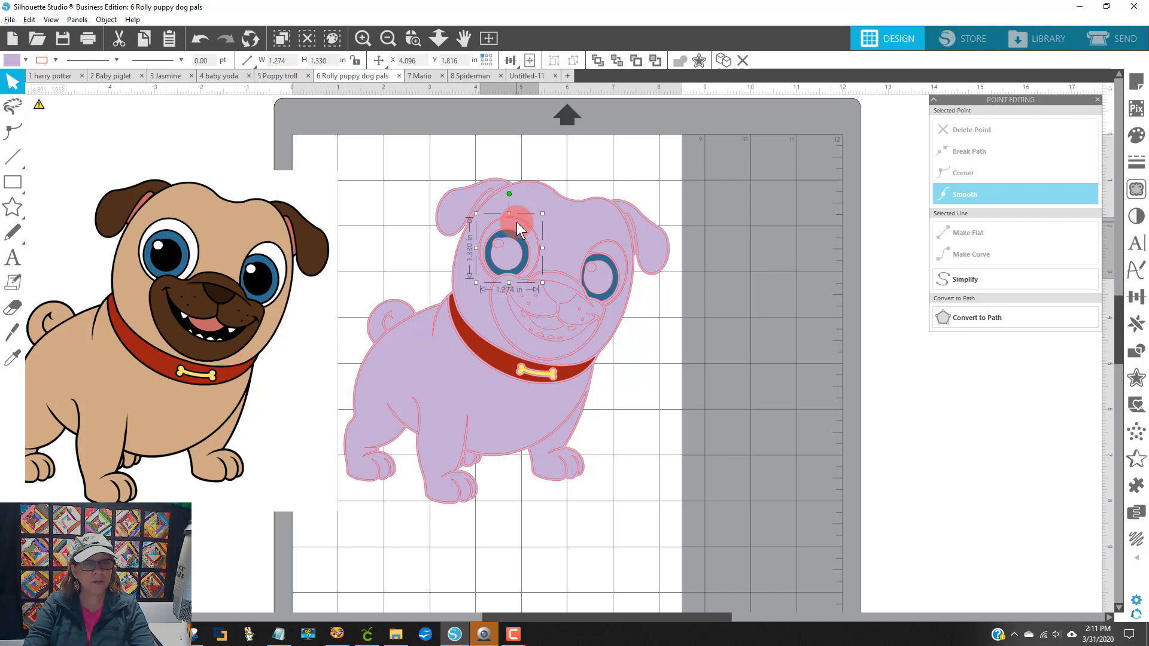
shift+click(608, 250)
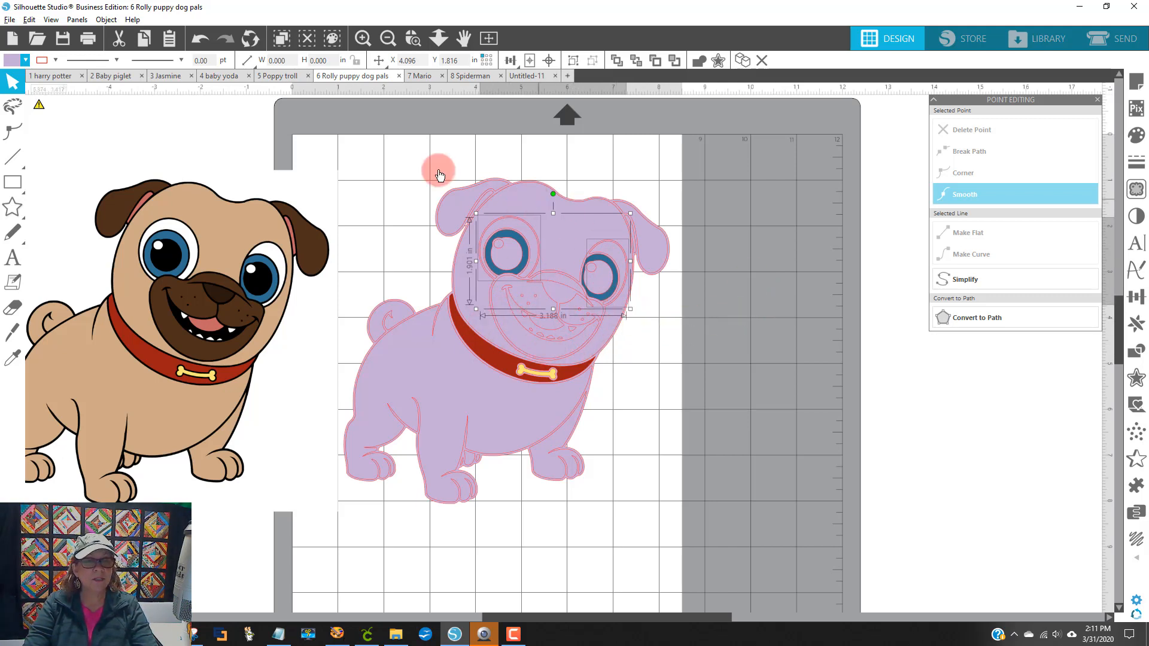
click(14, 62)
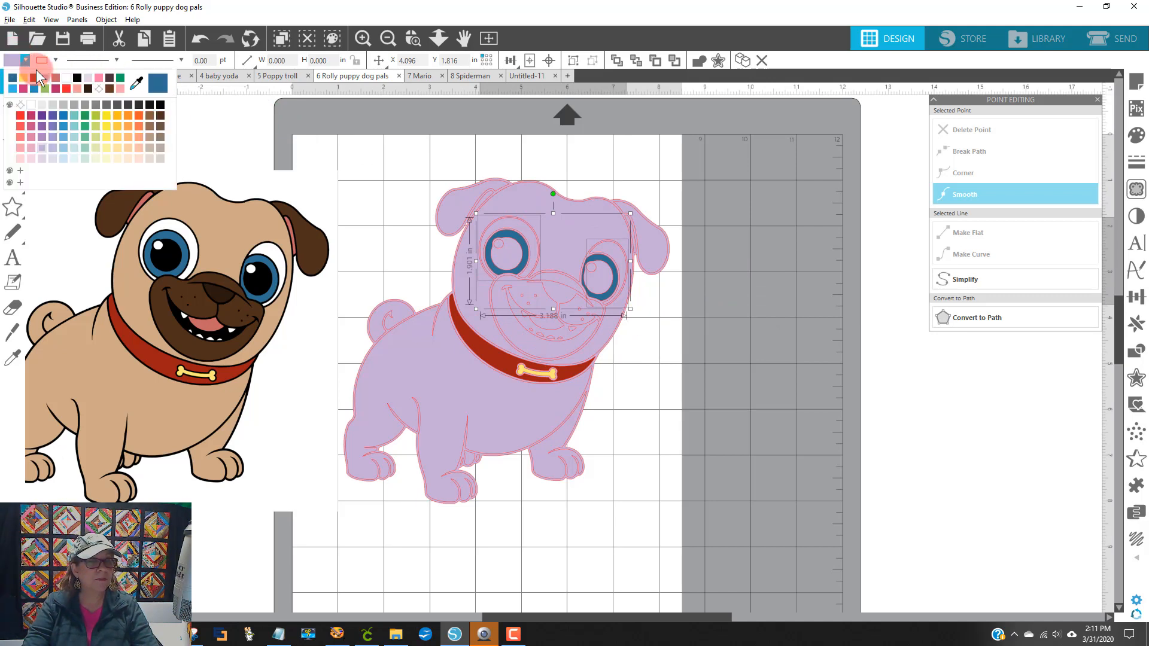
click(31, 103)
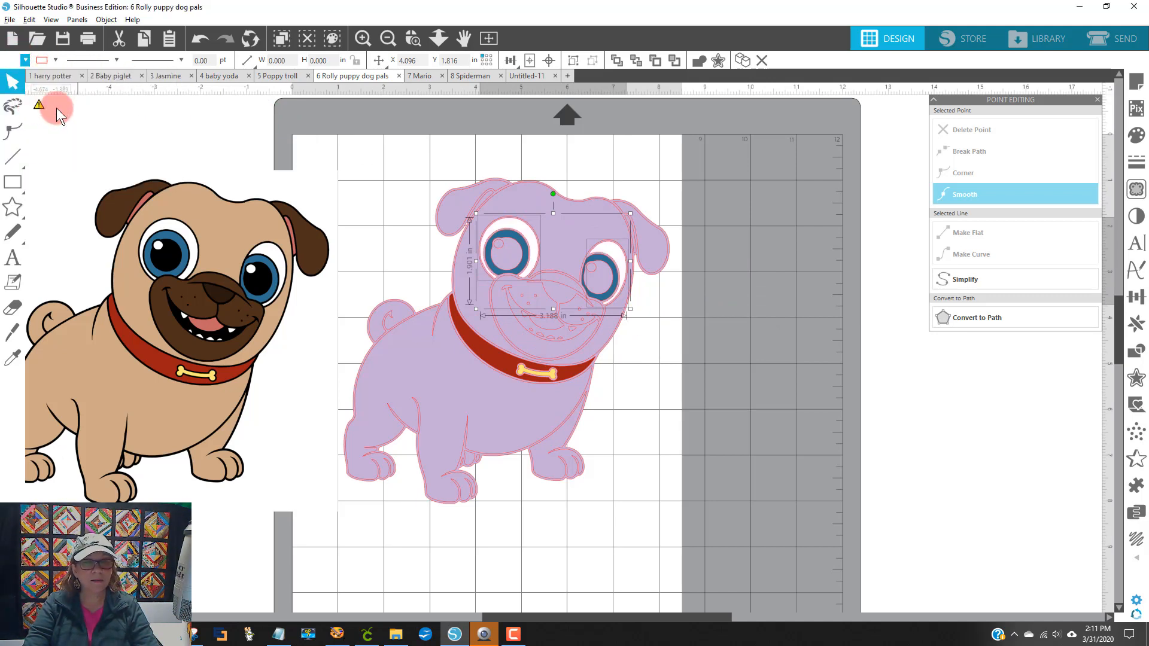
click(728, 377)
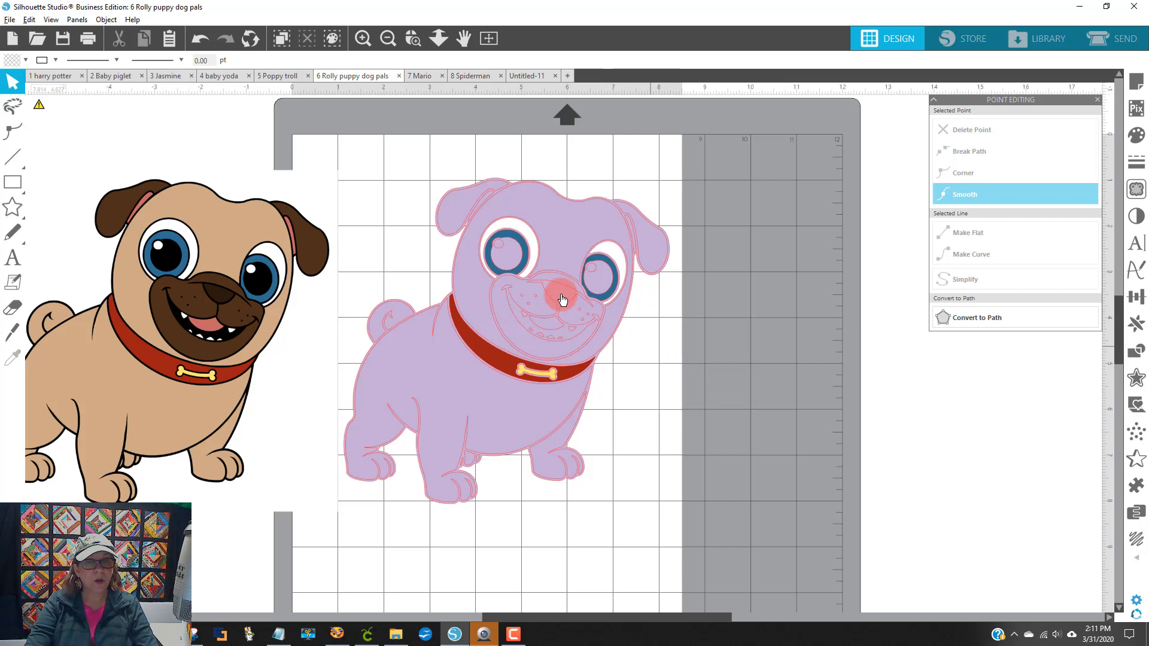
Fill the small highlight circles in both of the traced pug's eyes with white
click(499, 250)
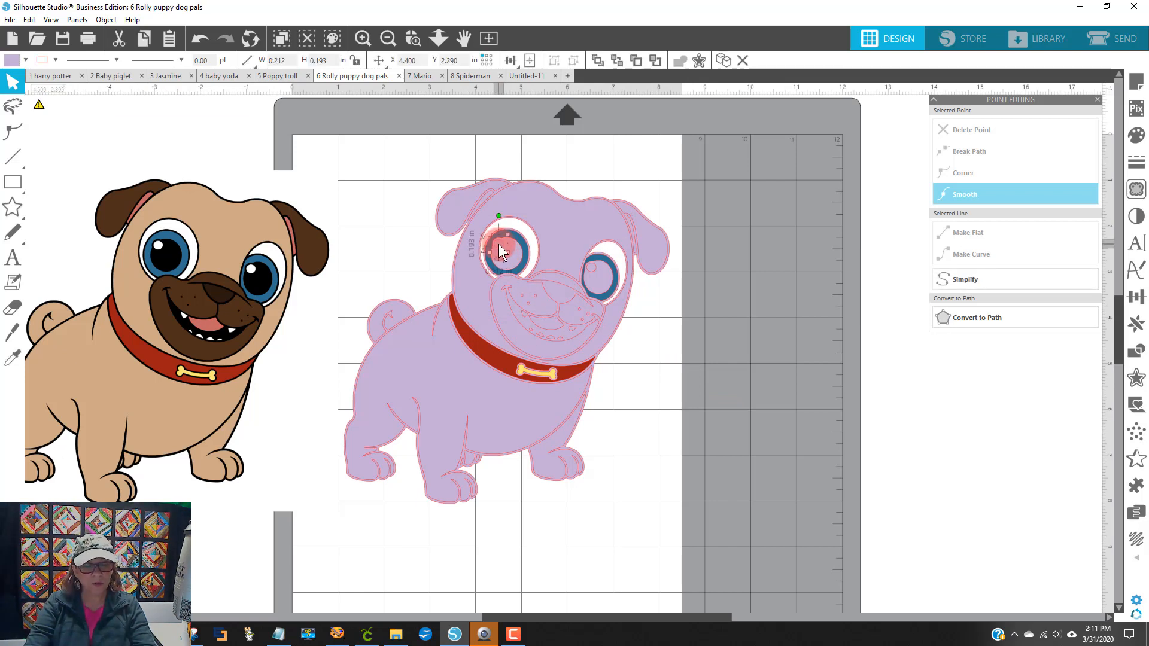
shift+click(591, 267)
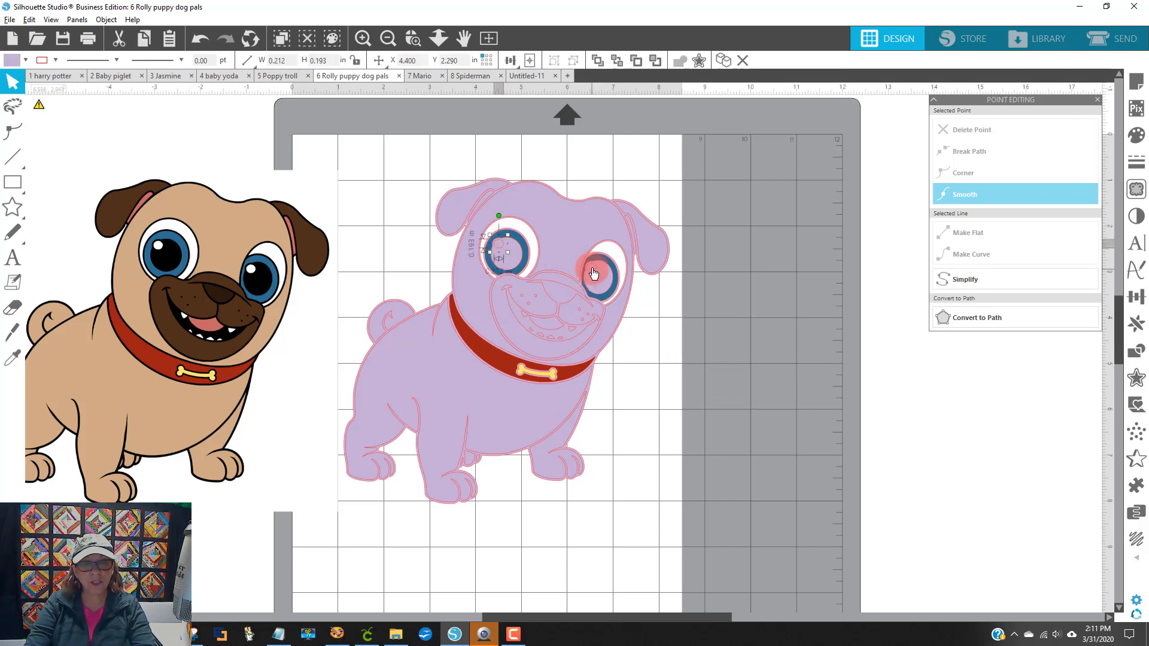
click(7, 62)
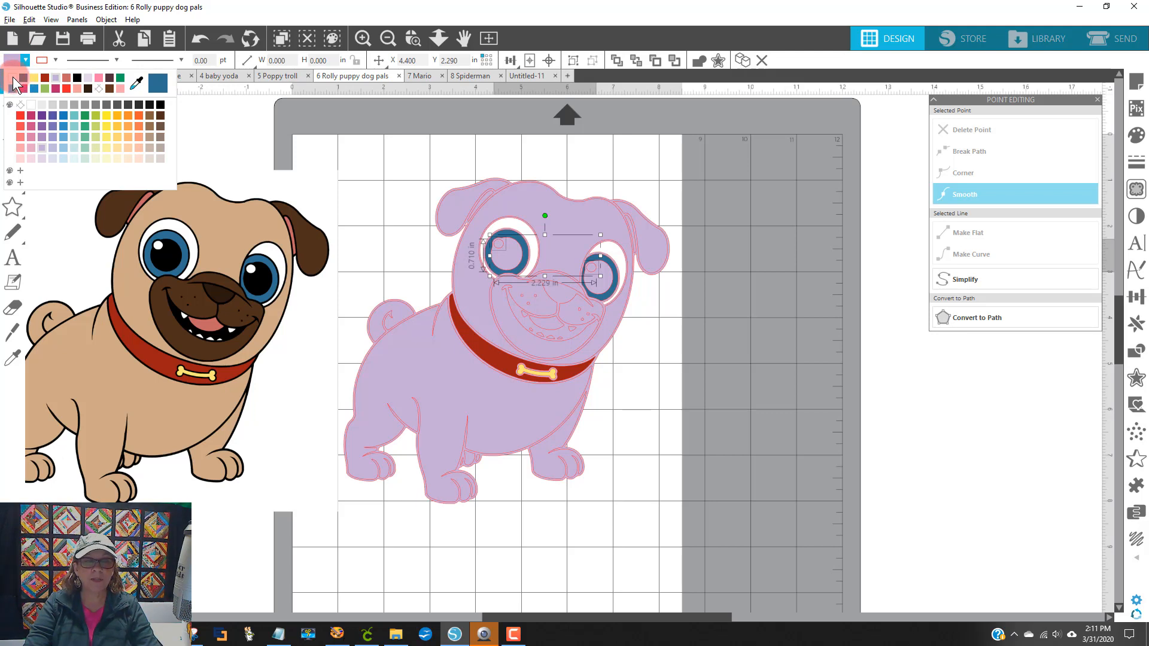
click(13, 81)
click(710, 325)
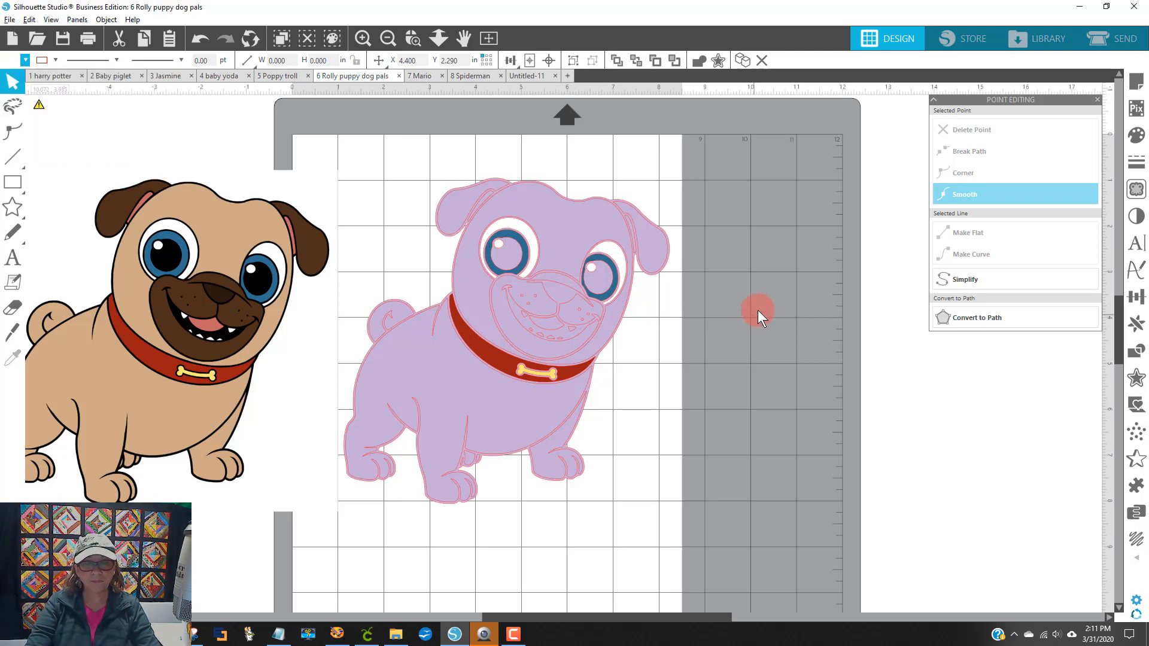
Fill all six teeth in the traced pug's mouth with white
click(411, 39)
drag(462, 261, 674, 384)
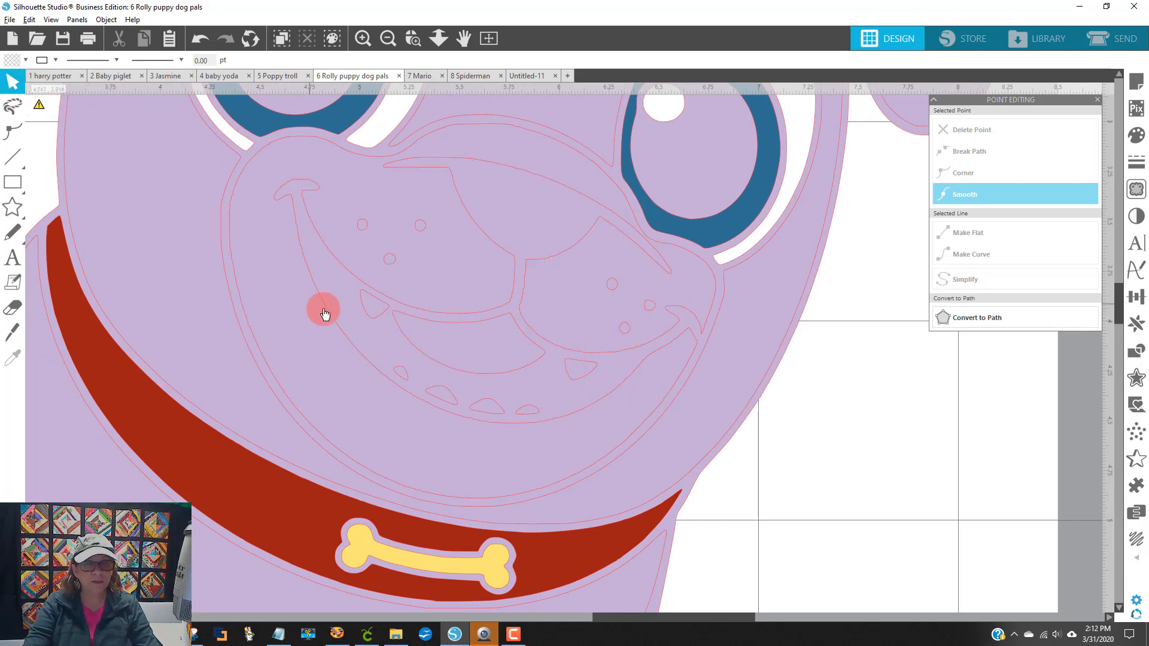
click(372, 310)
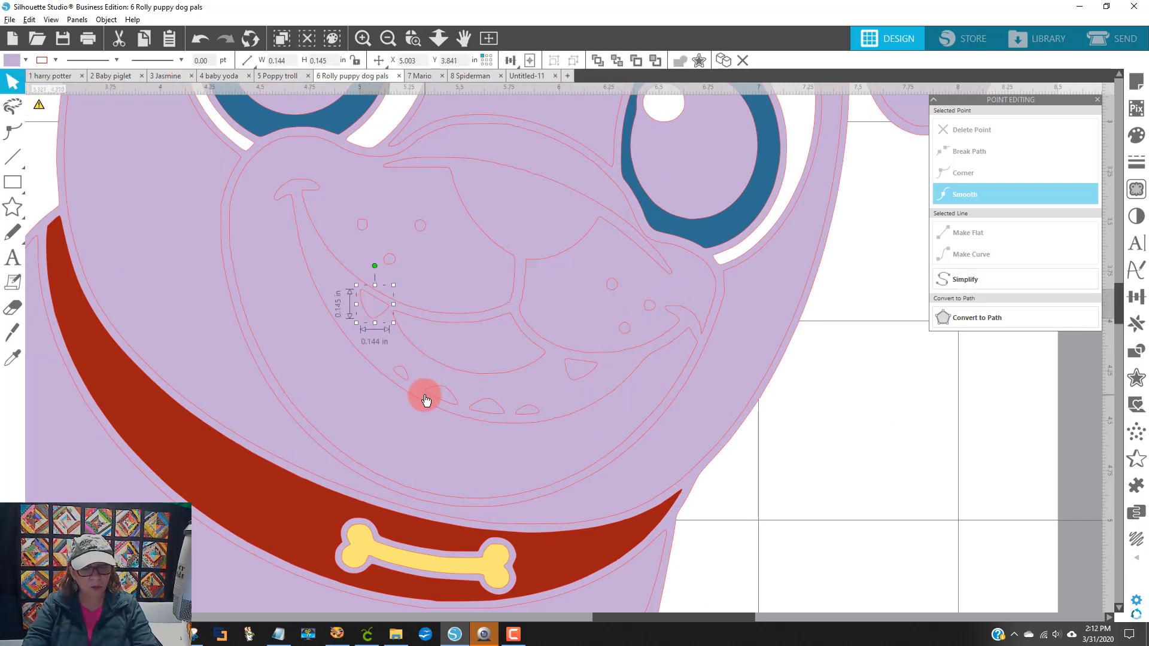
shift+click(589, 369)
shift+click(527, 411)
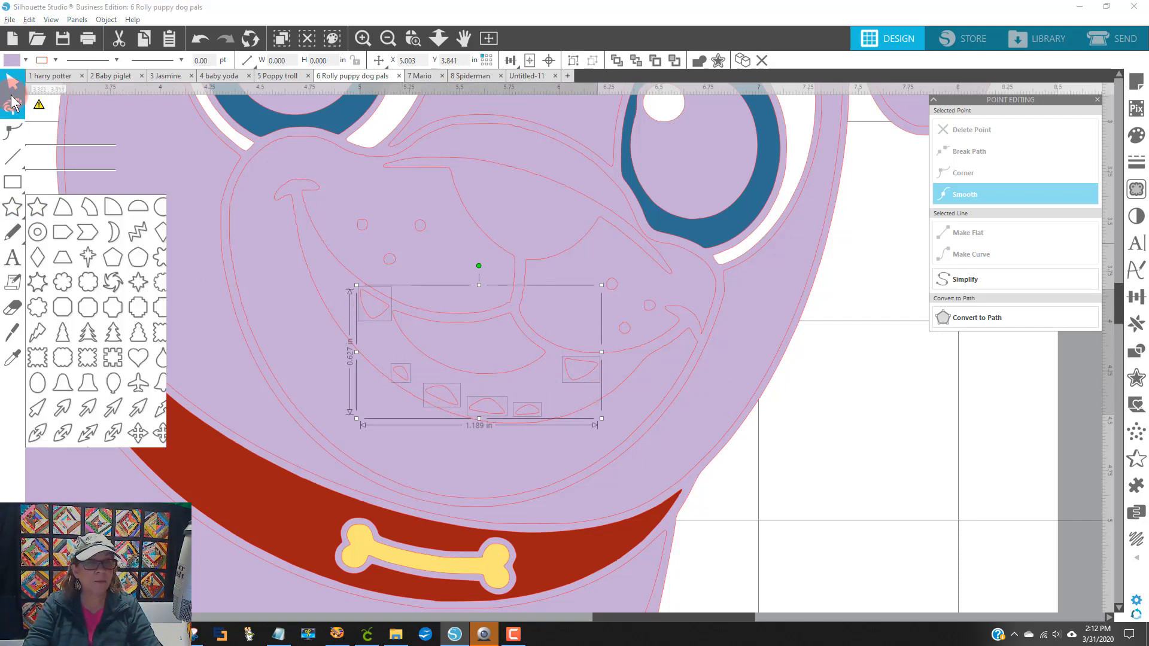
click(9, 62)
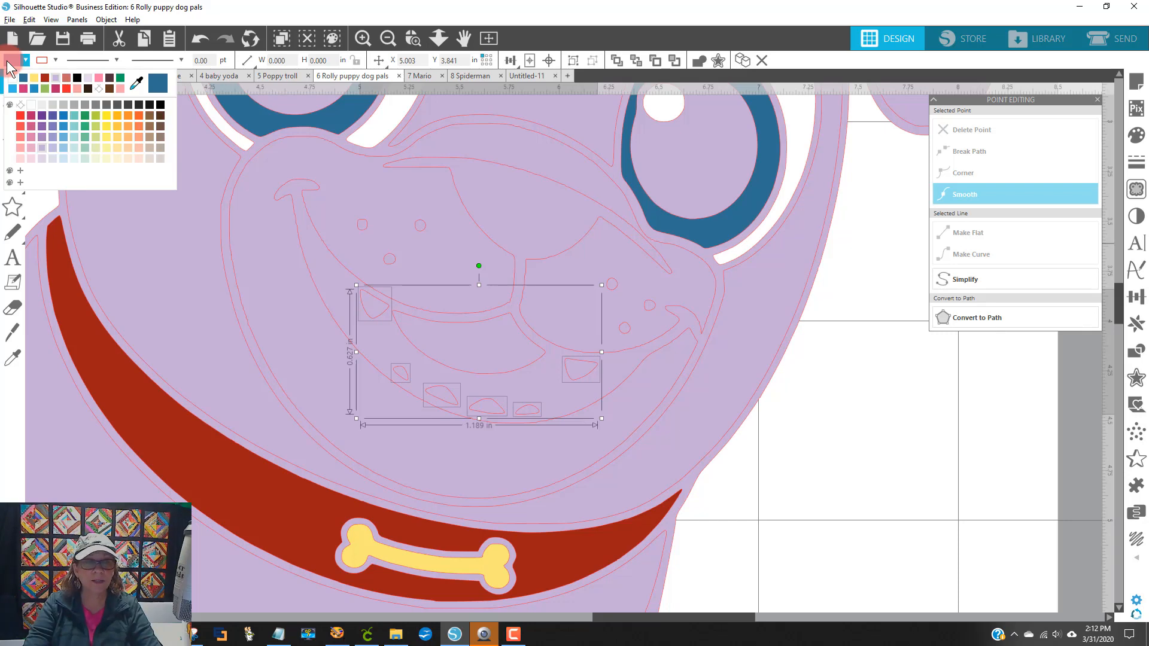
click(12, 79)
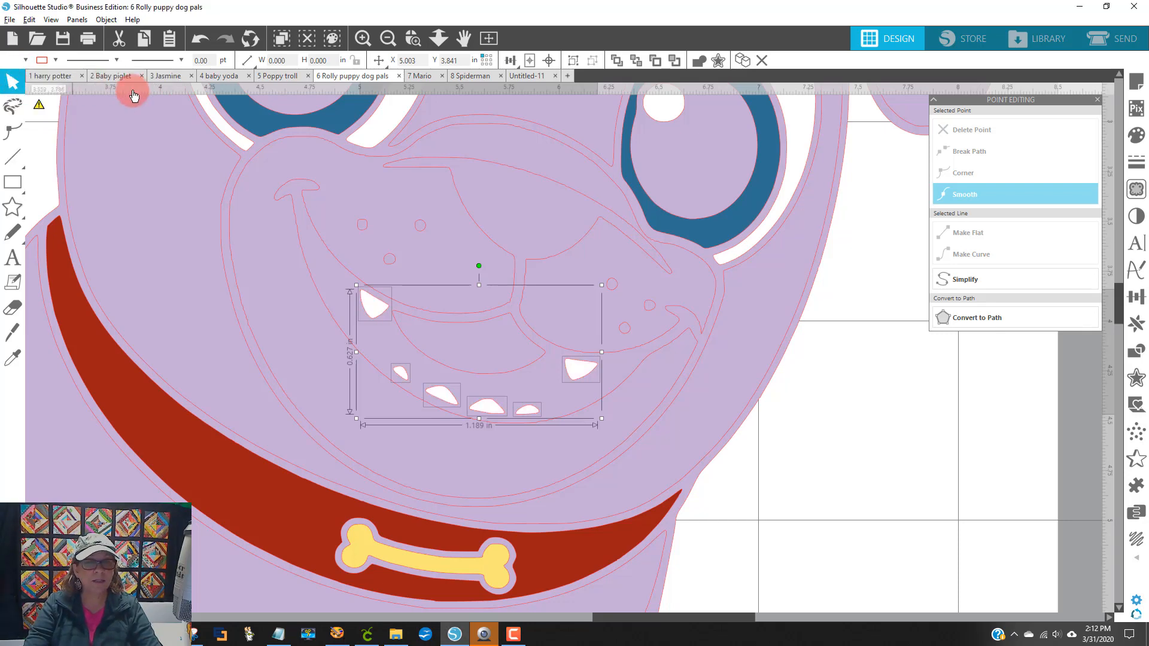
Fill both outer ears of the traced pug with the dark brown sampled from the original pug's ear
click(387, 39)
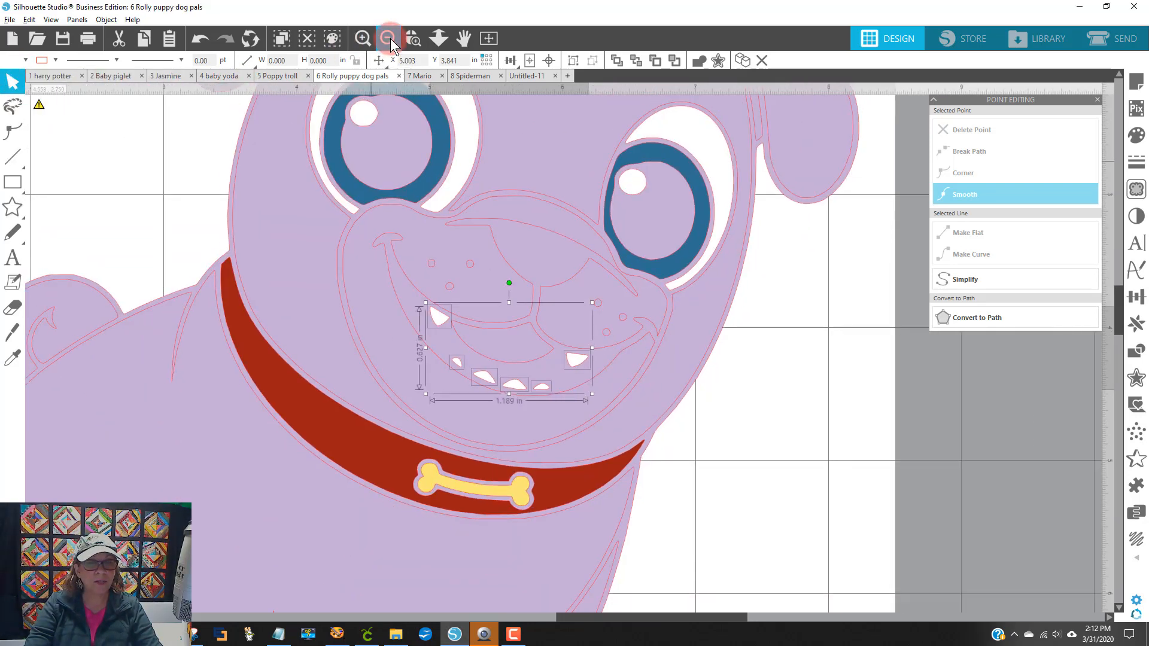
click(389, 40)
click(396, 41)
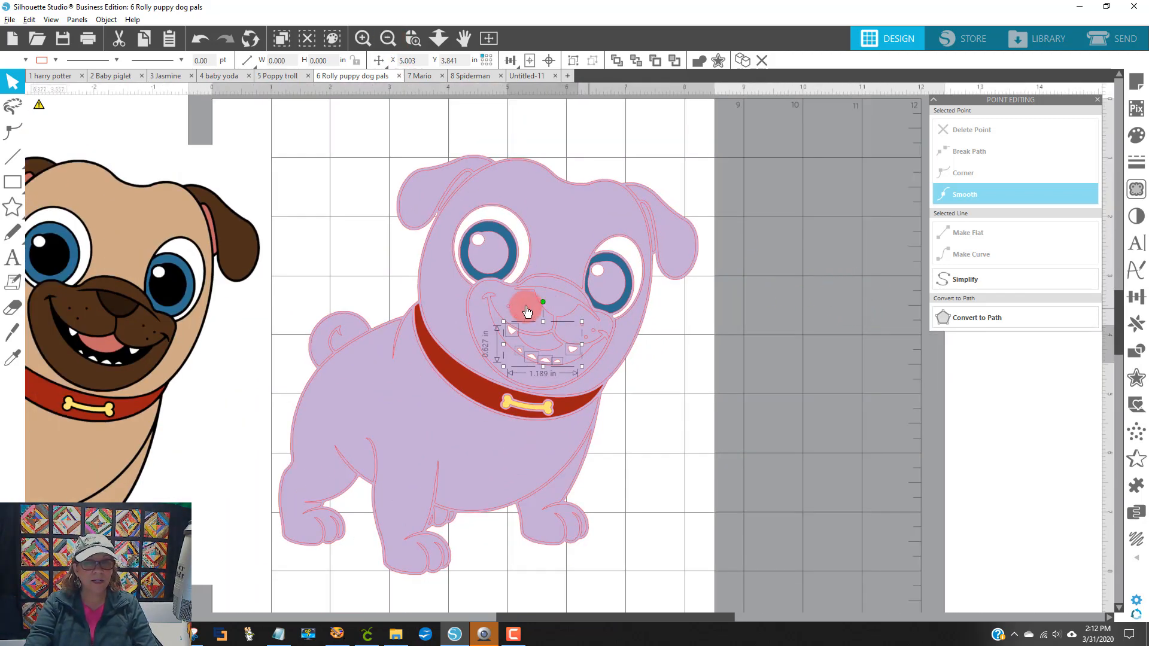
click(420, 199)
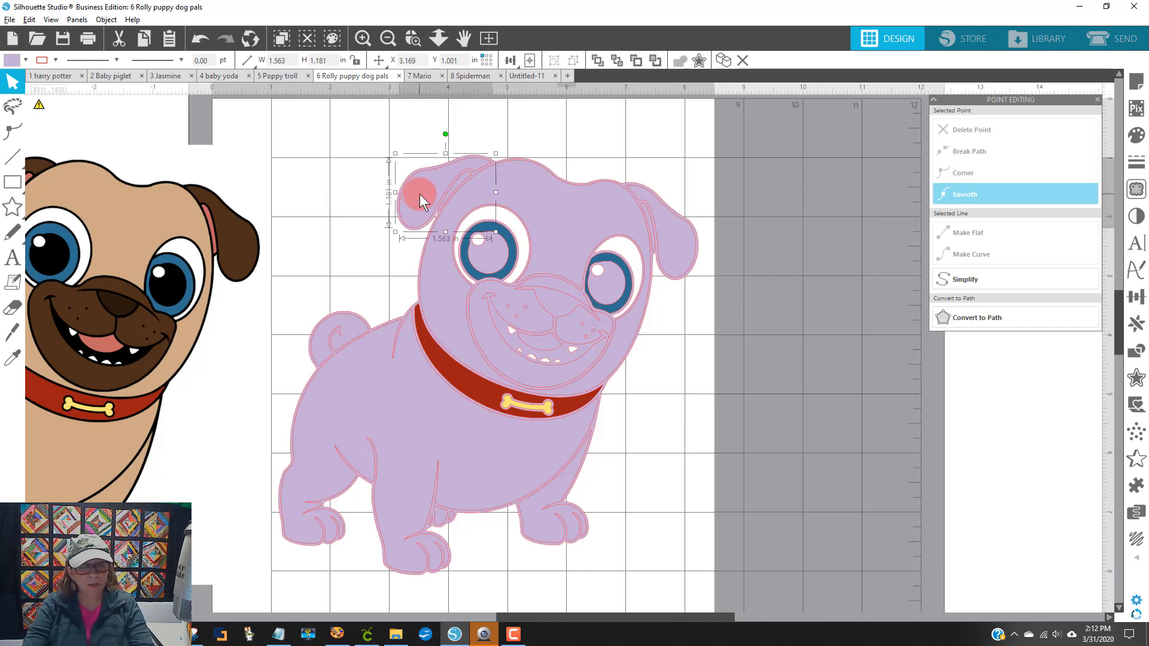
shift+click(673, 235)
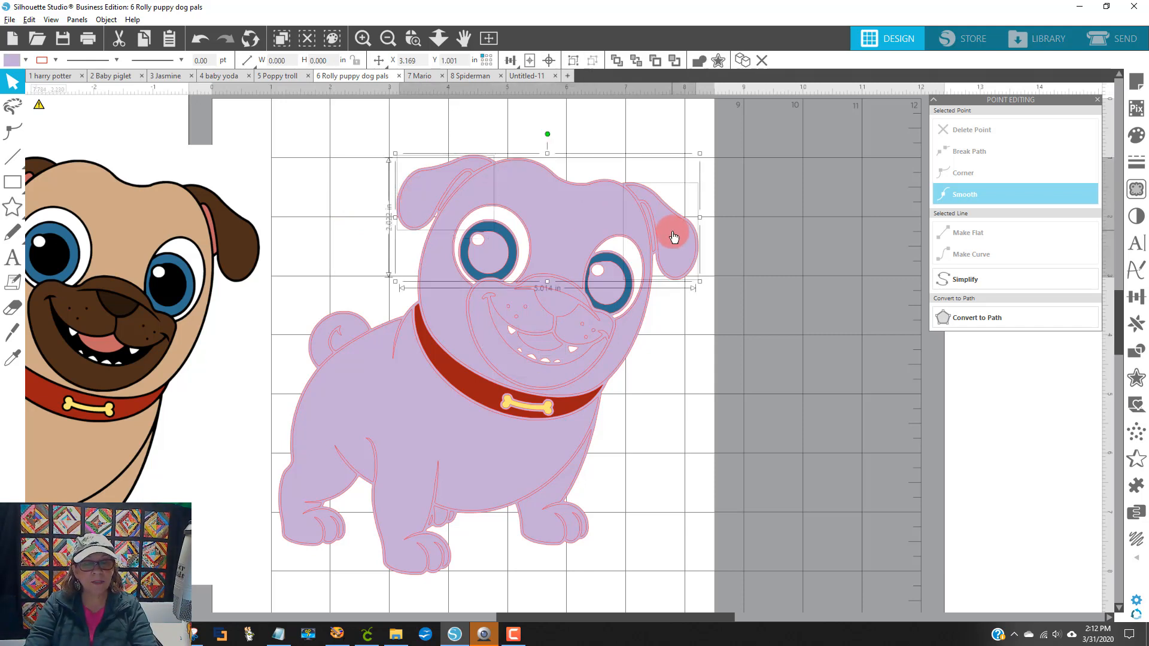
click(10, 60)
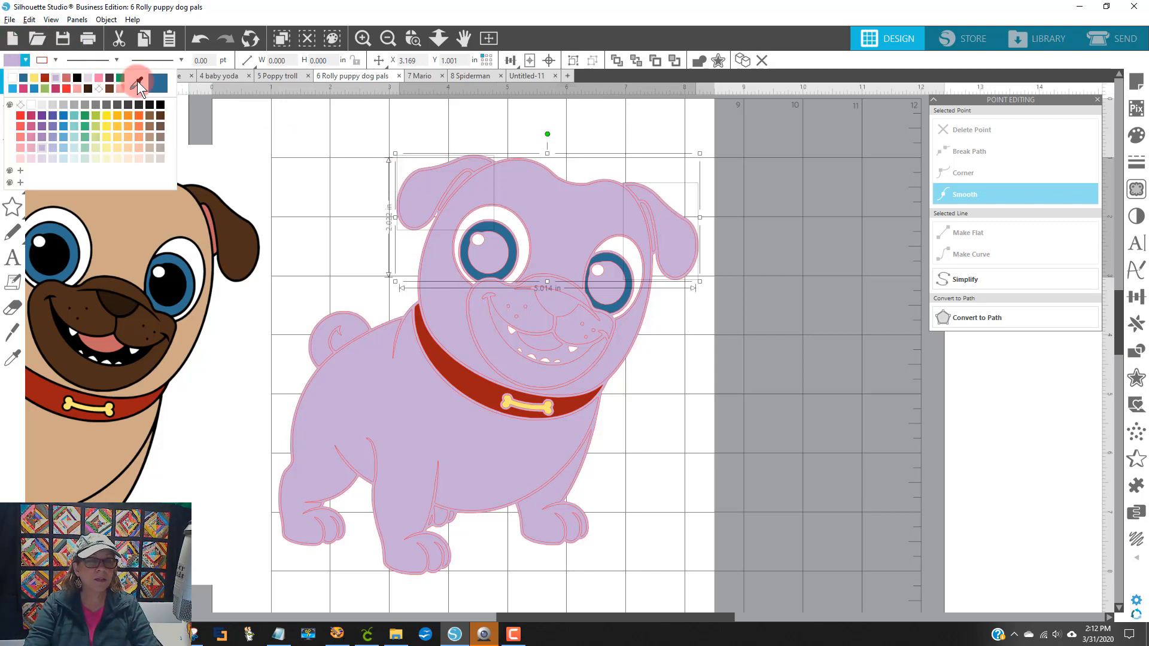
click(138, 81)
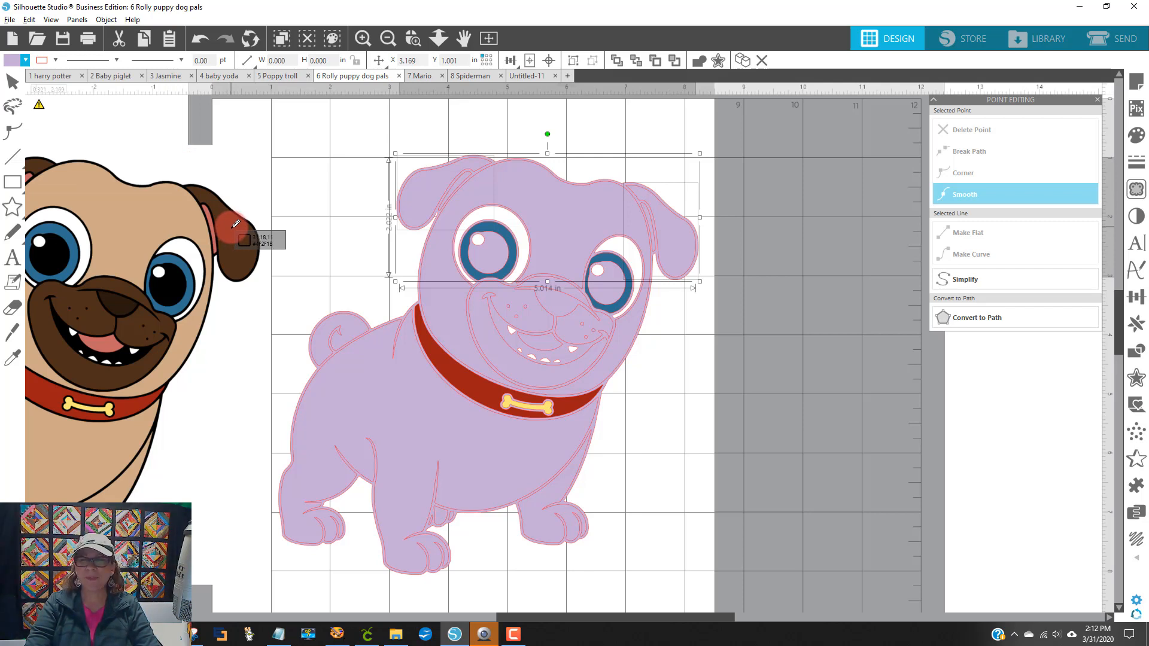
click(233, 226)
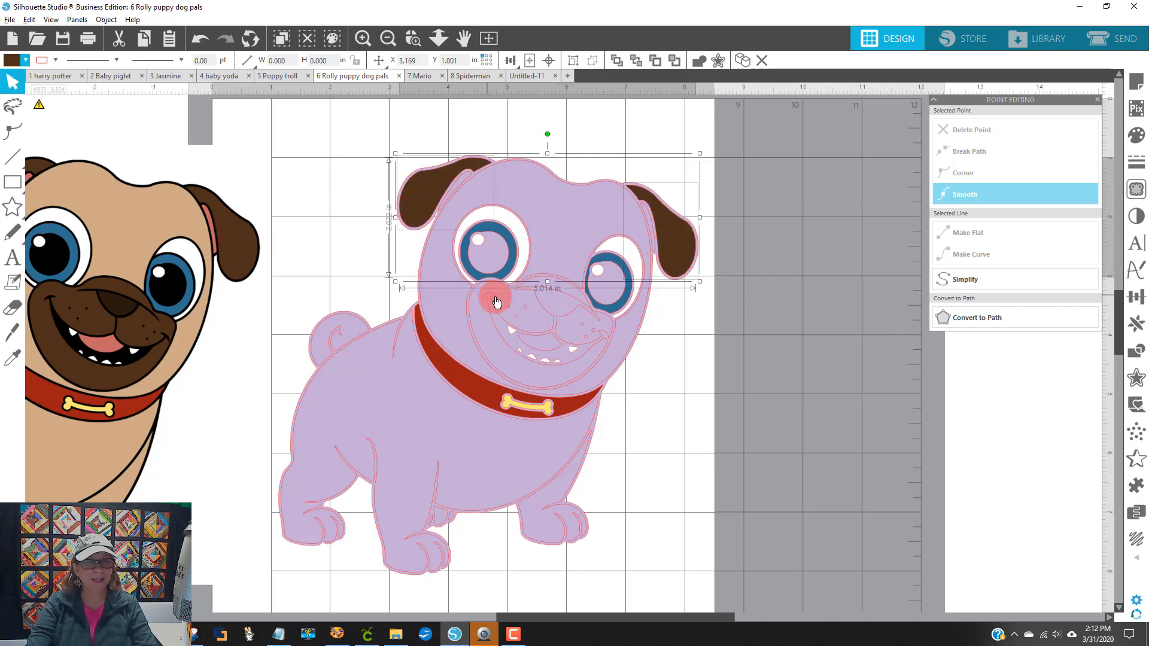
click(796, 243)
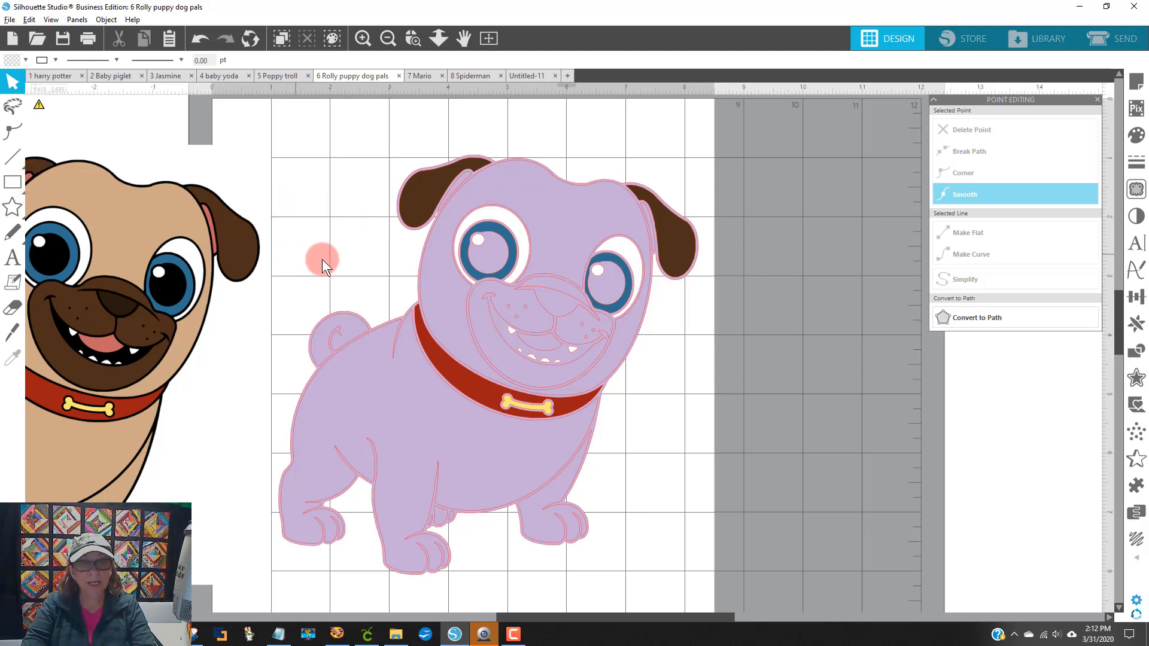
Fill the traced pug's two inner ears and tongue with the pink sampled from the original pug's tongue
click(651, 230)
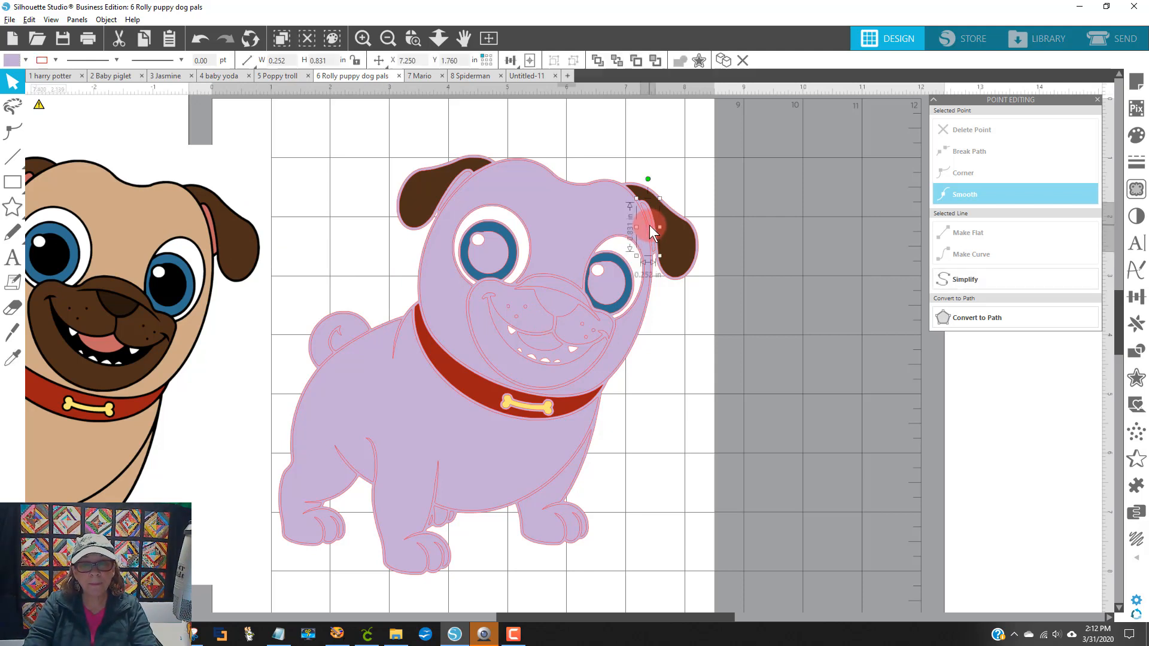
click(464, 180)
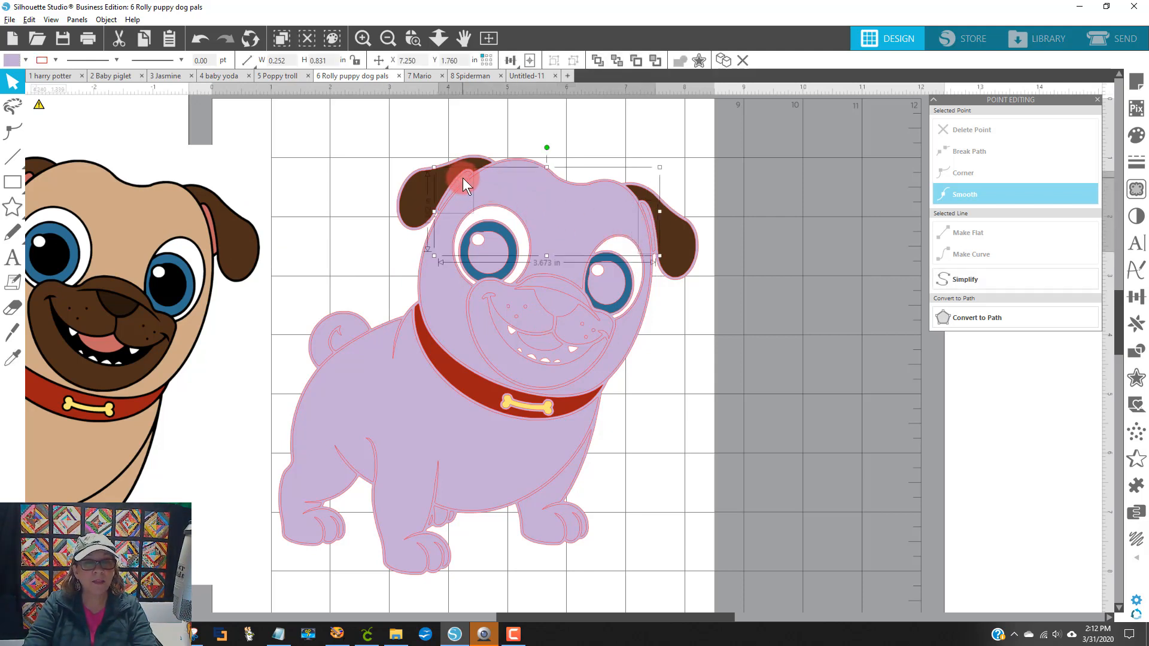
click(543, 346)
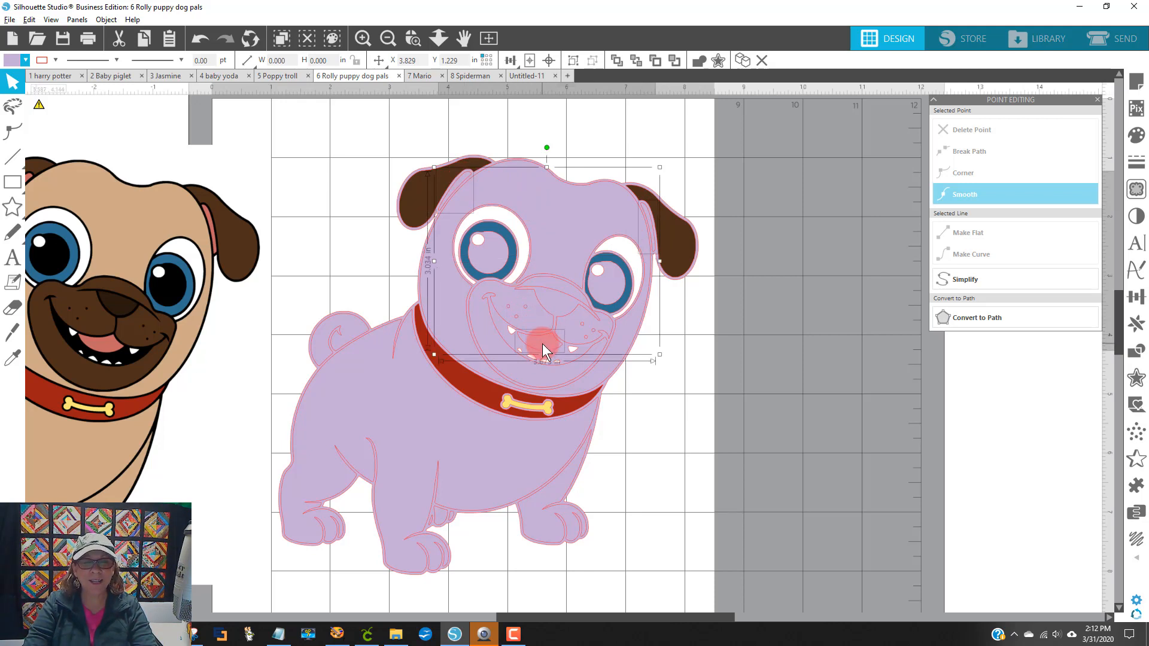
click(11, 60)
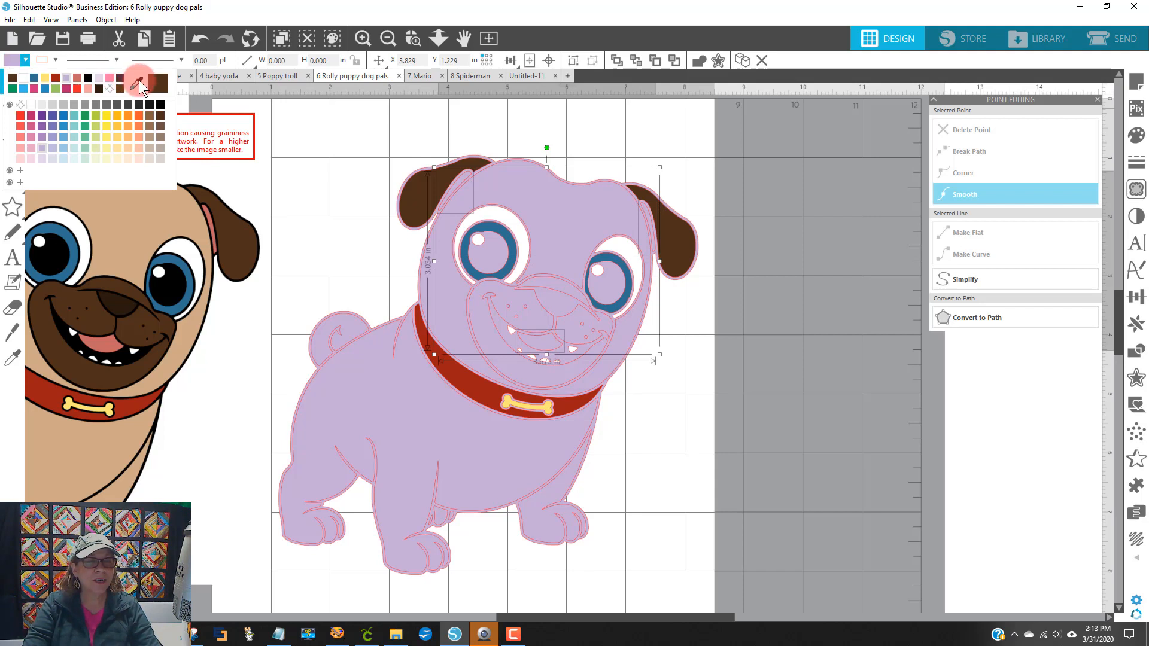
click(136, 83)
click(103, 341)
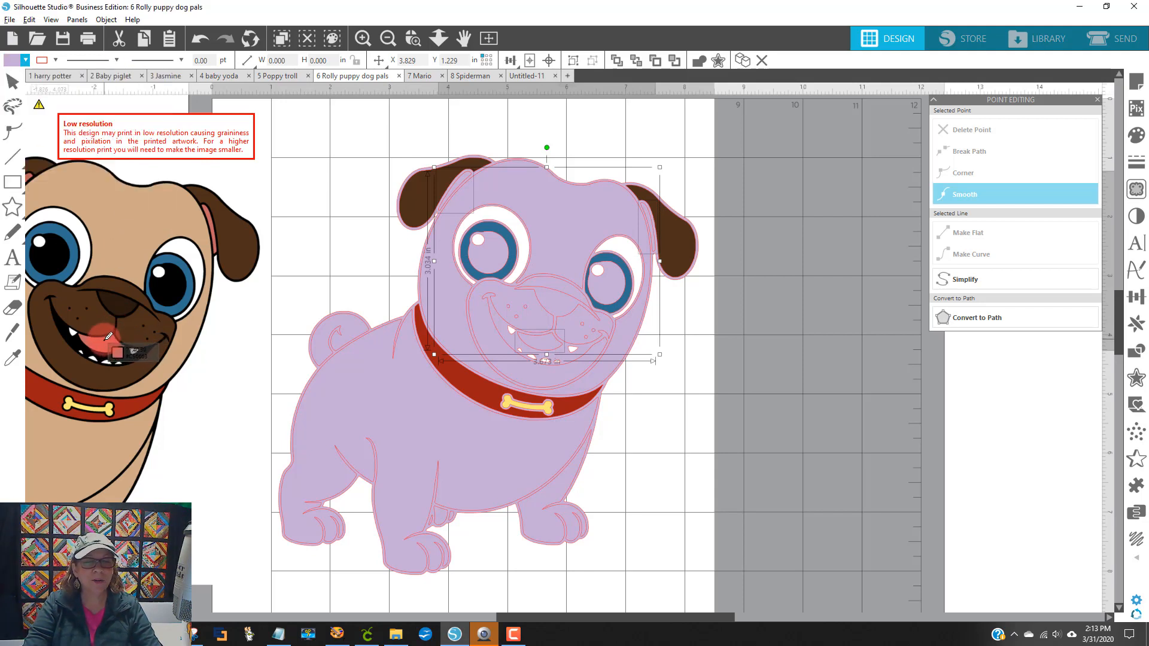
click(807, 199)
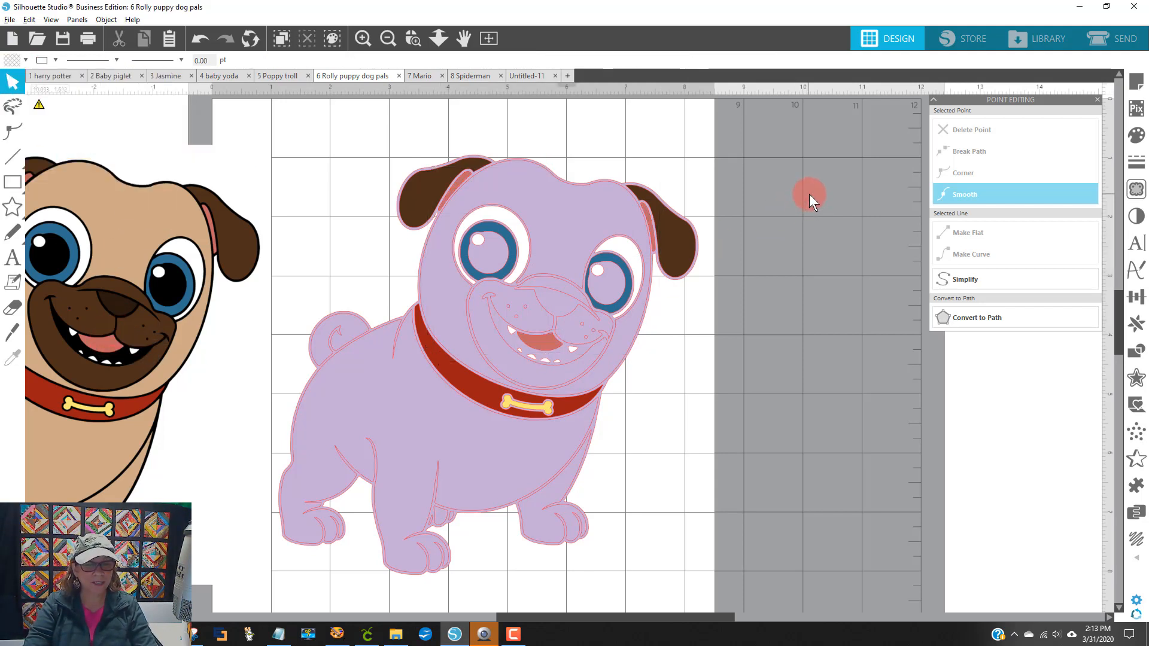
Fill the traced pug's head with the tan sampled from the original pug's forehead
click(560, 209)
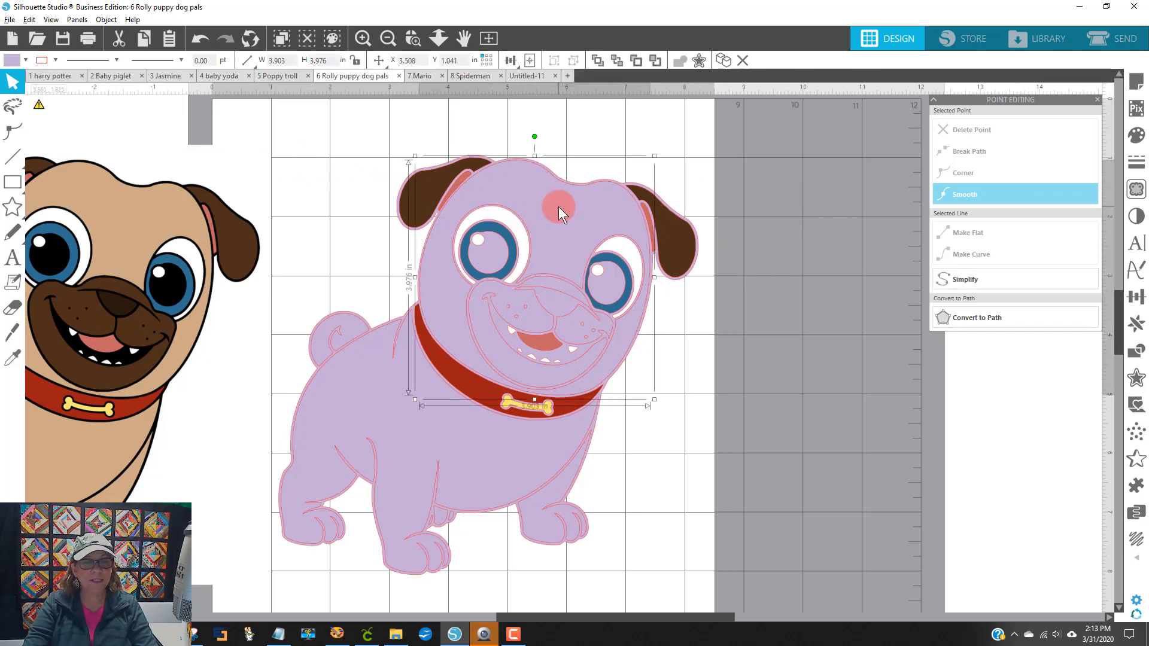
click(25, 59)
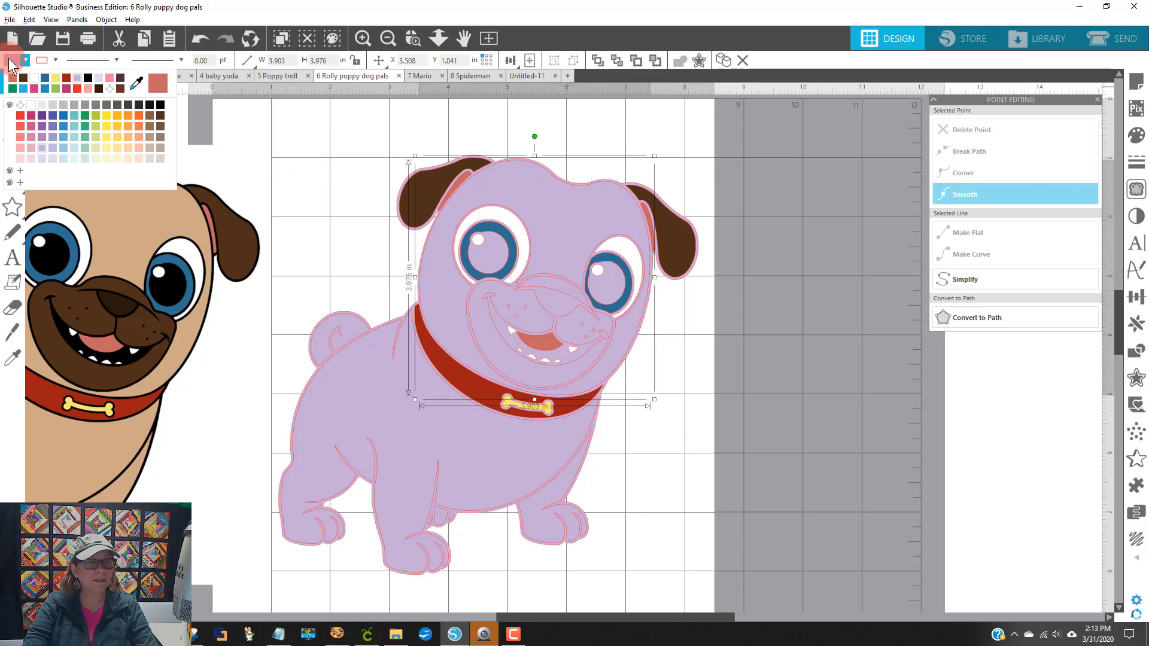
click(138, 82)
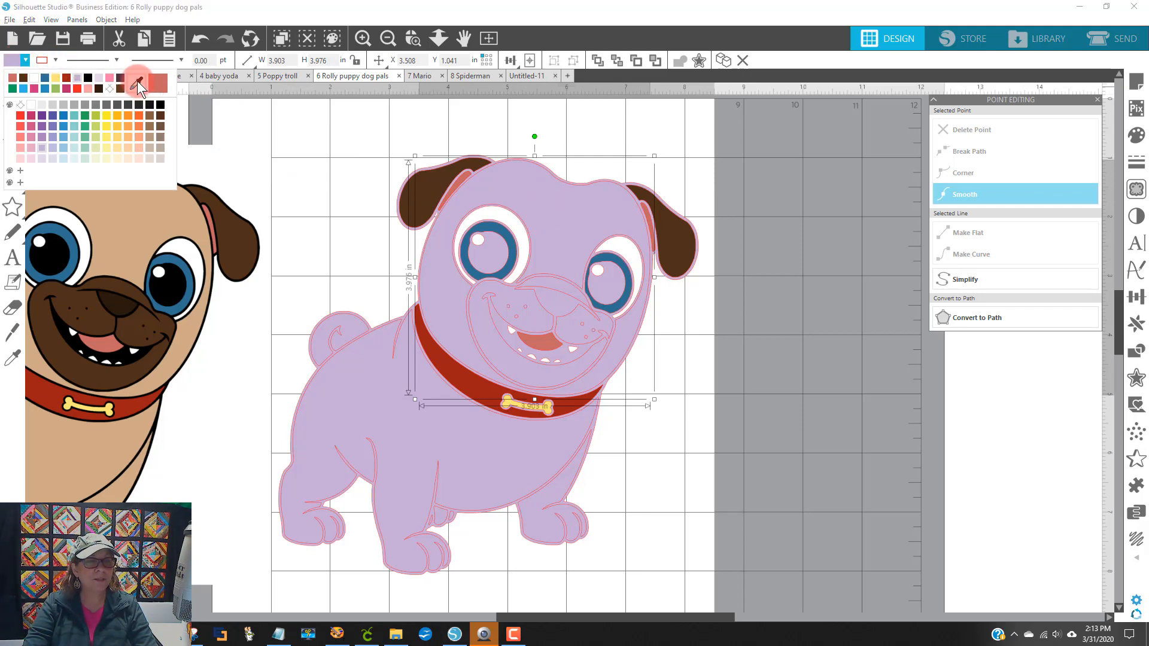
click(132, 203)
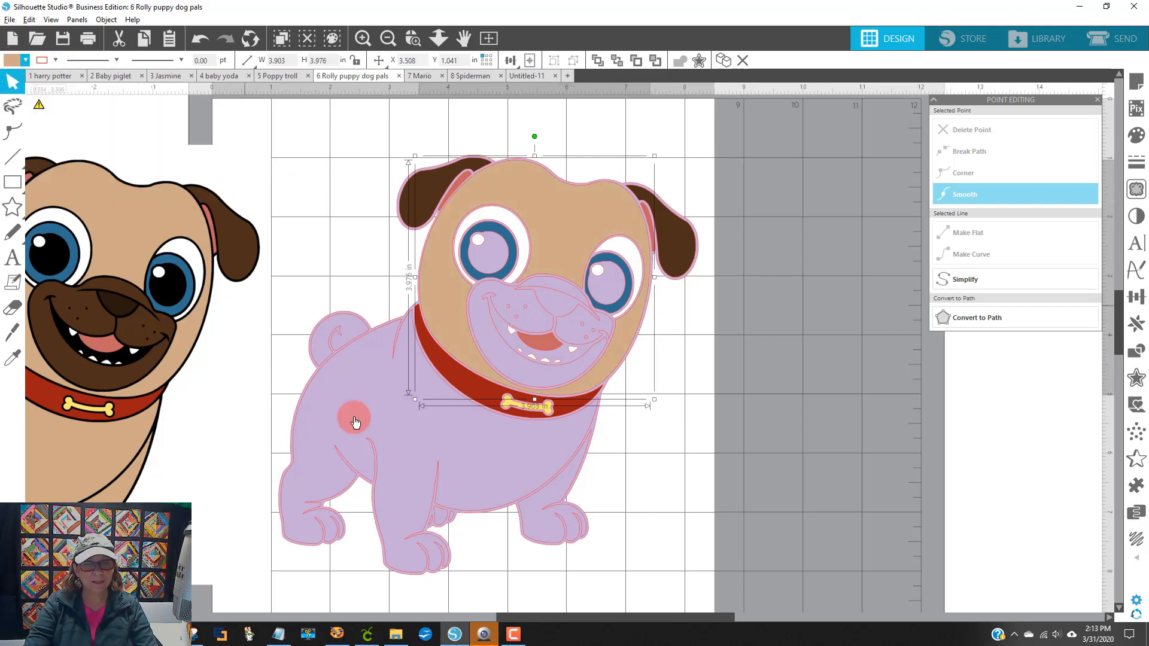
Fill the traced pug's main body with the tan sampled from the original pug's body
click(370, 406)
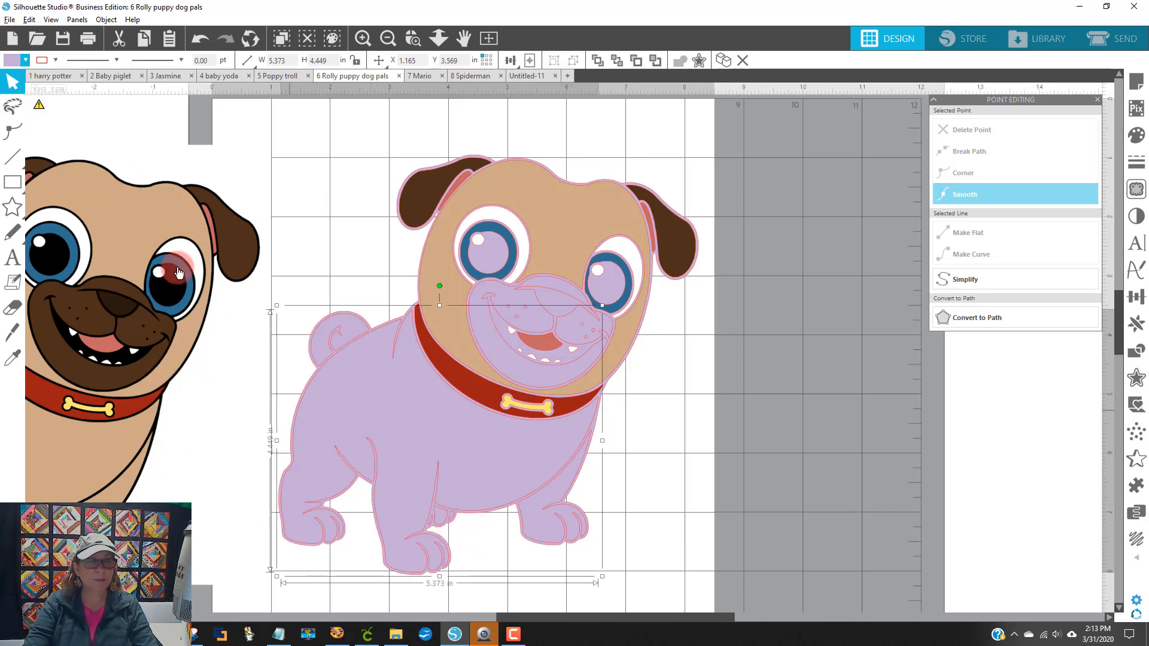
click(9, 65)
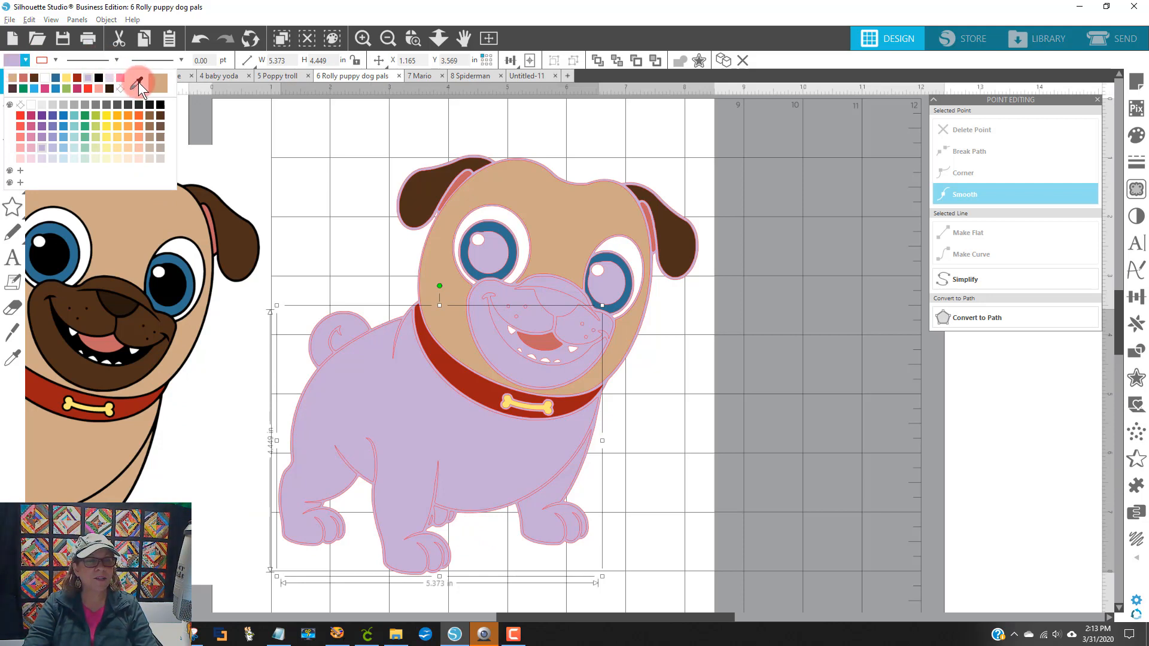
click(137, 82)
click(75, 426)
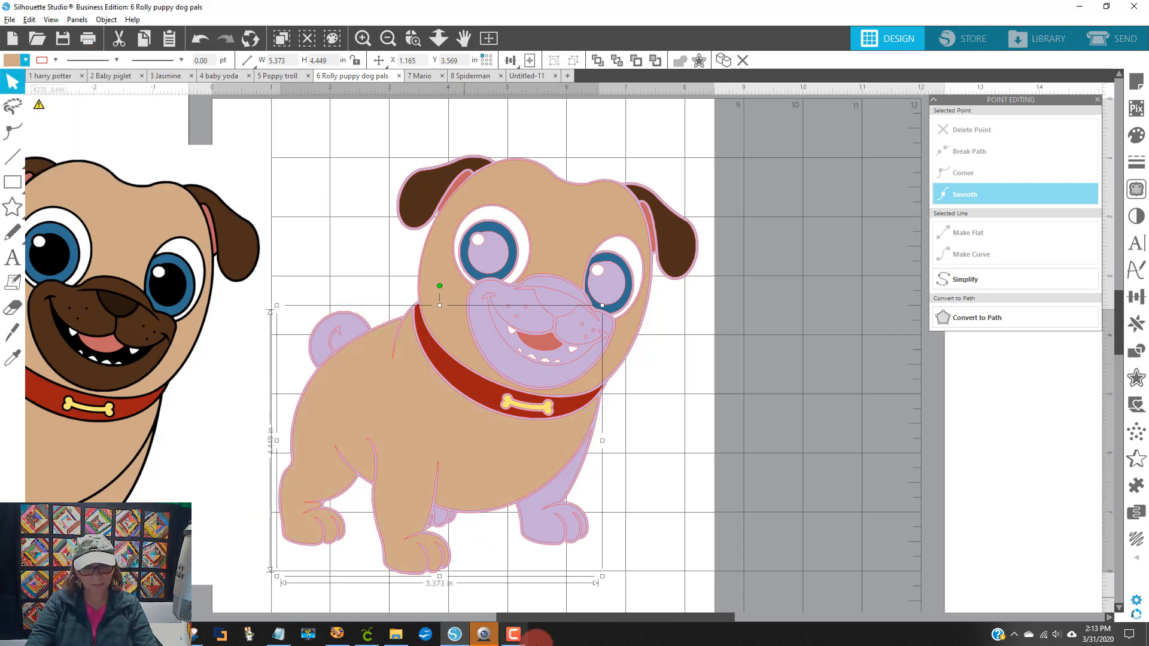
Fill the traced pug's far front leg, the small far hind leg pieces and the tail with the same tan
drag(561, 619, 475, 613)
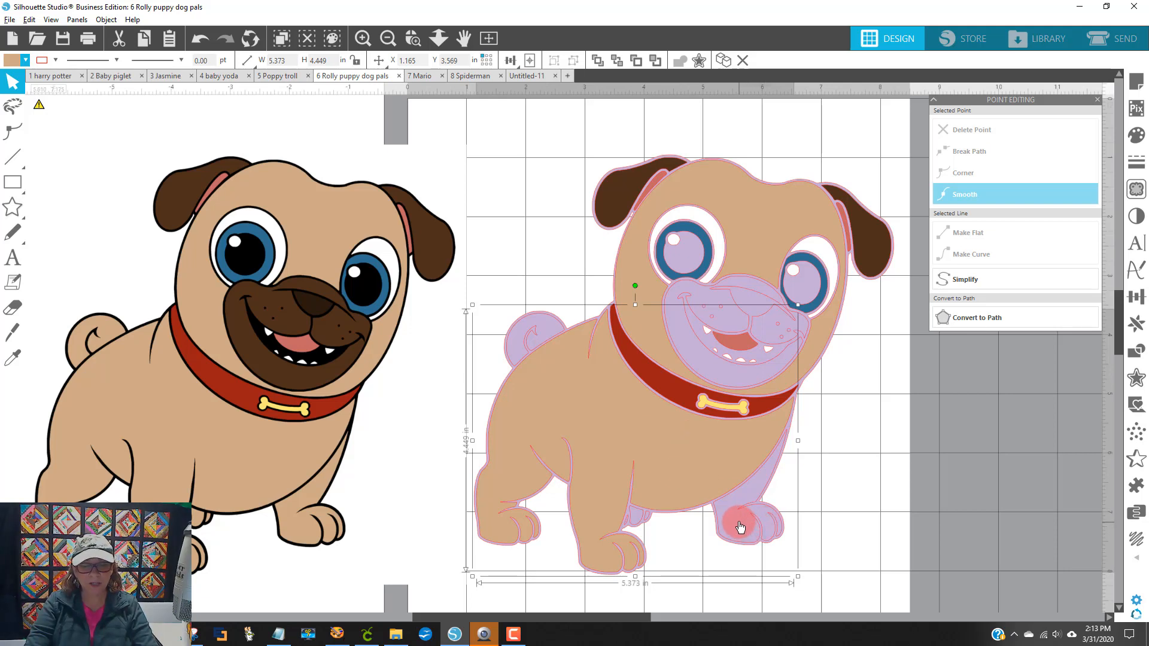
click(724, 502)
click(723, 503)
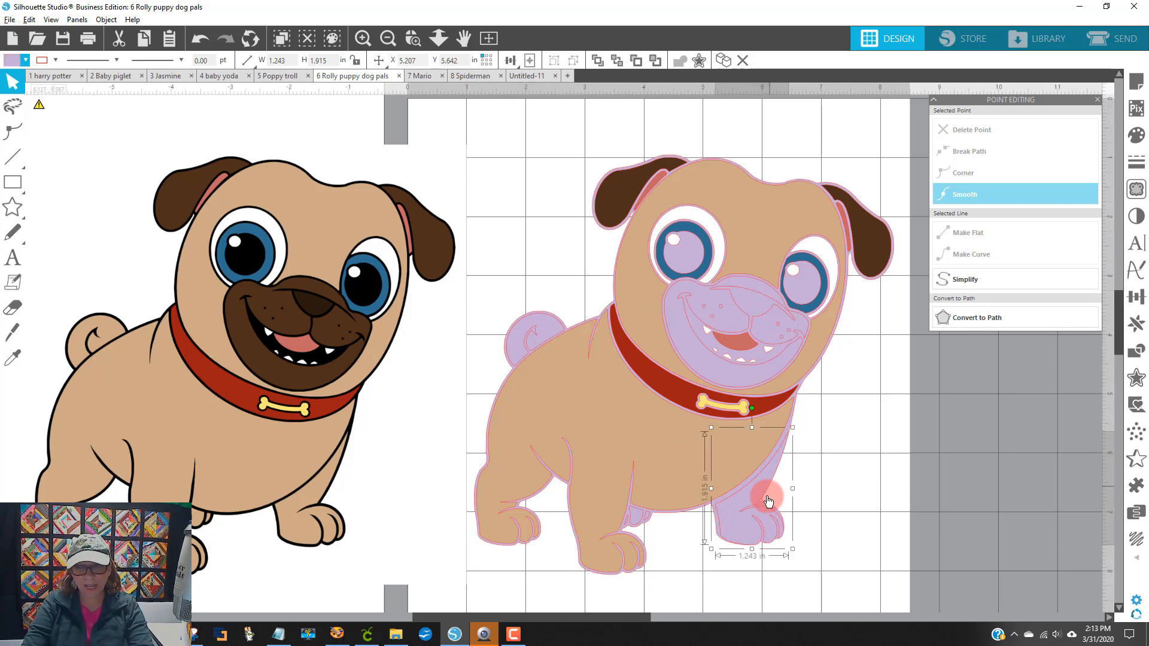
shift+click(636, 520)
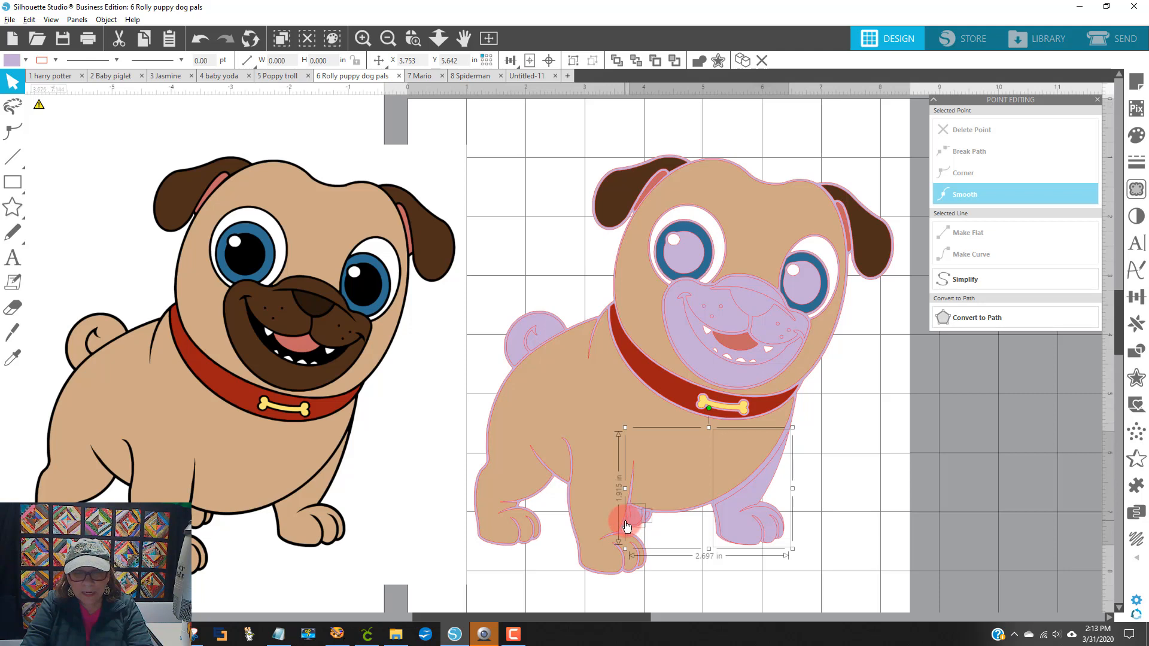
drag(627, 527, 623, 526)
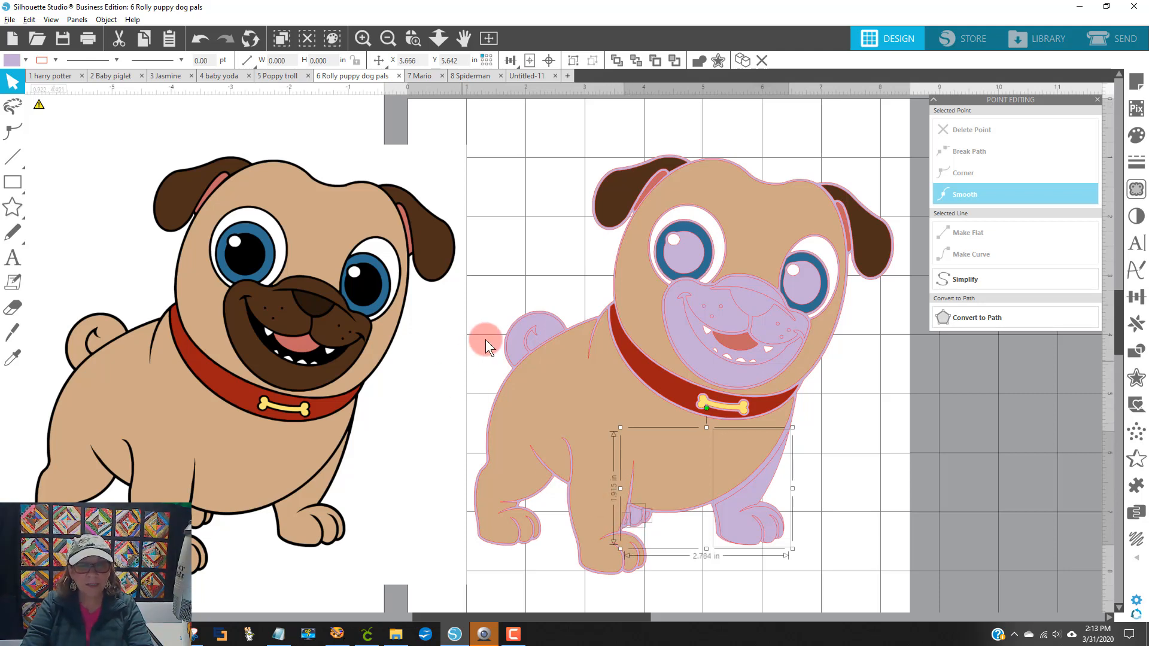
shift+click(512, 350)
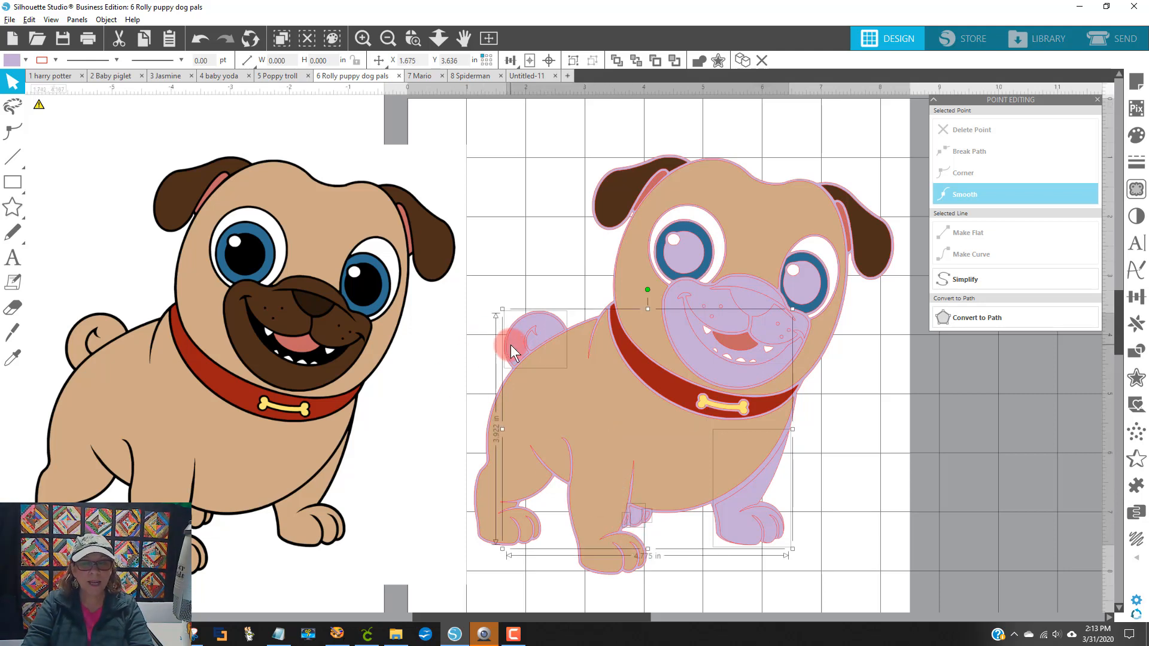
click(11, 60)
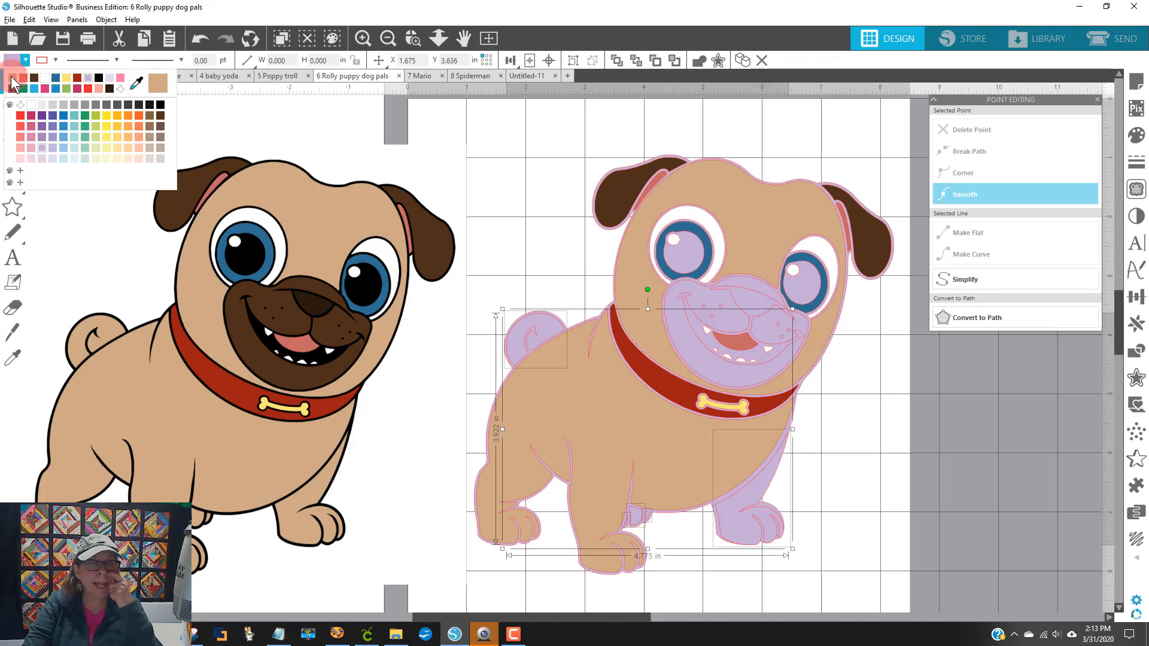
click(12, 78)
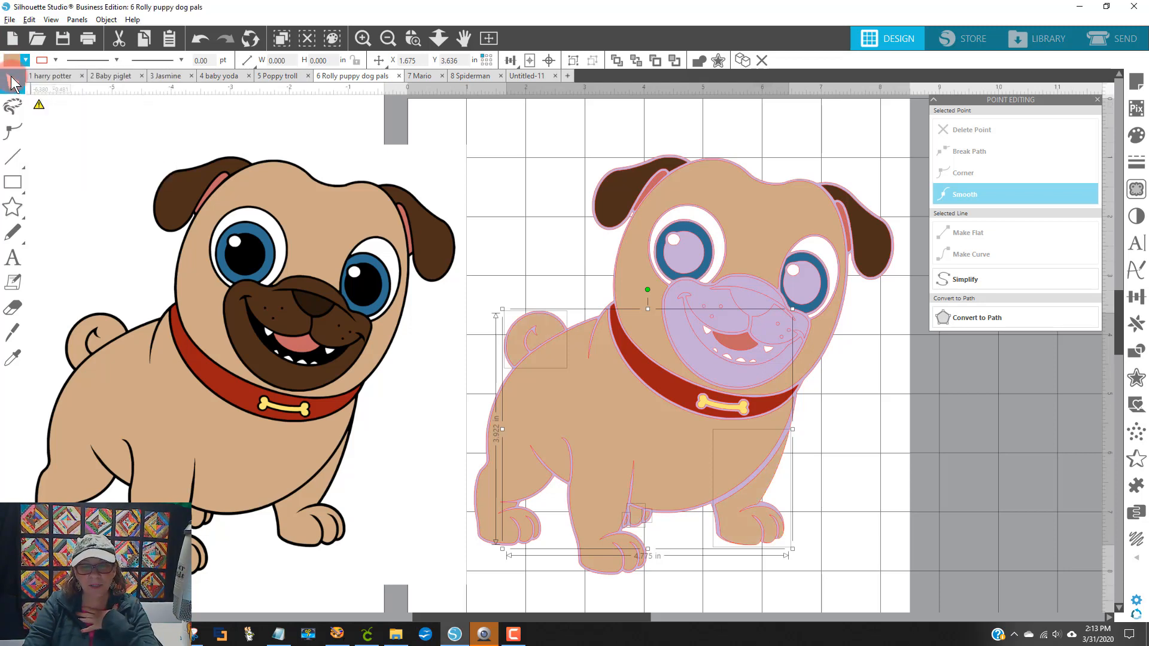
click(848, 398)
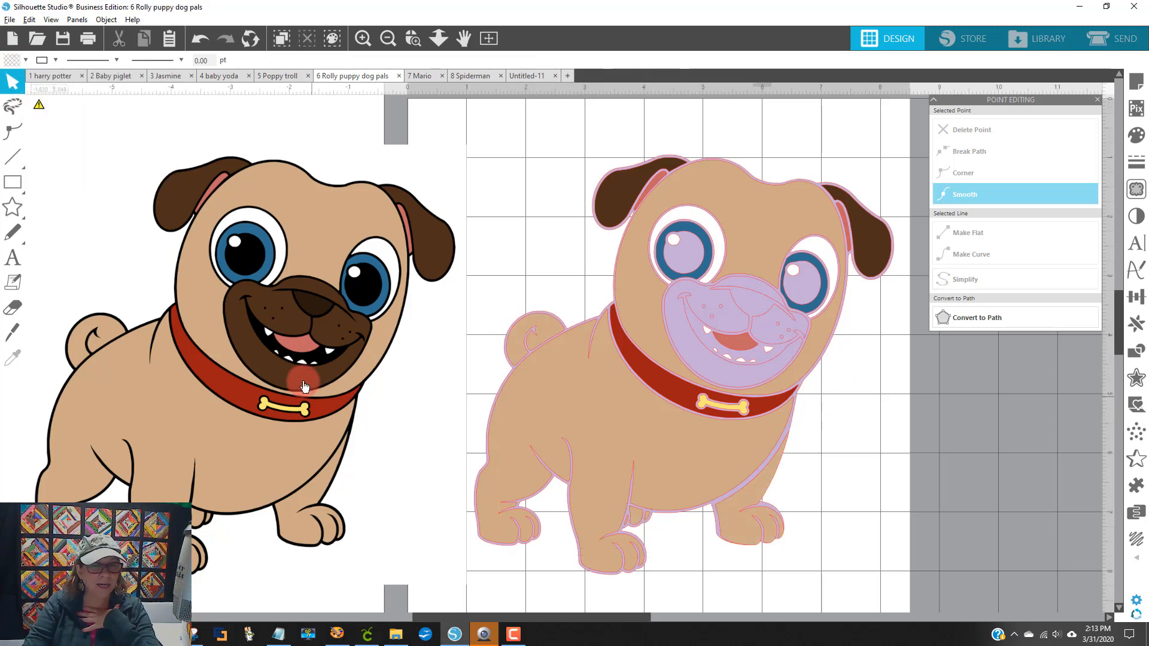
Fill the traced pug's muzzle with the dark brown sampled from the original pug's muzzle
click(694, 359)
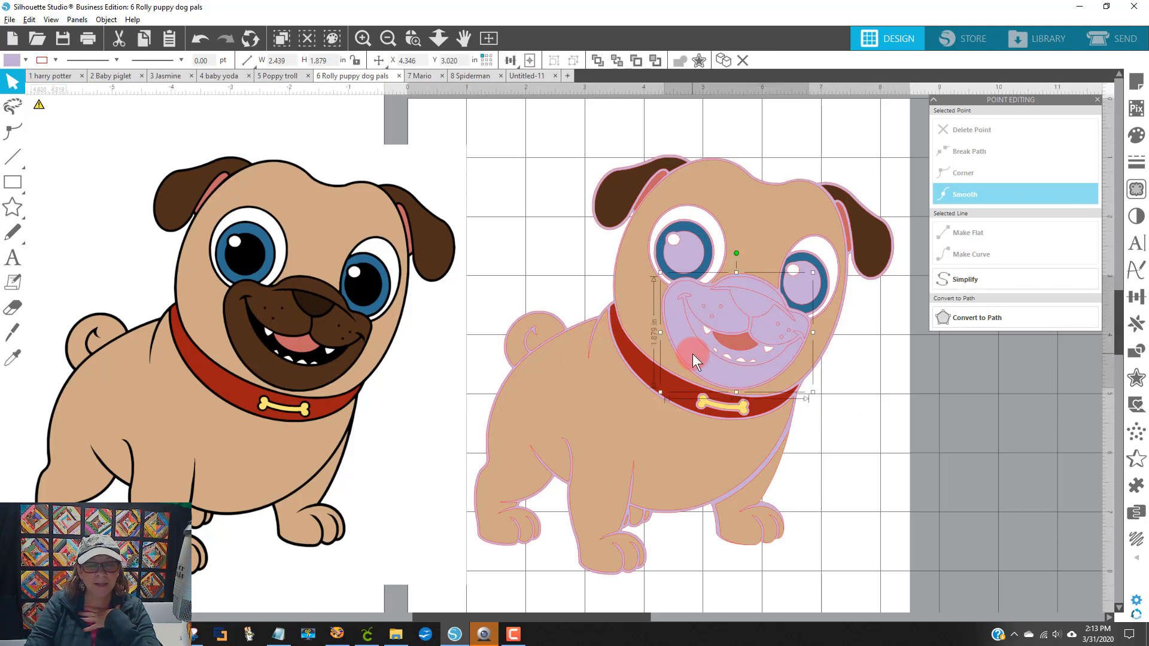
click(10, 60)
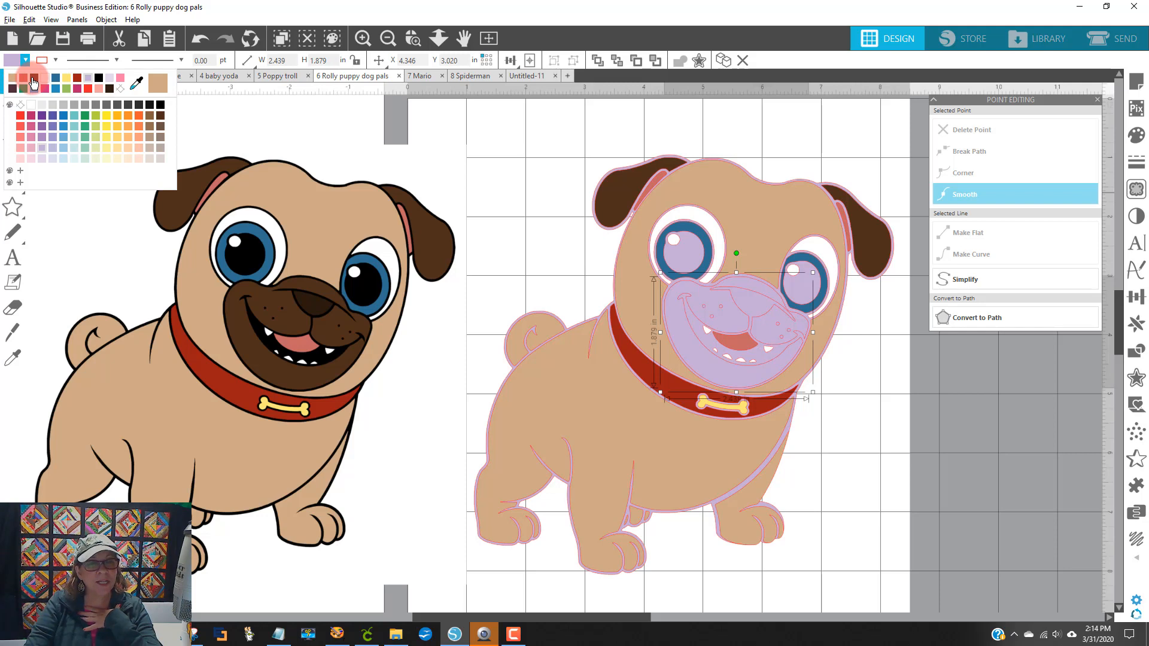
click(139, 88)
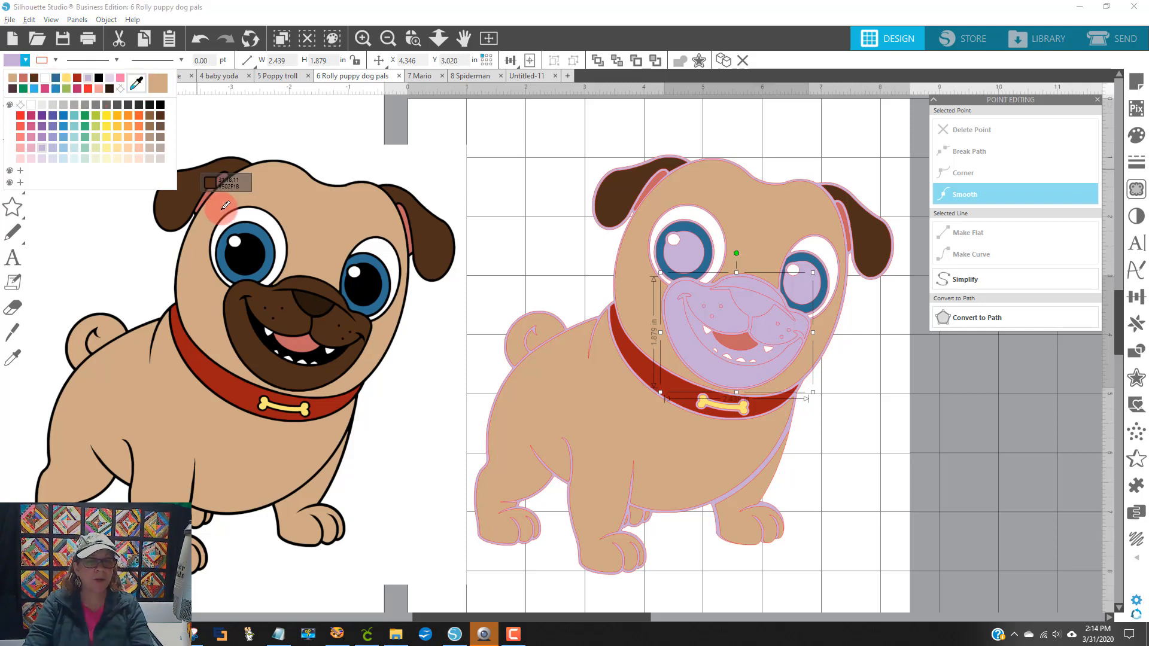
click(270, 294)
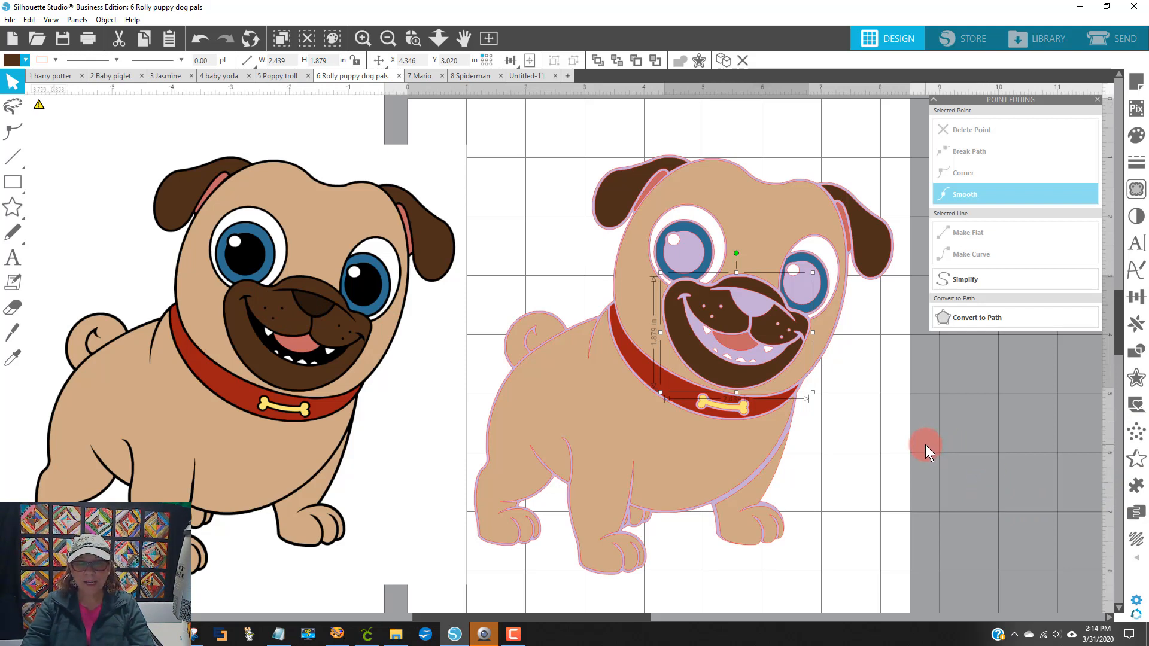
click(1079, 447)
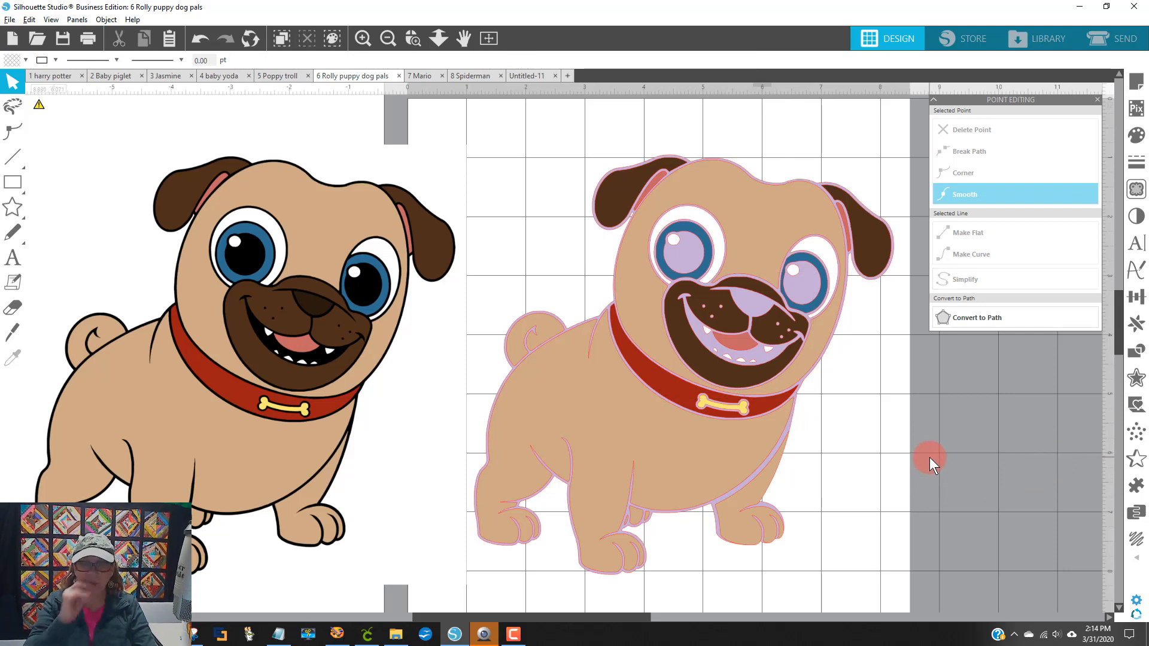
click(757, 172)
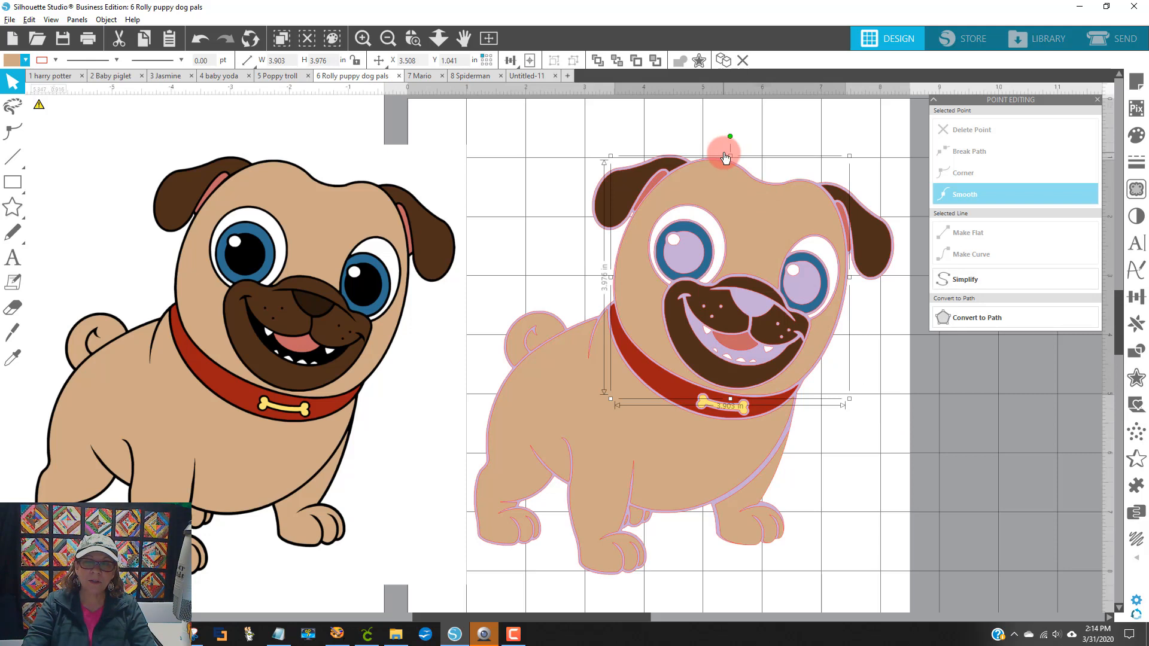
click(671, 149)
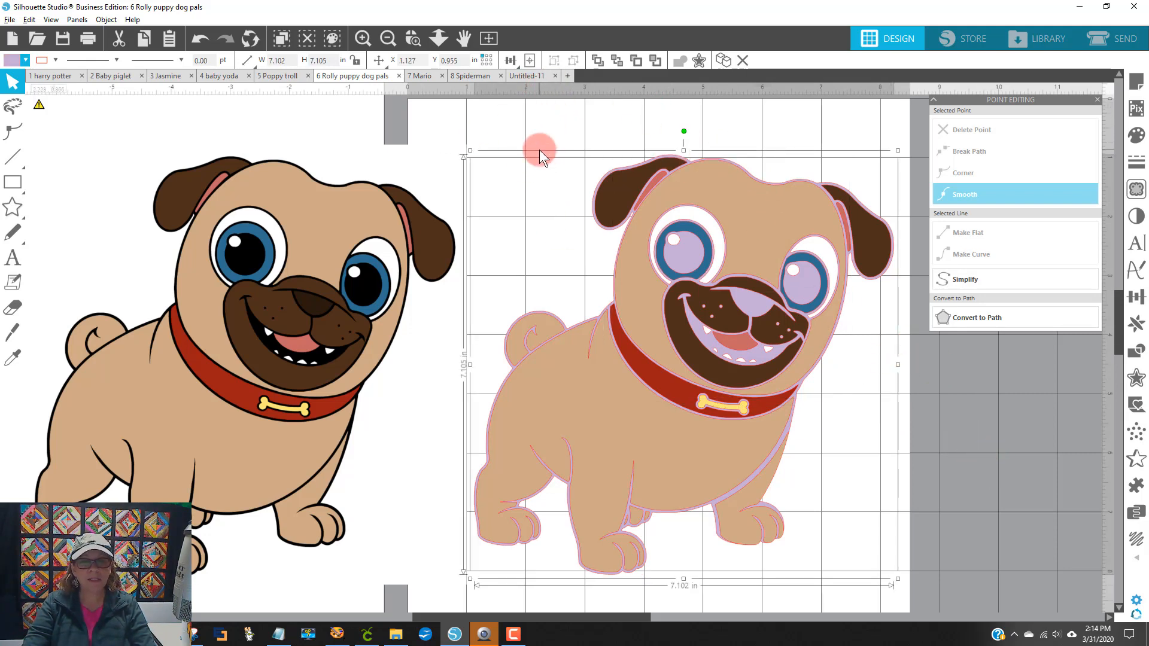
click(609, 167)
click(610, 174)
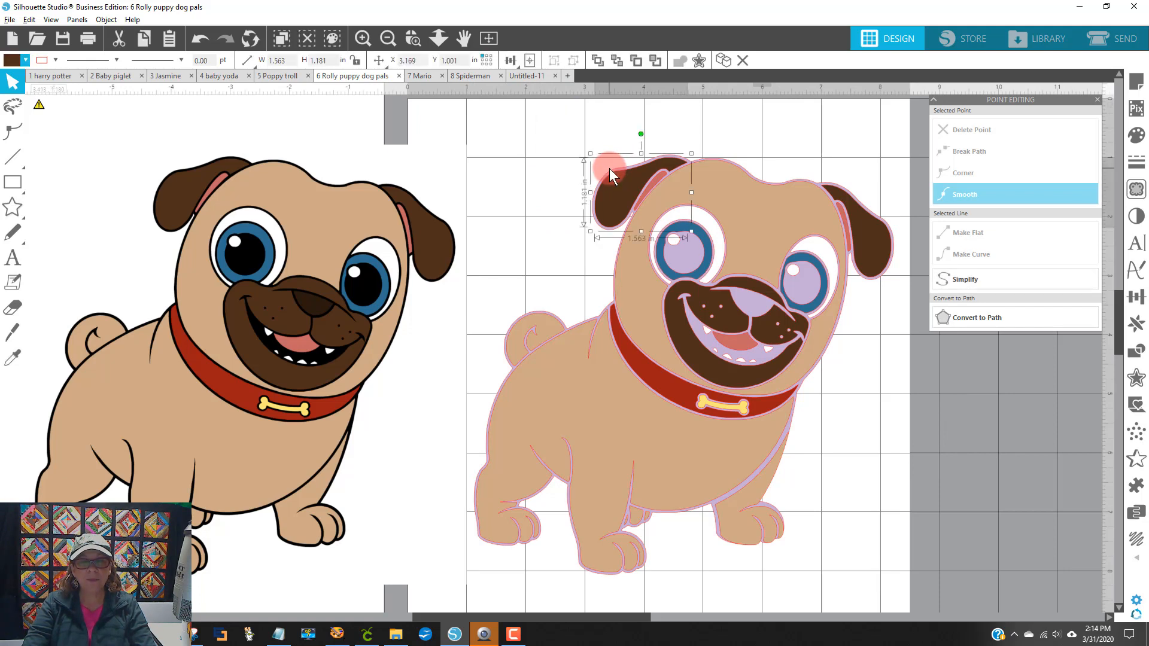
click(694, 154)
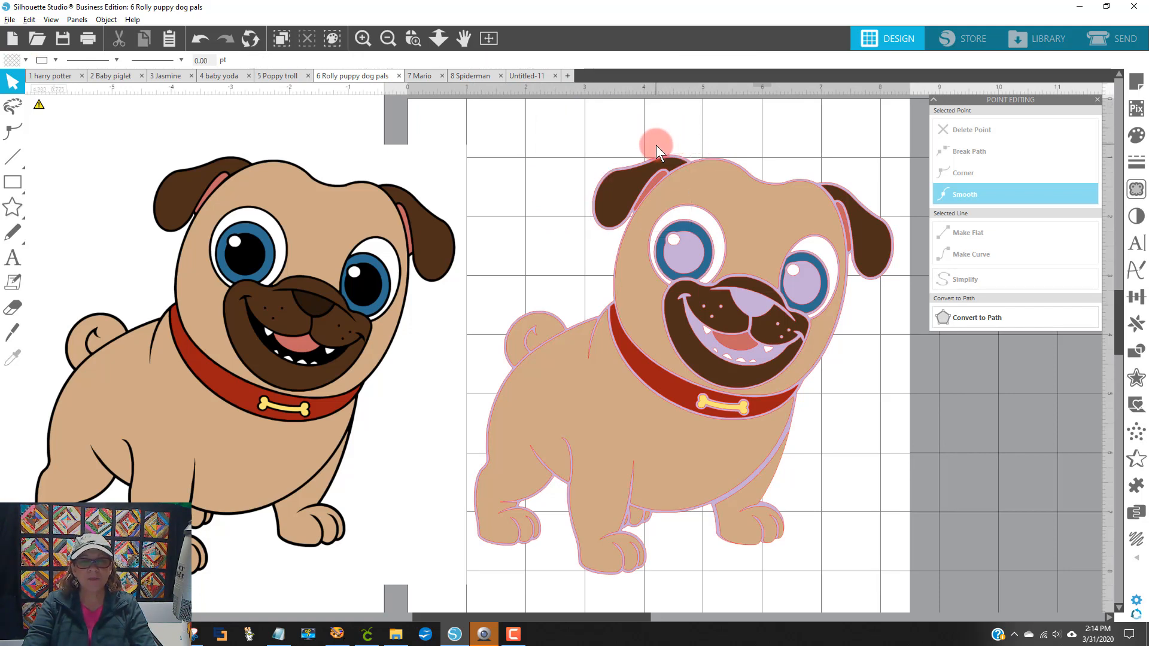
click(658, 148)
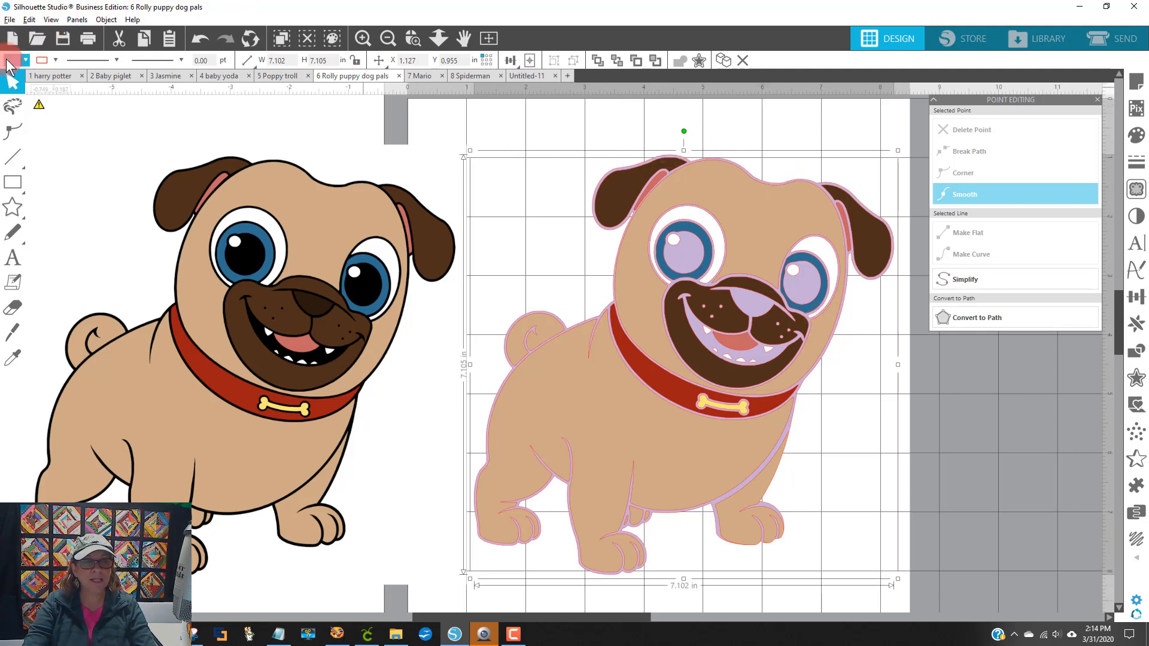
click(1002, 458)
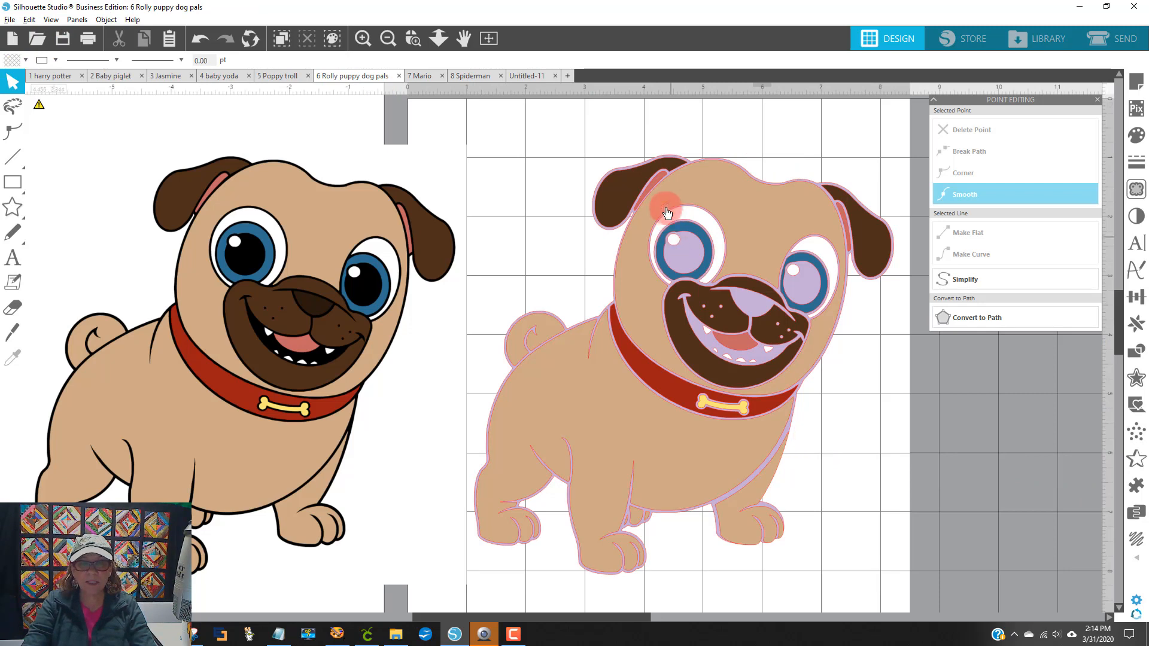
Pull the full-body backing silhouette partly out from behind the traced pug and fill it with black
drag(672, 153, 670, 110)
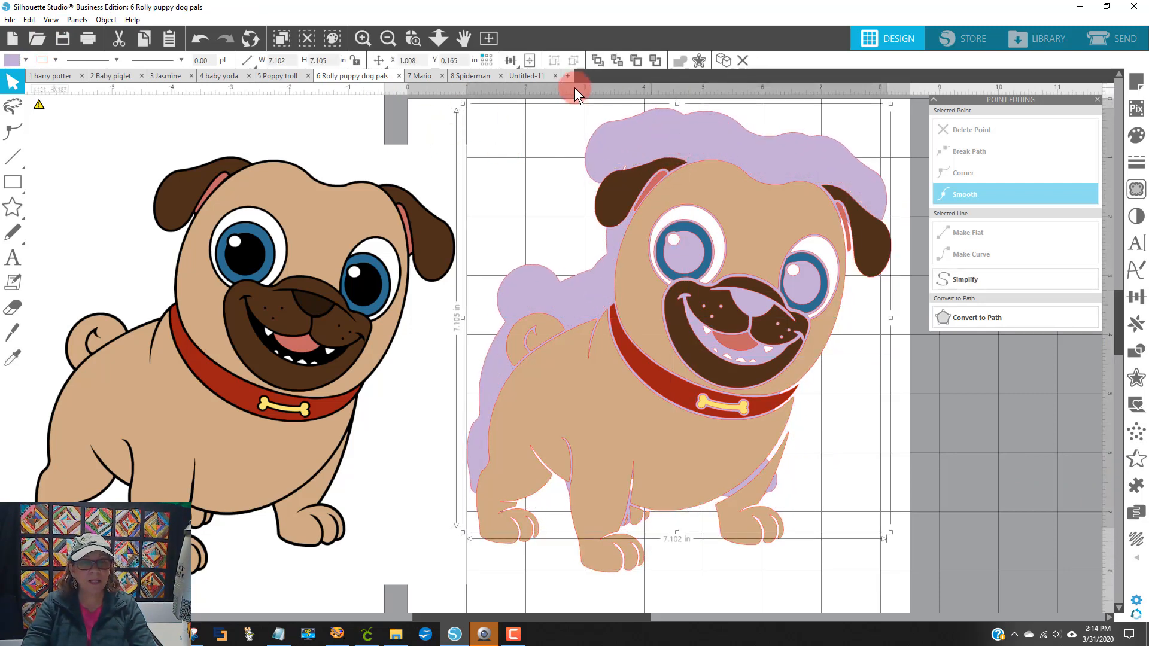
click(25, 60)
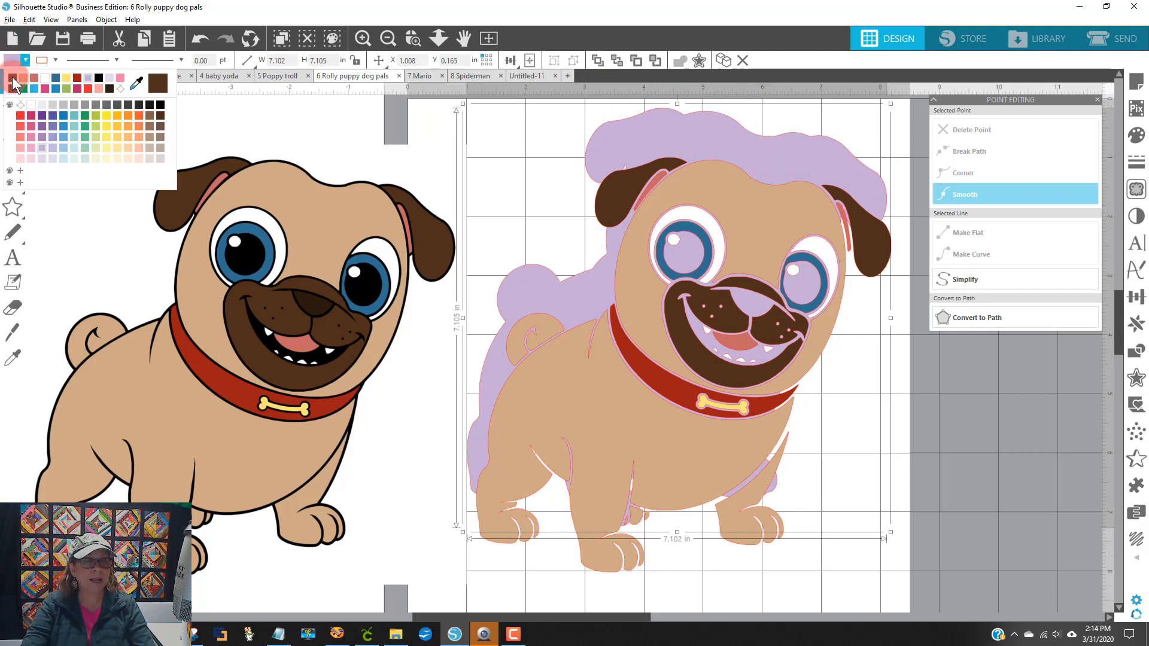
click(161, 105)
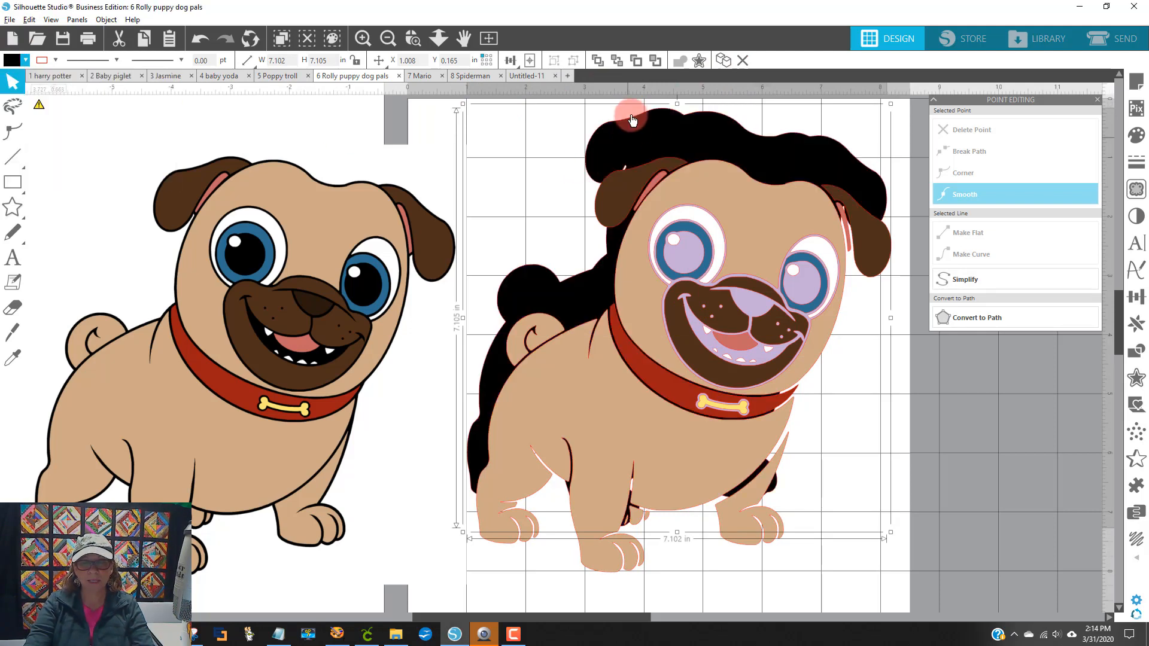
Move the black silhouette back behind the pug and nudge it into alignment as an outline, at X 1.144 and Y 0.985
drag(632, 119, 692, 181)
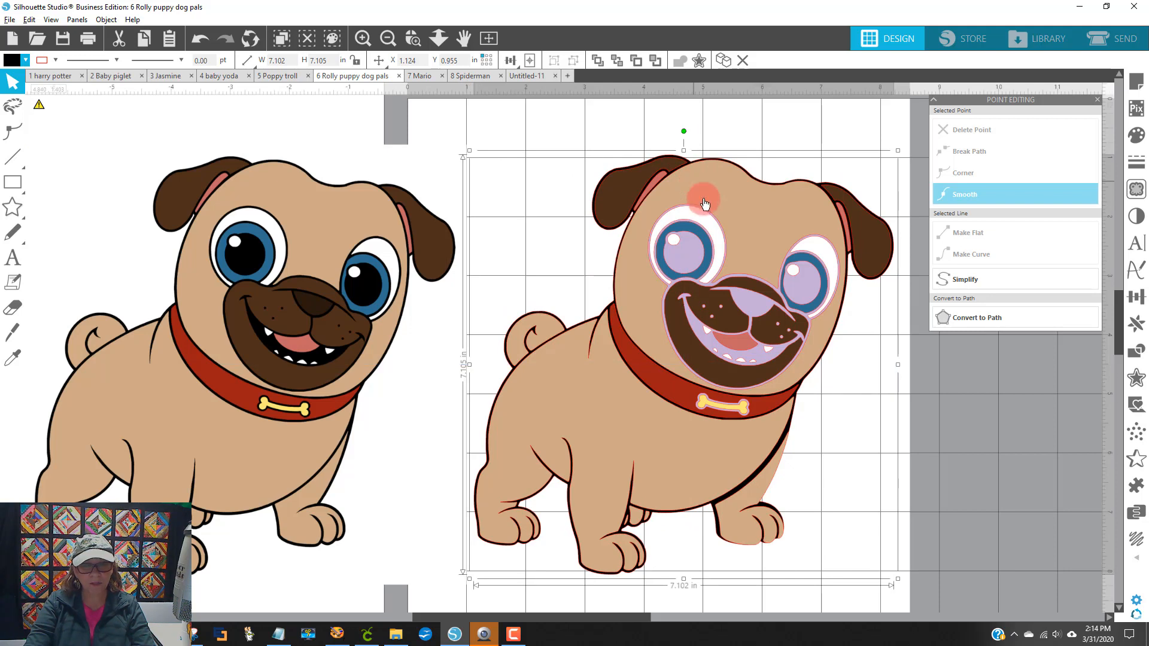
key(Down)
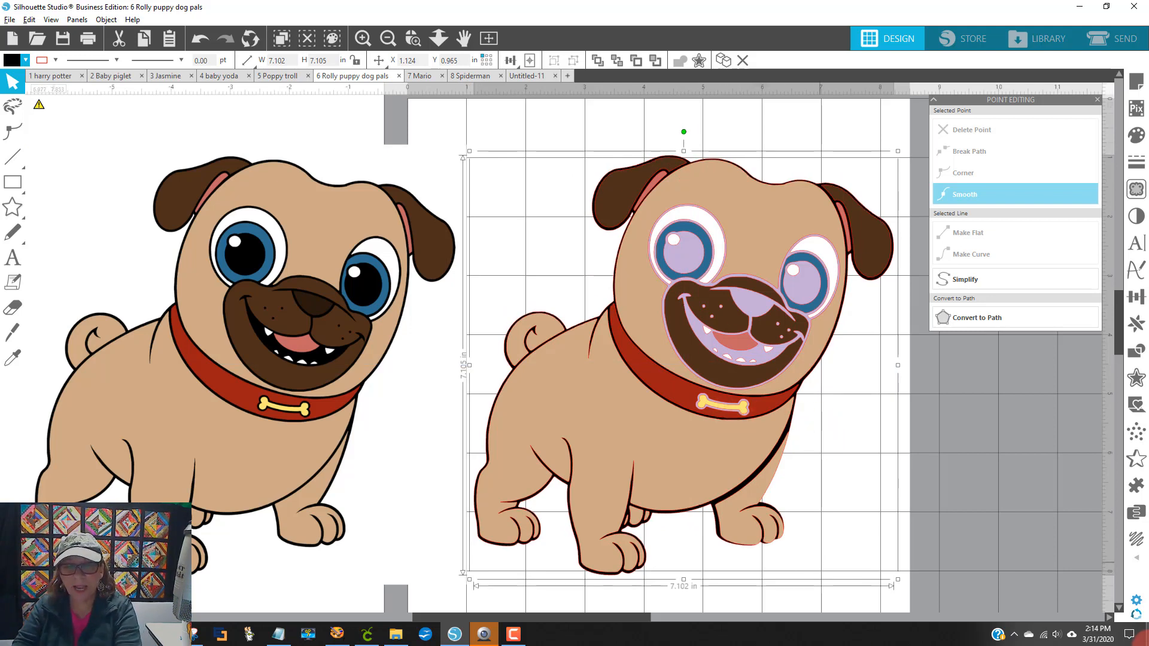
key(Down)
key(Down)
key(Down)
key(Down)
key(Down)
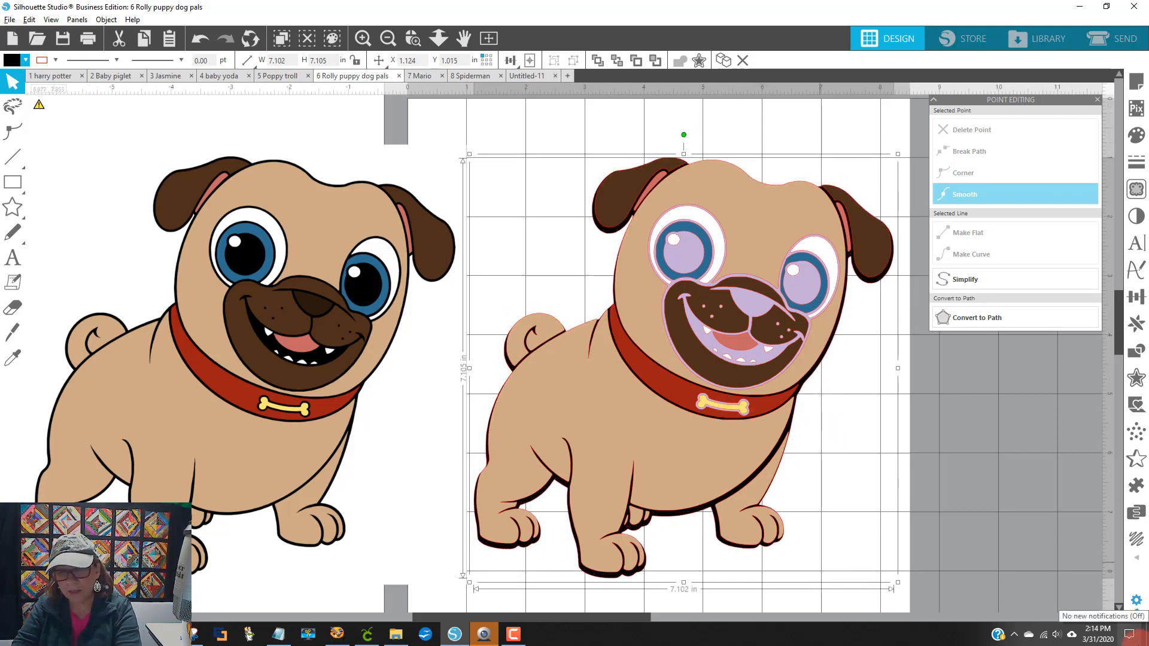
key(Left)
key(Left)
key(Left)
key(Left)
key(Up)
key(Up)
key(Up)
key(Up)
key(Up)
key(Up)
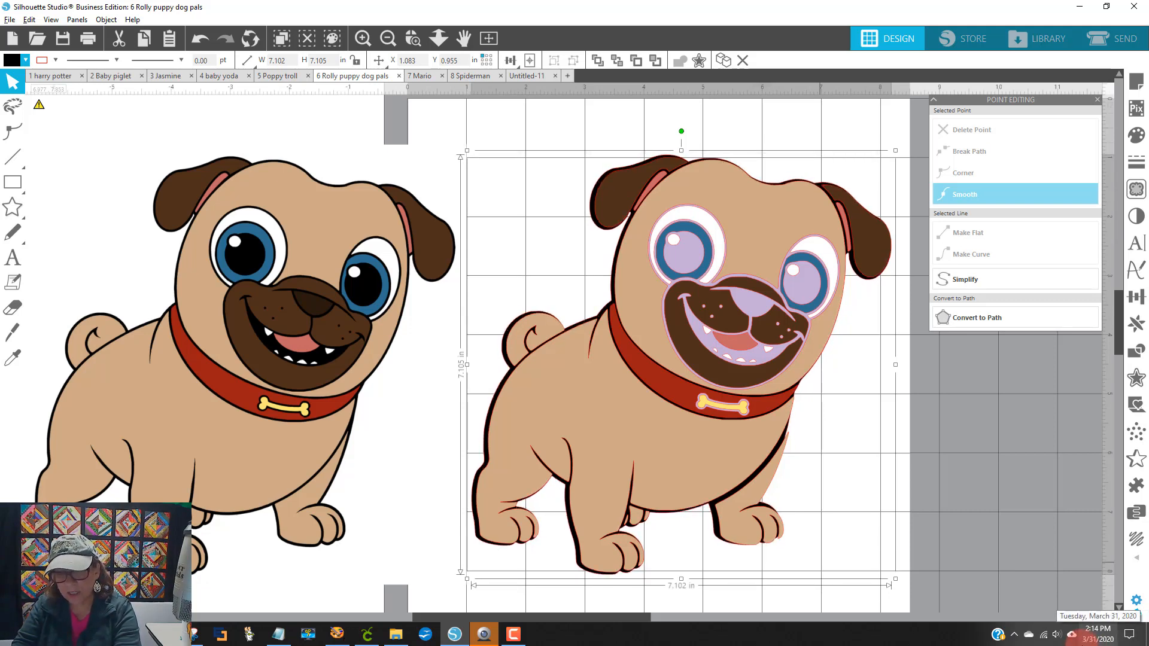
key(Right)
key(Right)
key(Right)
key(Right)
key(Right)
key(Right)
key(Up)
key(Up)
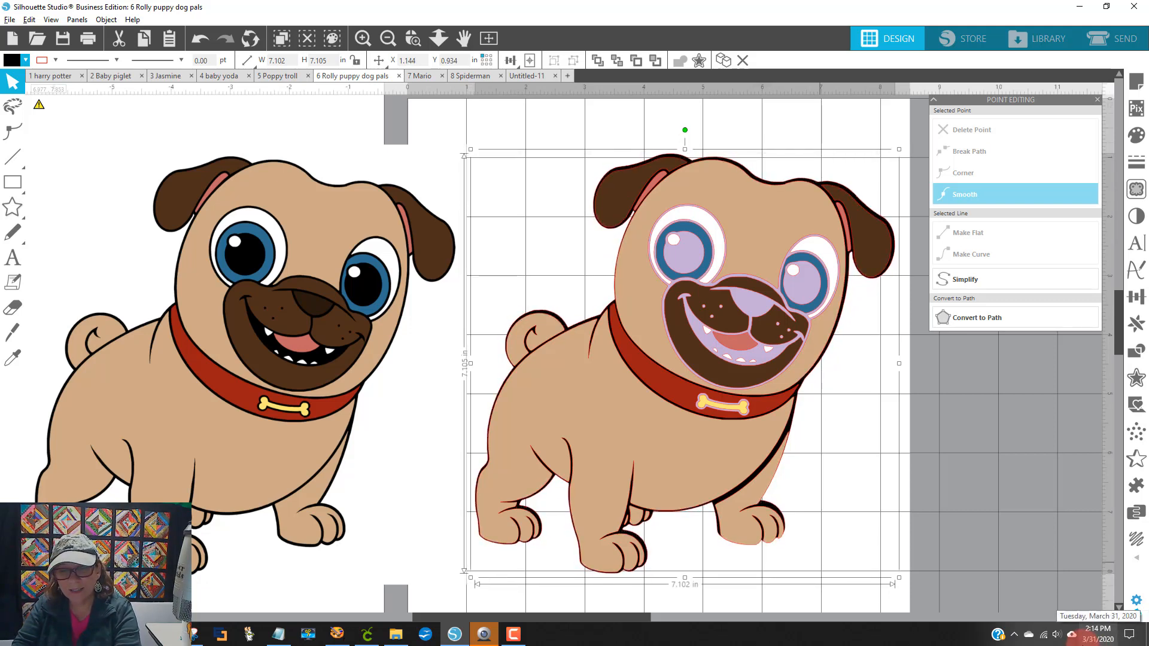
key(Down)
key(Down)
key(Down)
key(Down)
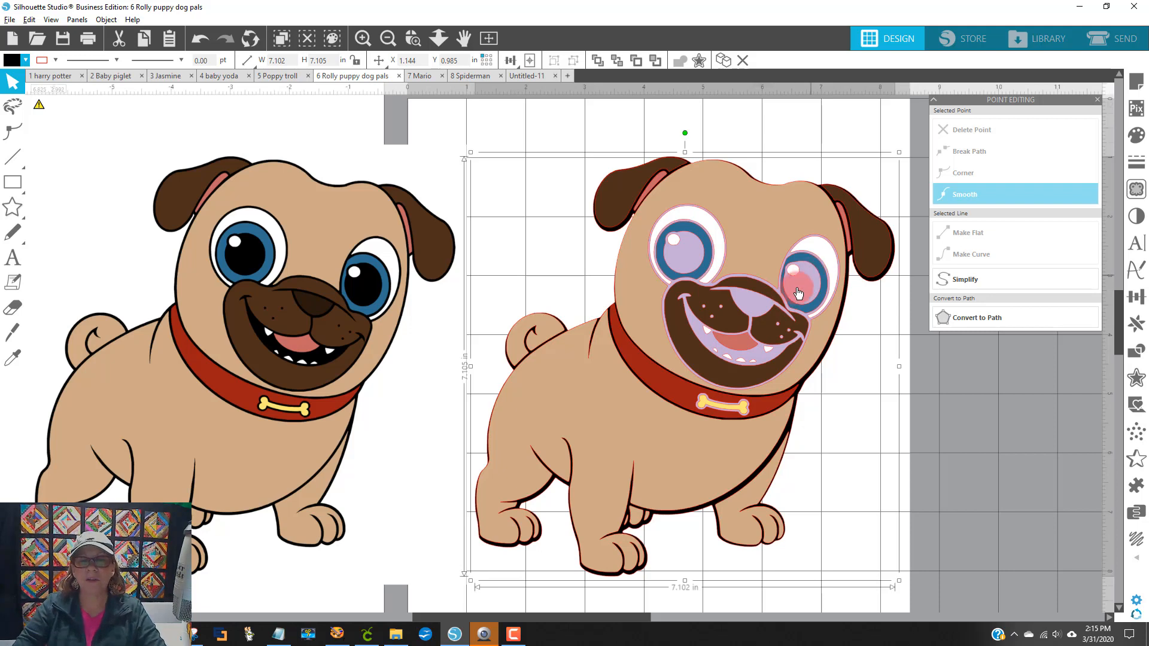
Subtract the purple eye-and-muzzle shape from the tan head and nudge the head back into alignment over the black backing
click(818, 241)
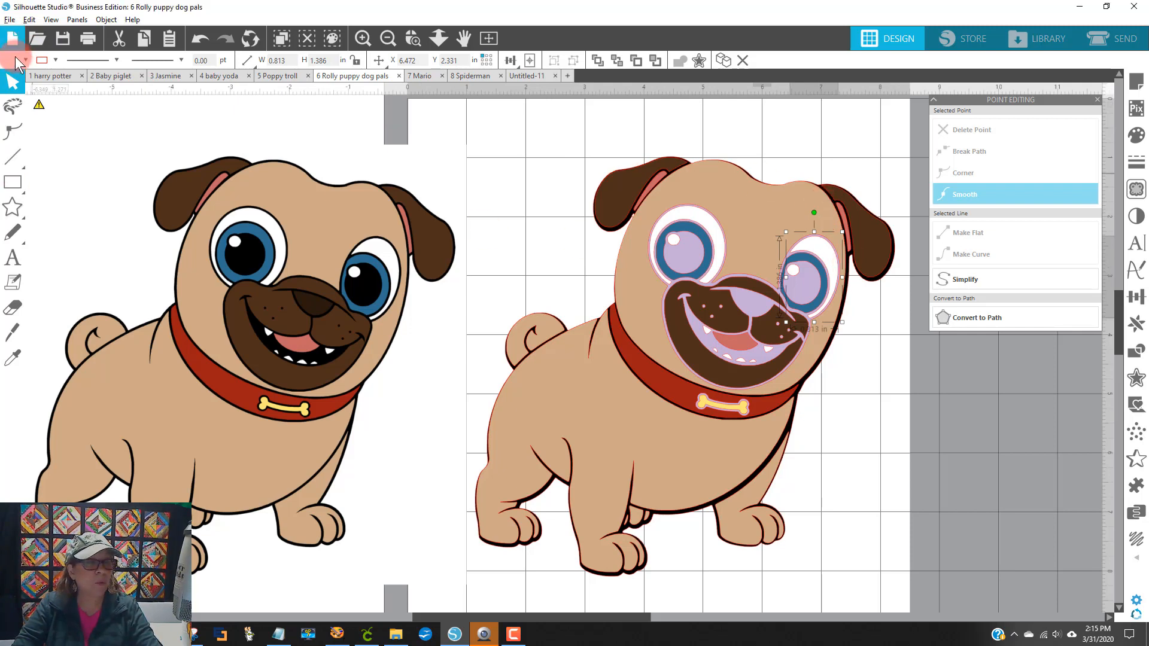
click(891, 404)
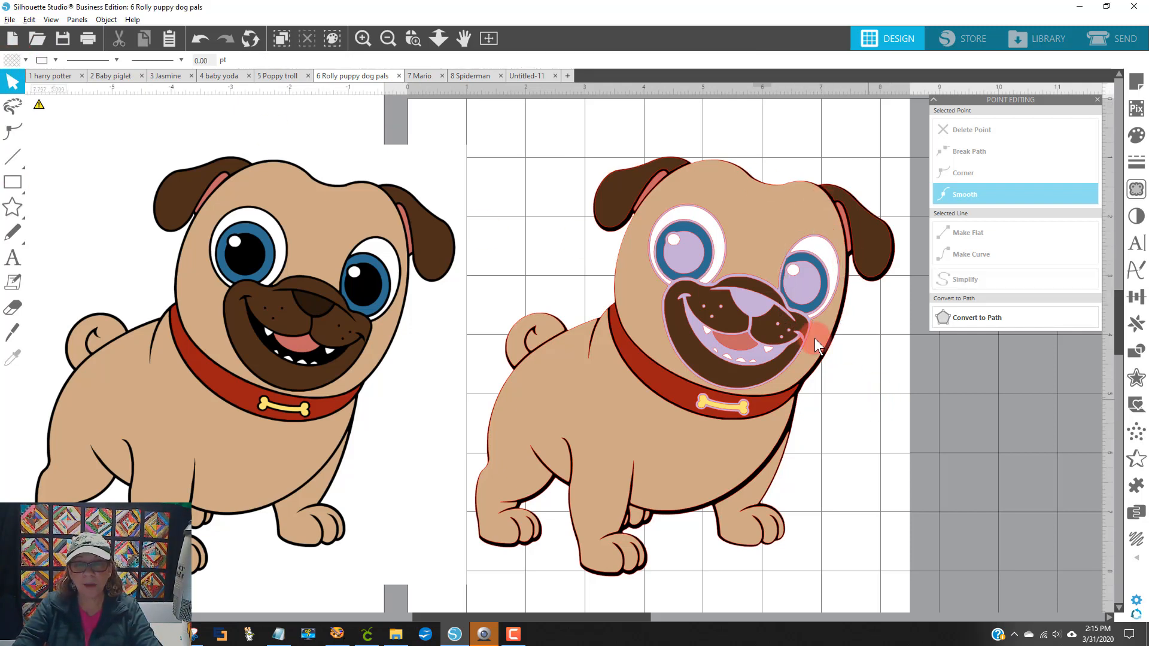
click(805, 239)
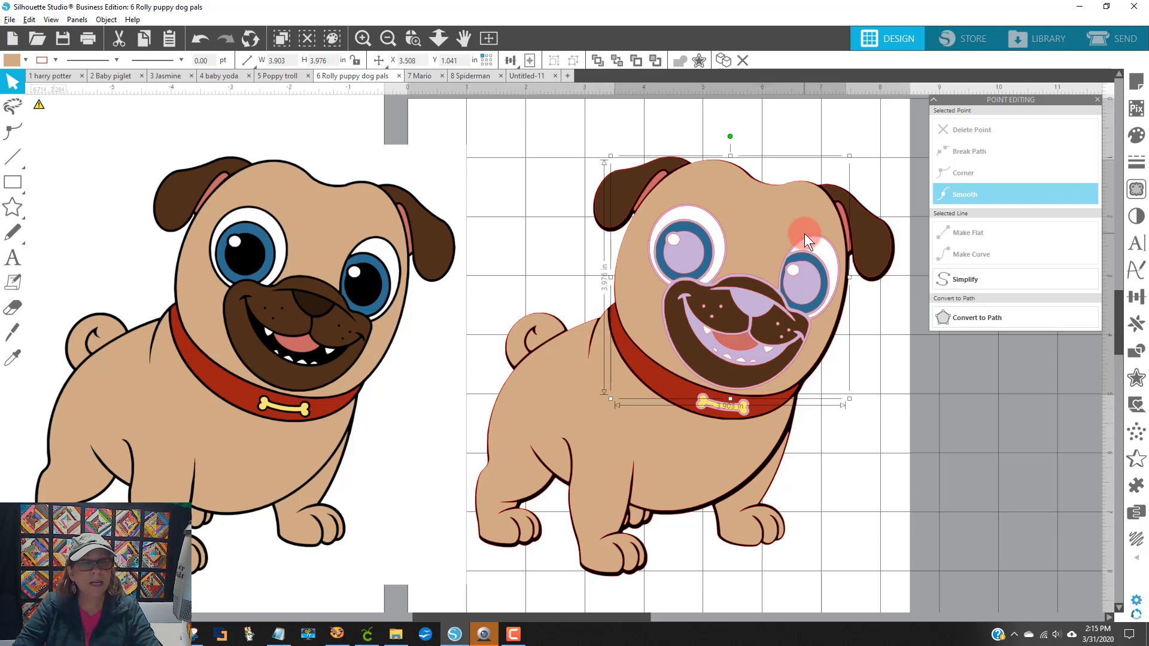
click(805, 238)
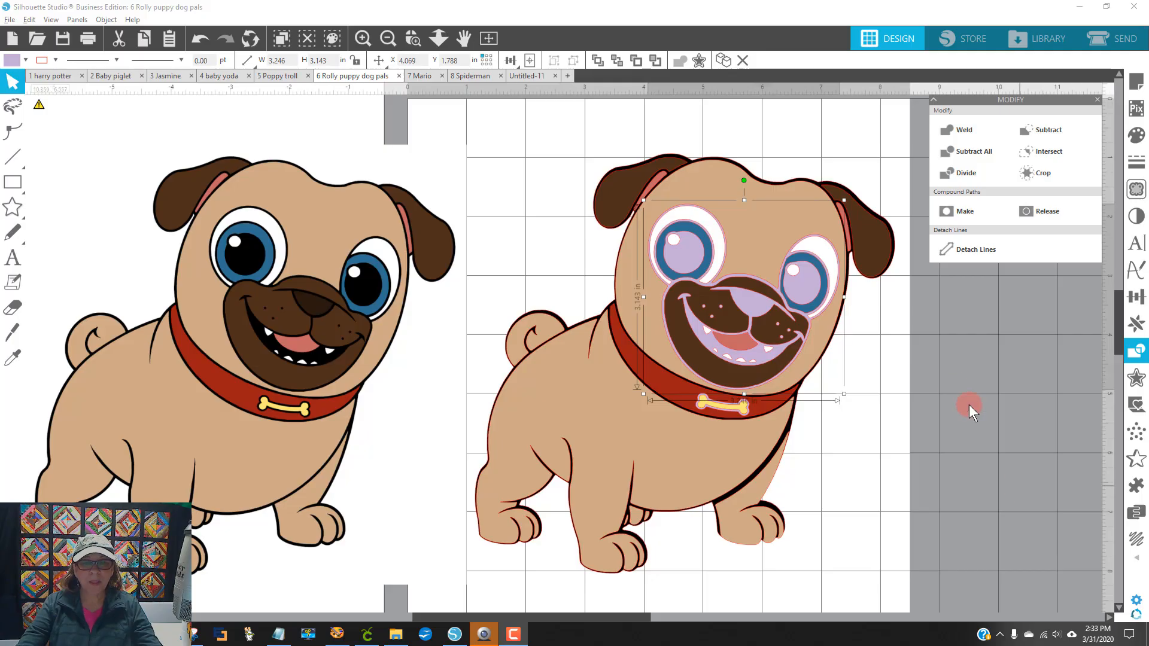
click(702, 179)
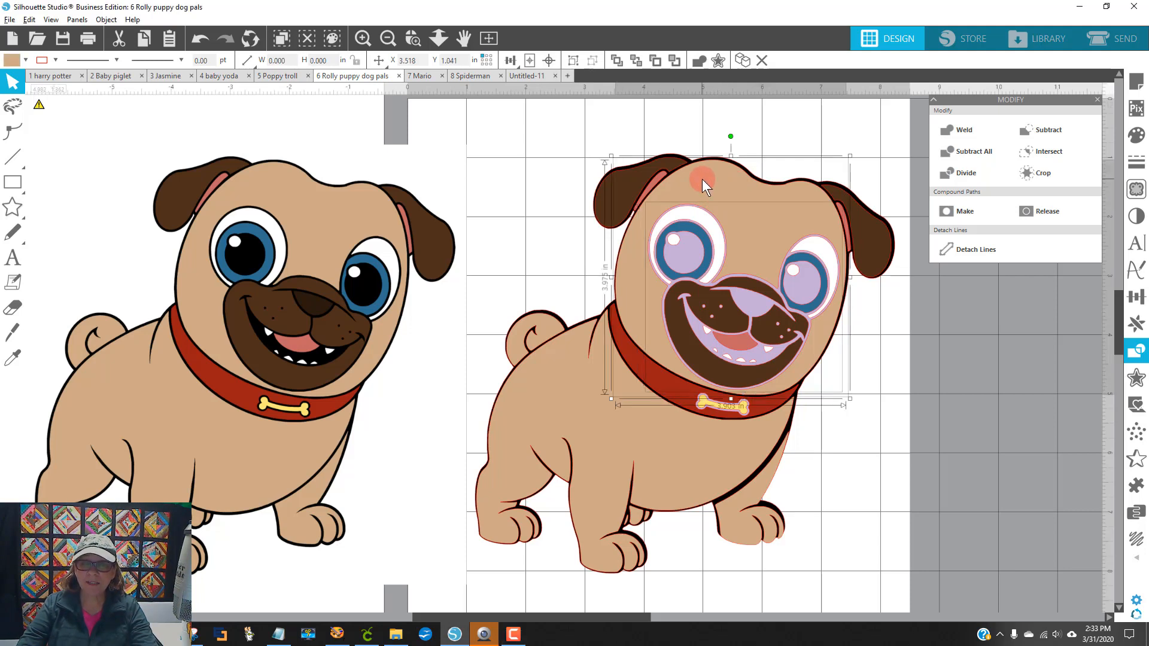
click(1127, 351)
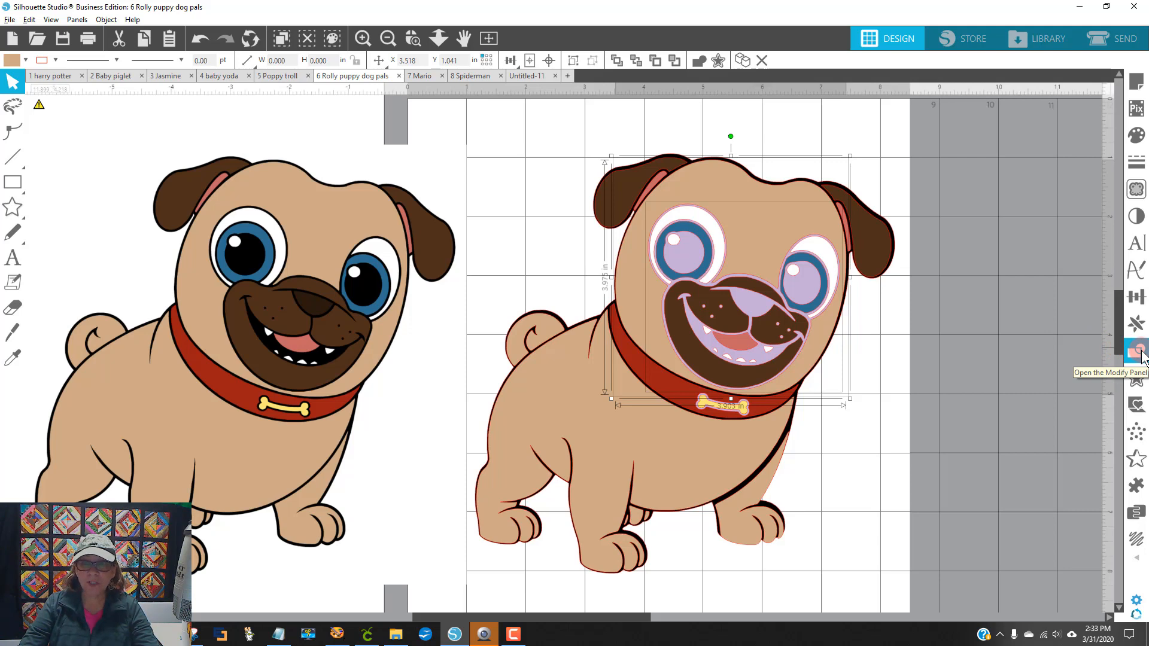
click(1142, 354)
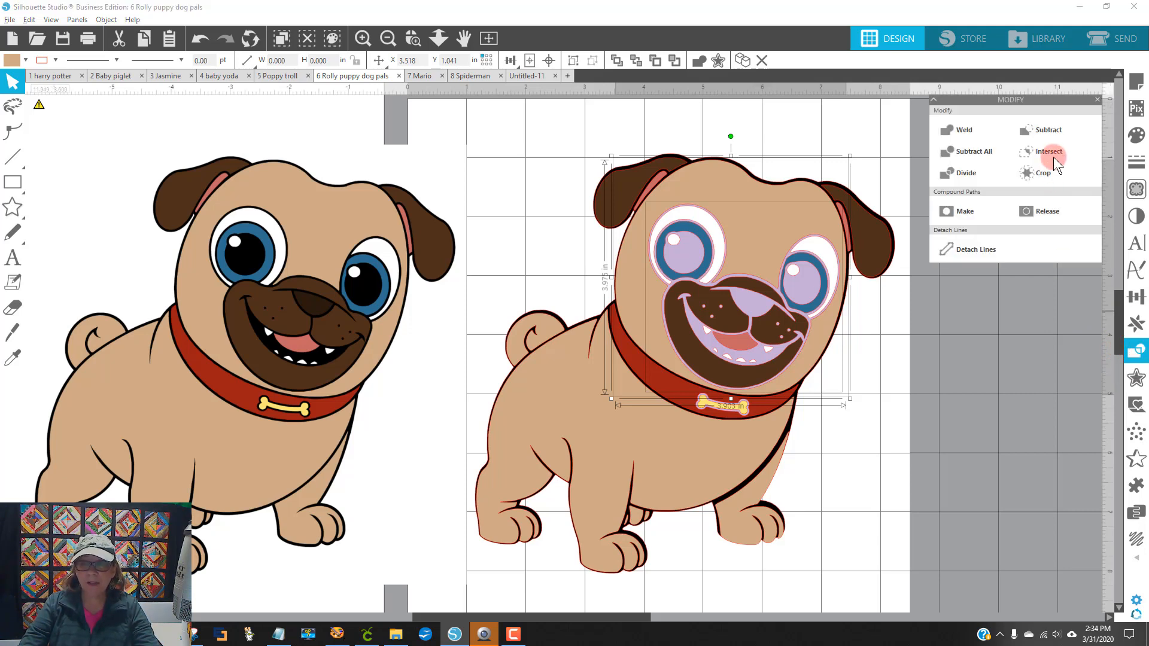
click(1053, 133)
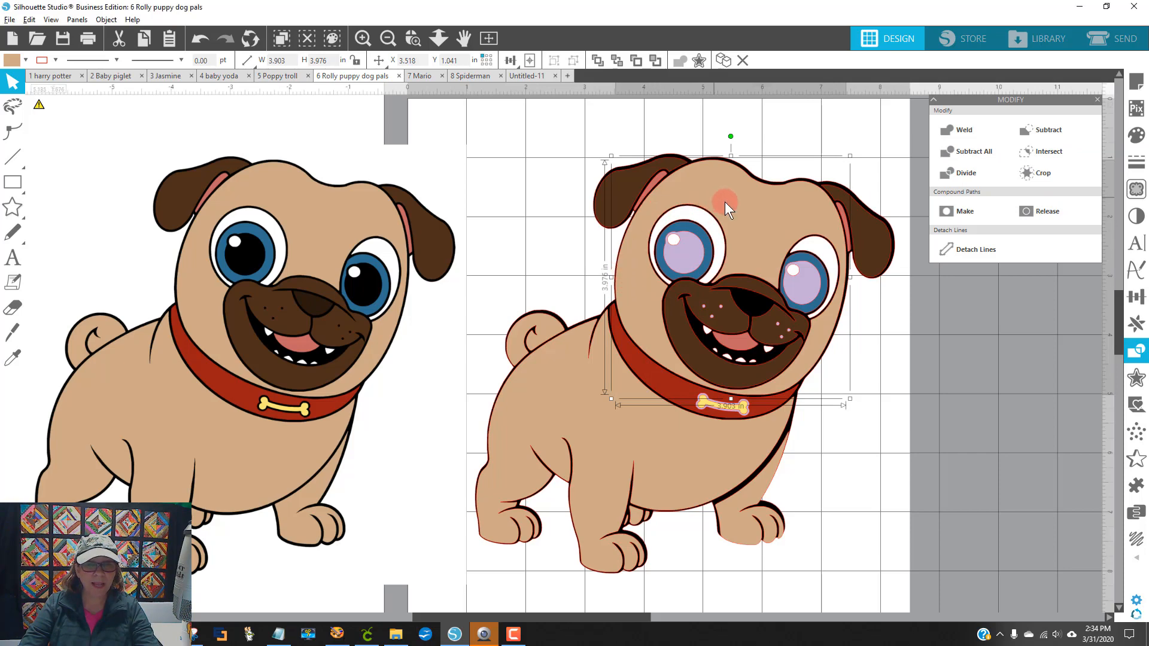
mouse_move(724, 202)
mouse_down()
mouse_move(777, 227)
mouse_move(688, 185)
mouse_move(616, 196)
mouse_move(661, 191)
mouse_move(673, 157)
mouse_move(718, 184)
mouse_move(709, 199)
mouse_up()
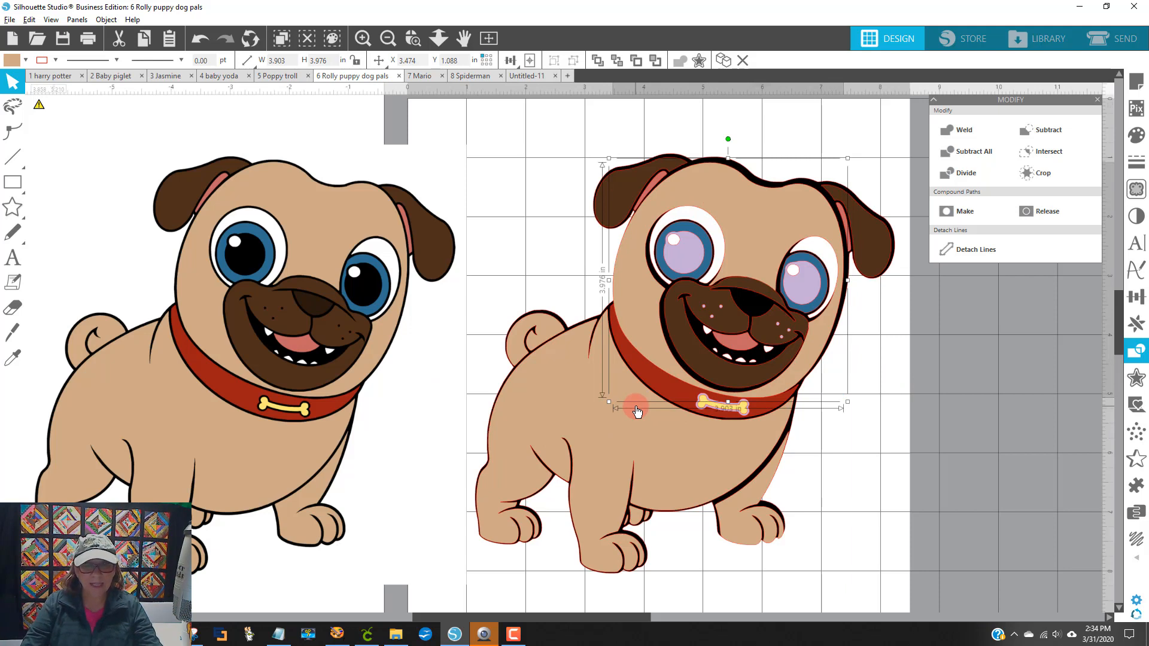
drag(765, 238, 758, 232)
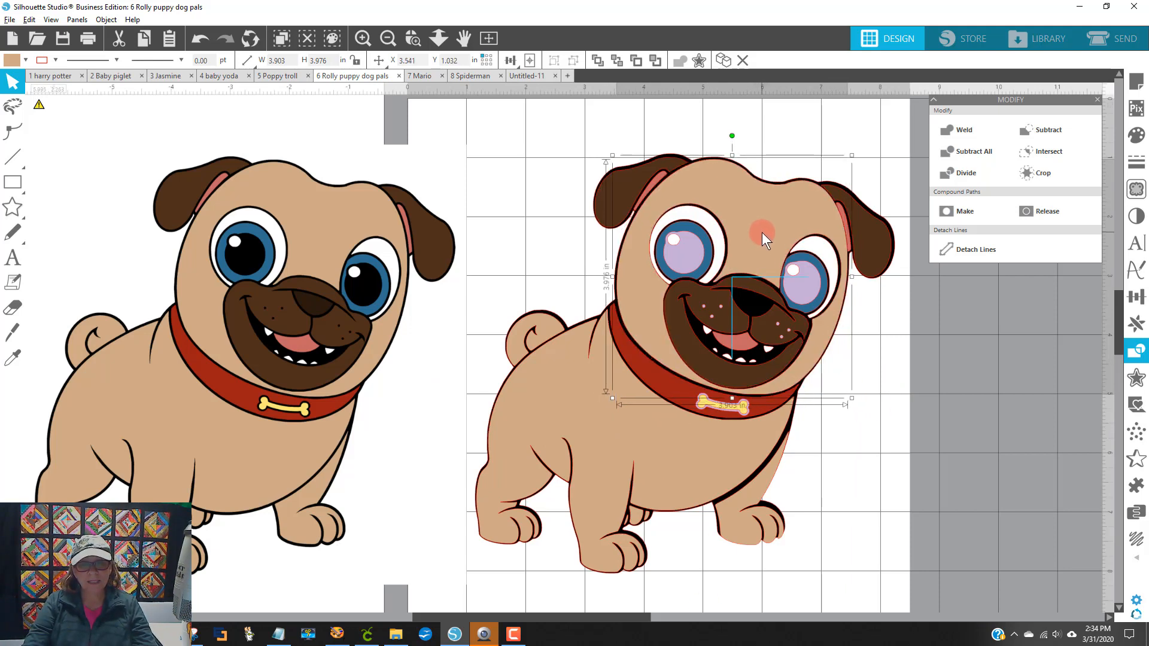
Subtract the purple pupil shape from the blue iris of the pug's larger eye
click(685, 259)
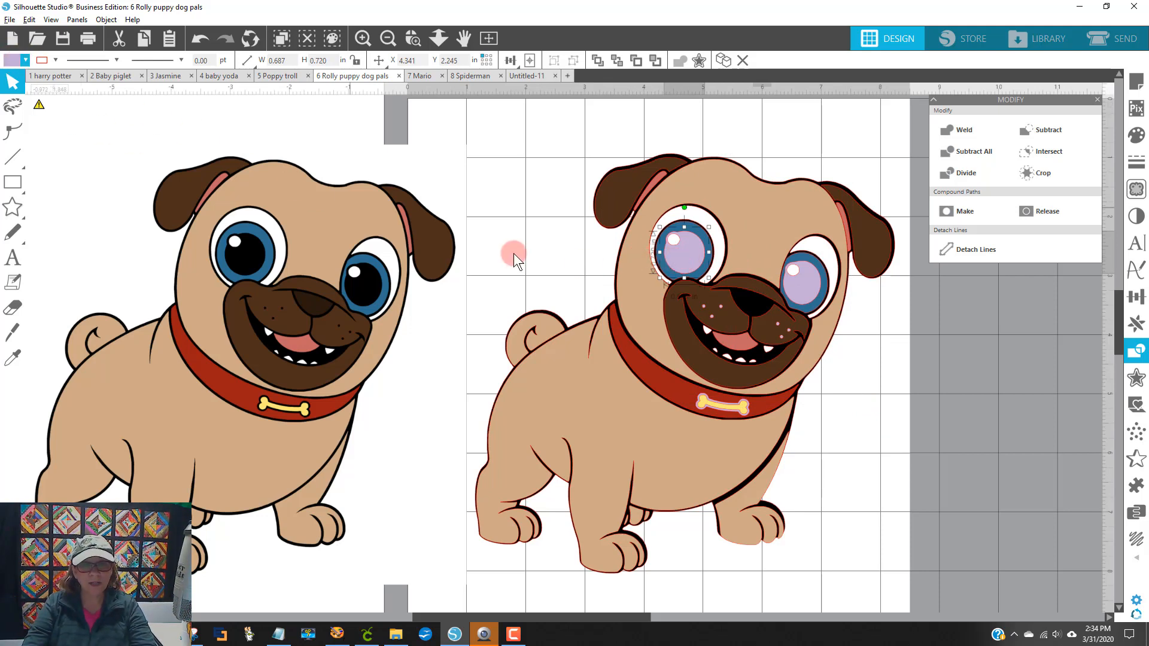
shift+click(691, 231)
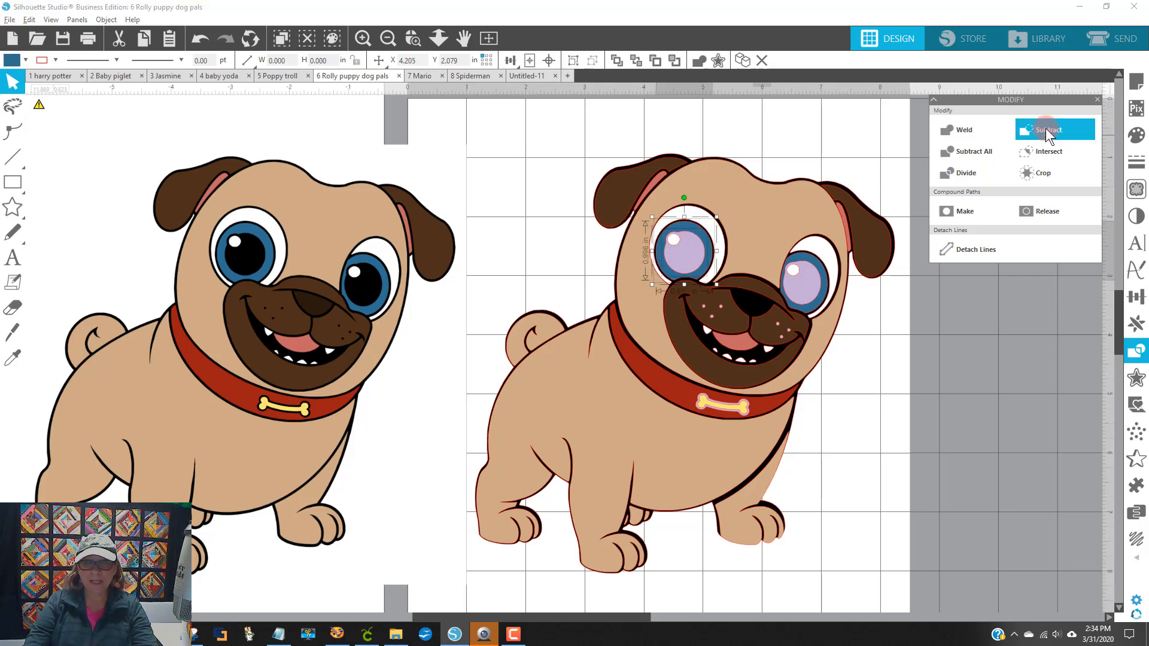
click(1047, 134)
click(976, 492)
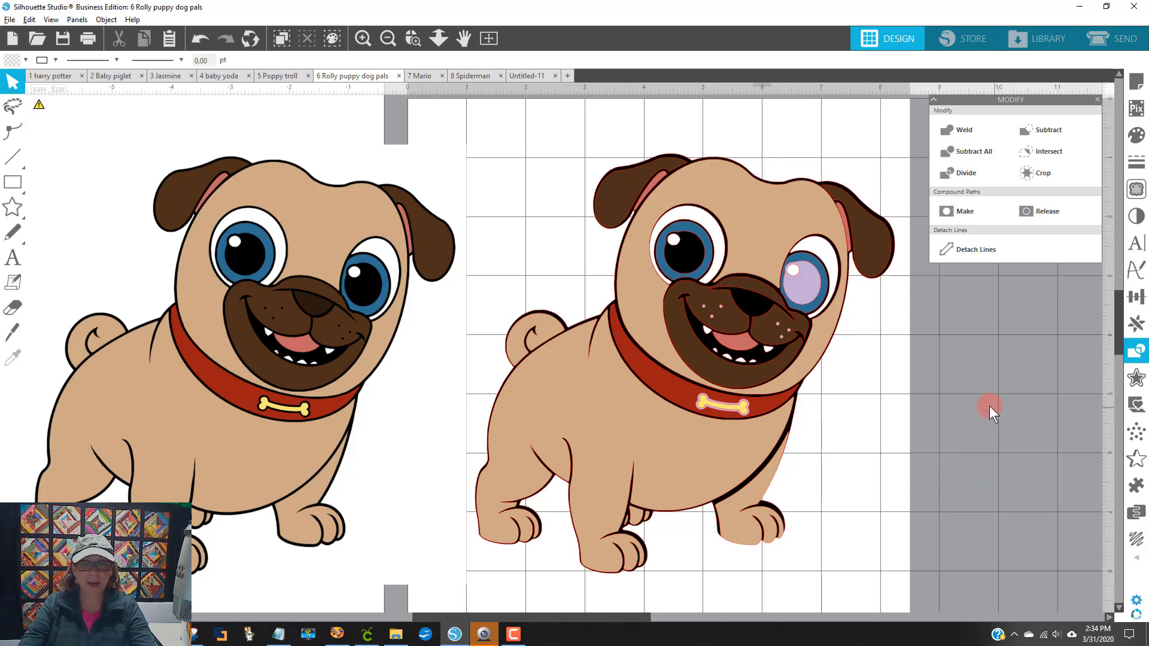
Subtract the purple pupil shape from the blue iris of the pug's smaller eye
click(809, 292)
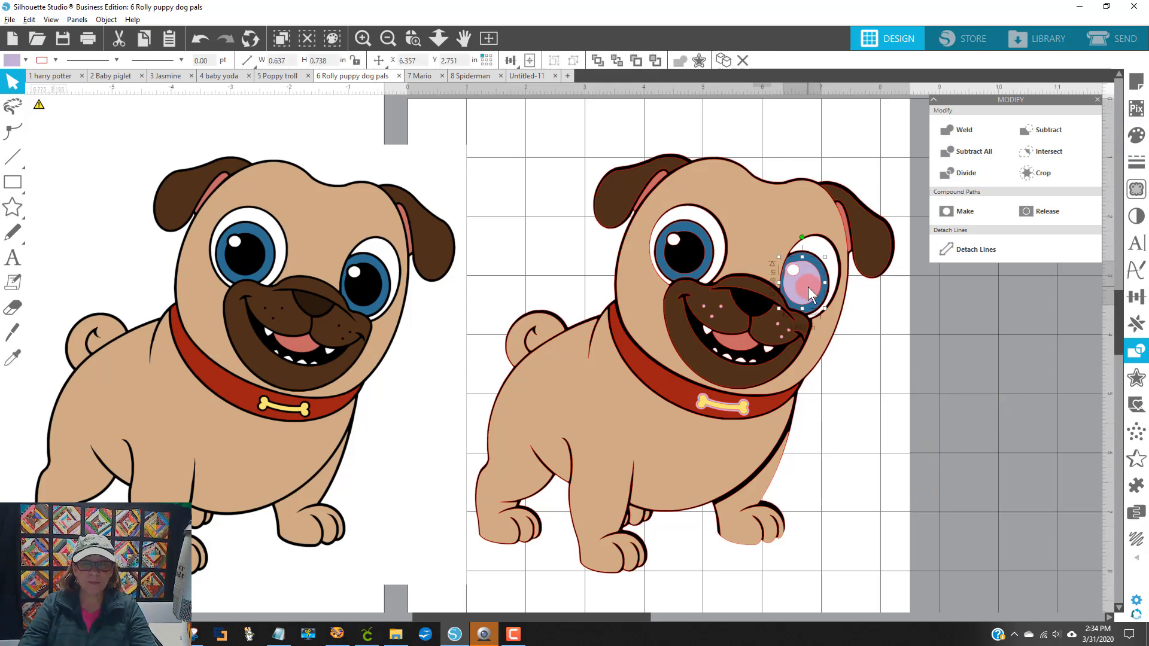
shift+click(815, 268)
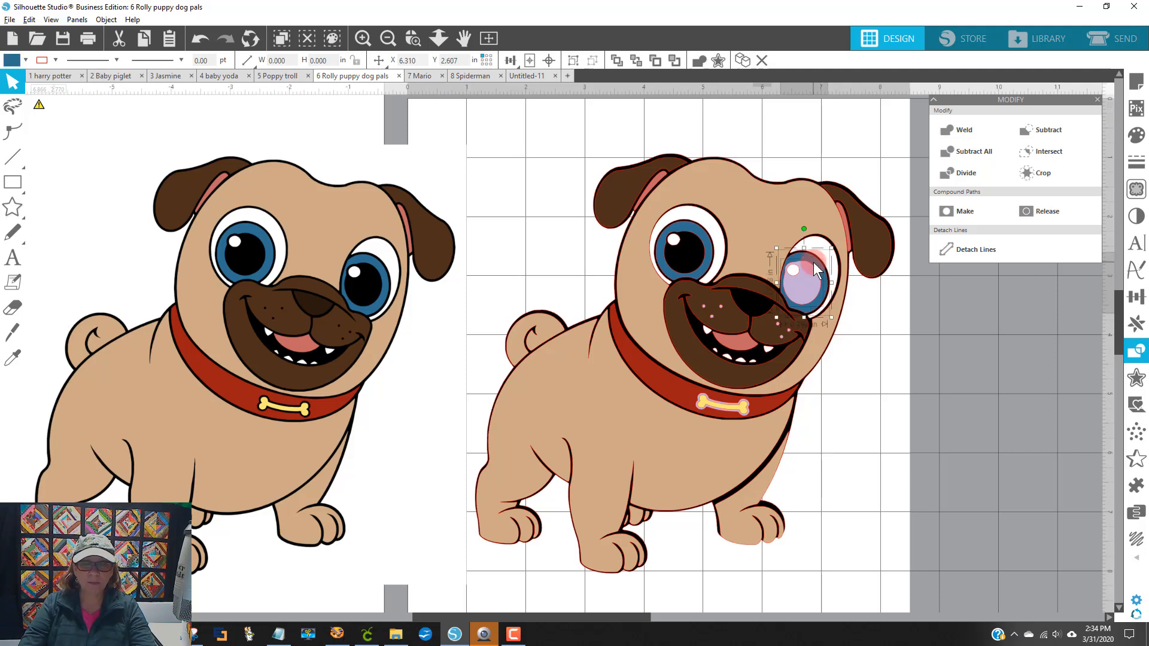
click(1048, 130)
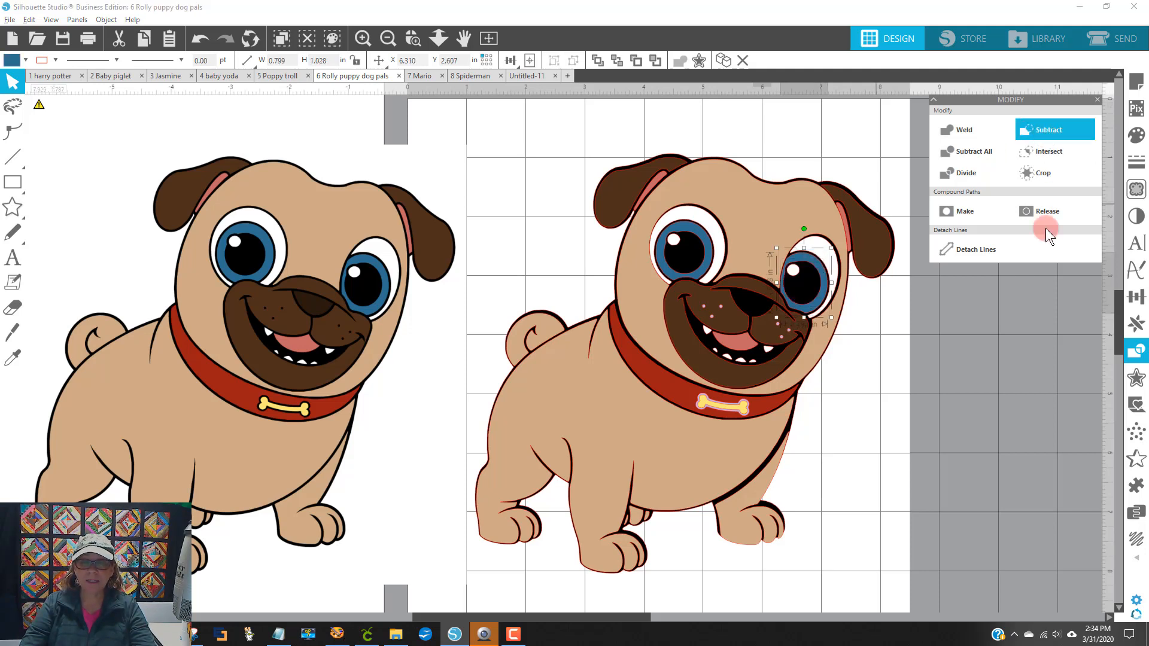
click(1080, 411)
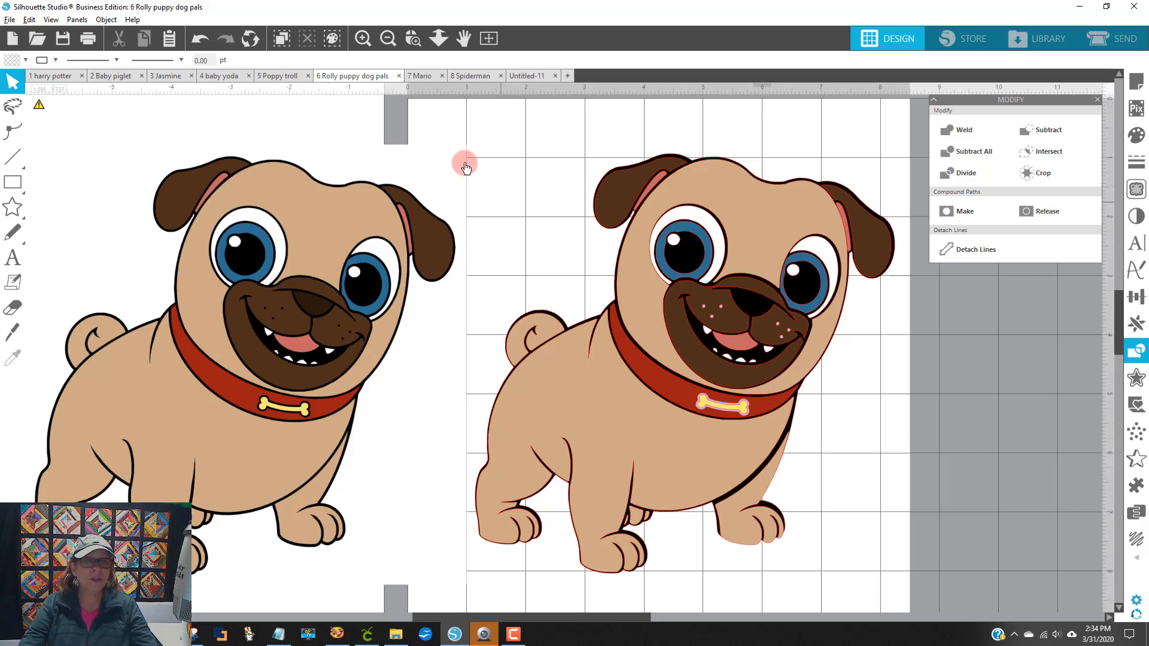
Subtract the six small purple whisker dots from the brown muzzle so they are cut out of it
drag(652, 266, 936, 428)
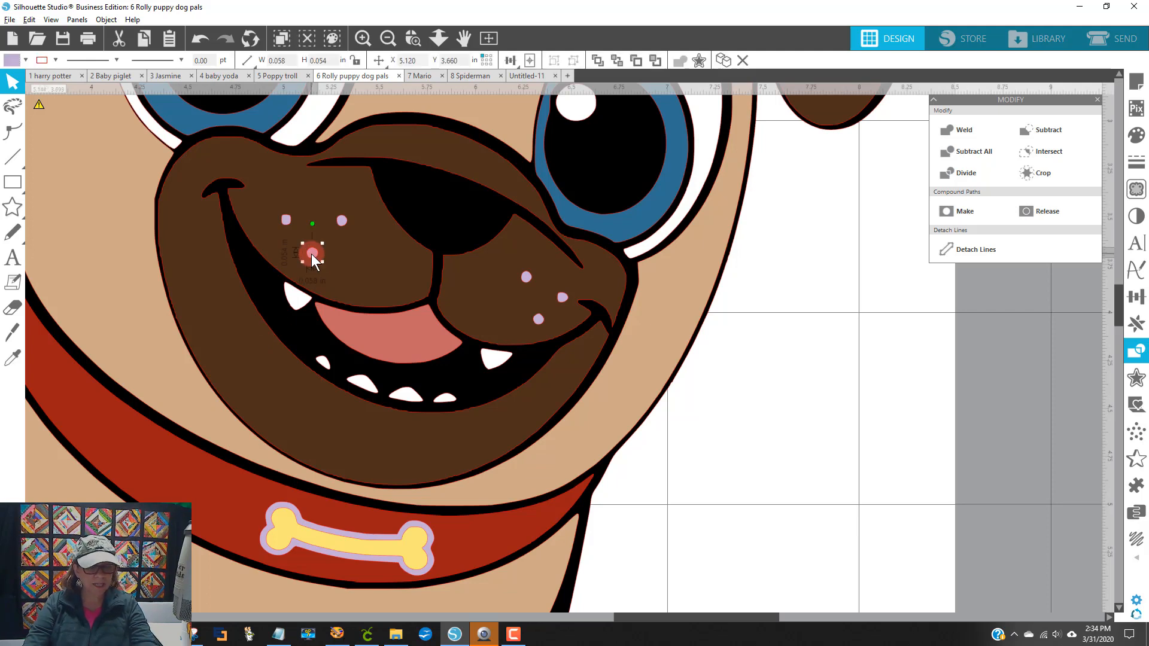
shift+click(341, 220)
shift+click(284, 220)
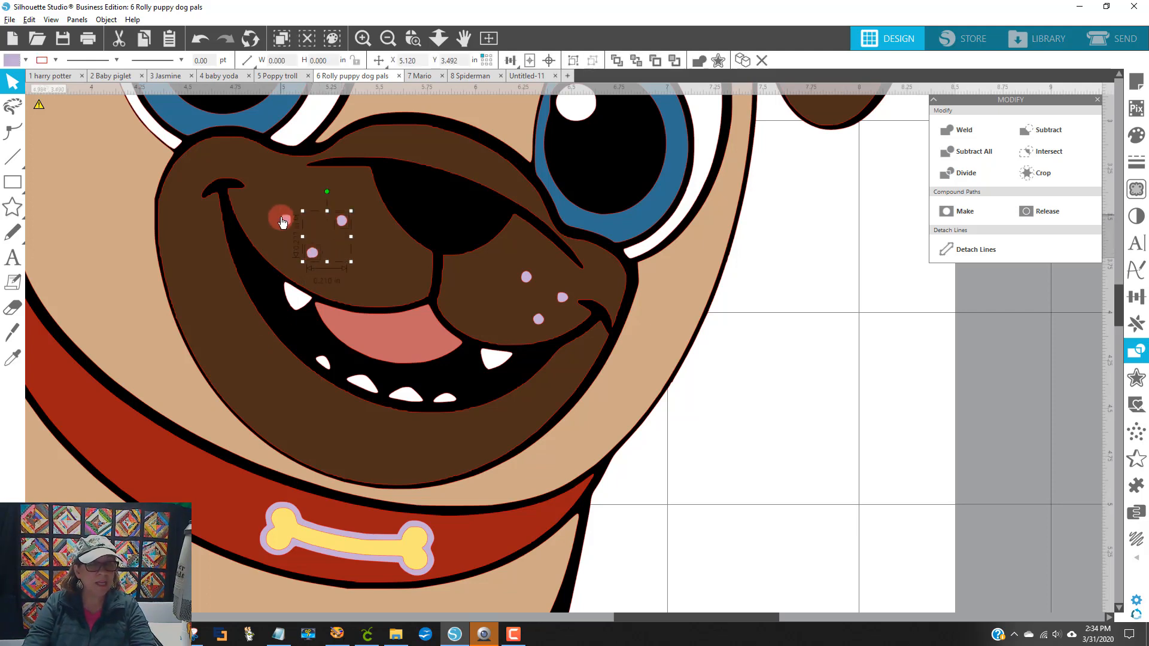
shift+click(527, 278)
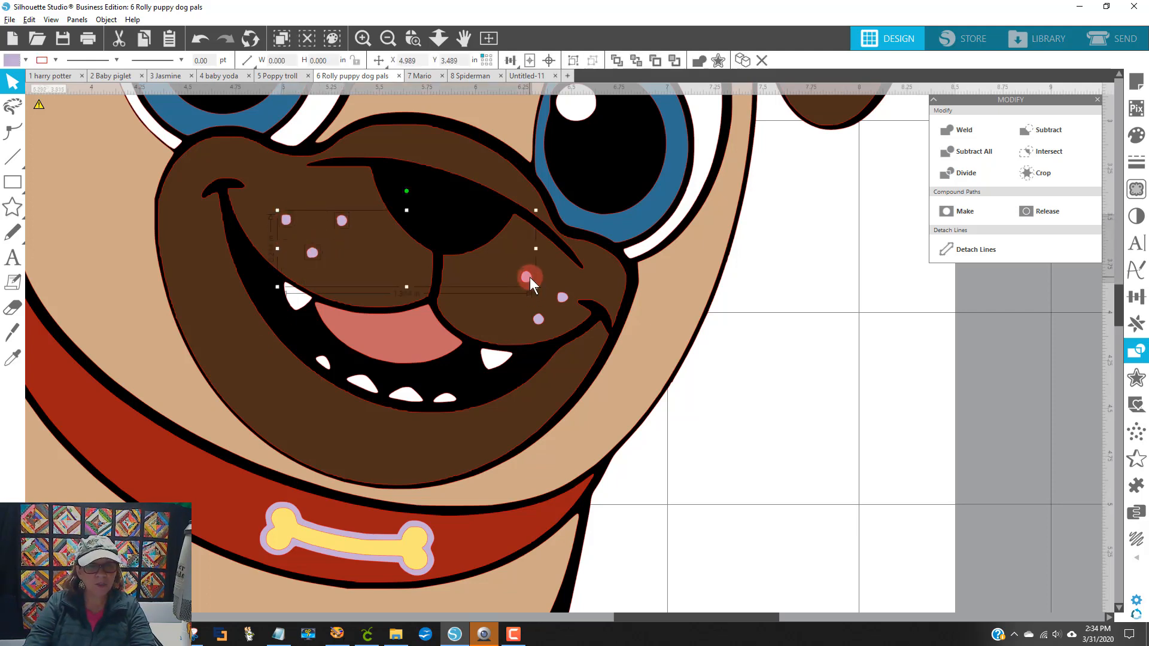
shift+click(537, 321)
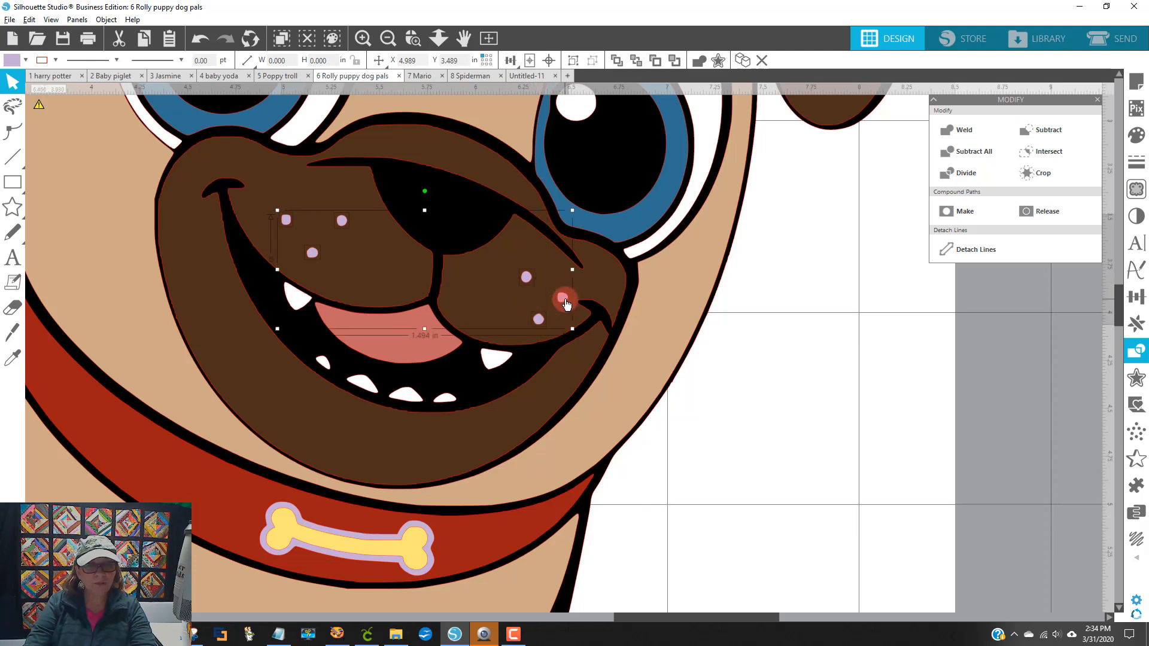
shift+click(600, 284)
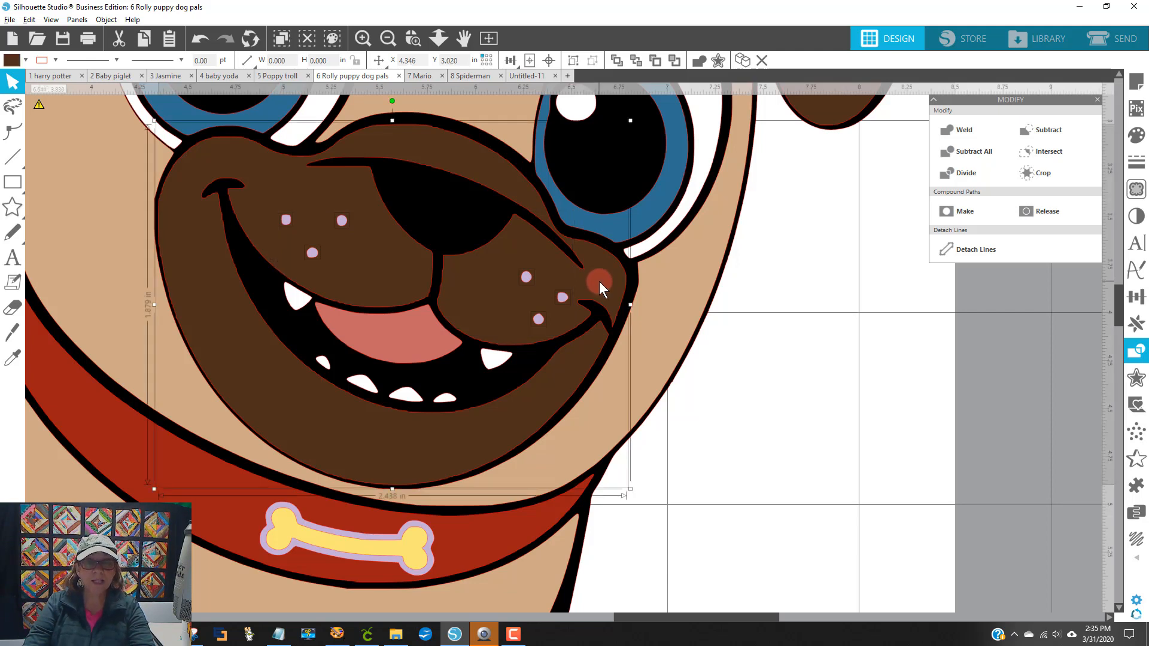
click(1056, 131)
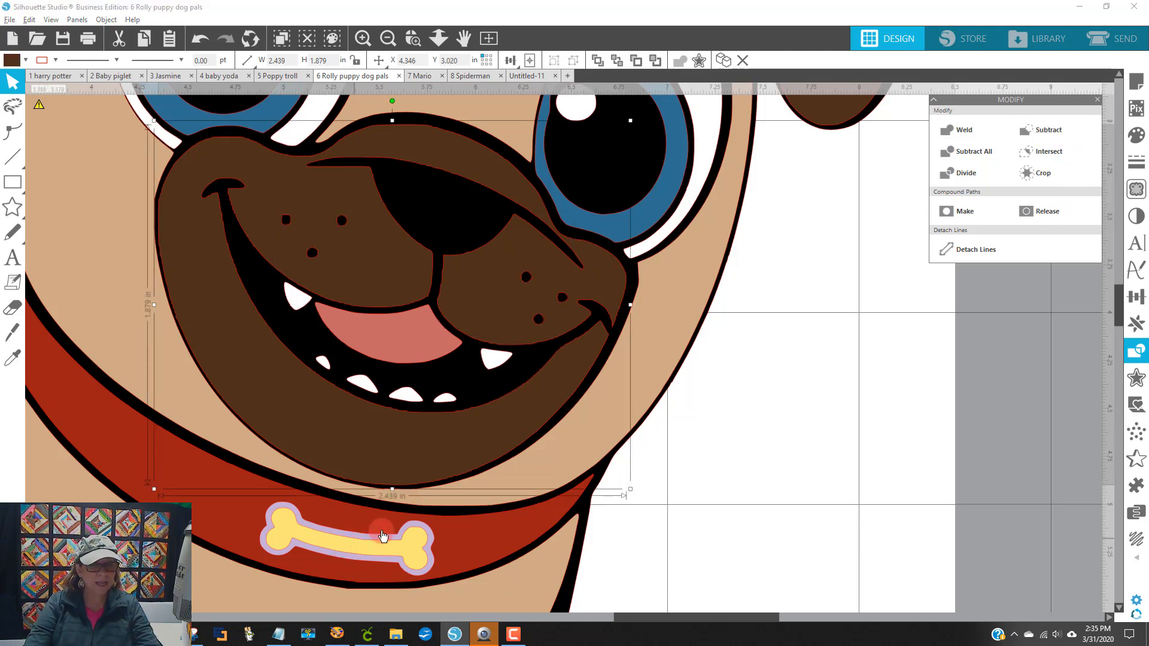
click(748, 537)
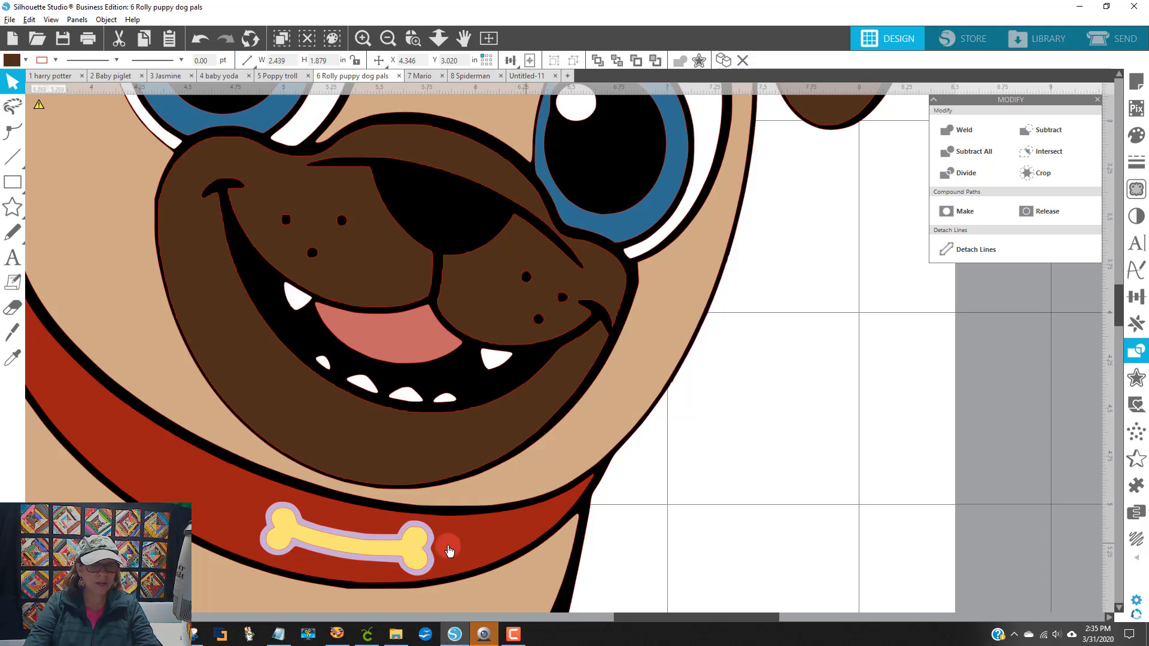
Subtract the purple bone outline shape from the red collar
click(374, 541)
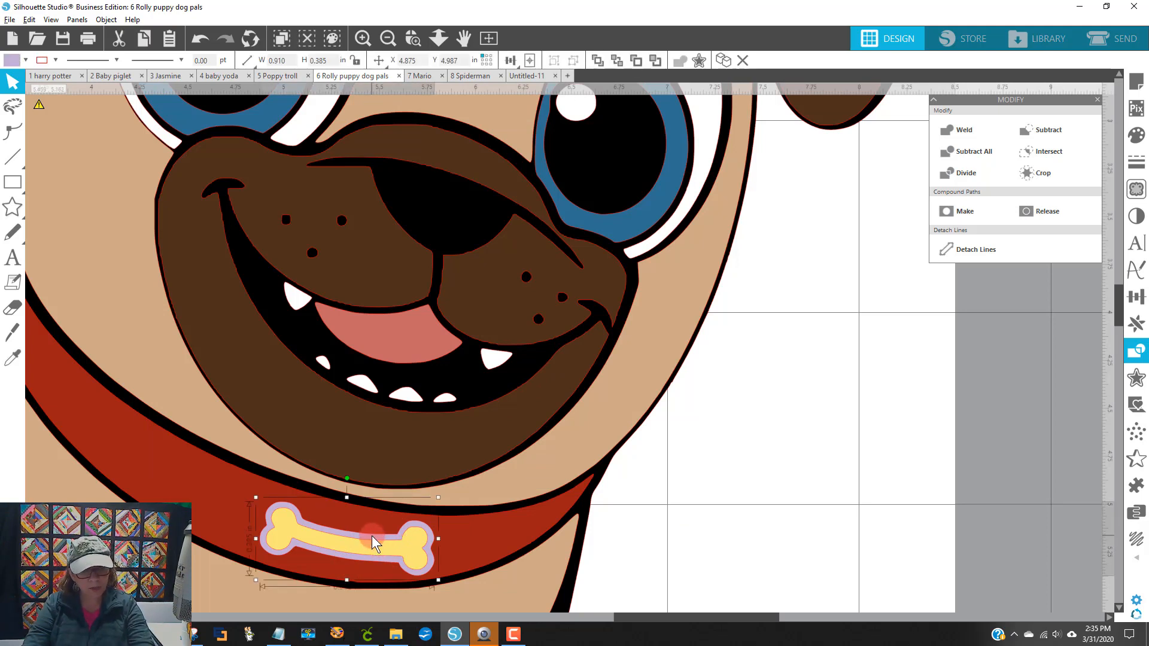
click(468, 536)
click(1062, 128)
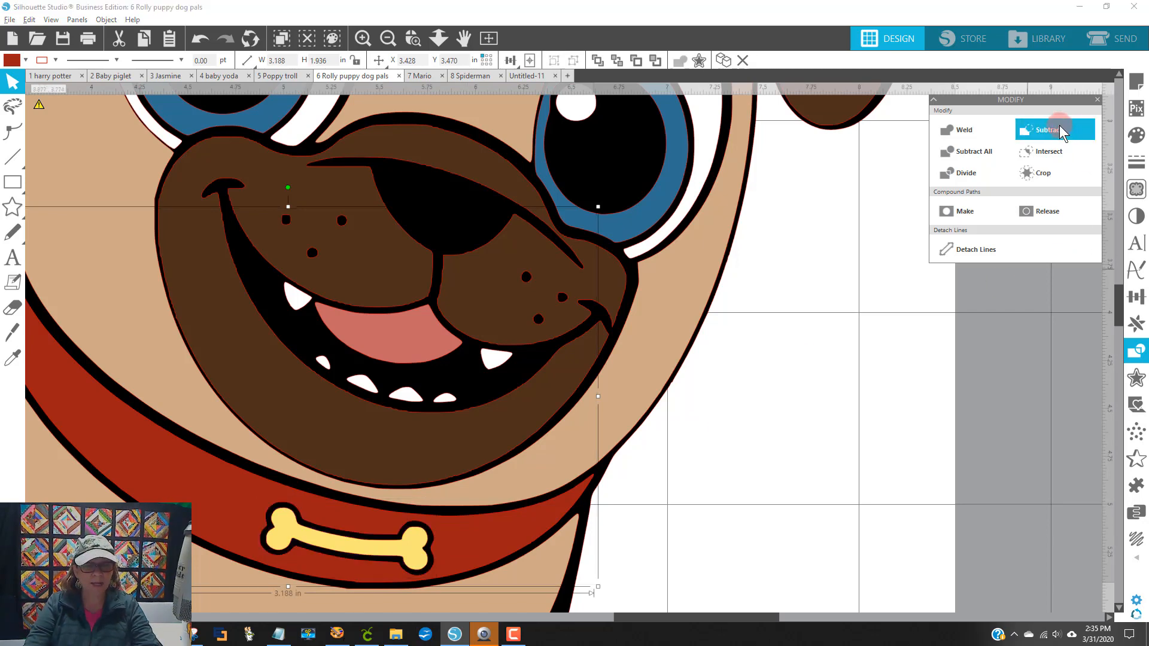
Pull the brown muzzle away from the face to check its cutouts and move it back into place
drag(497, 298, 935, 432)
click(866, 341)
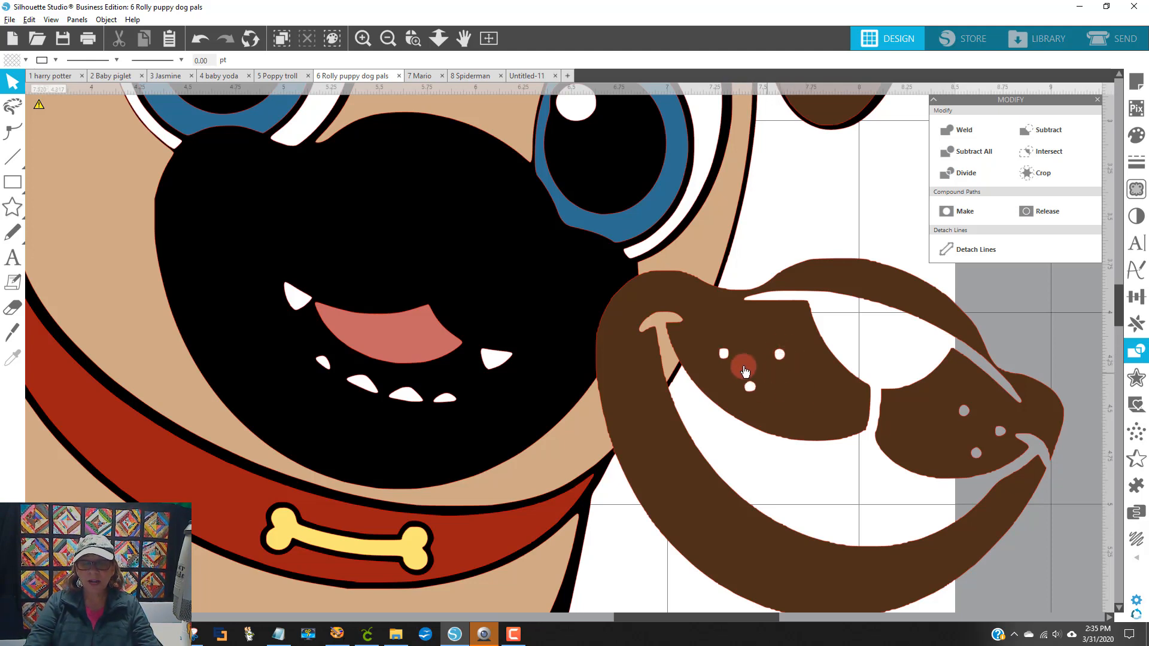
drag(776, 387, 379, 268)
click(968, 268)
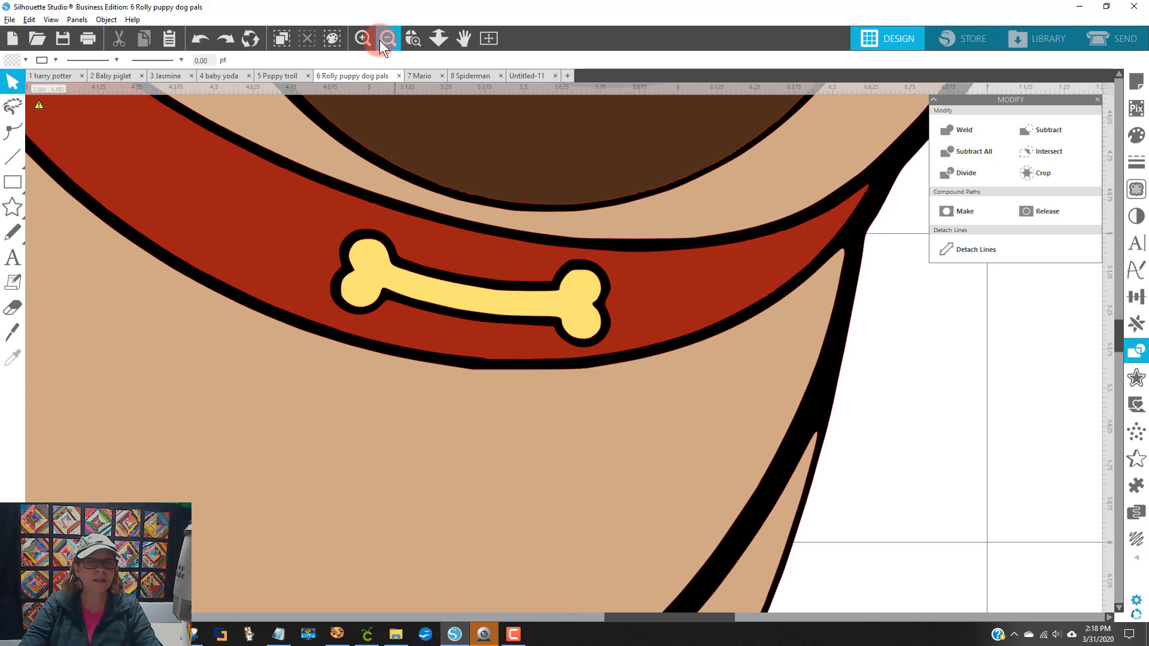
Delete the original pug image beside the traced version
click(380, 40)
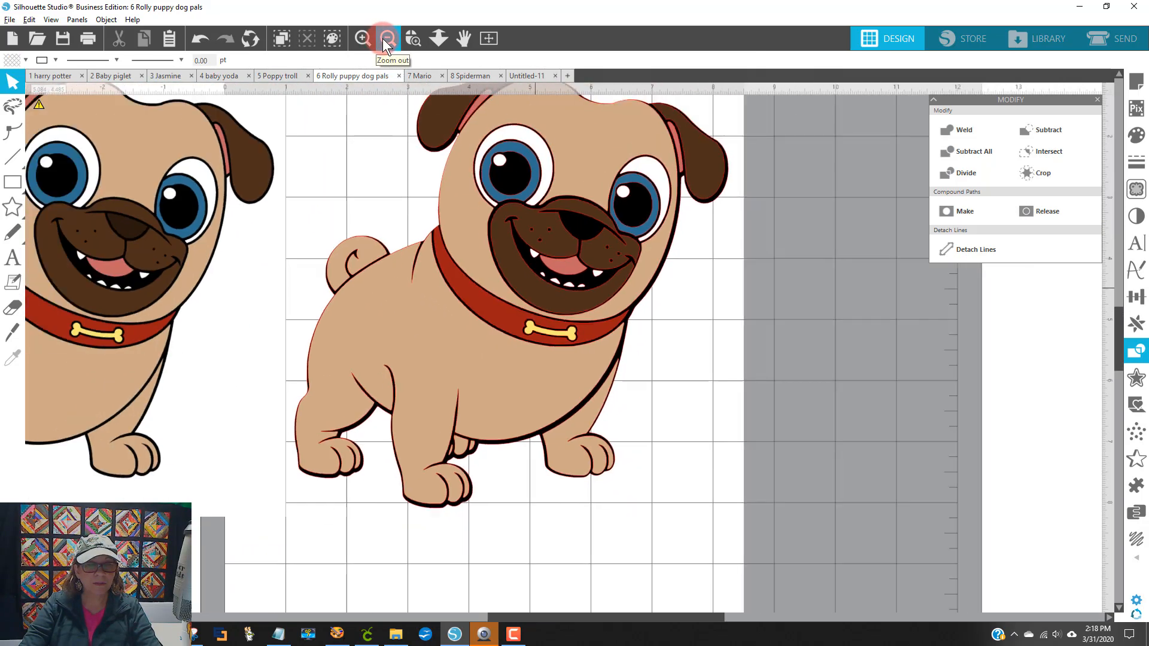
click(382, 38)
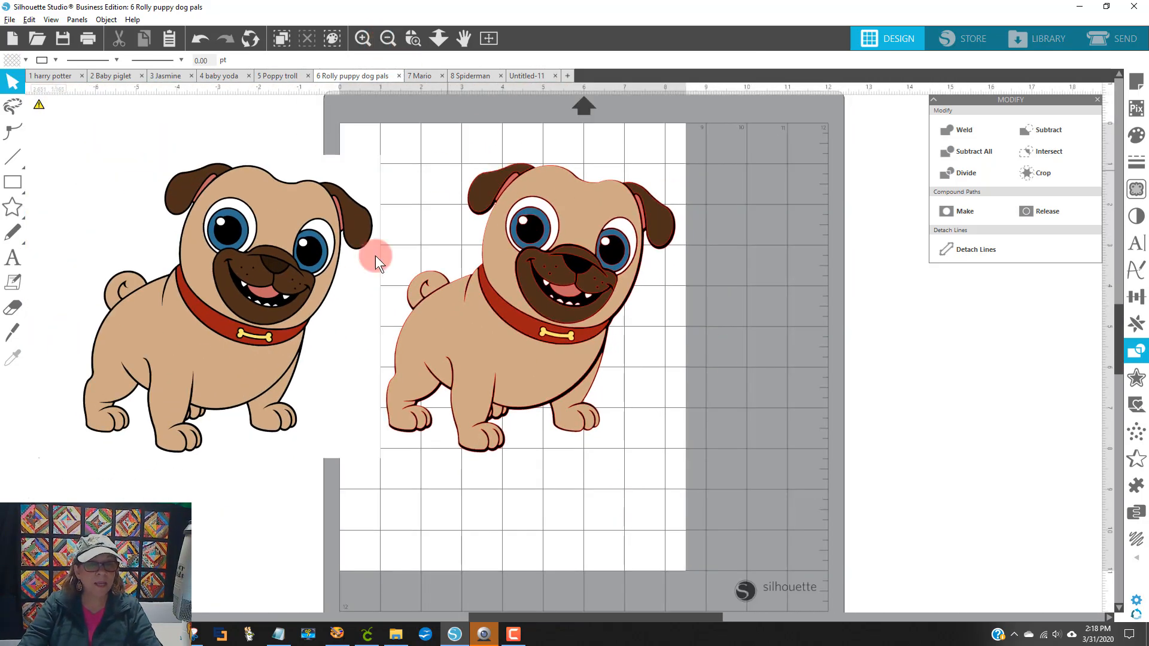
mouse_move(278, 289)
mouse_down()
mouse_move(229, 292)
mouse_move(271, 273)
mouse_move(257, 286)
mouse_up()
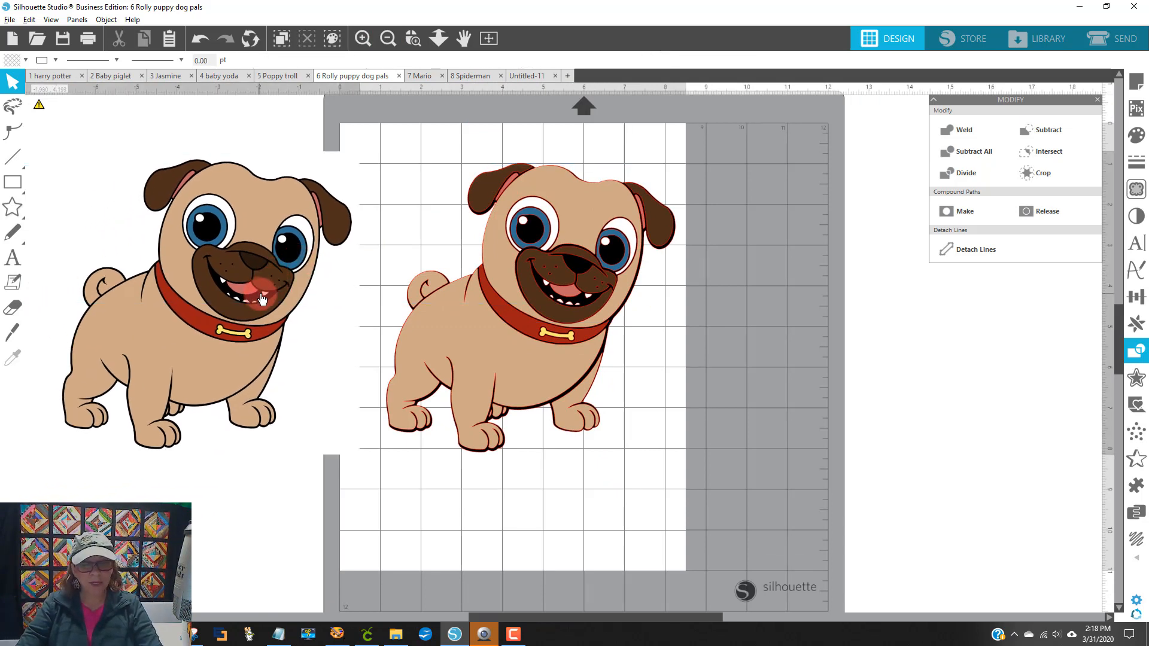
key(Delete)
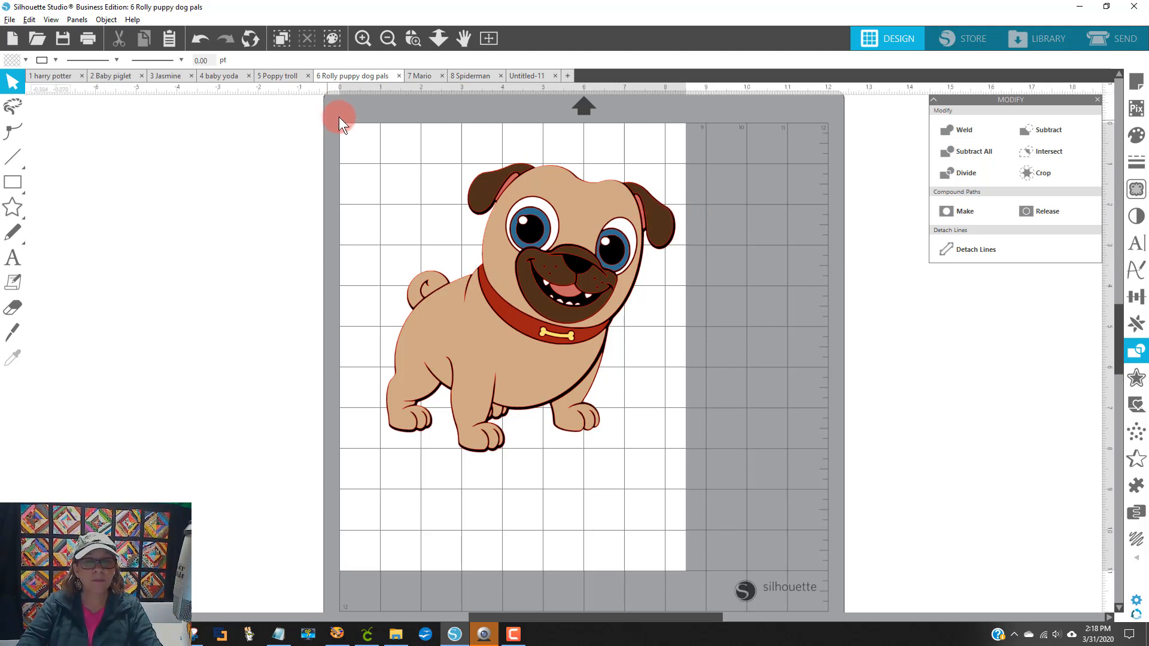
Select every piece of the traced pug and change their line color to get rid of the red edges
click(551, 225)
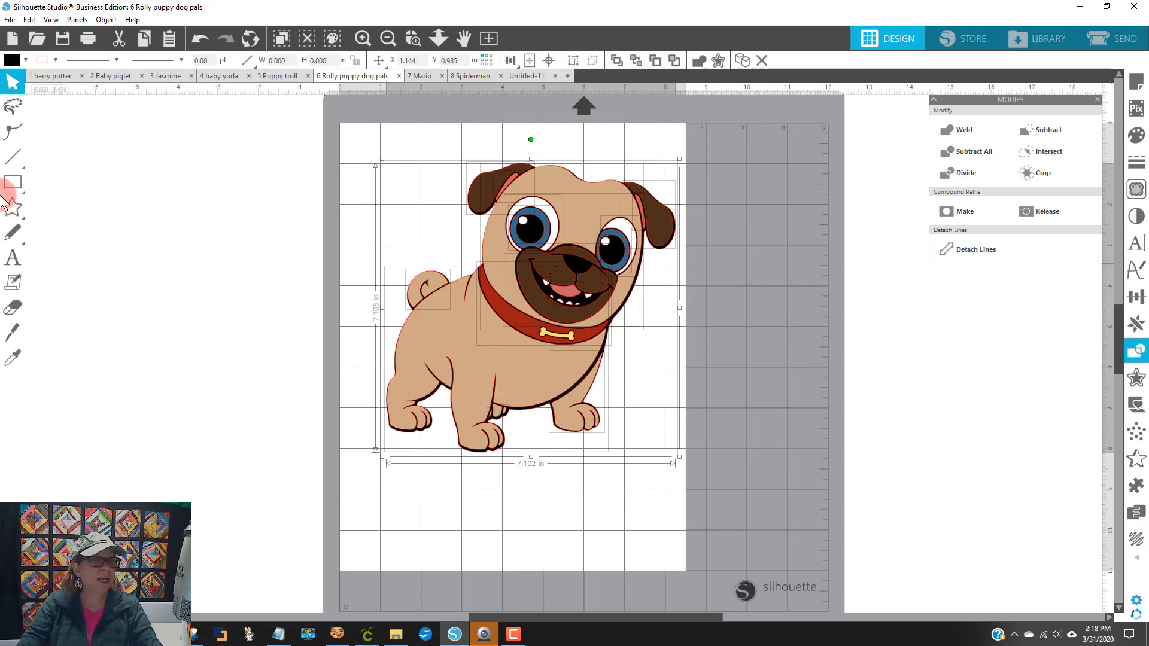
click(46, 60)
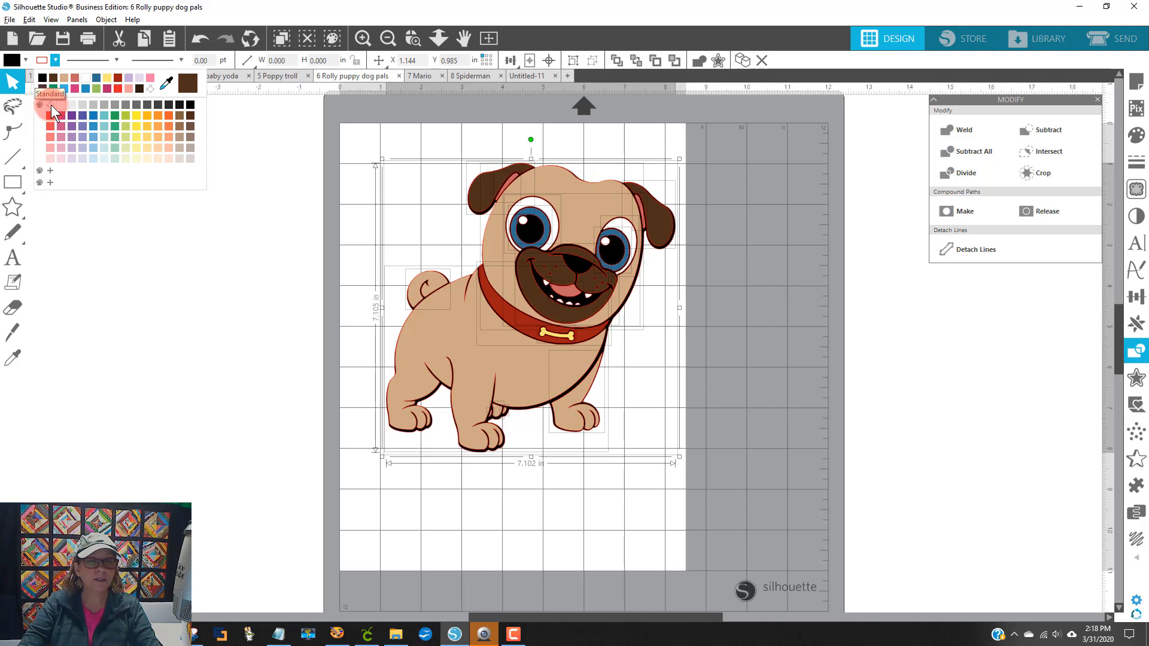
click(51, 105)
click(176, 207)
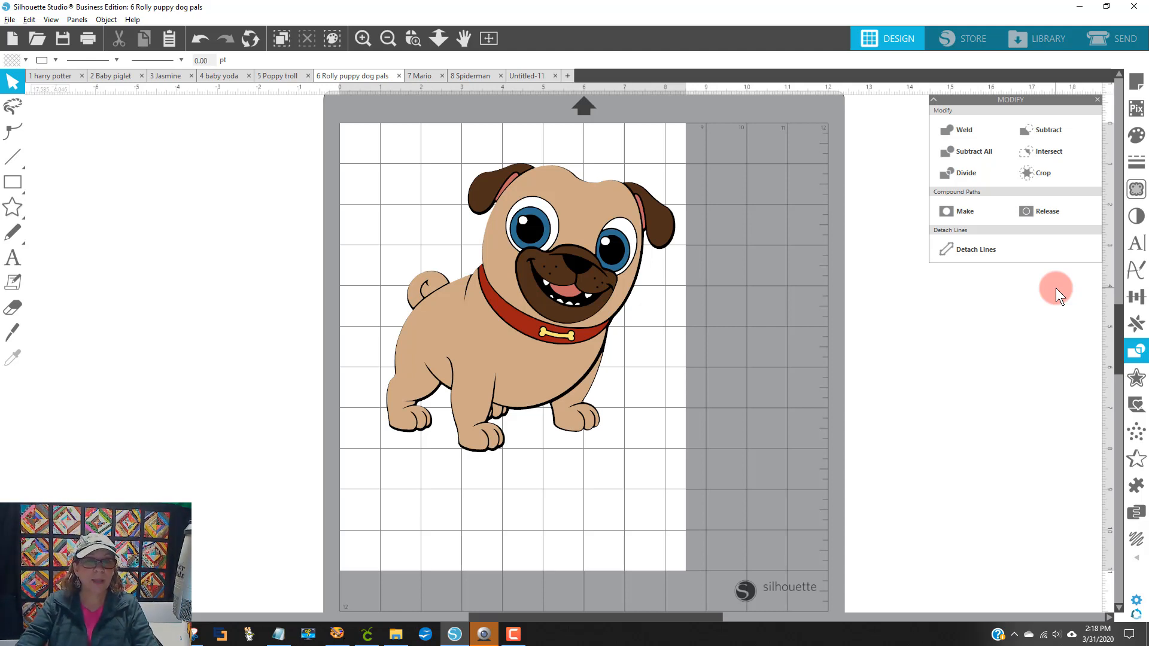
Set up selection by fill color and look through the list of fill colors used in the pug
click(334, 38)
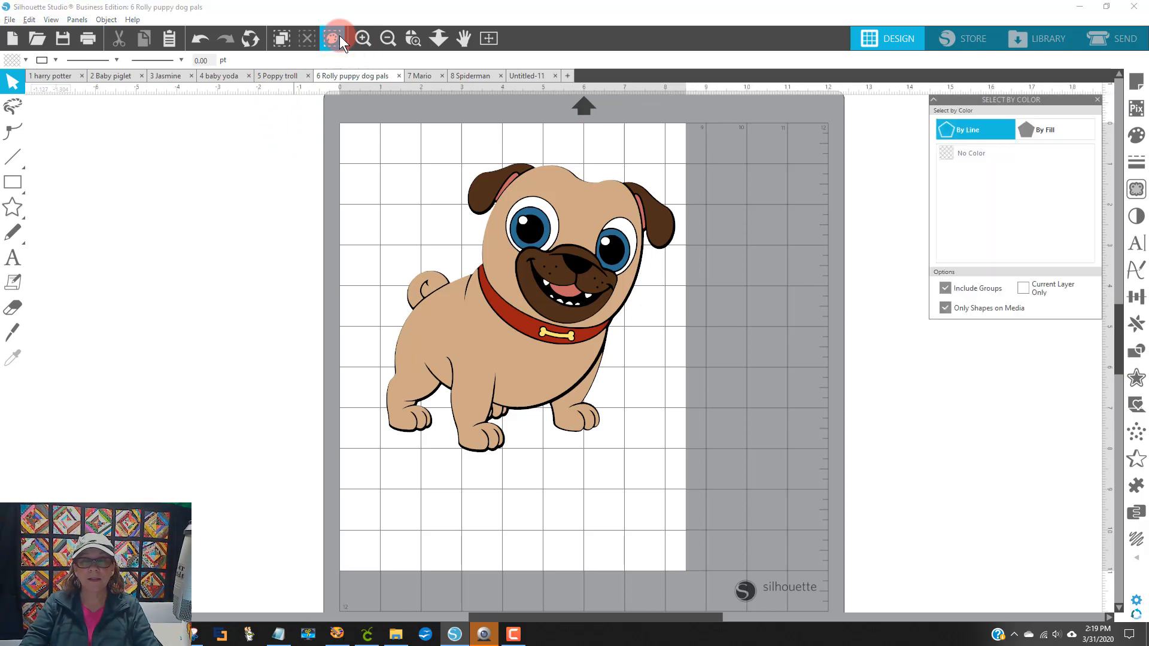
click(1059, 128)
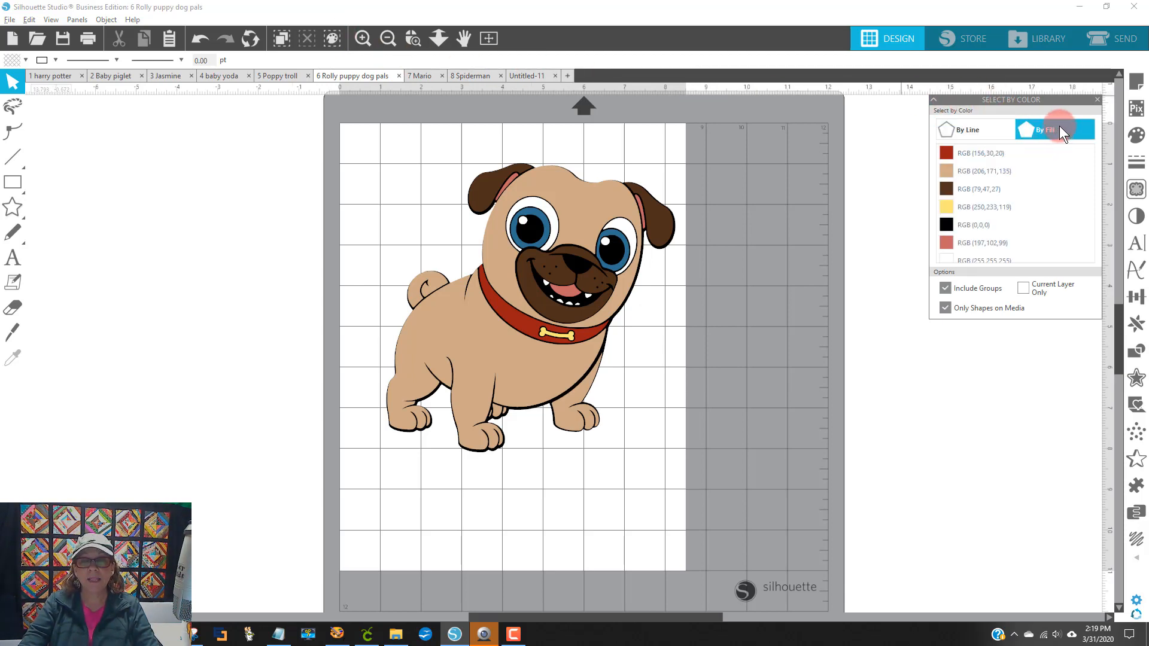
scroll(1025, 239, down, 1)
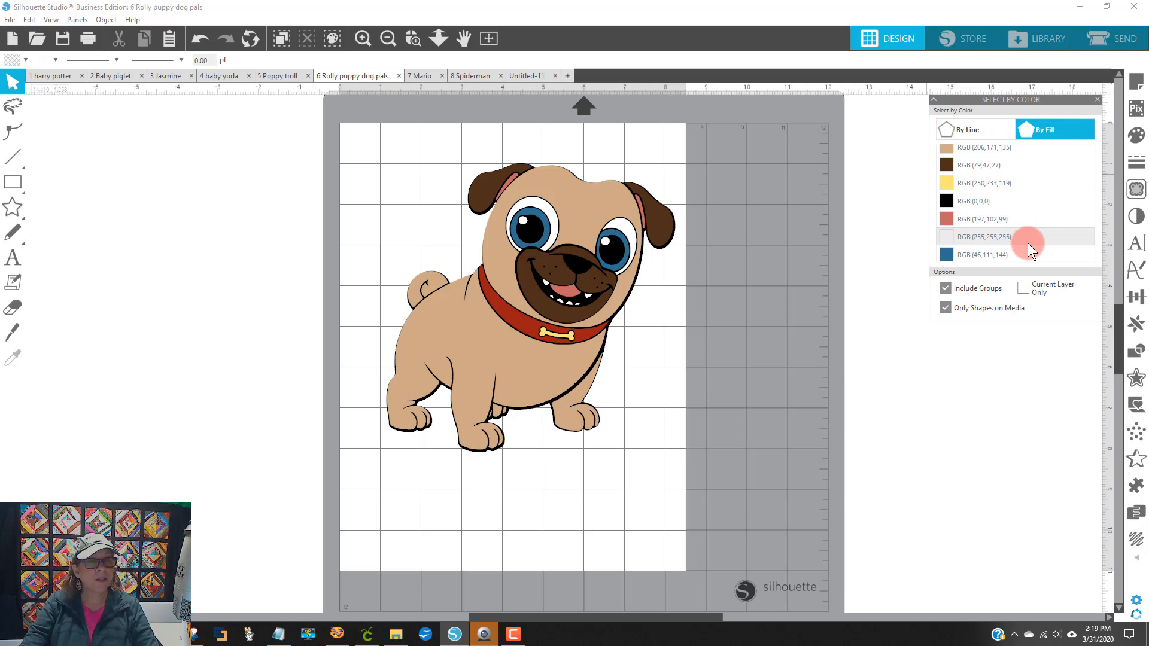
scroll(1035, 242, up, 1)
scroll(1035, 242, down, 1)
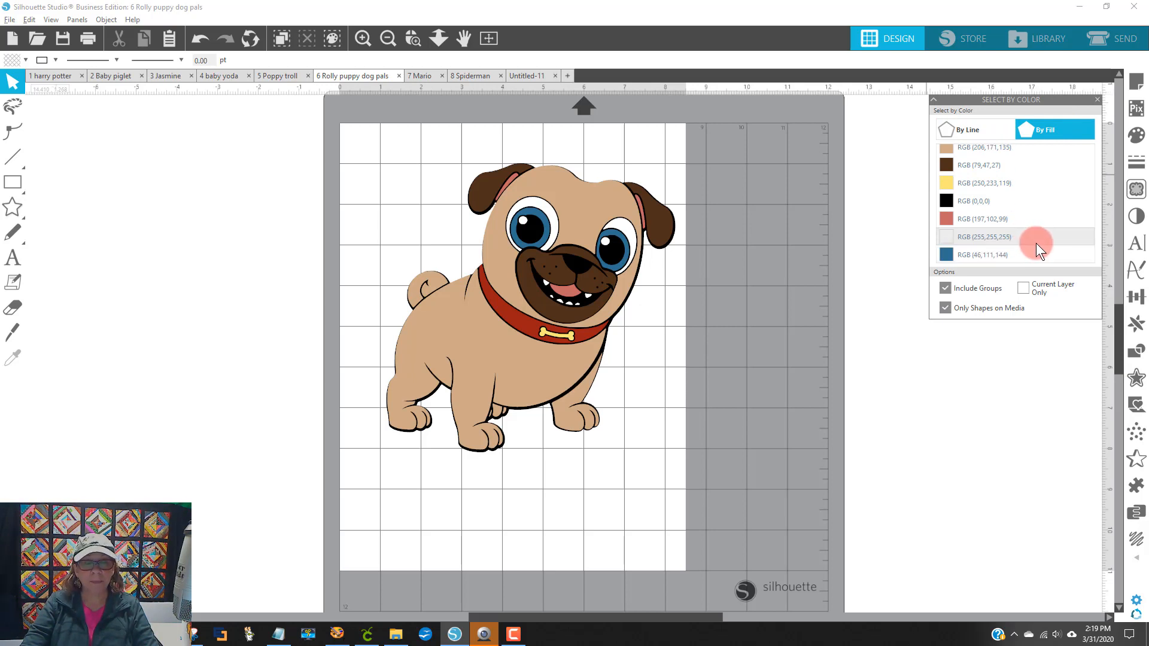
scroll(1036, 243, up, 1)
scroll(1039, 231, down, 1)
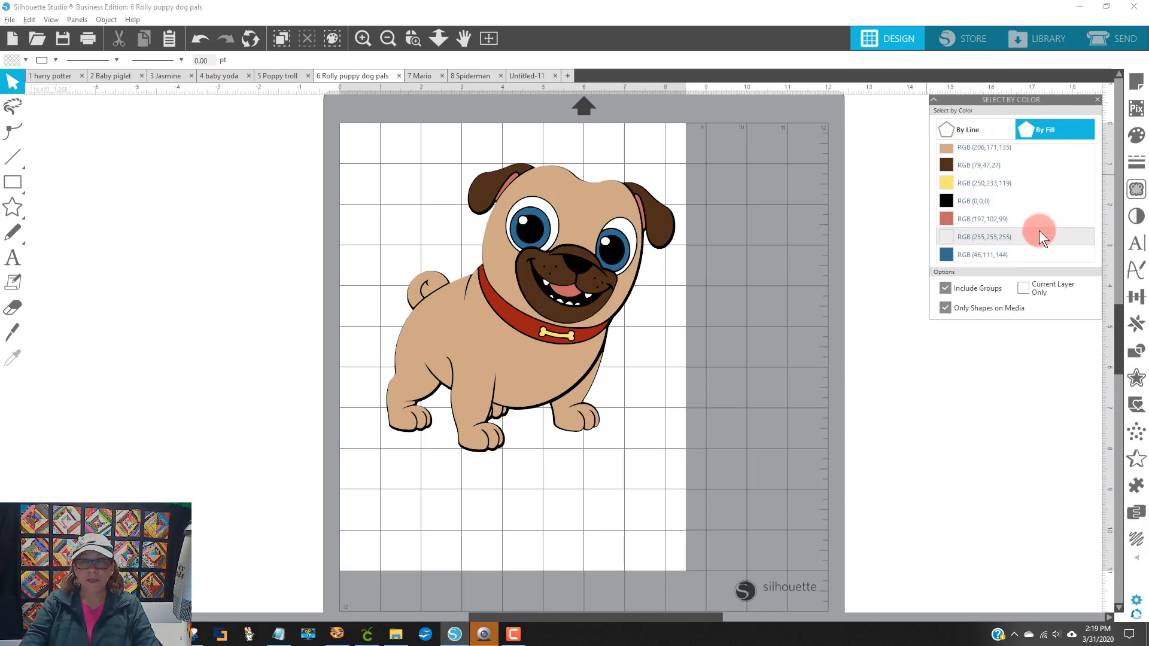
scroll(1039, 232, up, 1)
Move the red collar, RGB (156,30,20), off the page to the empty area beside the mat
click(982, 152)
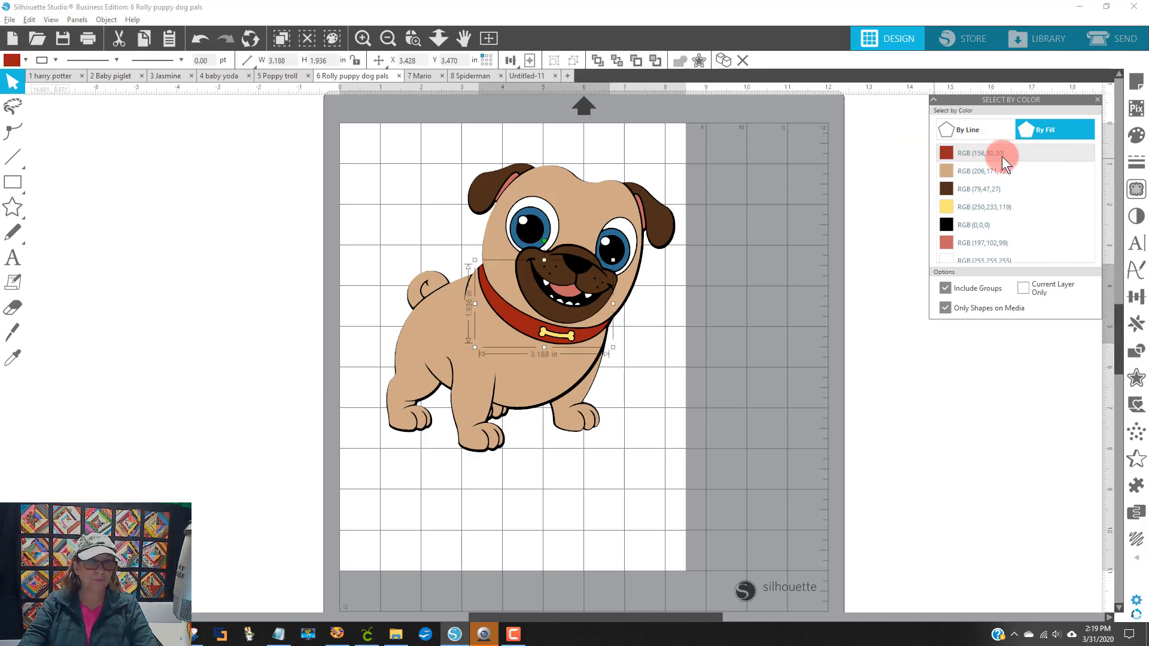
click(104, 19)
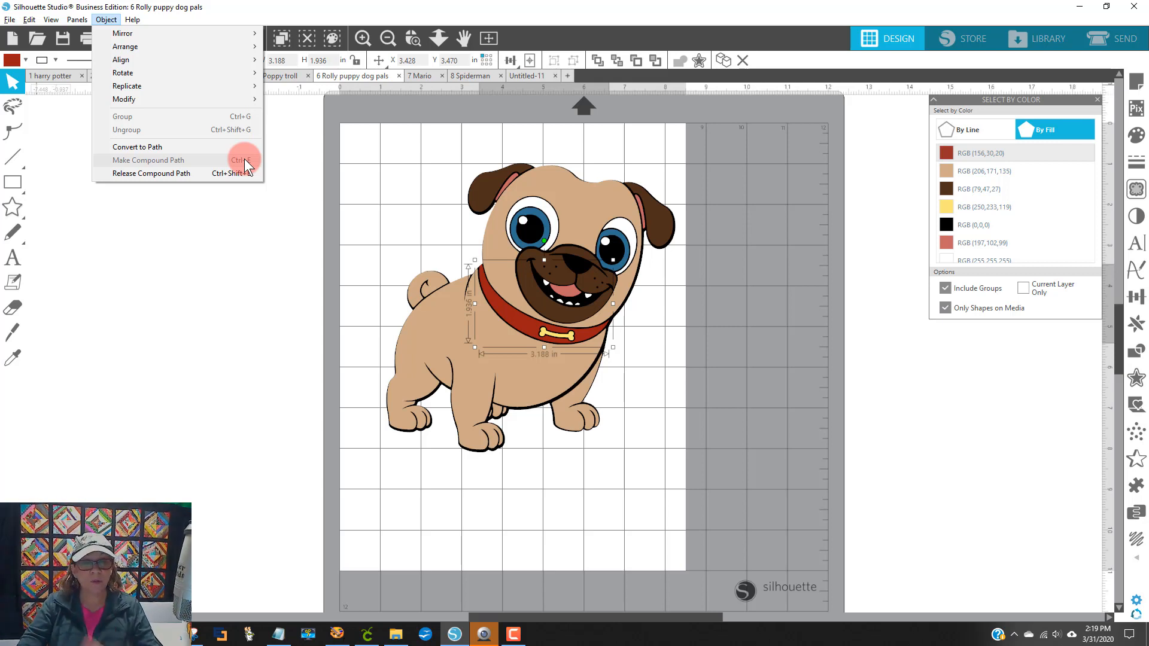
click(742, 364)
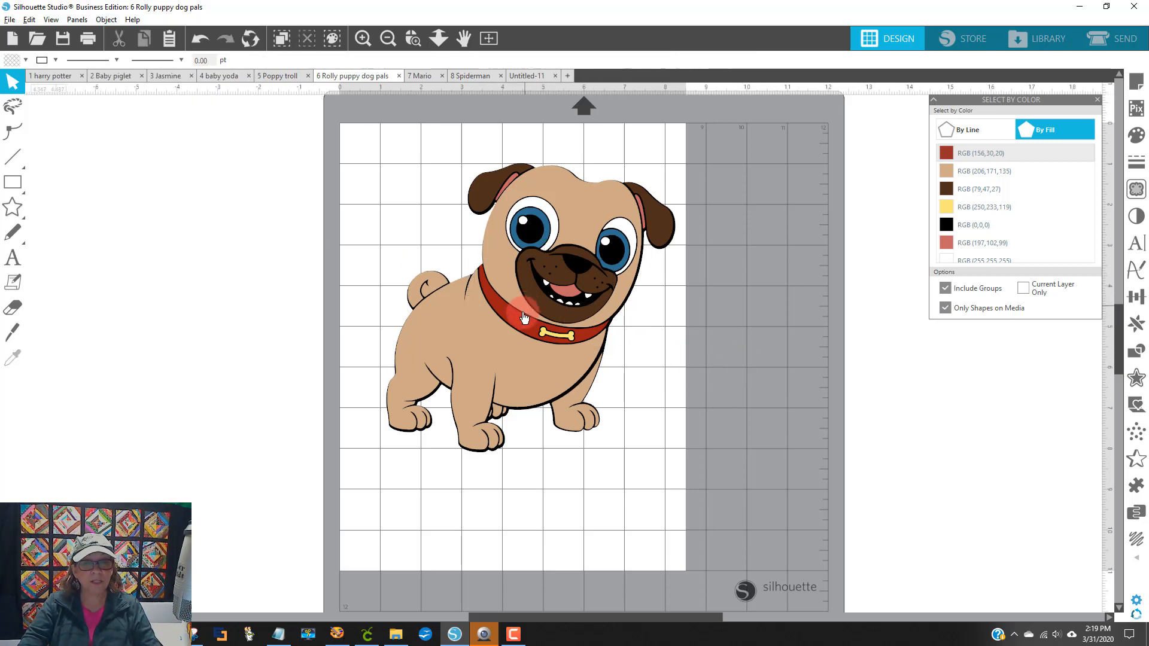
drag(504, 313, 178, 257)
click(986, 154)
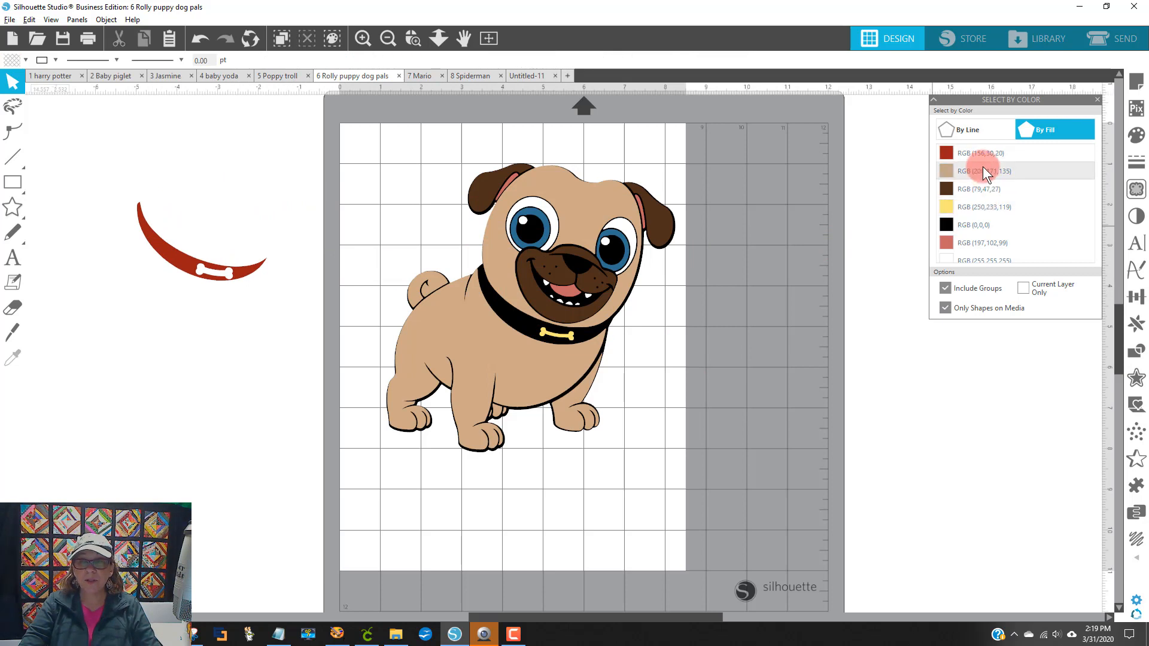
Make all tan pieces, RGB (206,171,135), one compound path and move it off the mat to line up around the red collar
click(1013, 171)
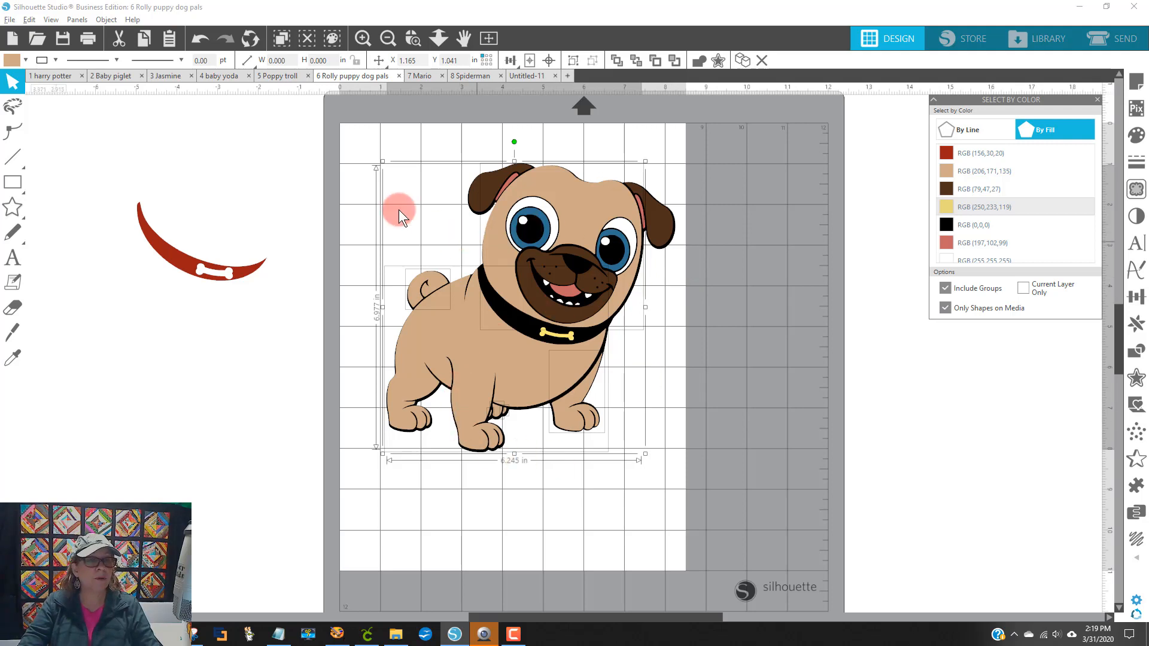
click(108, 20)
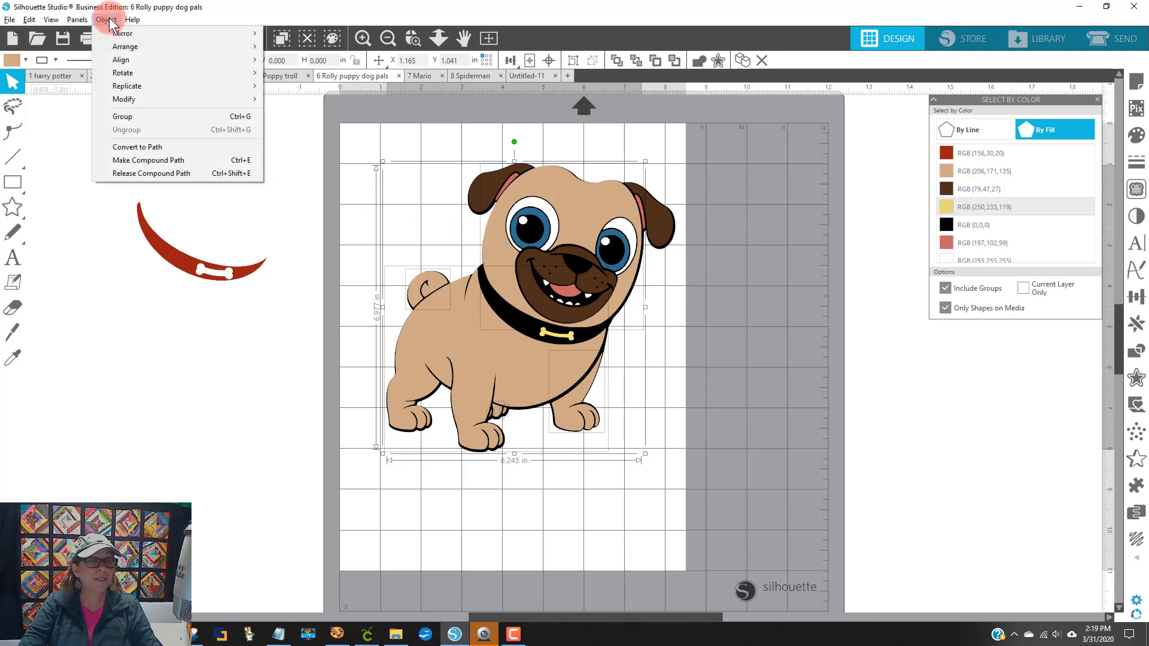
click(161, 158)
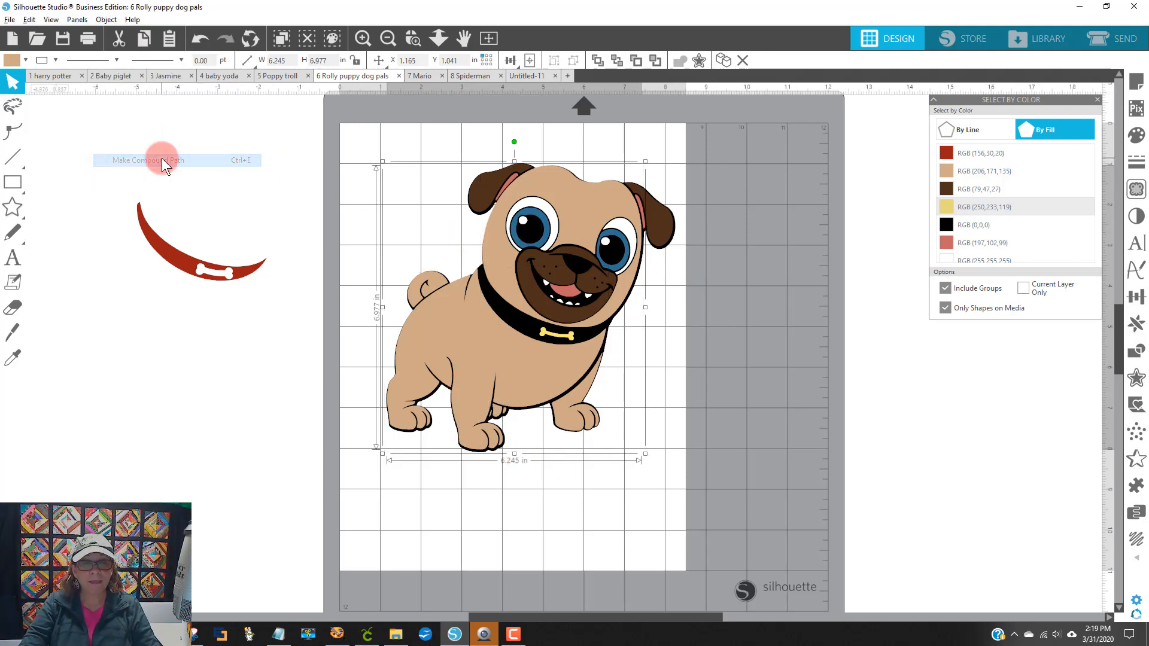
drag(404, 358, 128, 270)
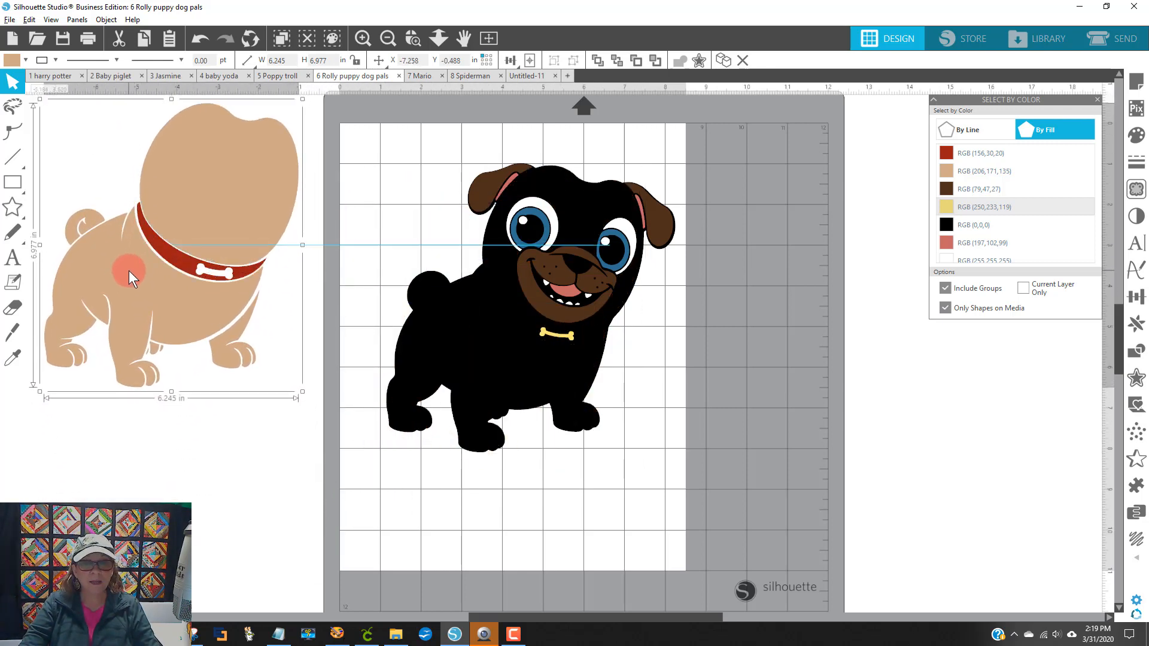
click(736, 299)
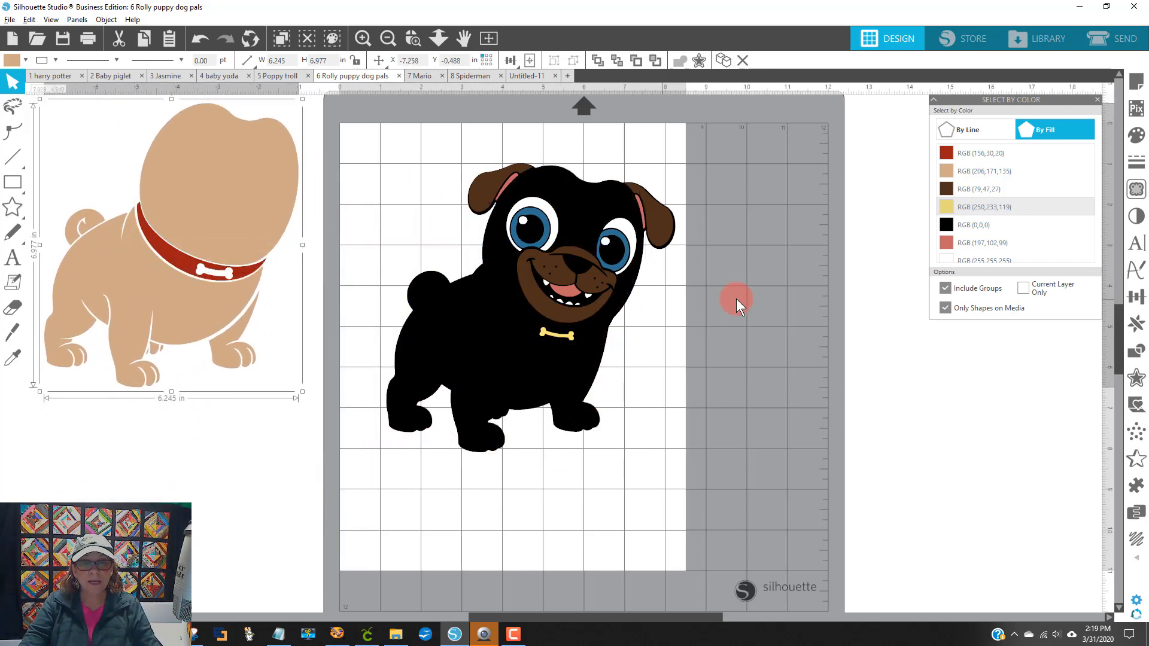
Make all dark brown pieces, RGB (79,47,27), one compound path and place it on the tan head beside the mat
click(1001, 187)
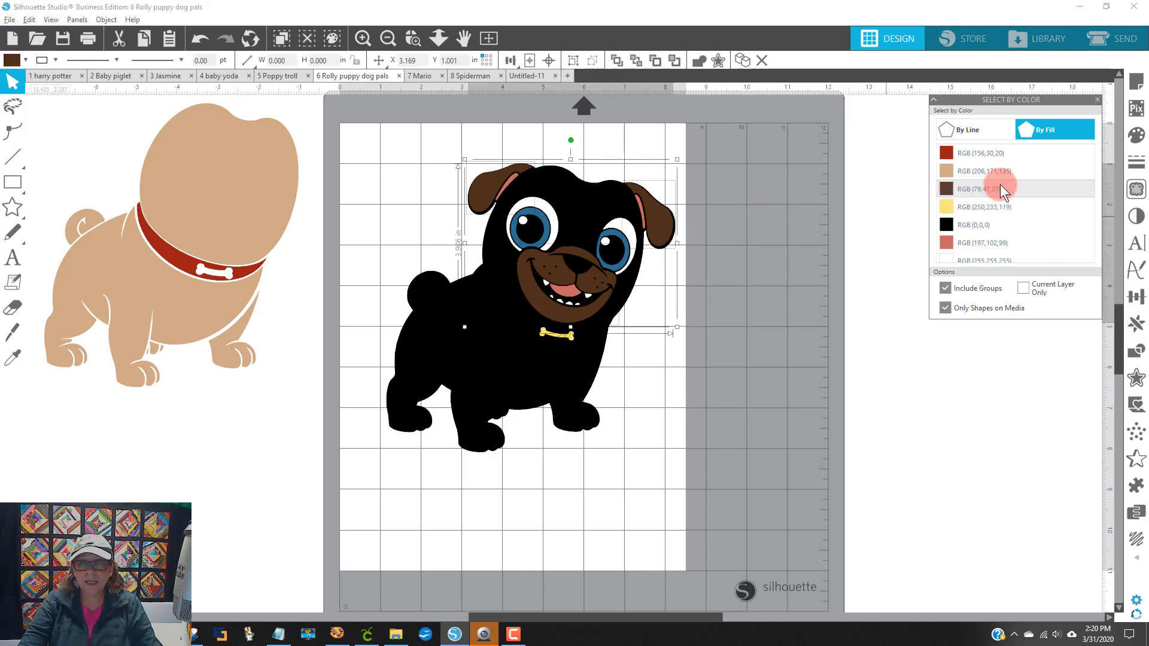
click(504, 147)
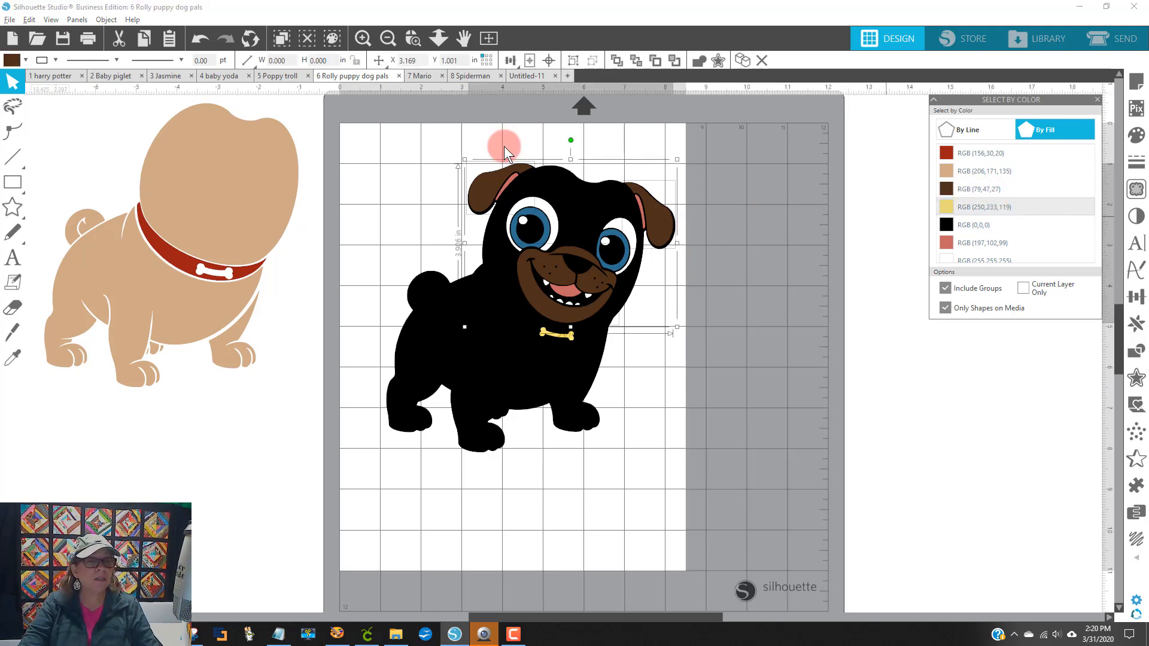
click(112, 18)
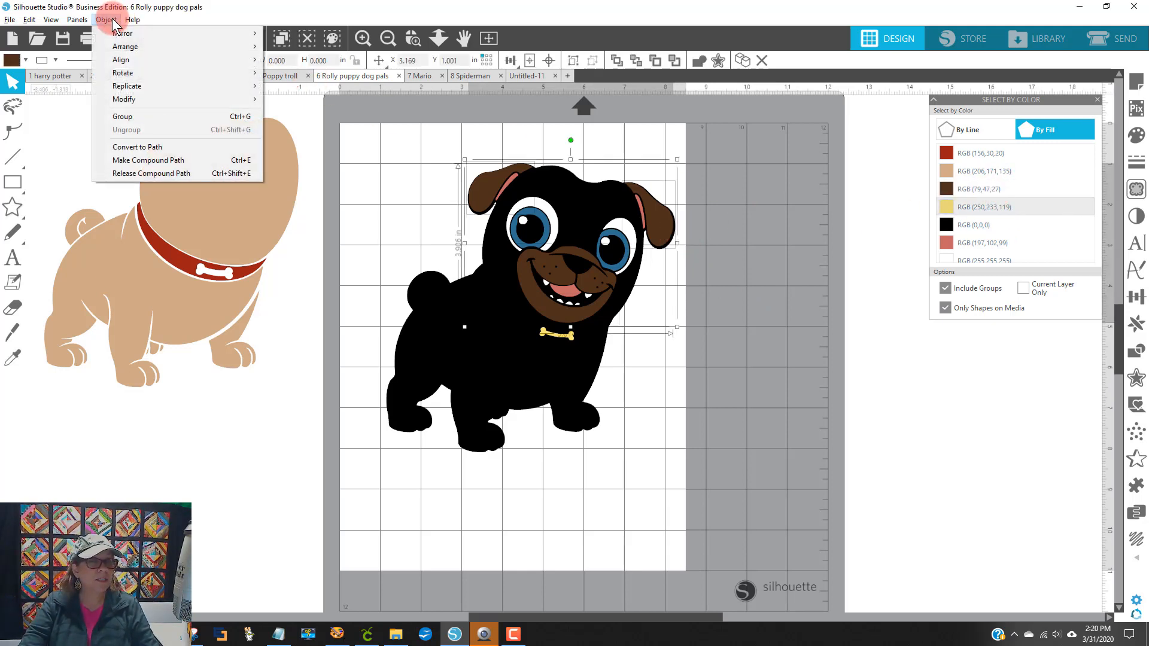
click(131, 160)
drag(569, 264, 245, 210)
Select the yellow bone, RGB (250,233,119), by fill and fit it into the bone opening of the red collar beside the mat
click(977, 197)
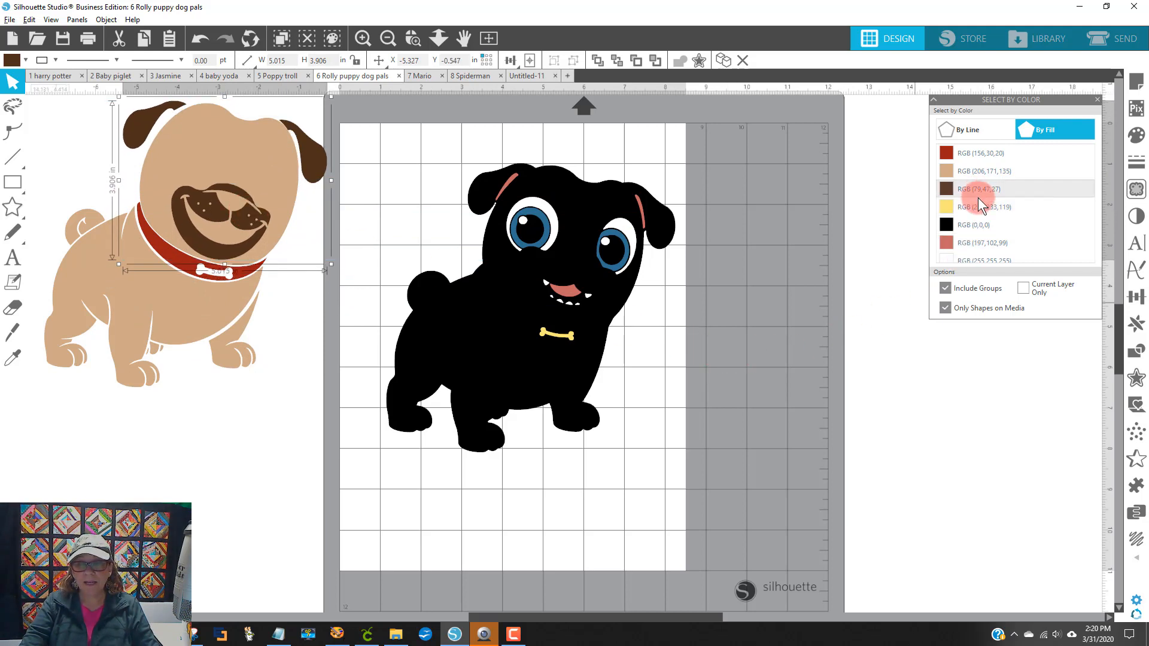
click(978, 211)
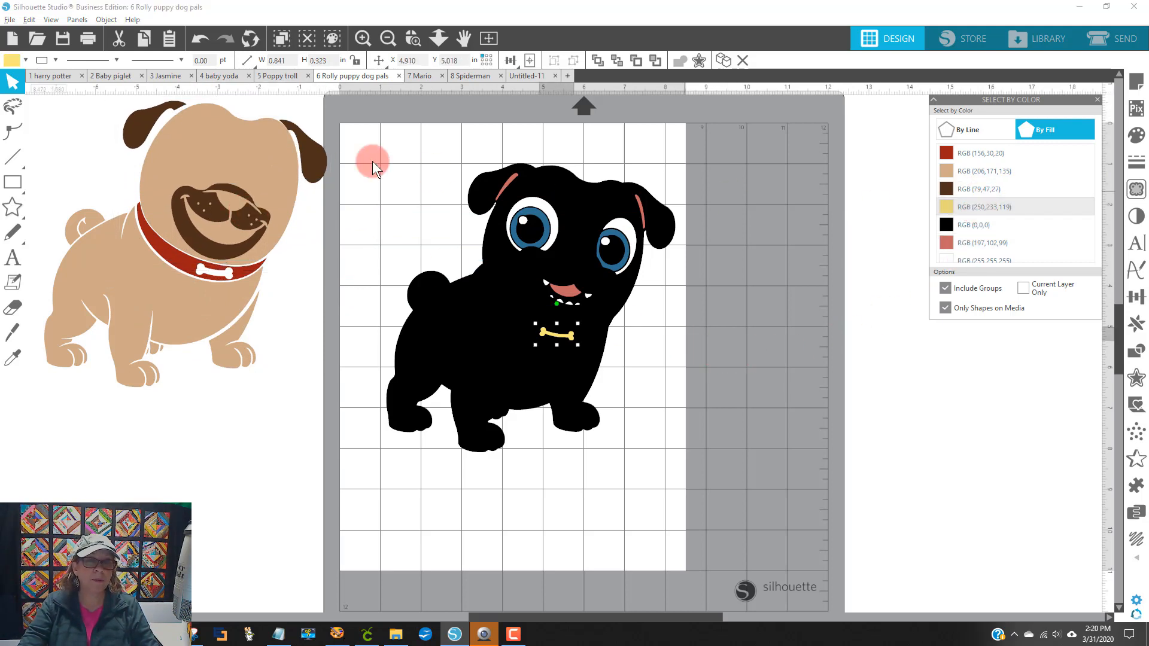
click(106, 20)
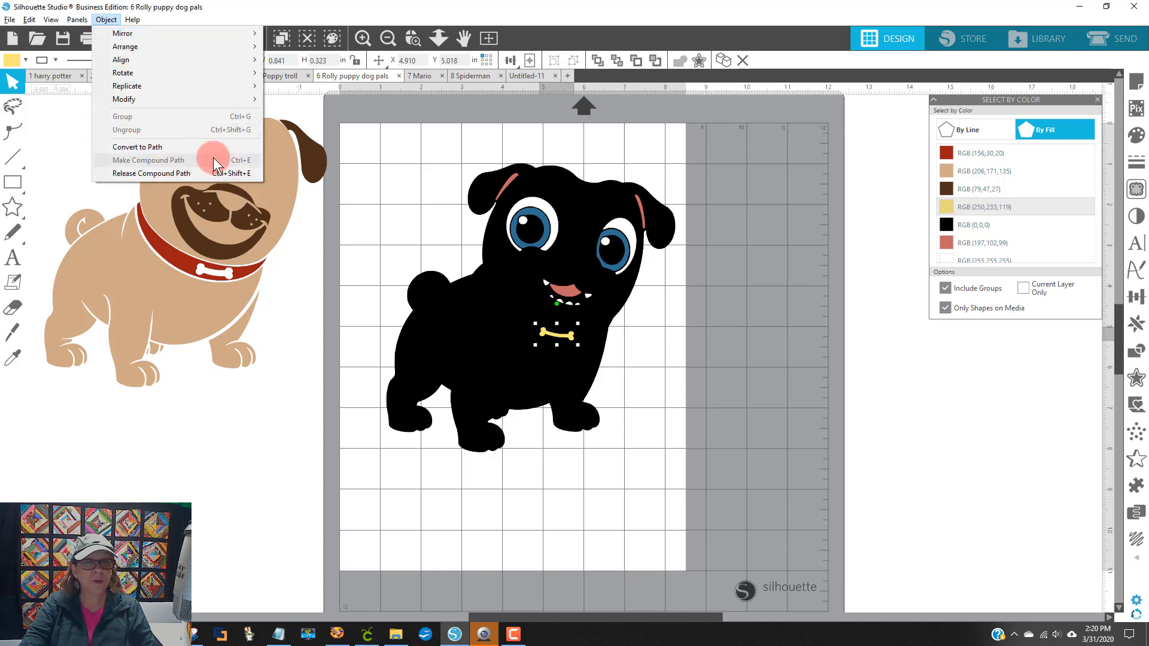
drag(544, 331, 203, 270)
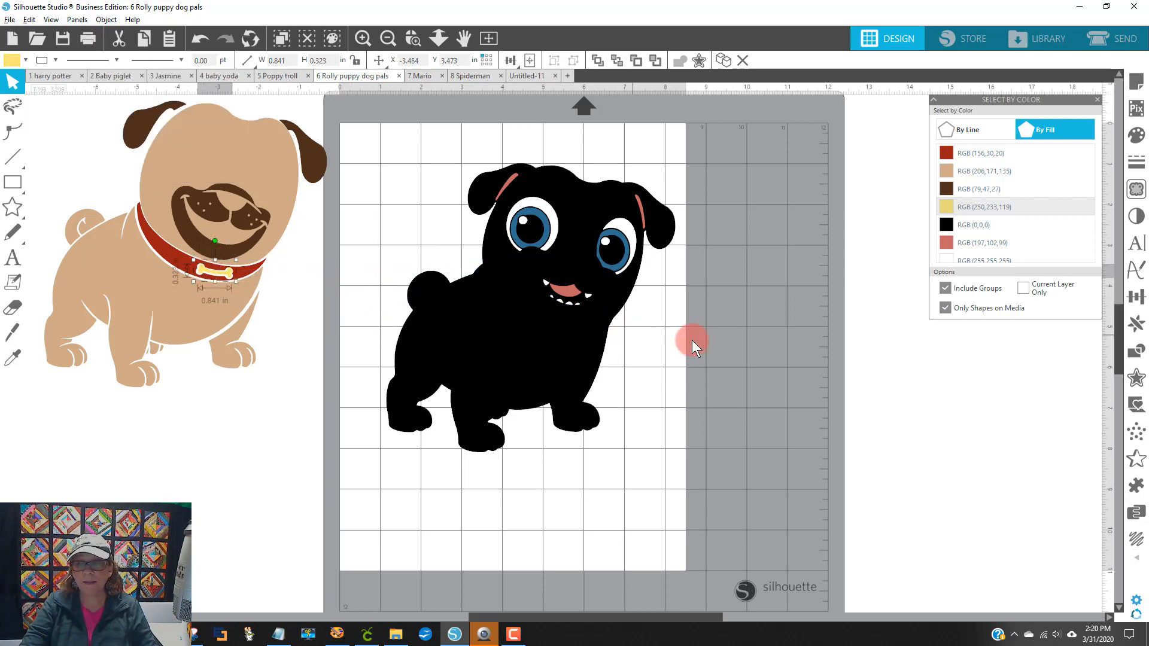
Select all black pieces, RGB (0,0,0), release their compound paths and move them into place with the tan and brown pieces beside the mat
click(982, 224)
click(728, 365)
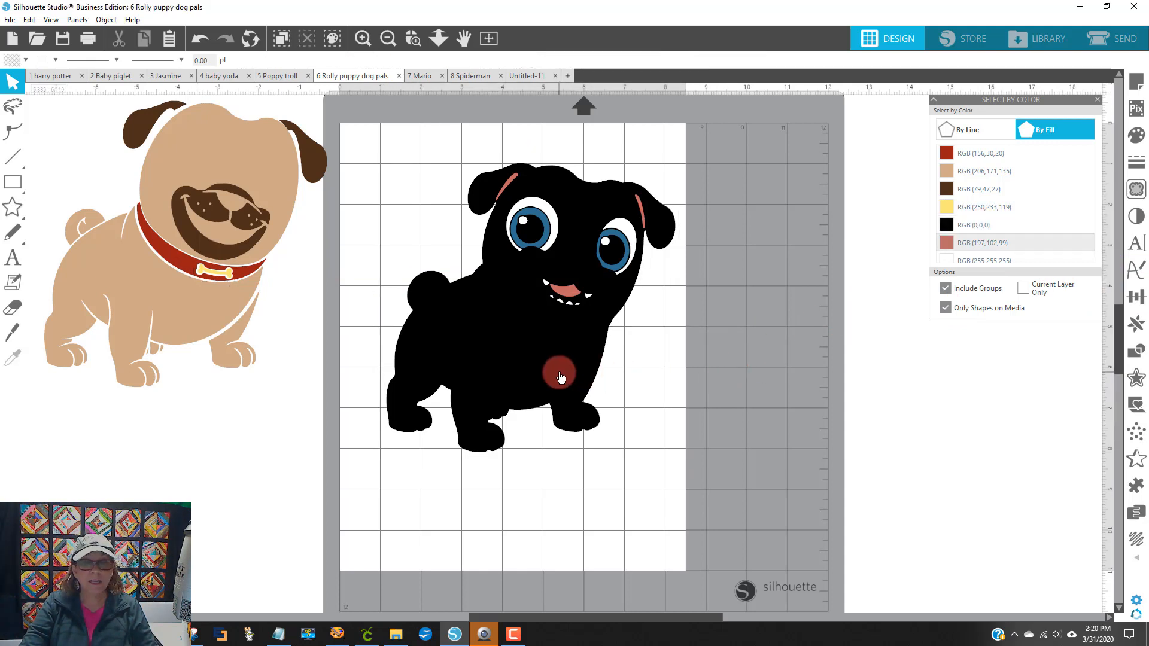
click(1024, 225)
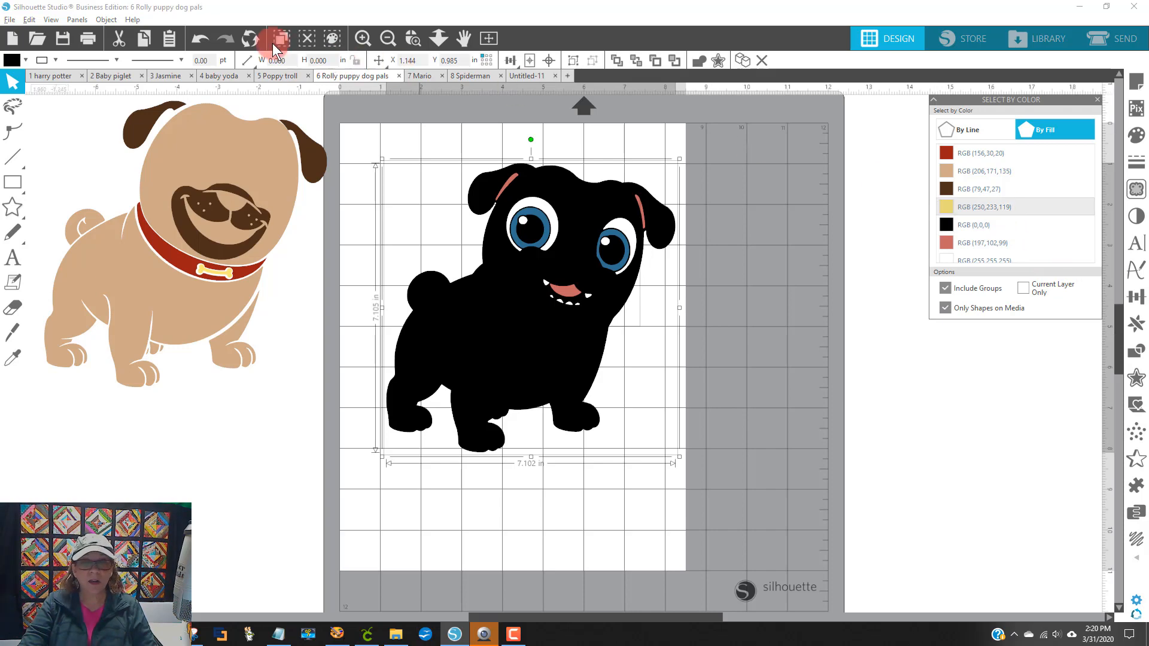
click(107, 19)
click(183, 173)
drag(482, 365, 156, 295)
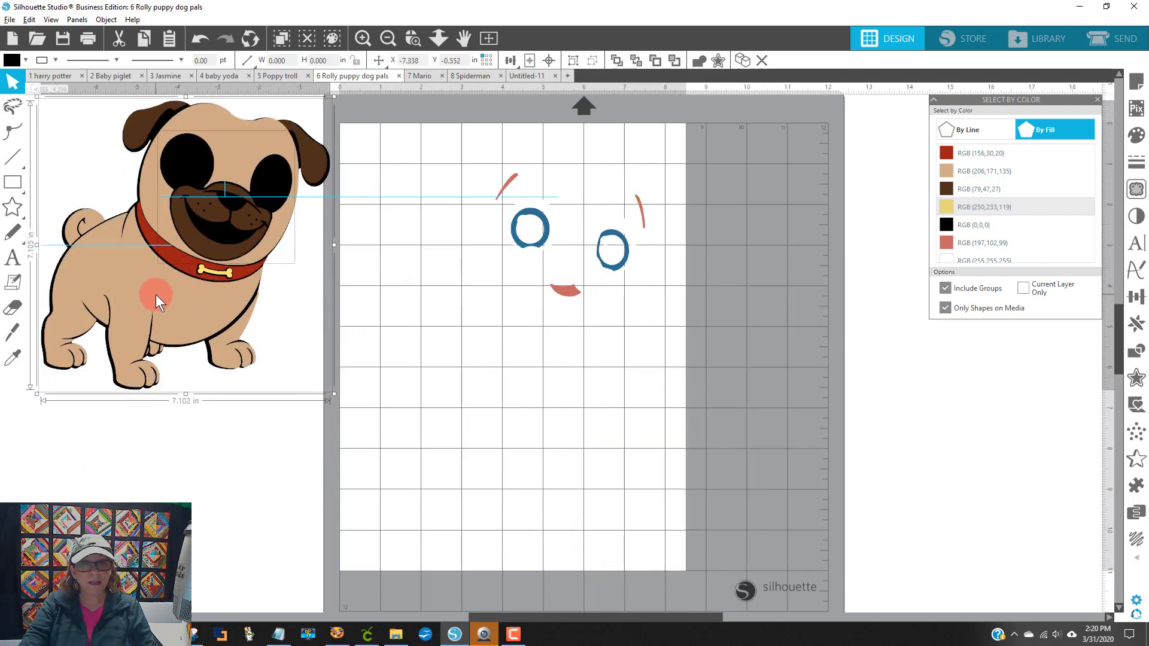
click(482, 445)
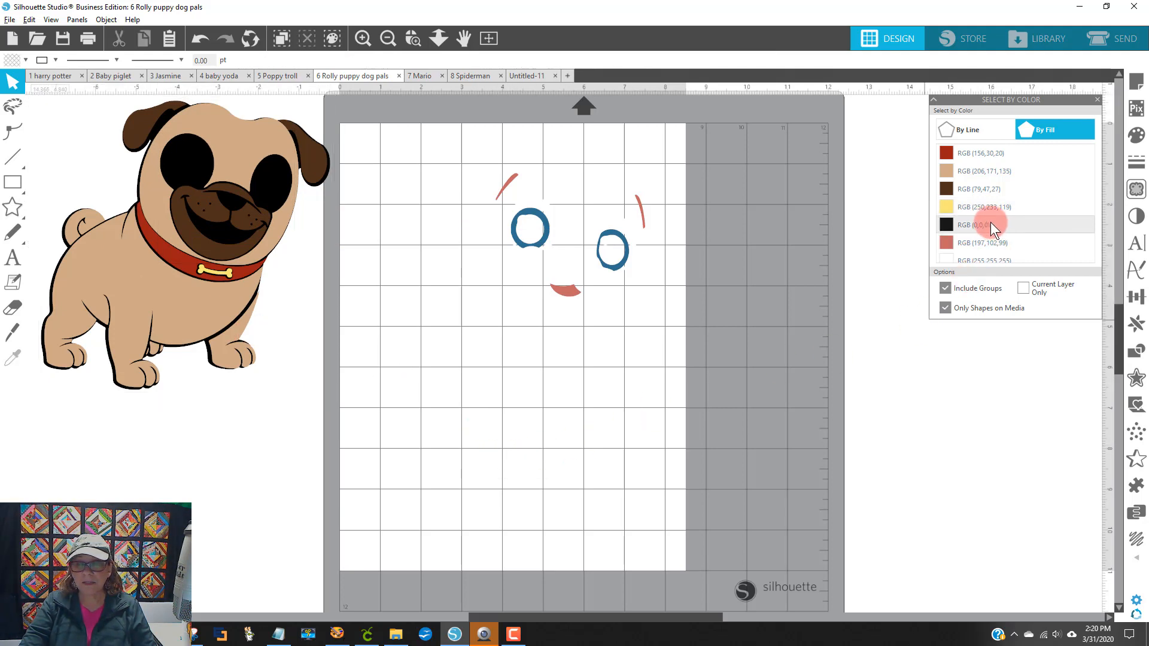
Make the pink ear and tongue pieces, RGB (197,102,99), one compound path and move it into place on the pug beside the mat
click(975, 242)
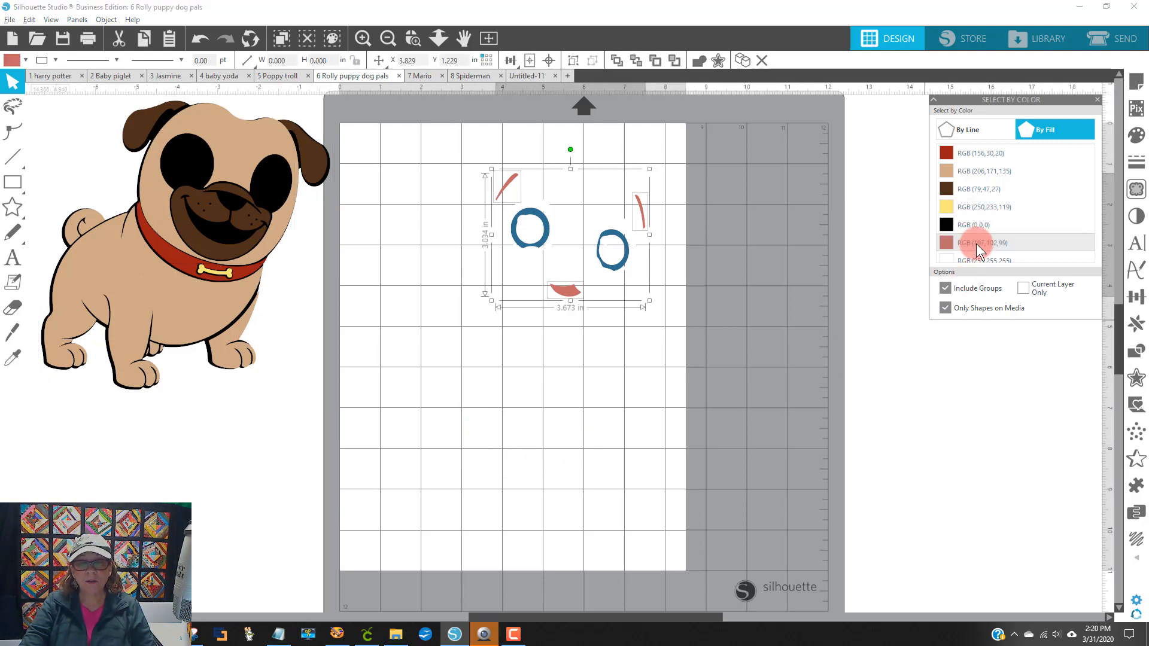
right_click(566, 288)
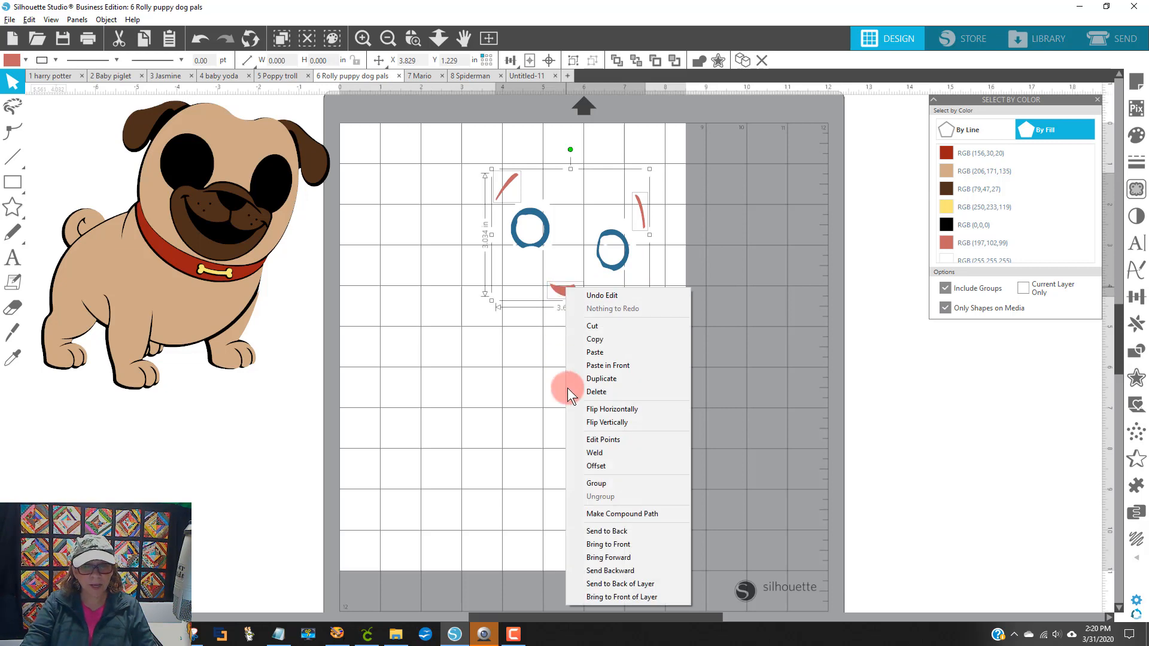
click(626, 514)
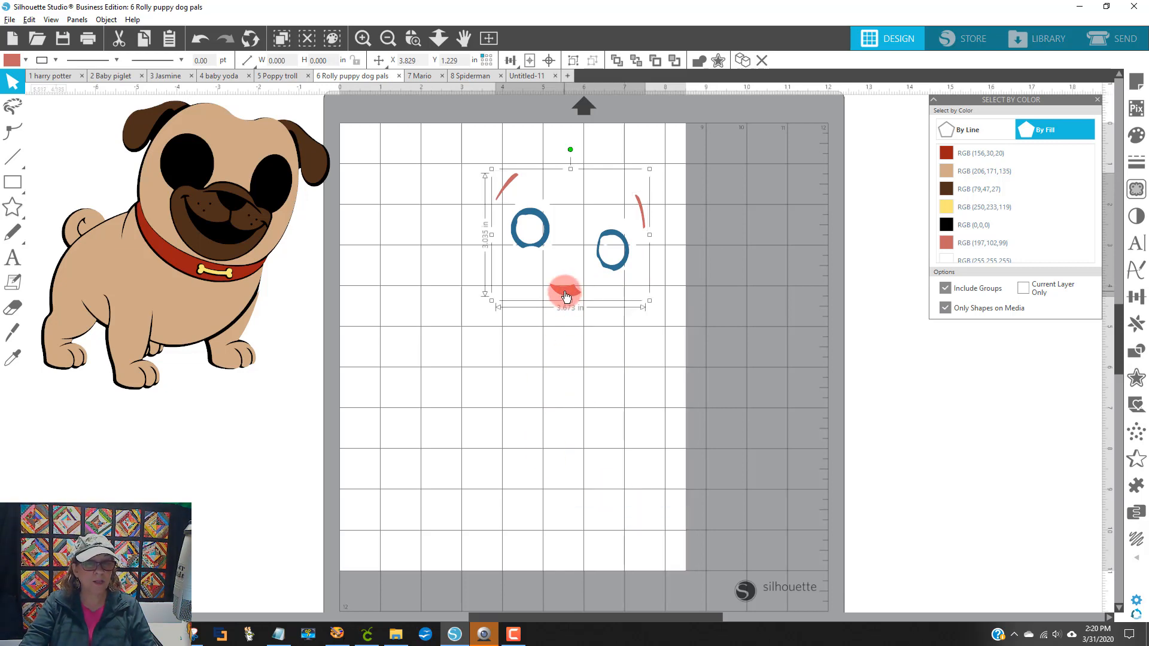
drag(566, 295, 224, 229)
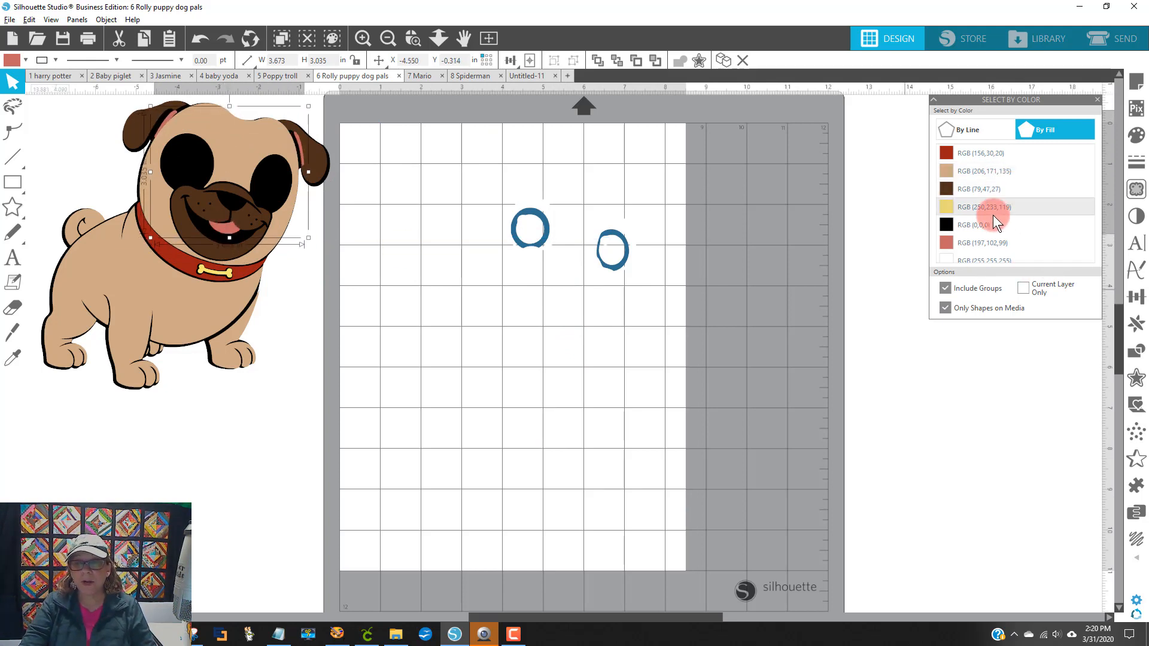
scroll(1003, 262, down, 1)
click(968, 238)
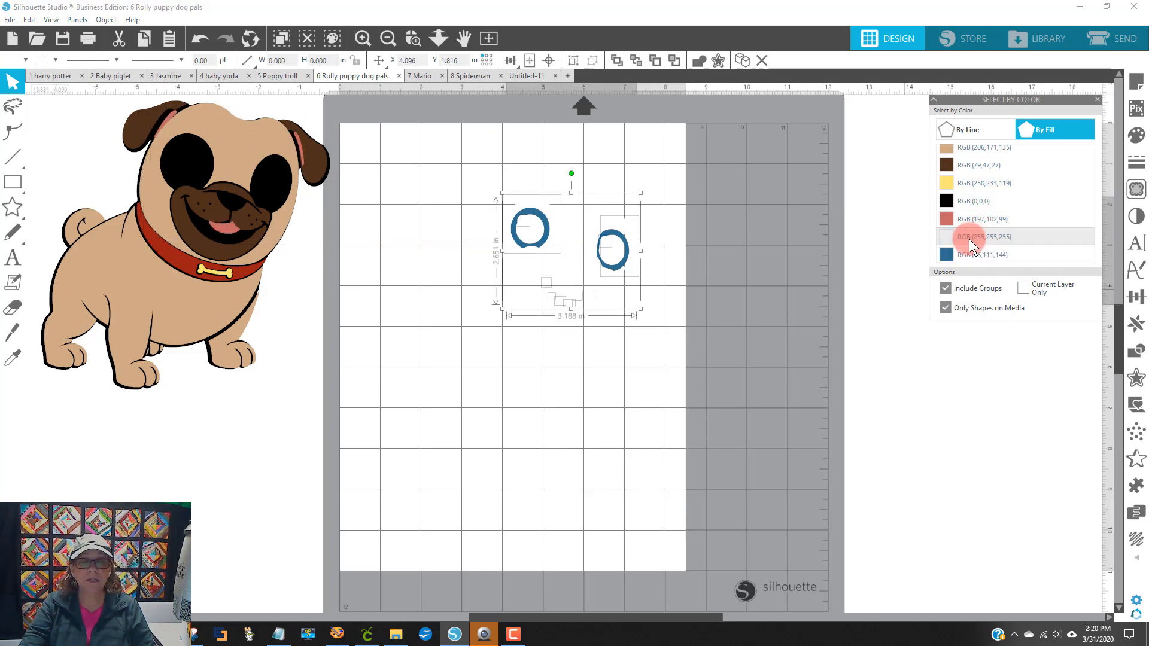
right_click(530, 239)
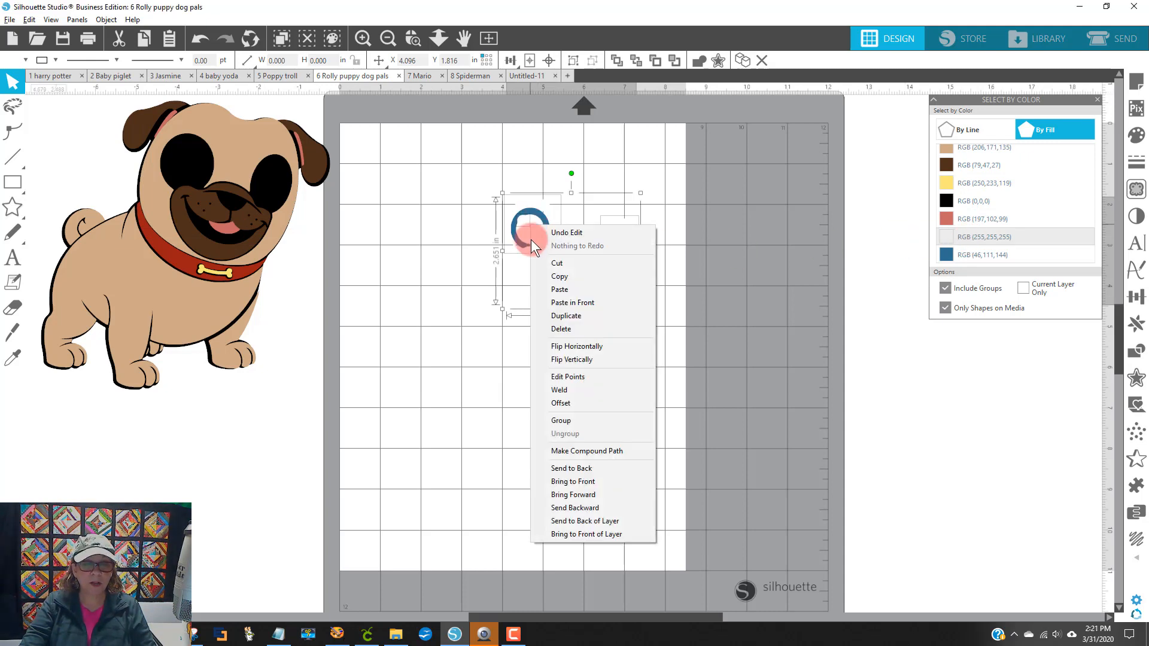
click(731, 293)
right_click(523, 232)
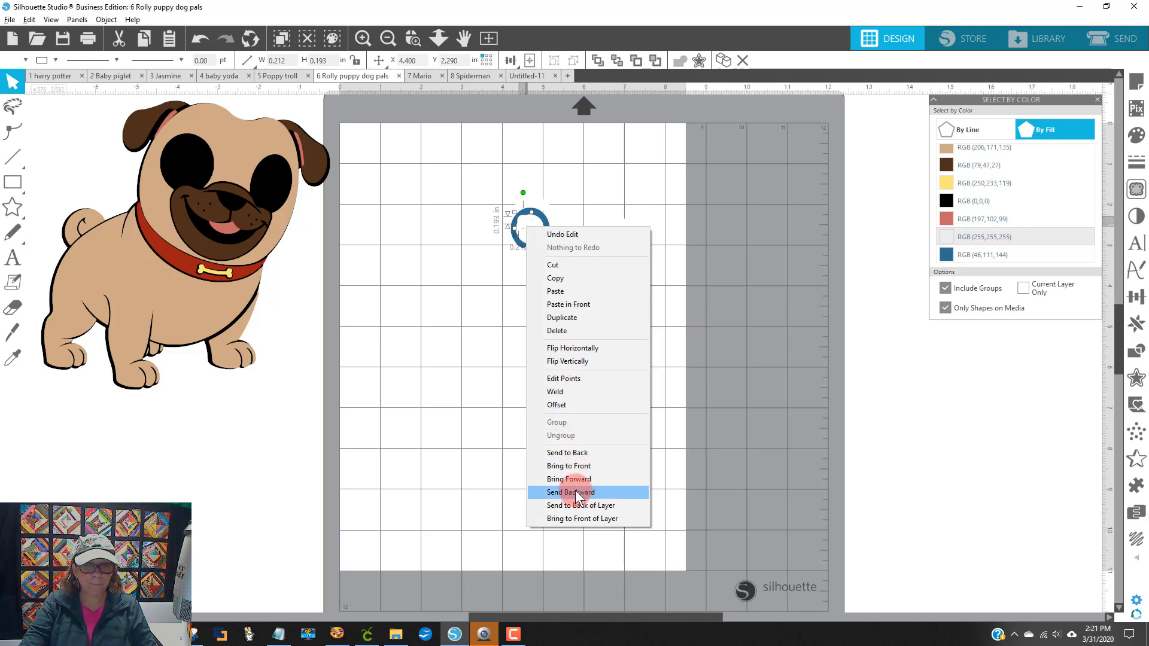
click(444, 406)
click(533, 252)
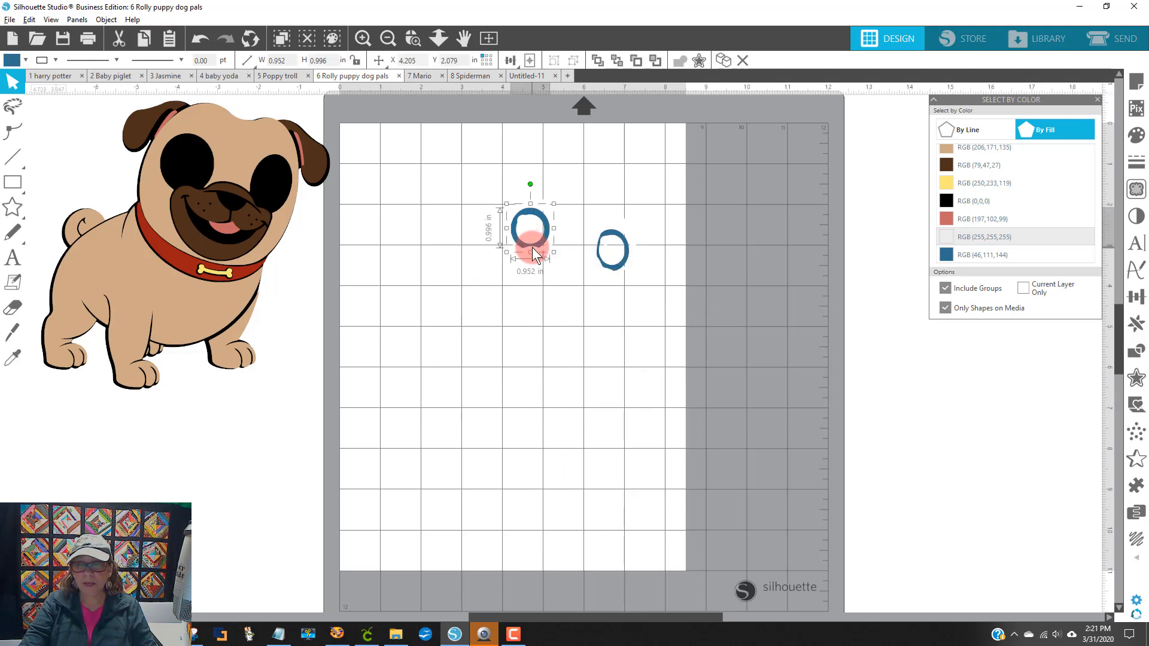
Select the white pieces, RGB (255,255,255), by fill, make them one compound path and place them in the pug's eyes and mouth
click(1001, 239)
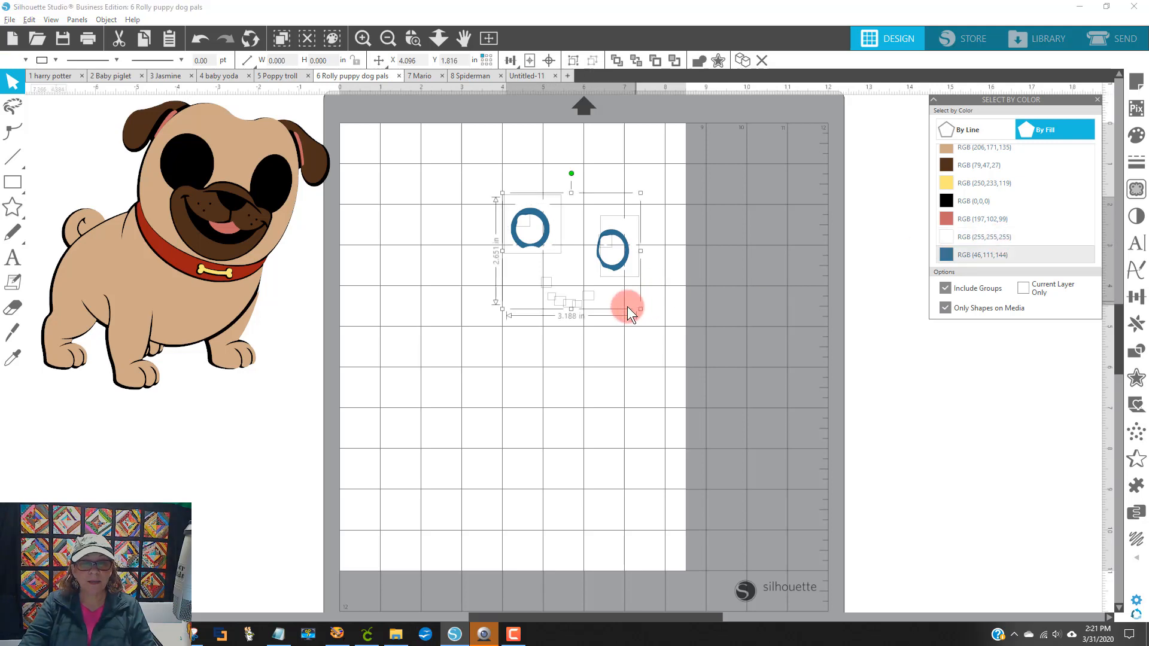
right_click(572, 303)
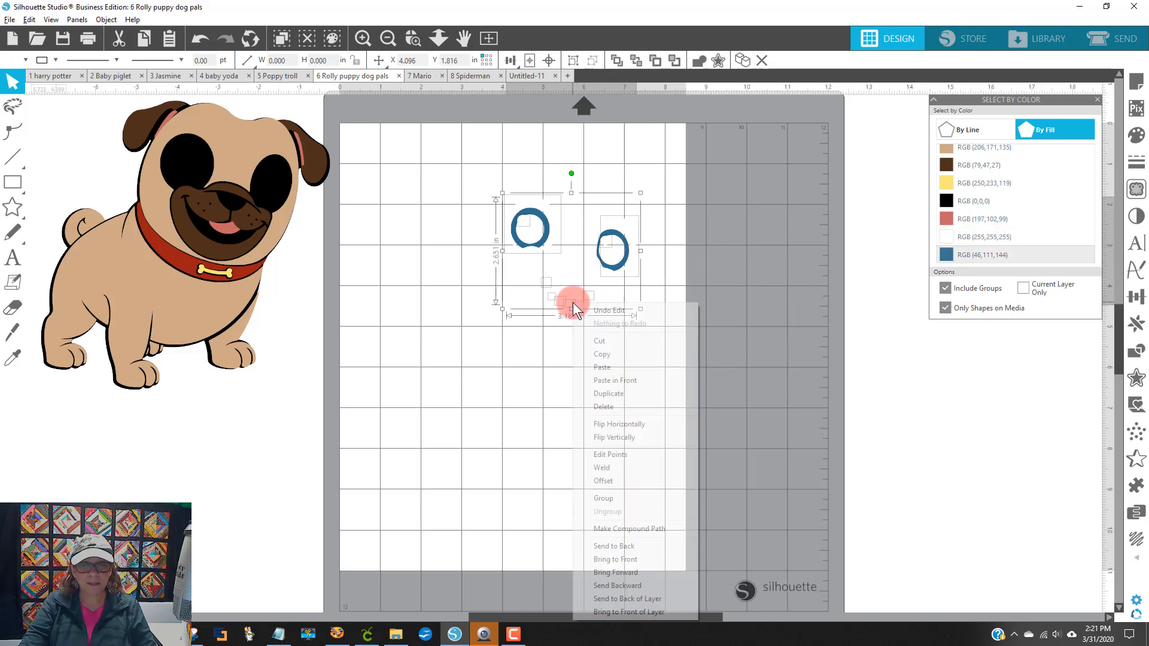
click(644, 528)
drag(526, 235, 180, 167)
click(550, 393)
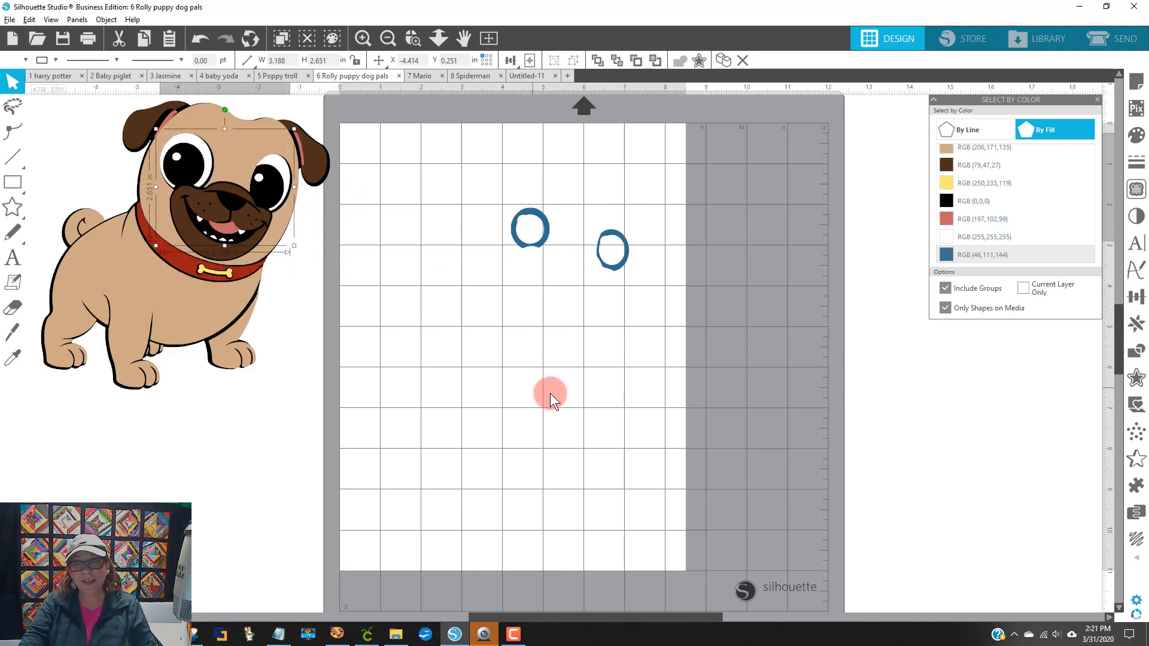
Make the blue iris pieces, RGB (46,111,144), one compound path, place them in the pug's eyes and check the mat for leftover pieces
click(990, 256)
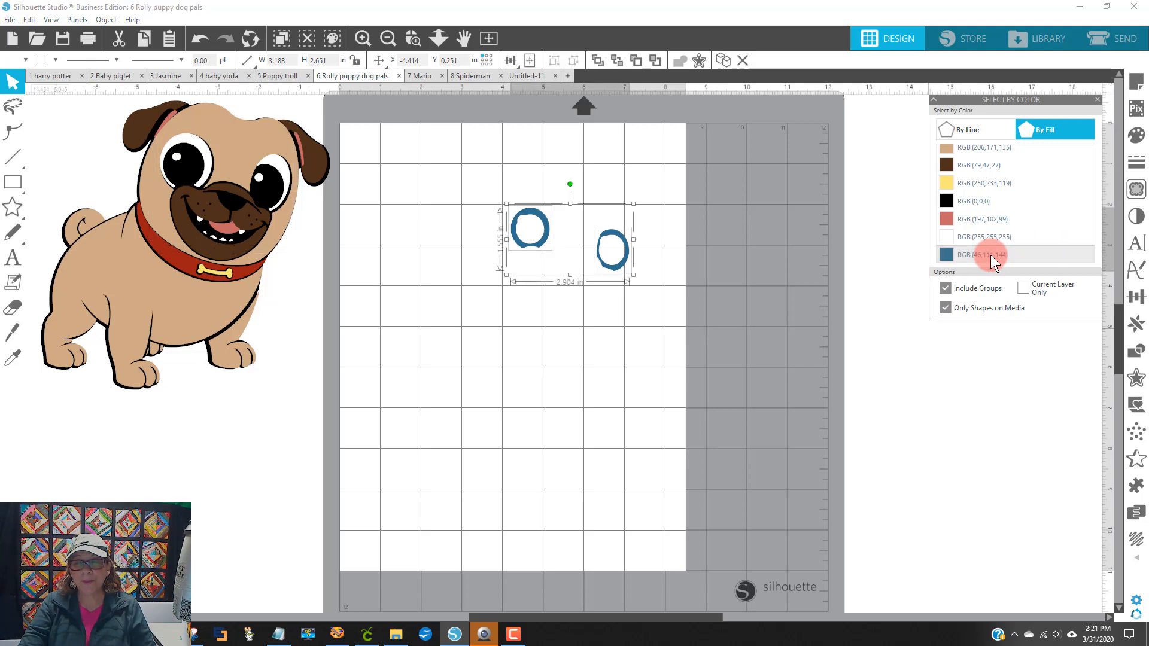
right_click(608, 250)
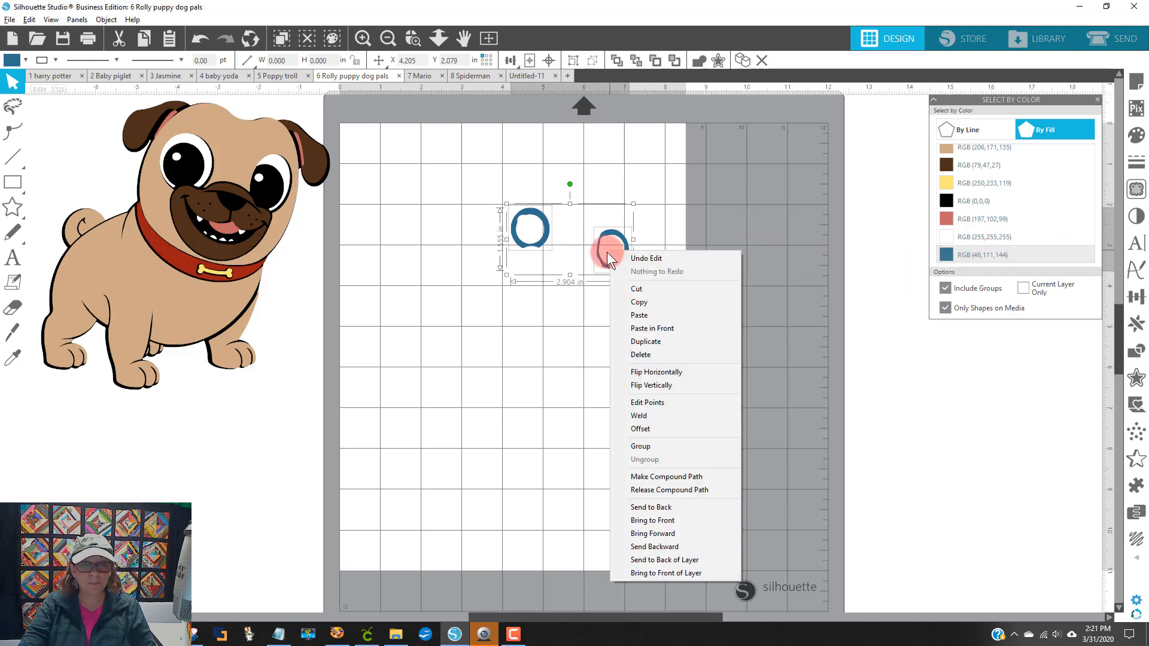
click(688, 476)
drag(512, 239, 175, 178)
drag(412, 149, 672, 390)
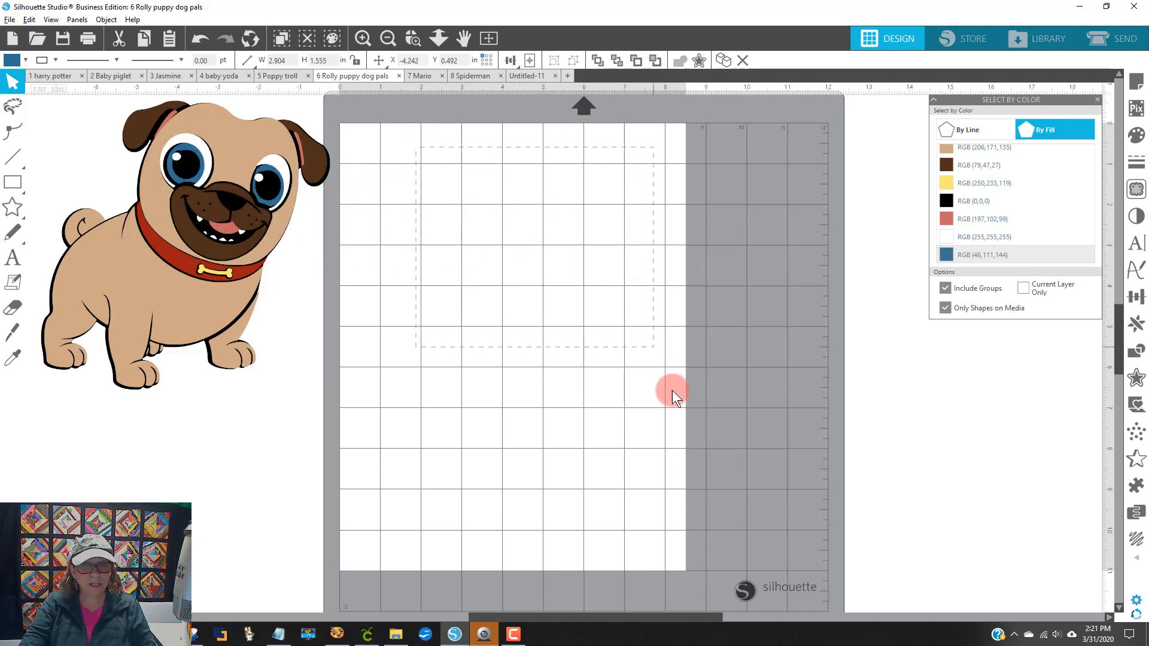
drag(727, 515, 726, 514)
drag(377, 125, 680, 503)
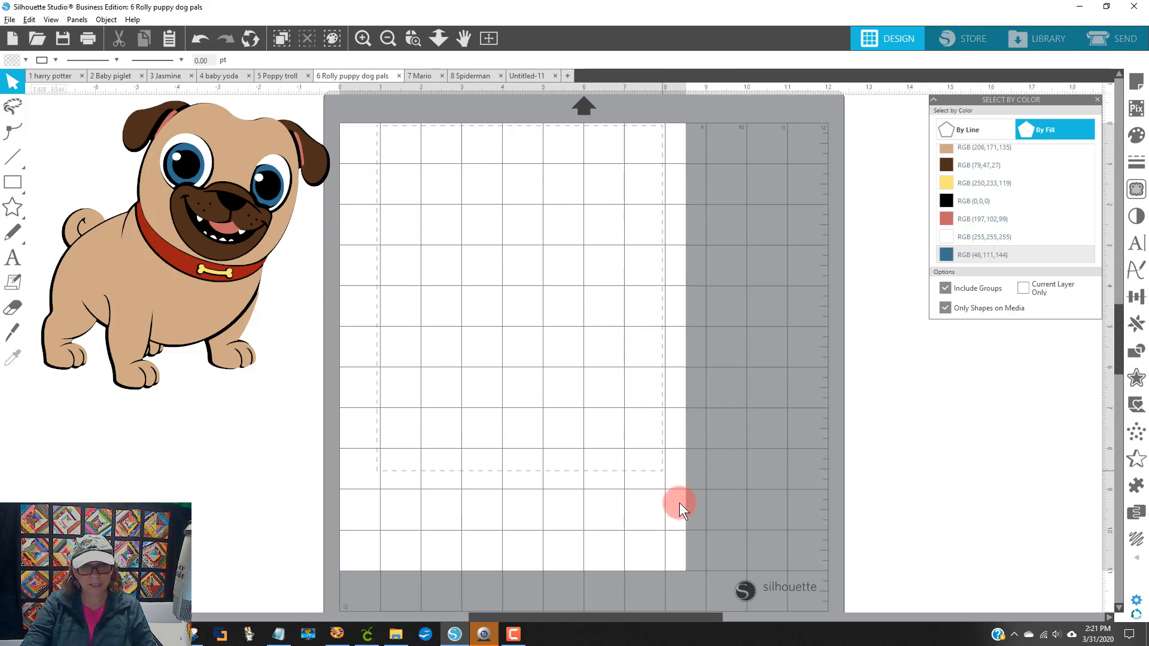
drag(338, 118, 716, 572)
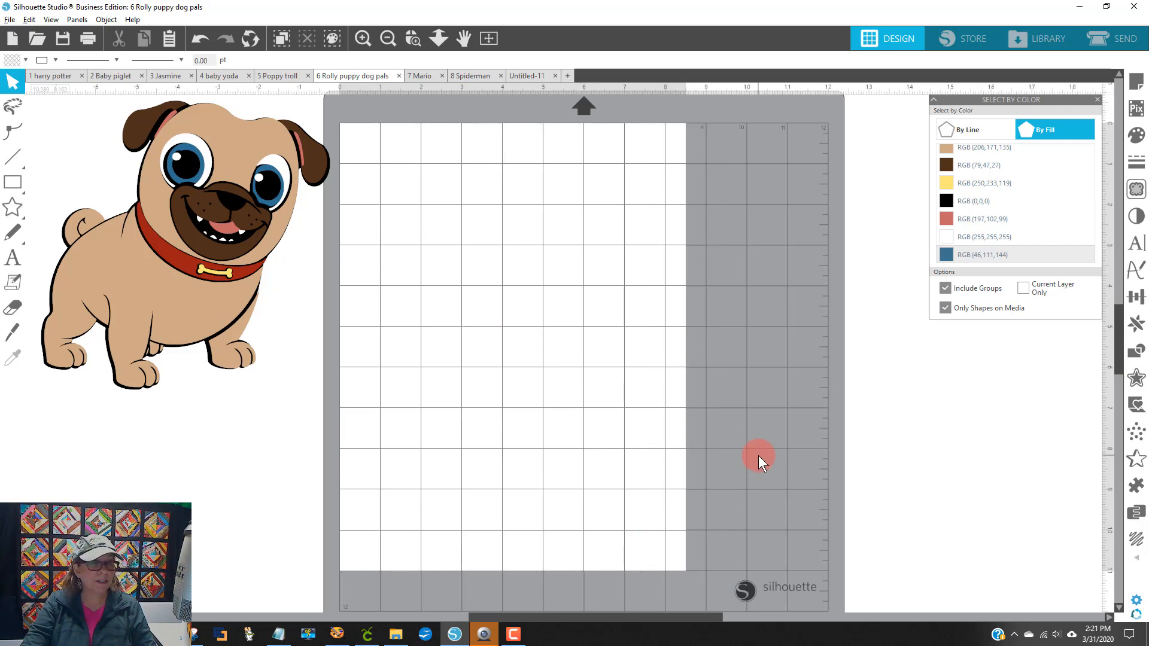
Select the entire assembled pug, move it onto the mat and group it
drag(361, 411, 13, 82)
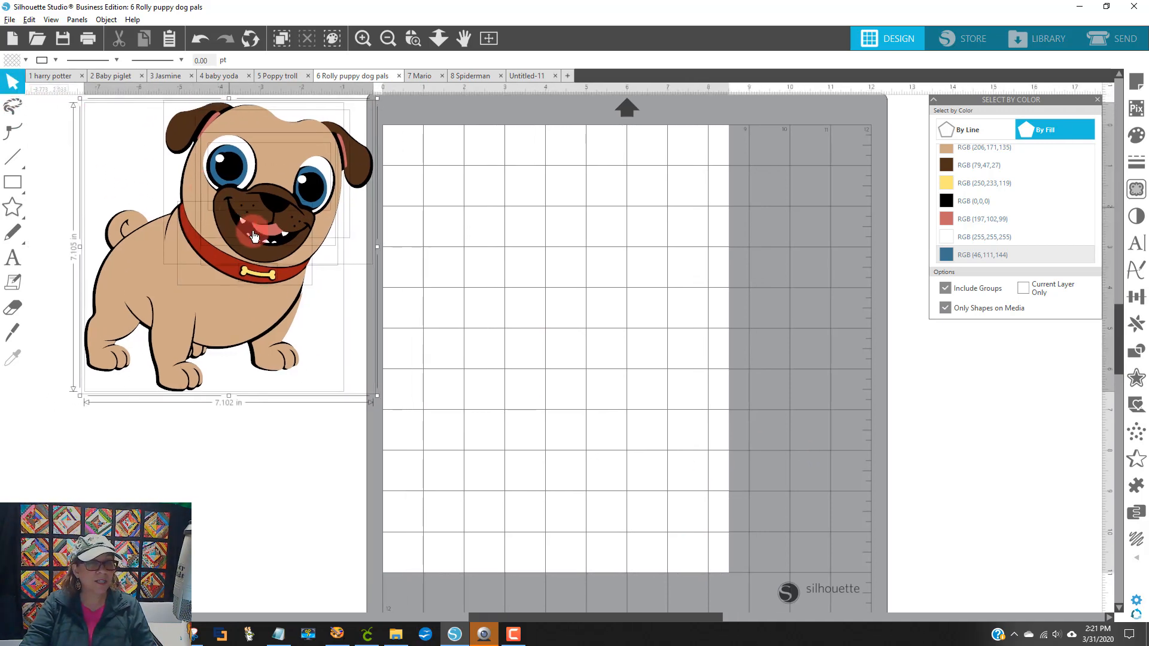
drag(245, 254, 637, 334)
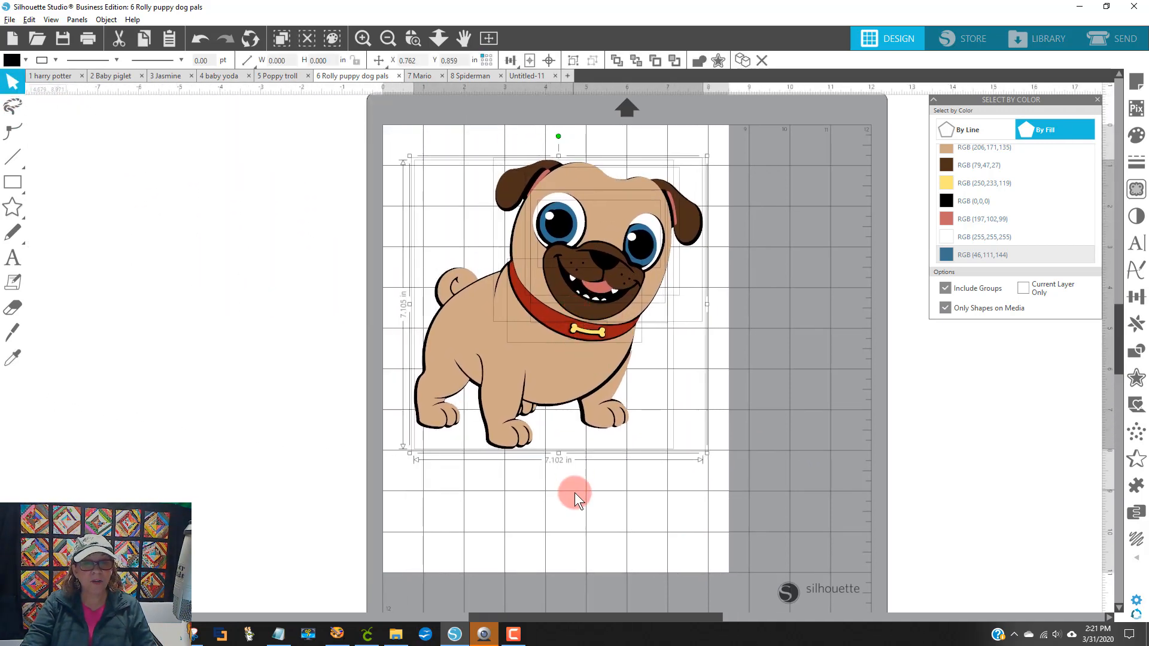
right_click(537, 376)
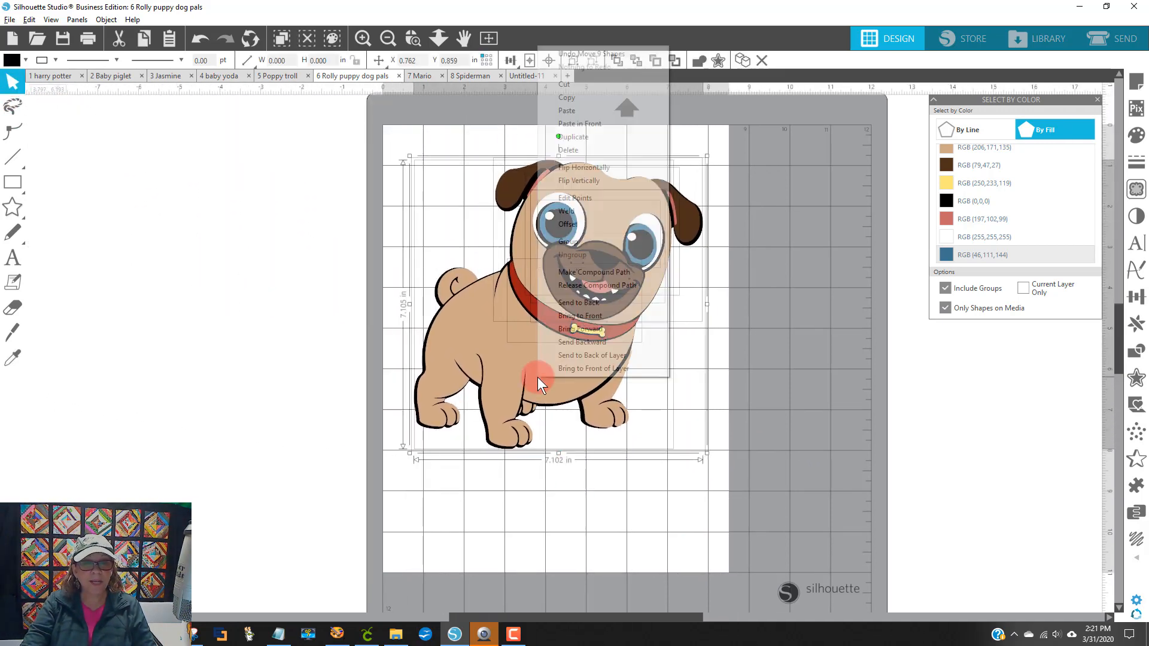
click(584, 240)
click(748, 257)
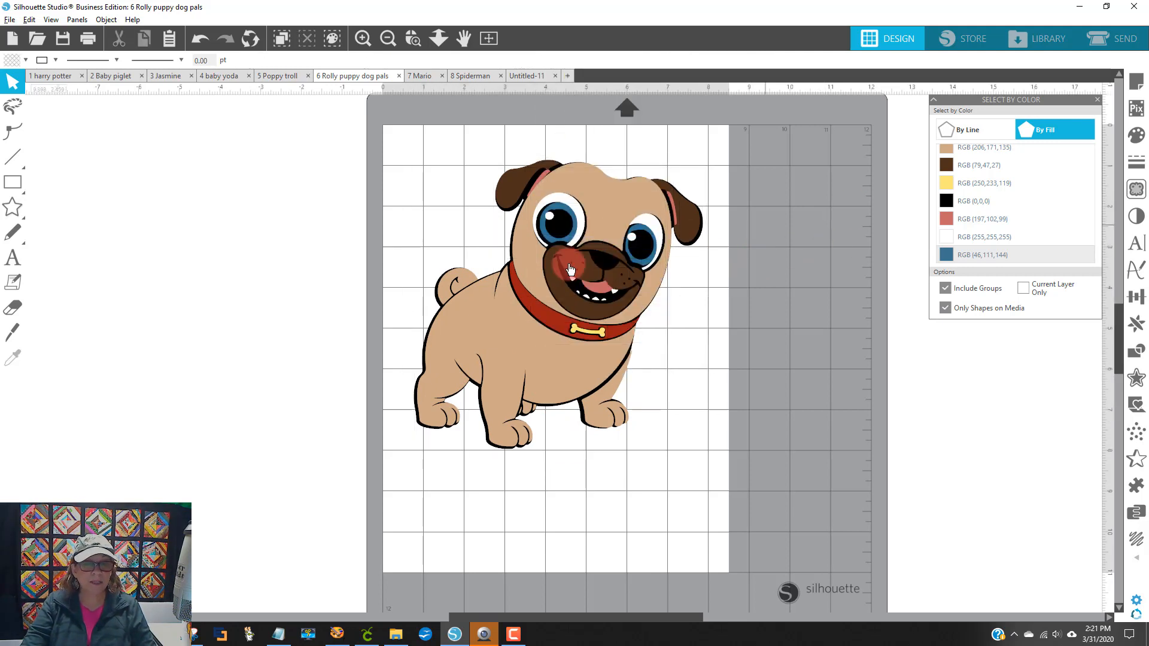
Set up the cut job by fill color and turn off cutting for every listed fill color
click(1121, 41)
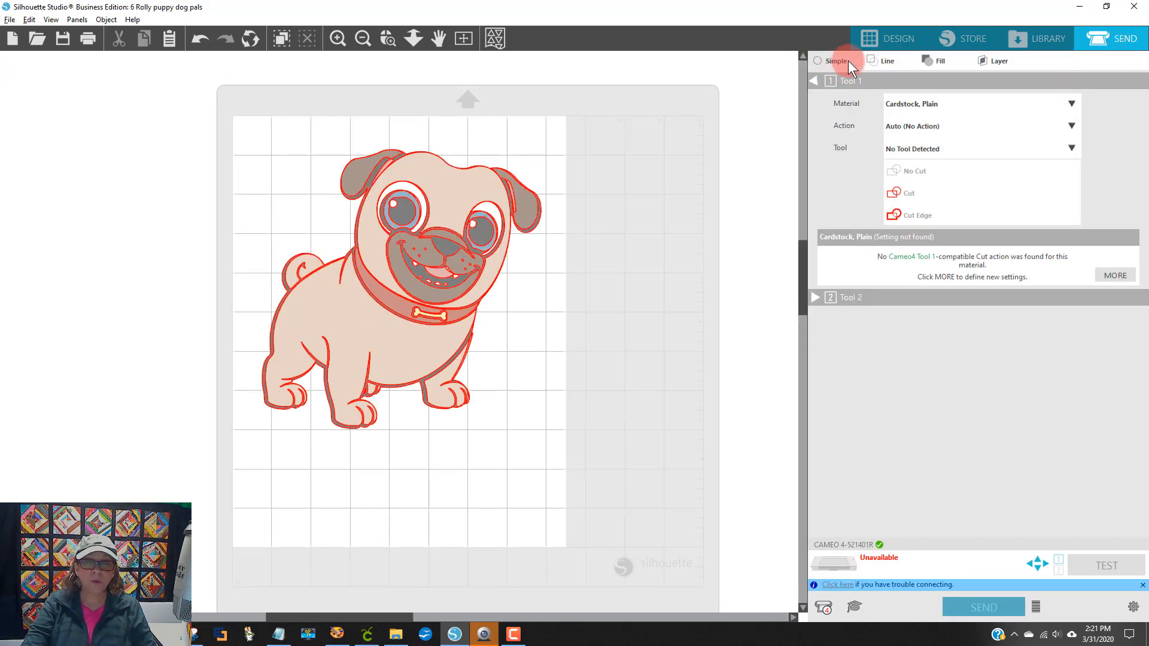
click(951, 60)
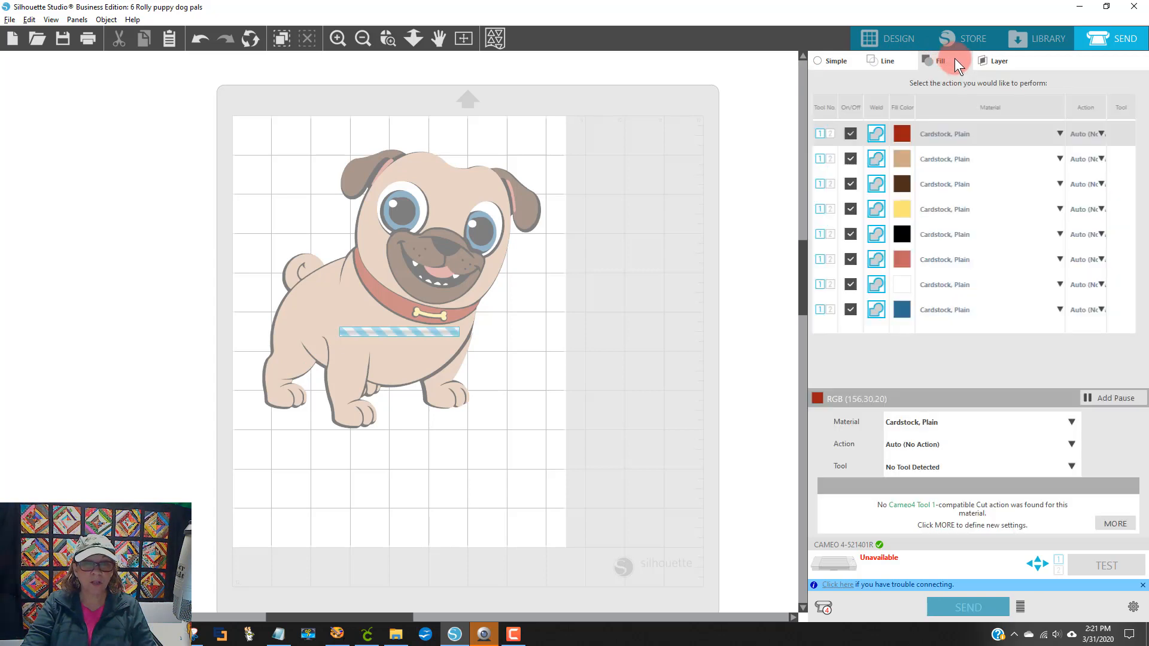
click(852, 135)
click(850, 159)
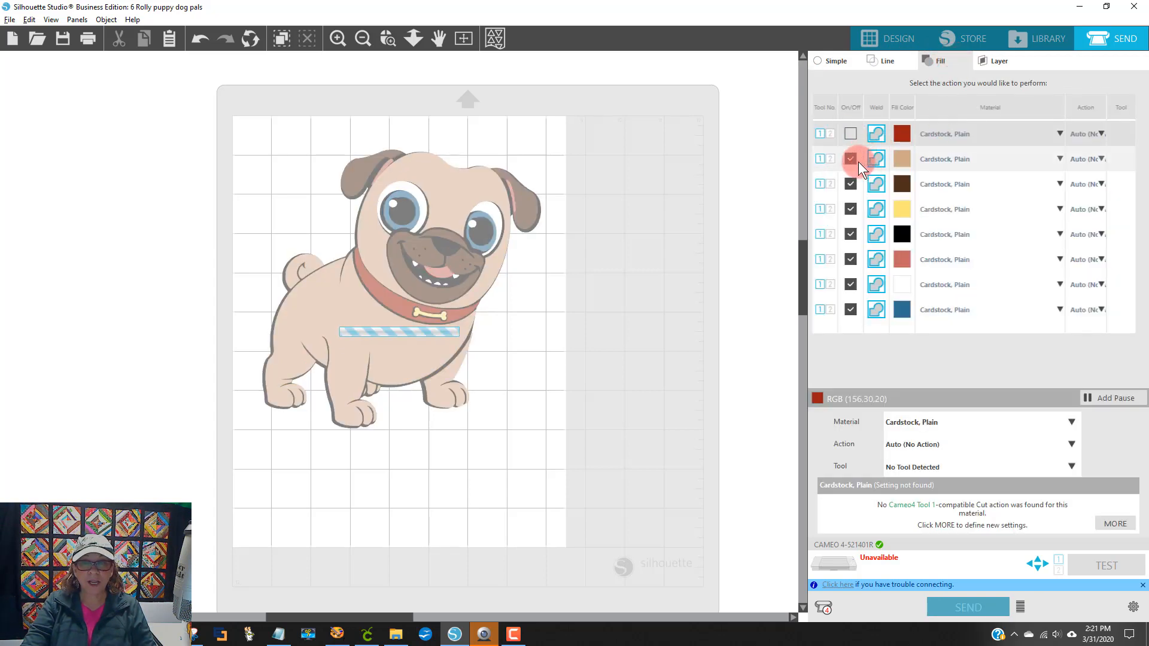
click(851, 185)
click(849, 210)
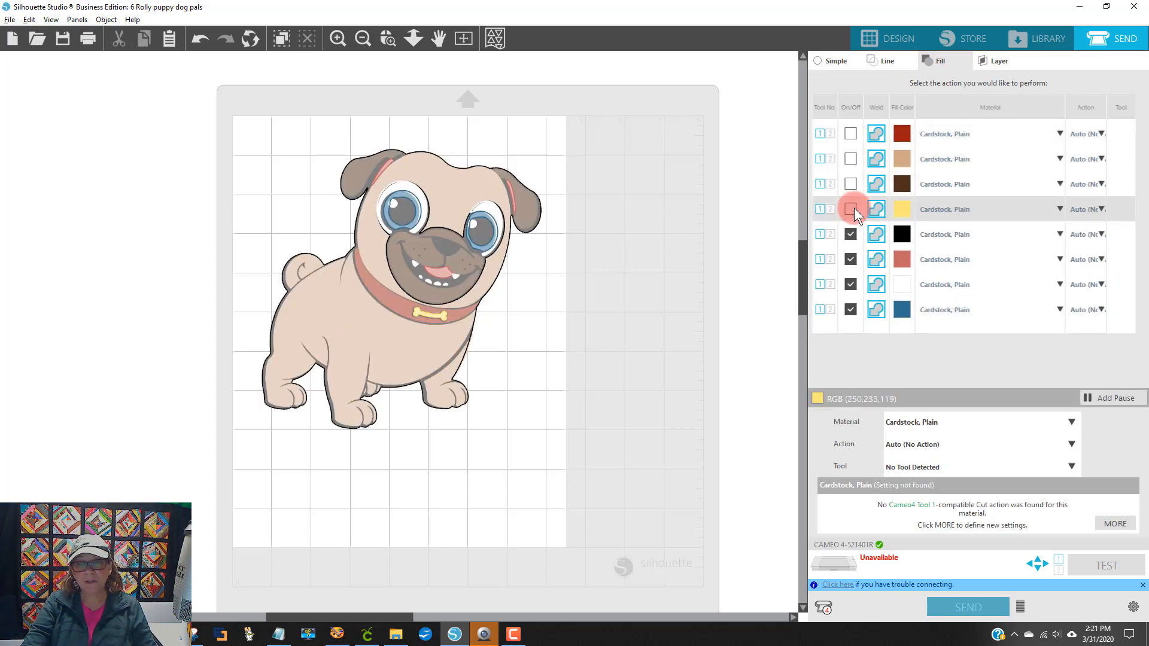
click(849, 232)
click(846, 259)
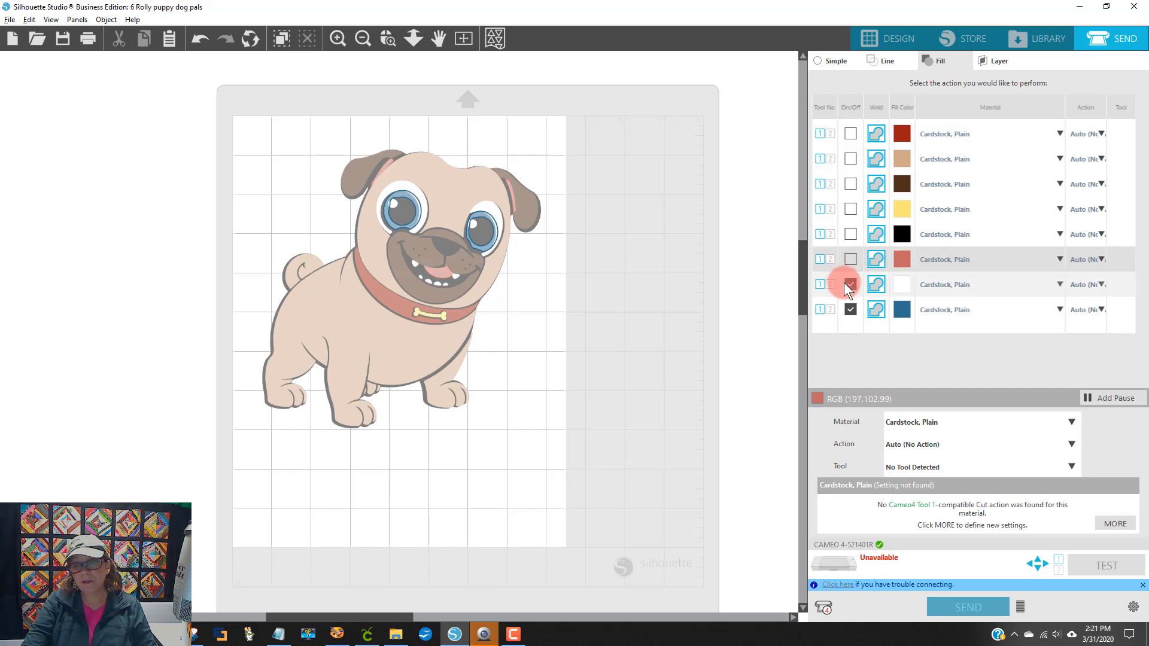
click(850, 285)
click(851, 307)
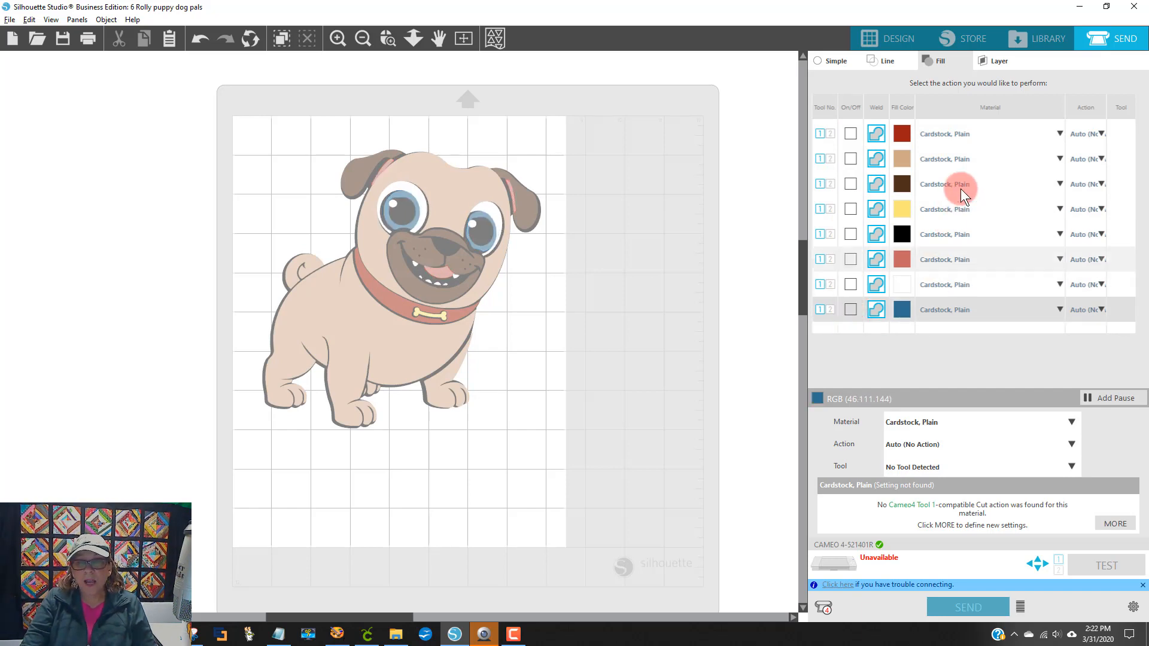
Set the red fill, RGB (156,30,20), to the Cut action with the AutoBlade and turn on its cutting
click(1101, 129)
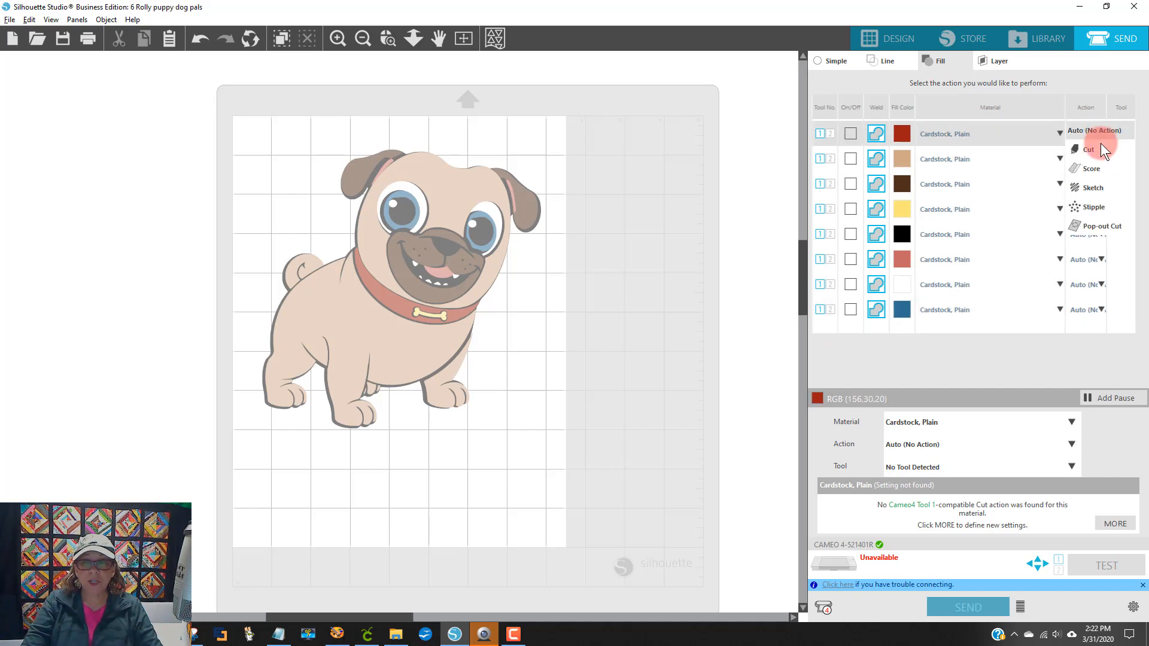
click(1096, 150)
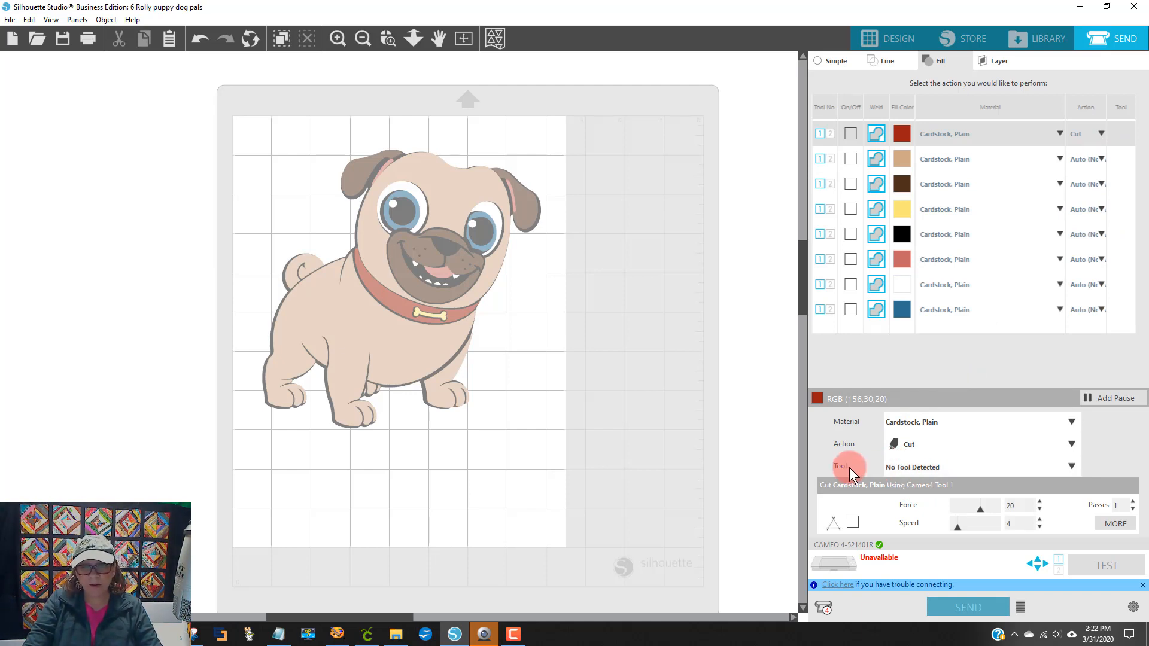
click(921, 468)
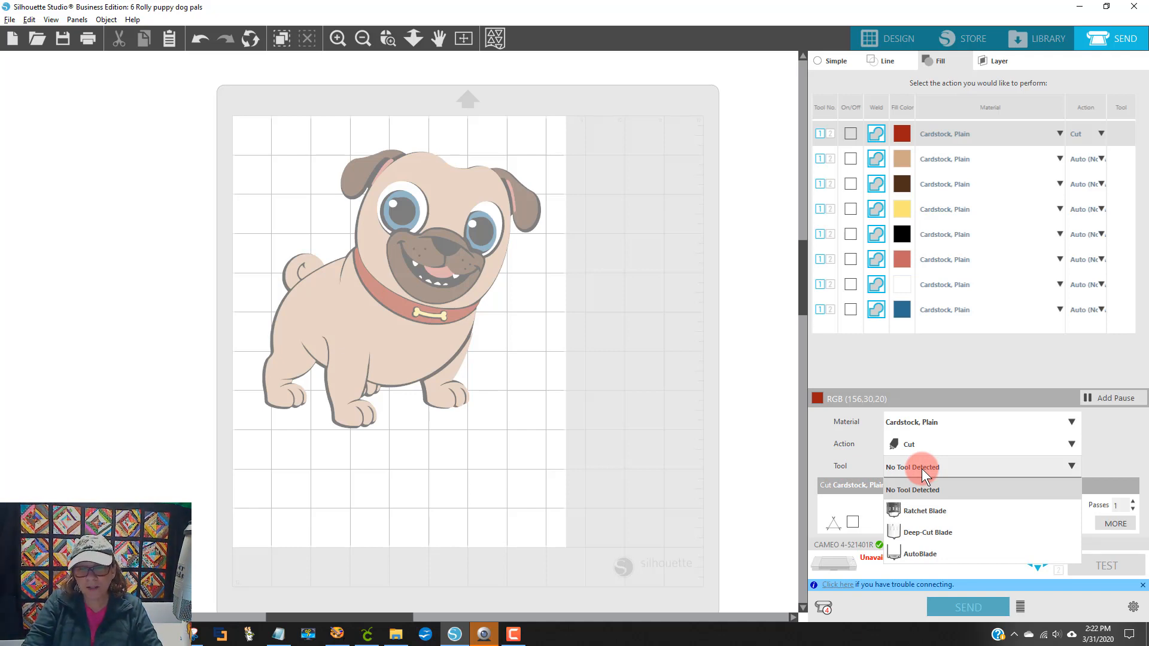
click(918, 553)
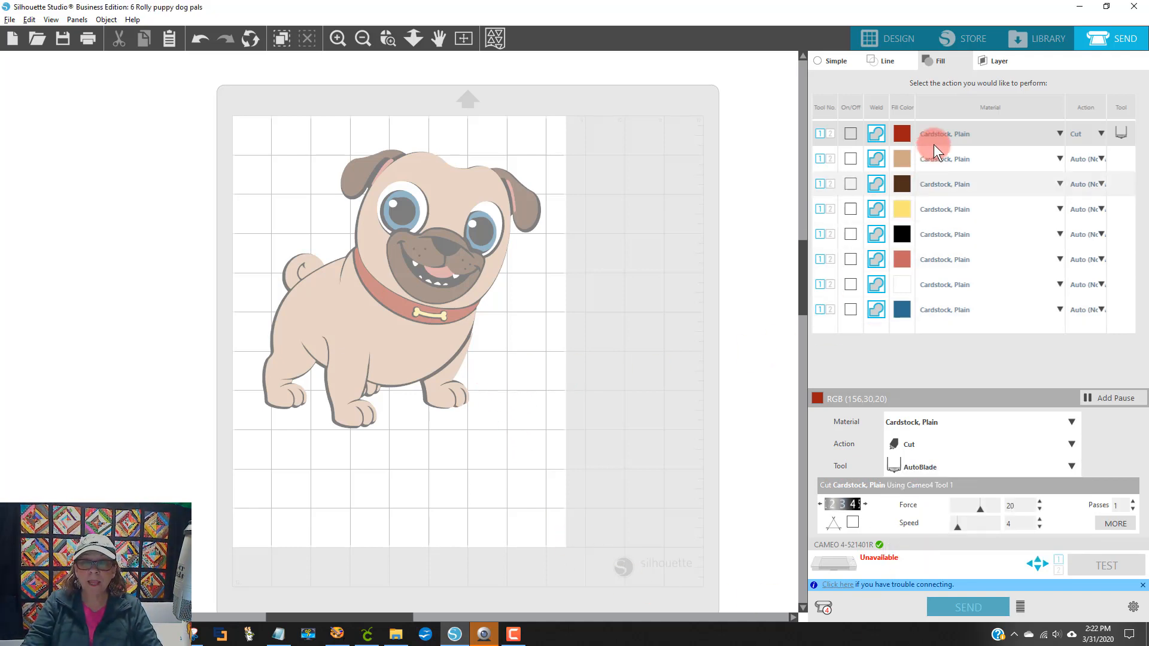
click(850, 134)
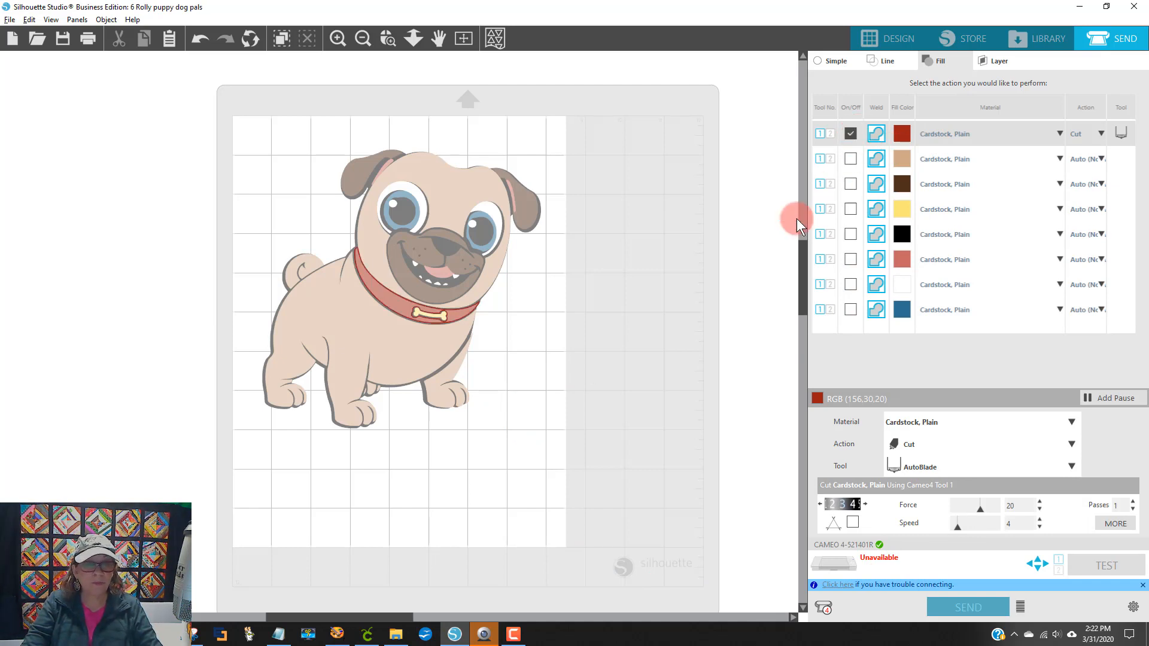
Ungroup the pug in the cut preview and move the red collar to the empty upper-left area of the mat
click(512, 210)
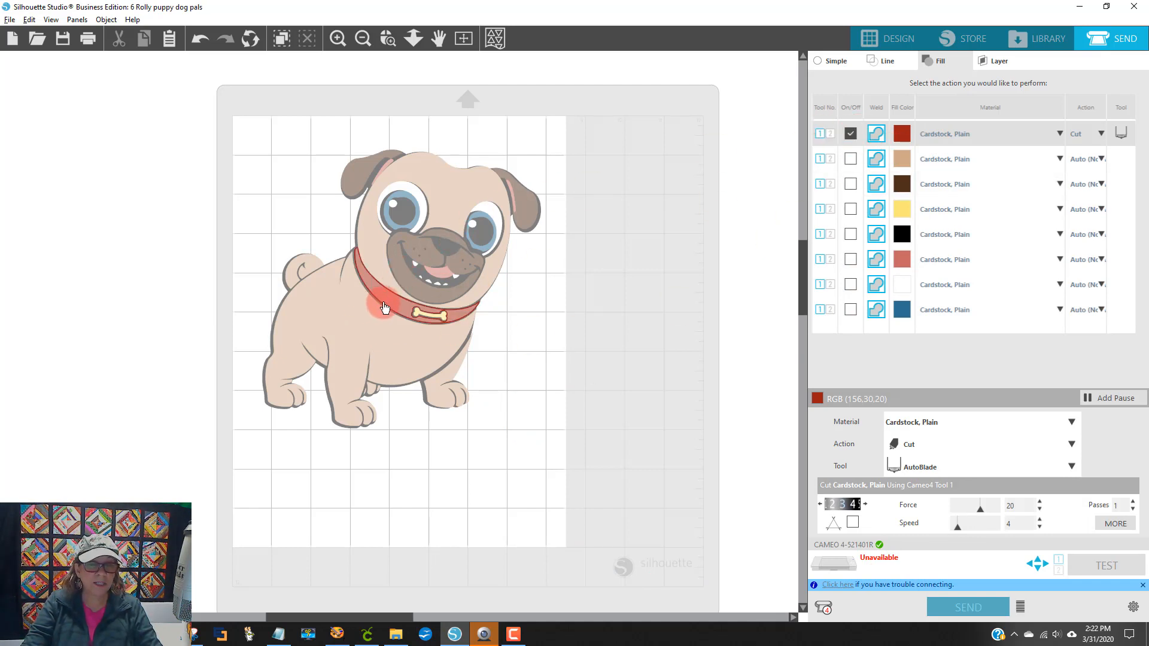
drag(398, 307, 440, 340)
right_click(439, 340)
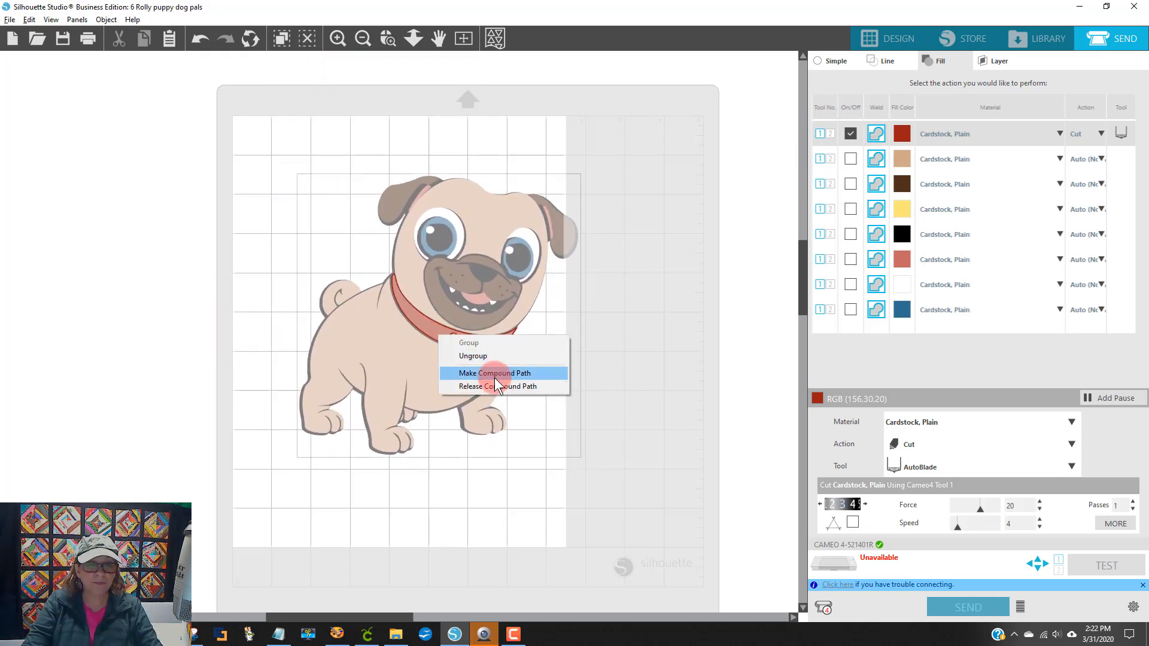
click(494, 355)
click(652, 318)
drag(428, 338, 309, 187)
Examine the collar's cut lines up close, turning red cutting off and back on to compare
click(366, 228)
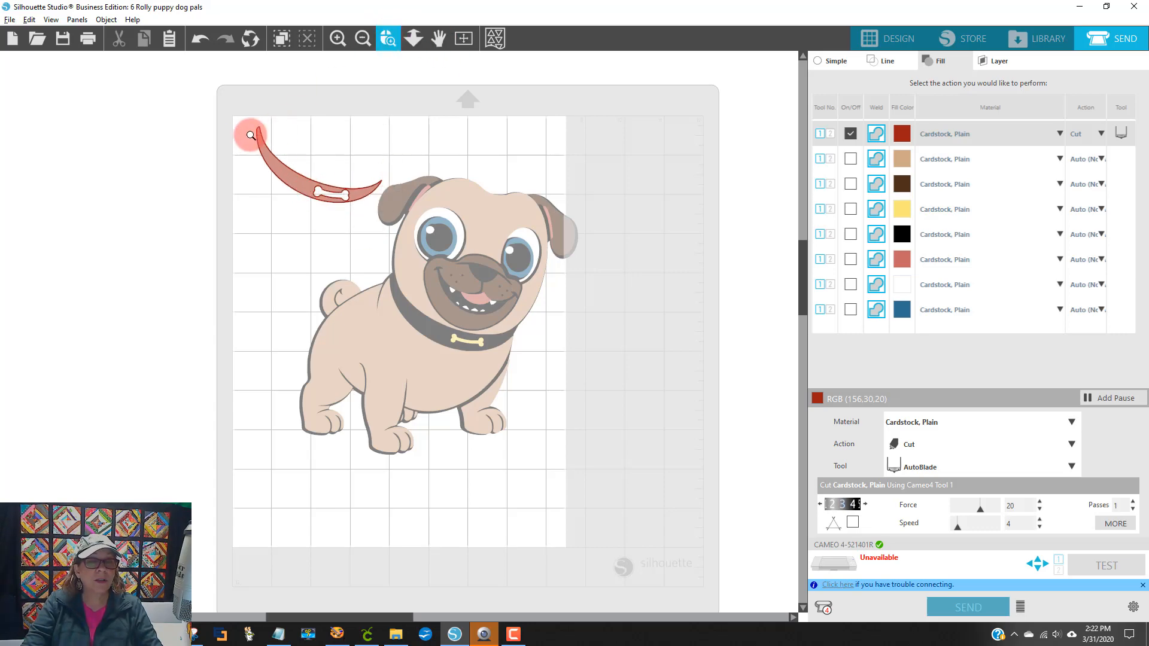
drag(249, 133, 472, 241)
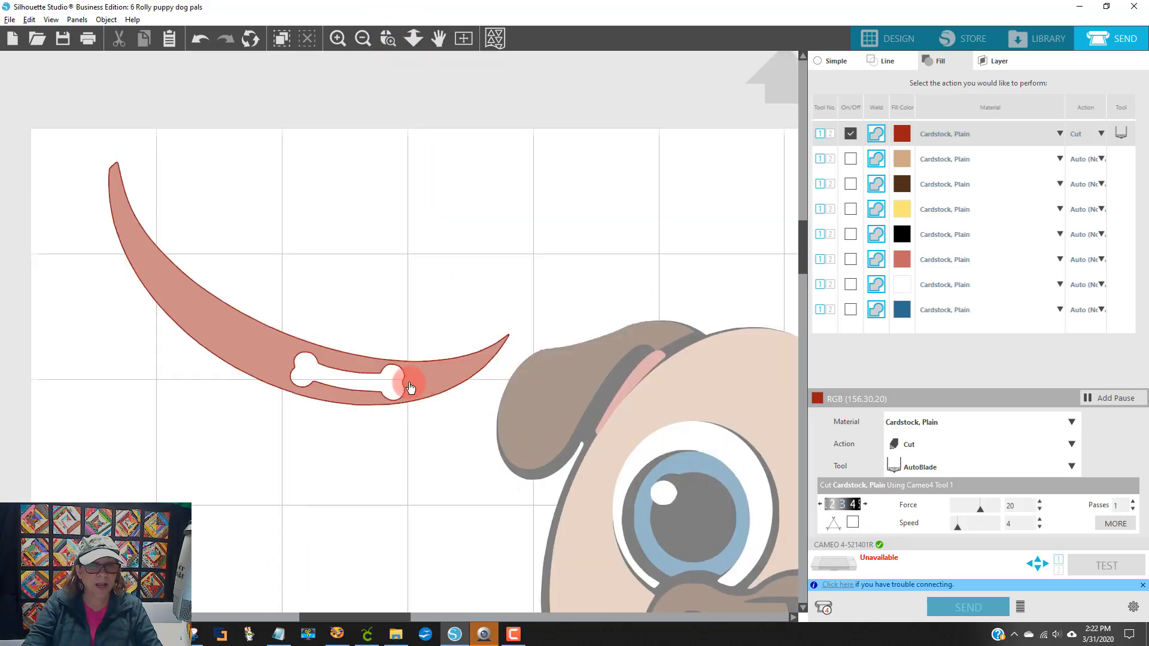
click(851, 134)
click(851, 133)
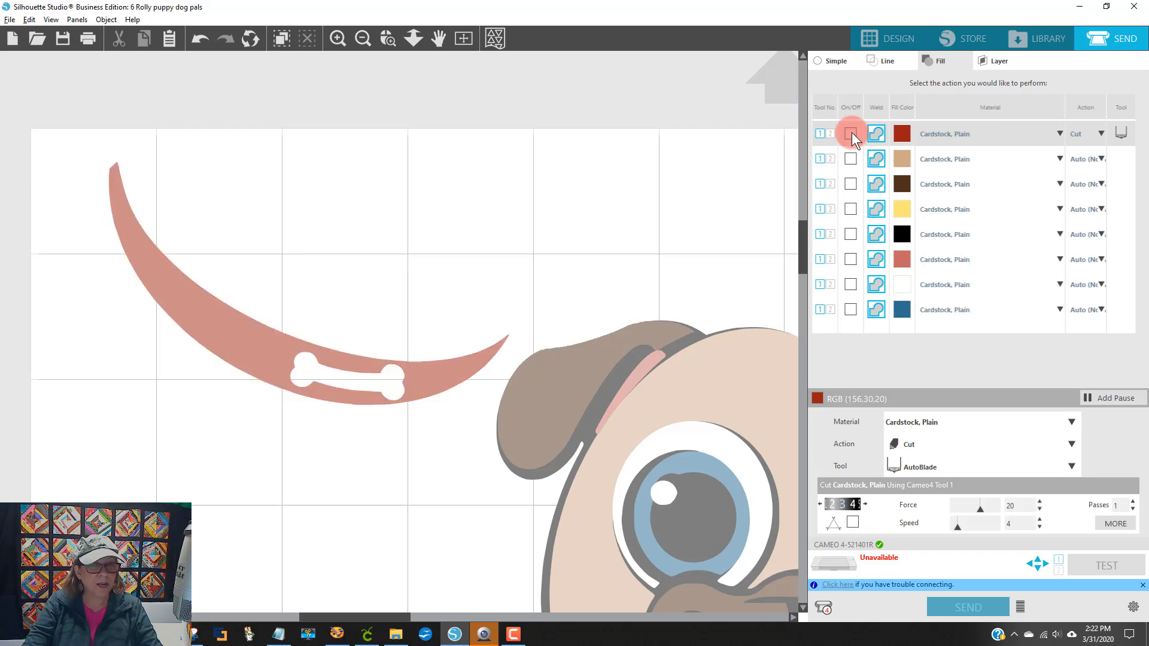
click(851, 133)
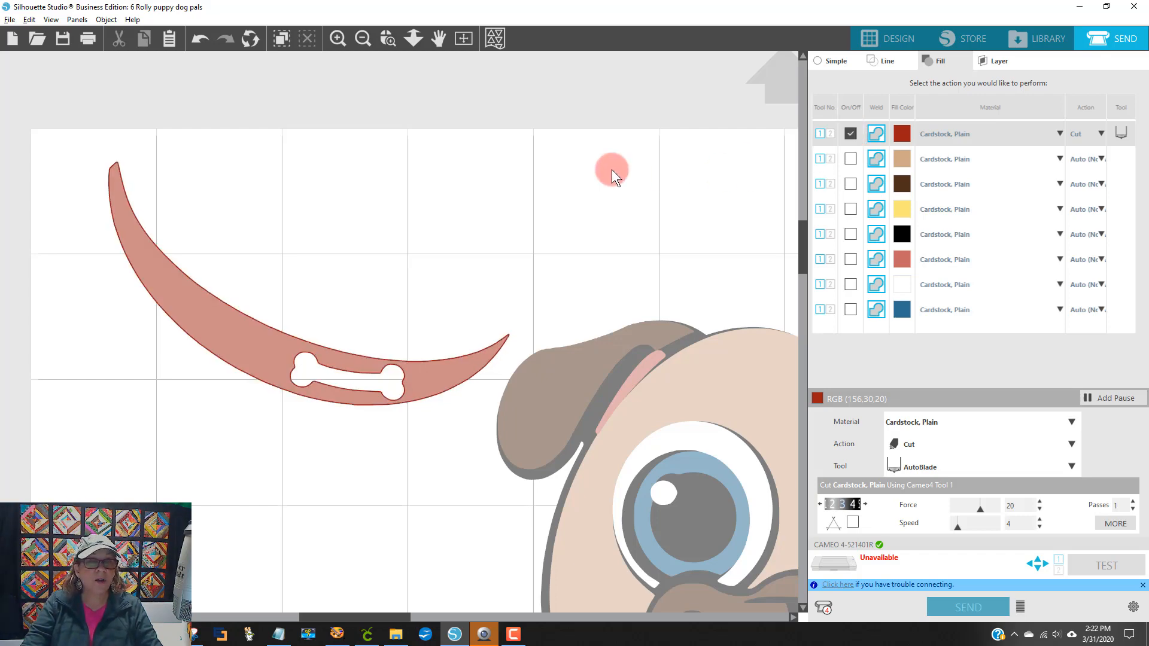
Move the red collar off the mat to its left
click(364, 38)
click(363, 38)
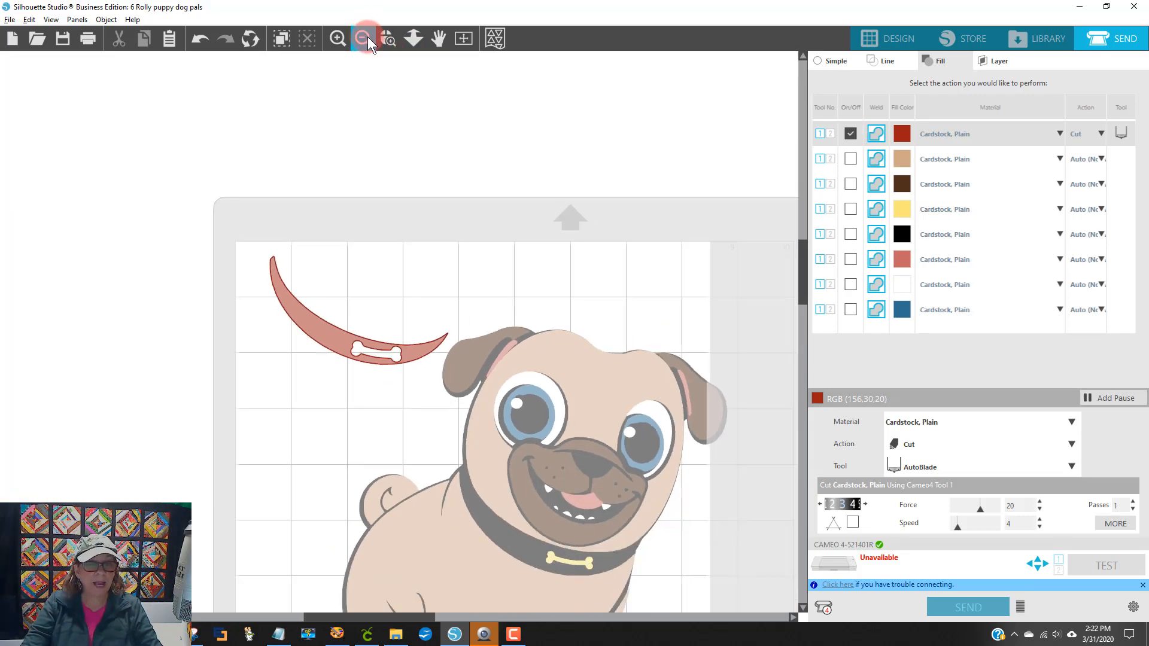
click(364, 37)
drag(368, 344, 136, 323)
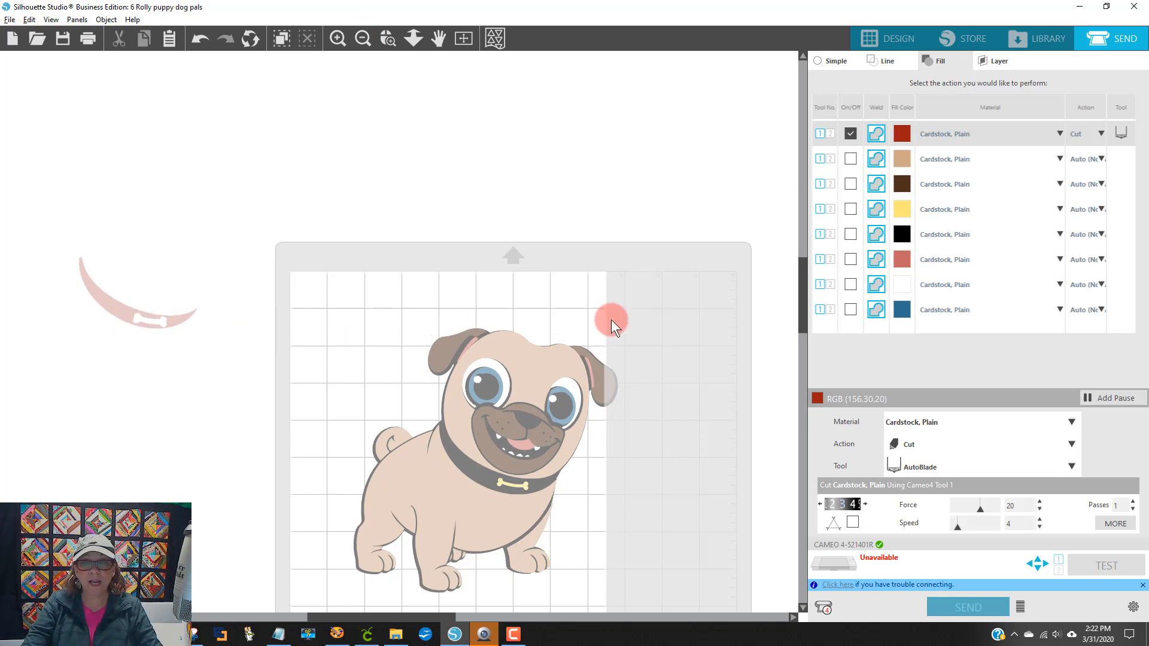
Turn on cutting for the tan fill, RGB (206,171,135), and move the tan pieces up and left, away from the pug
scroll(701, 315, down, 3)
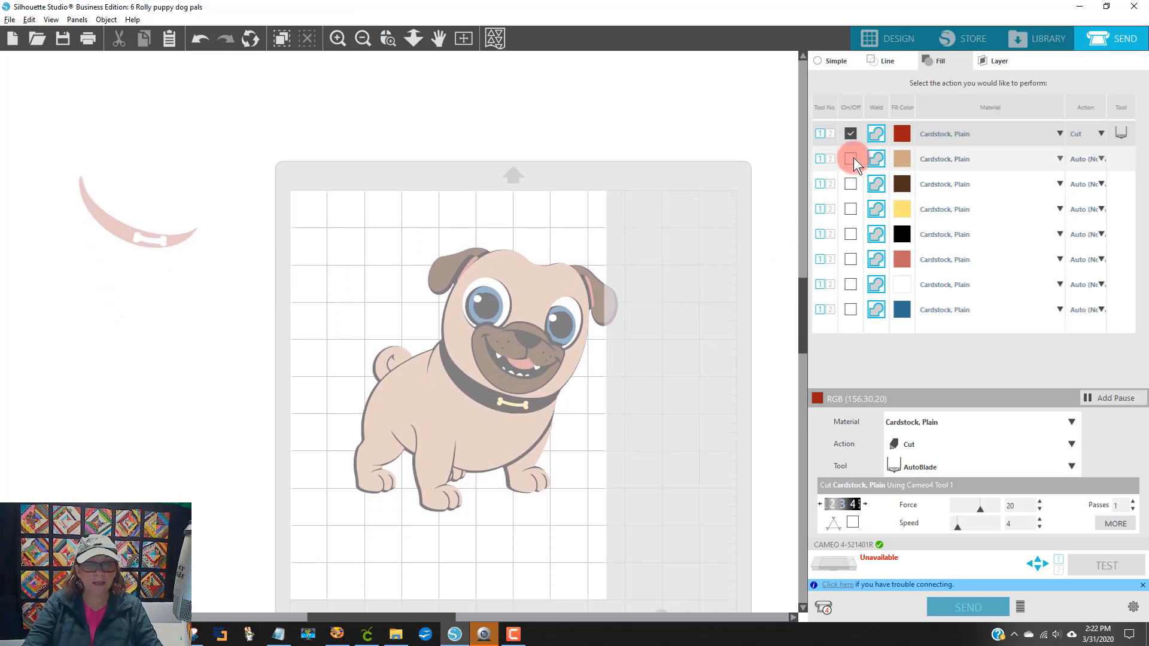
click(850, 159)
drag(441, 391, 337, 293)
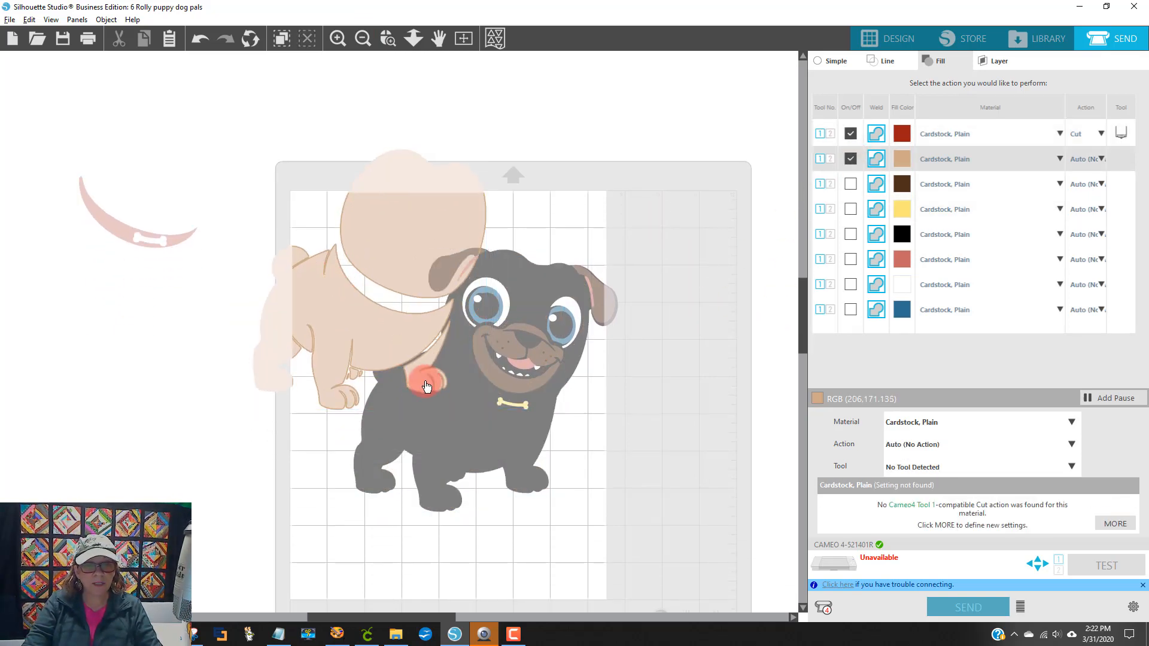
Move the black silhouette, ears, eyes, muzzle and yellow bone to the right, clear of the tan pieces
drag(425, 380, 612, 394)
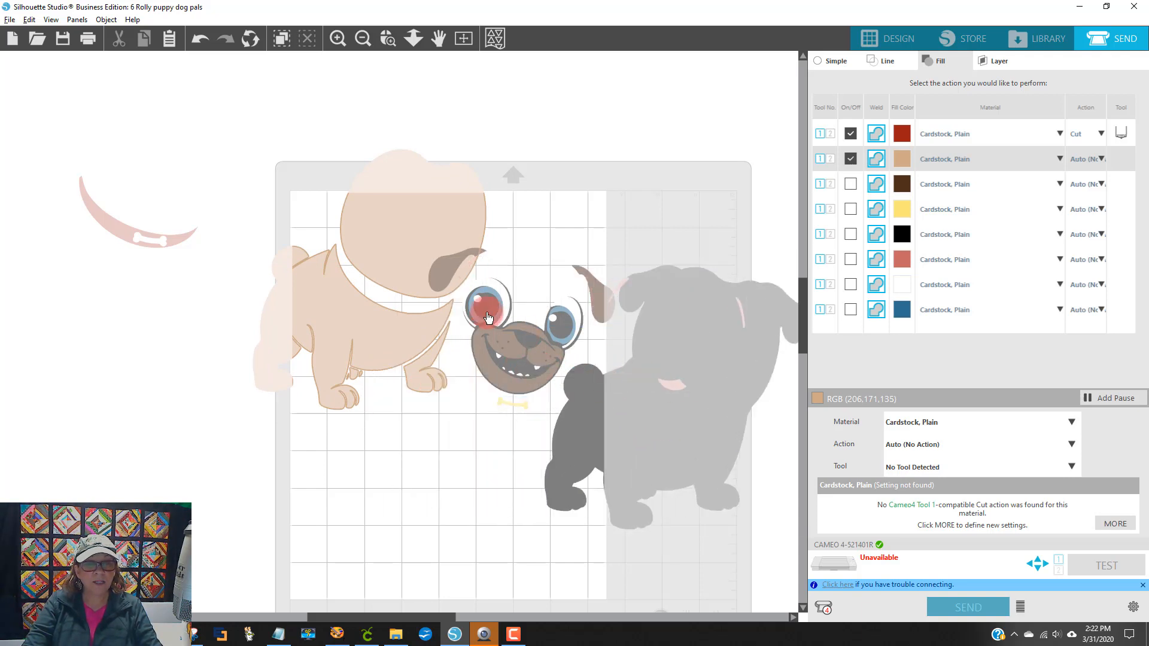
drag(451, 259, 605, 312)
drag(490, 312, 631, 321)
drag(495, 313, 655, 320)
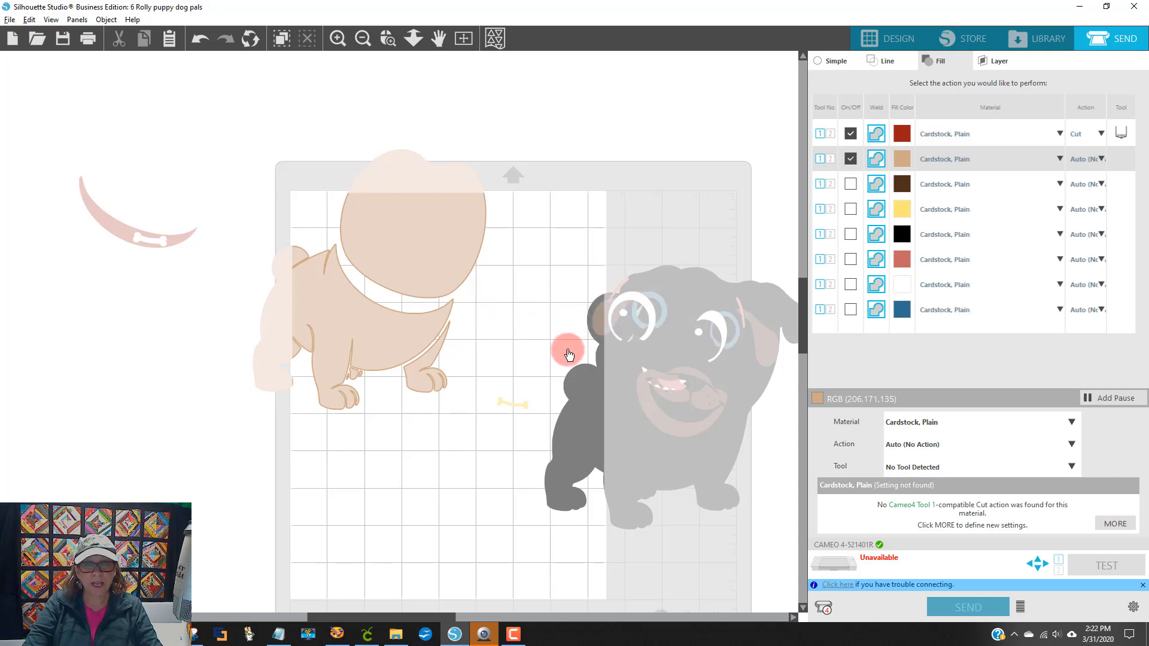
drag(521, 412, 603, 393)
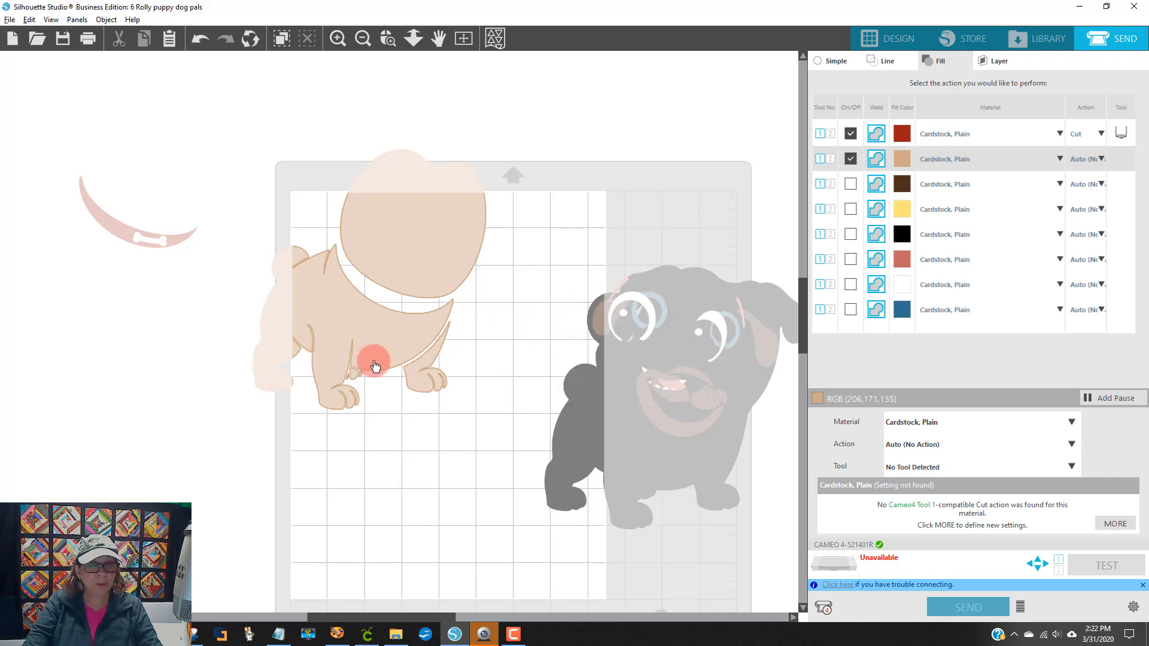
Position the tan pieces fully on the page area and turn off cutting for the red and tan fills
drag(376, 361, 404, 412)
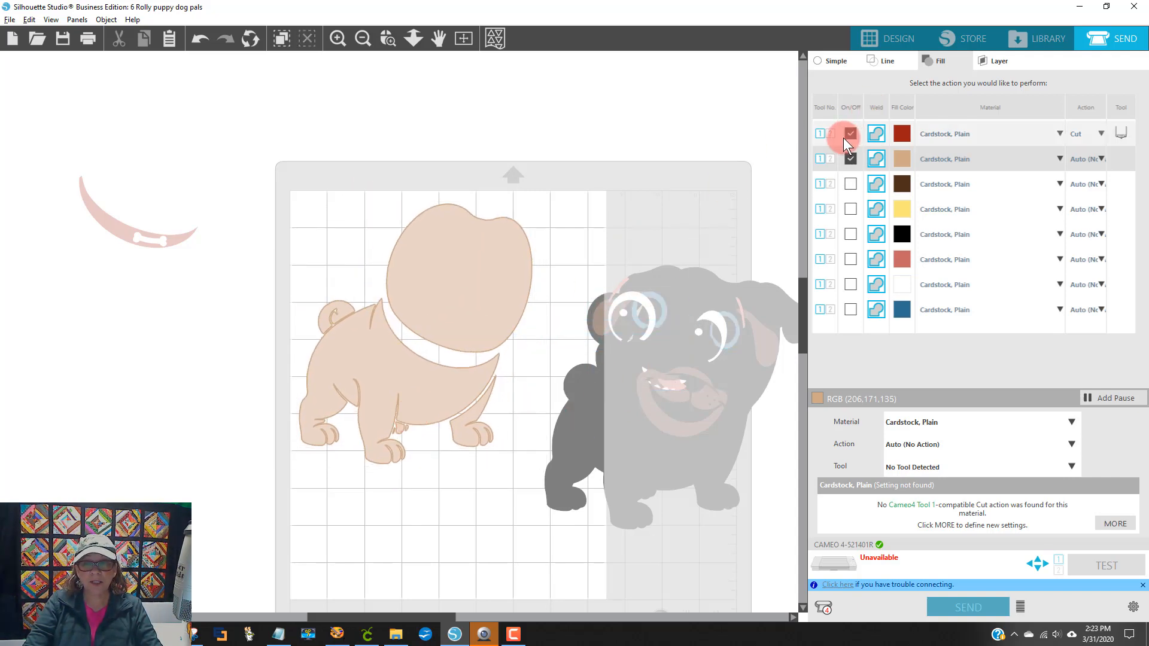
click(849, 134)
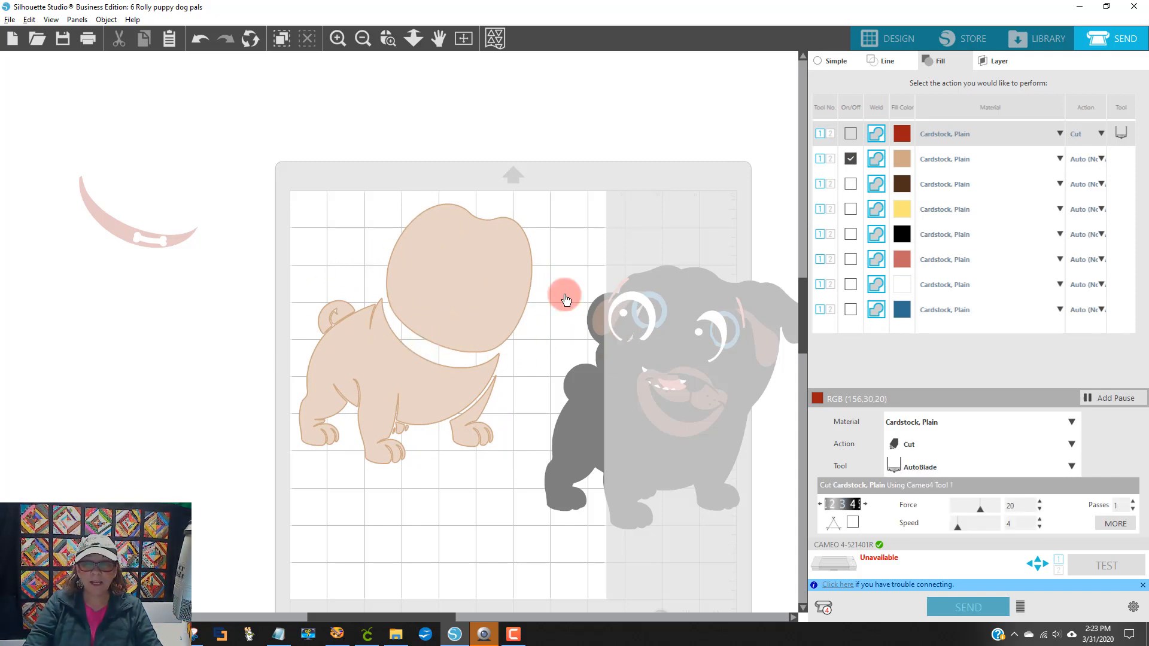
click(850, 158)
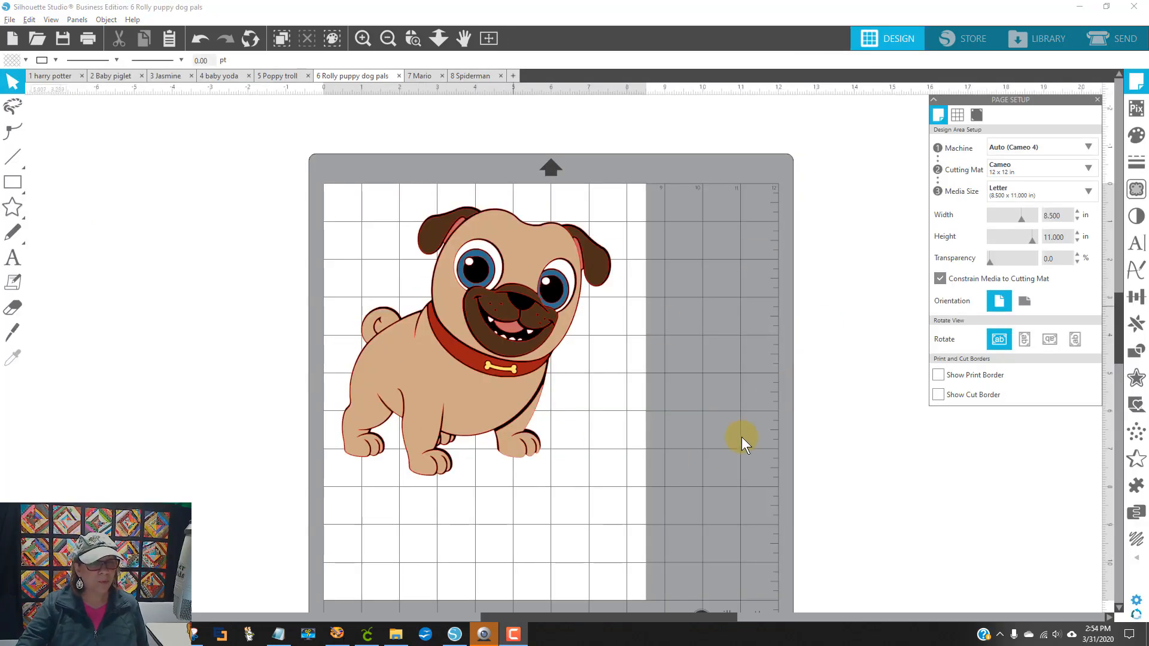
Group all the pieces of the pug in the design area and deselect it
drag(275, 141, 648, 486)
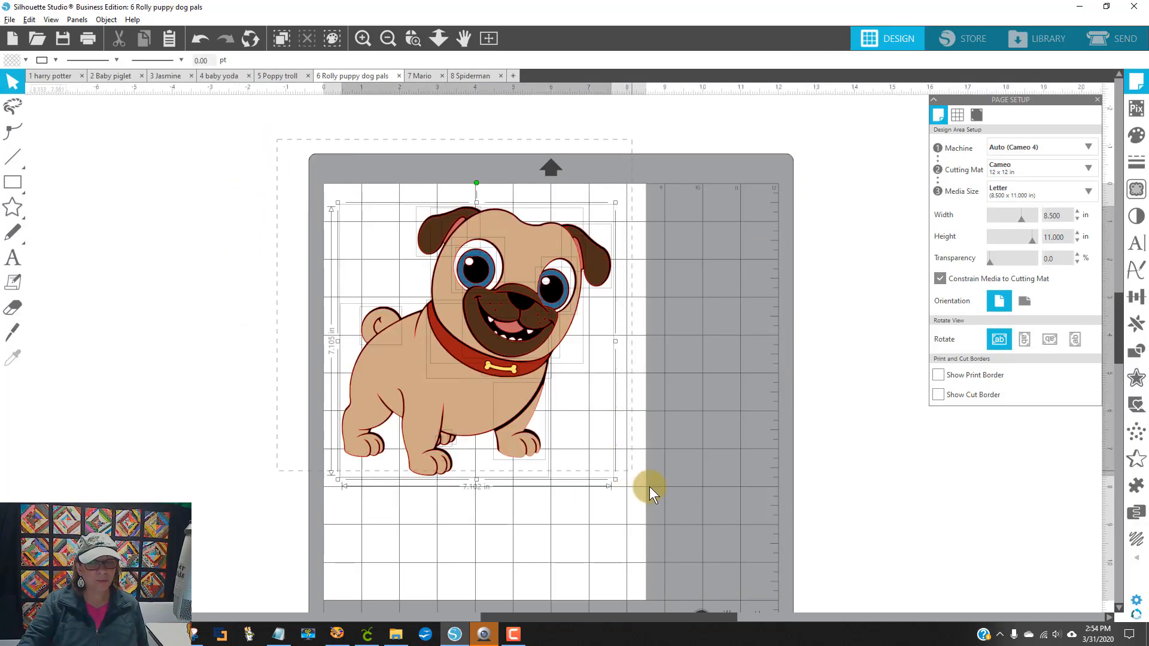
right_click(454, 370)
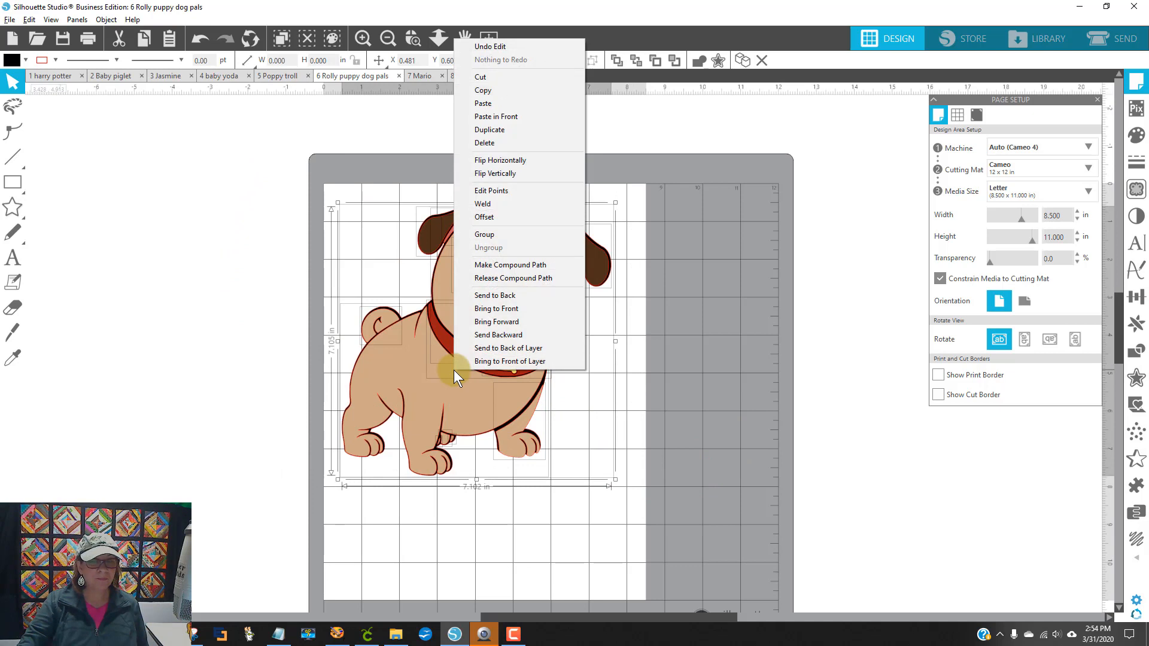
click(508, 233)
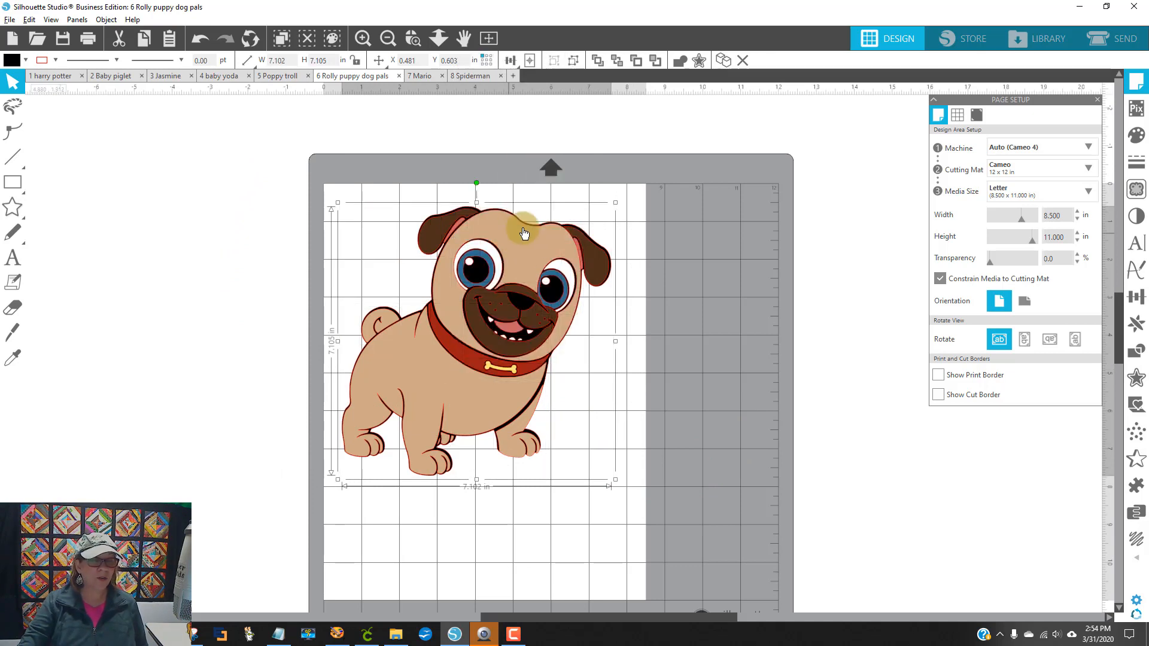
click(212, 178)
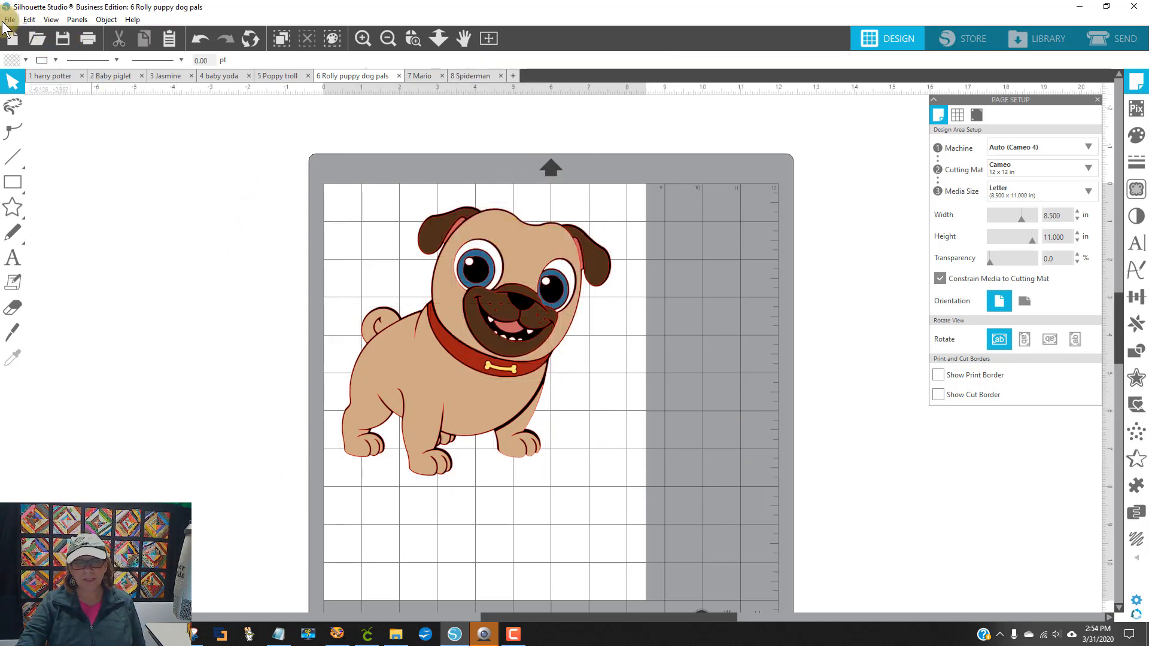
Examine which software editions the program can be viewed in
click(133, 21)
mouse_move(187, 127)
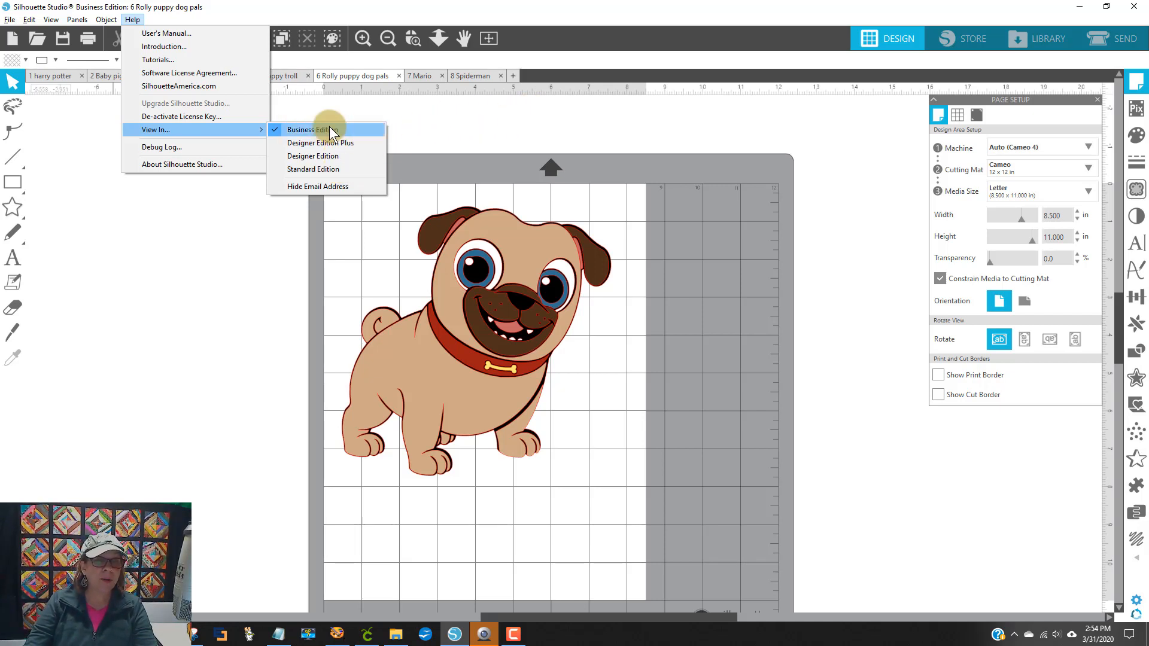
click(518, 103)
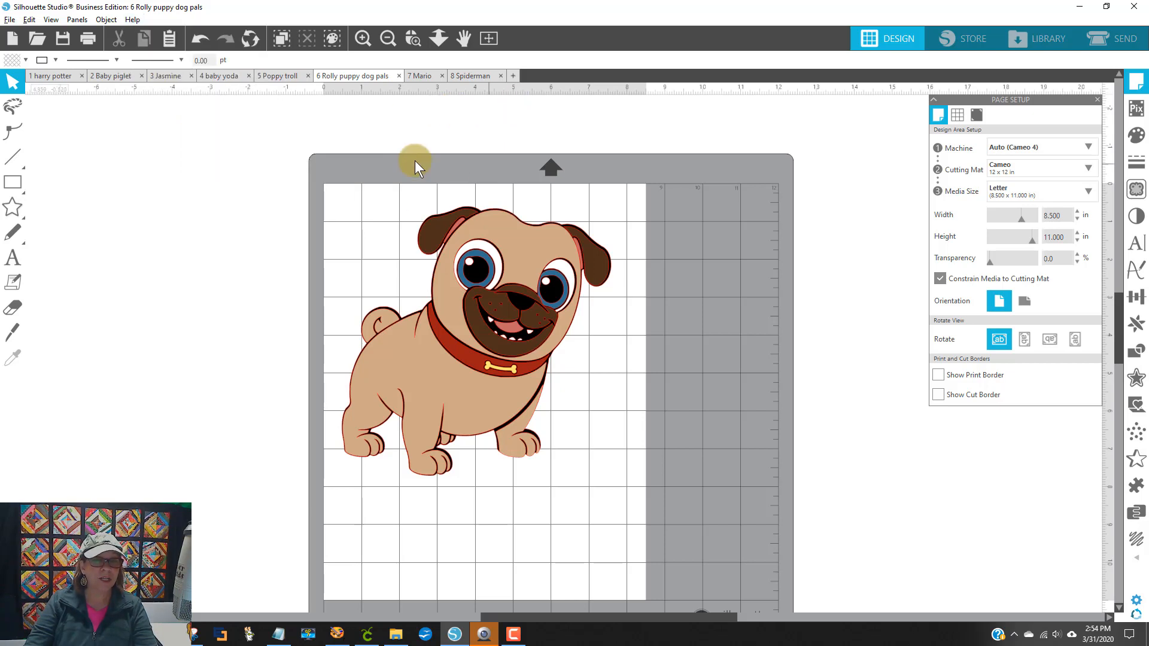
Save the selected pug to the hard drive as the SVG file 6 Rolly puppy dog pals in Seven Days of SVGs
click(514, 281)
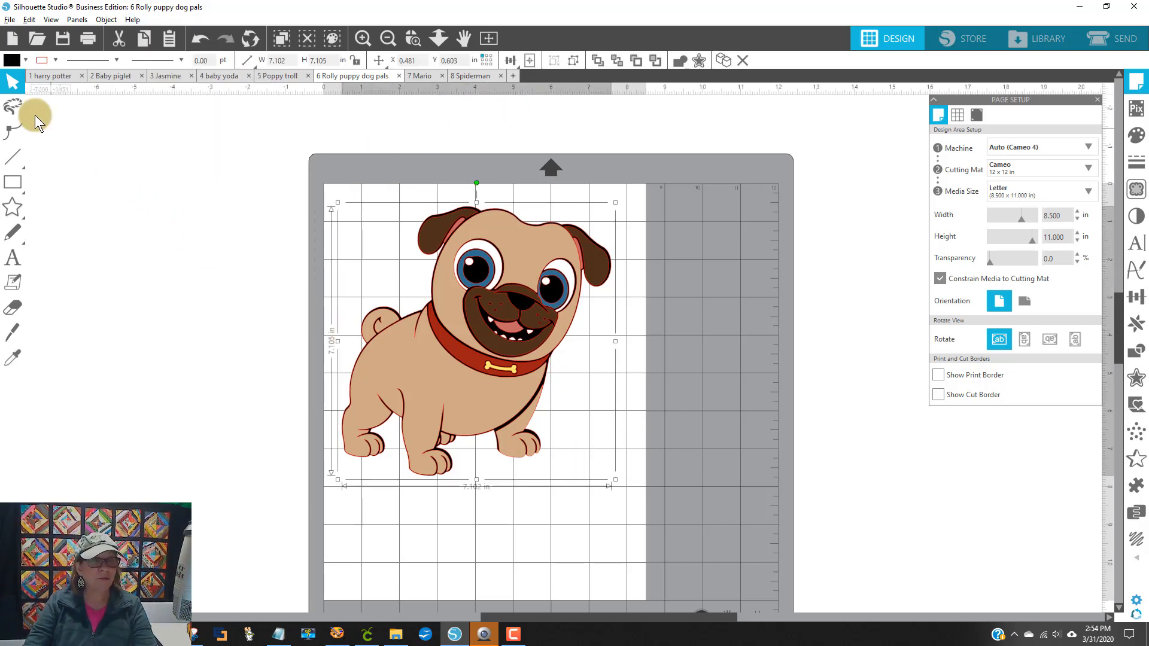
click(11, 19)
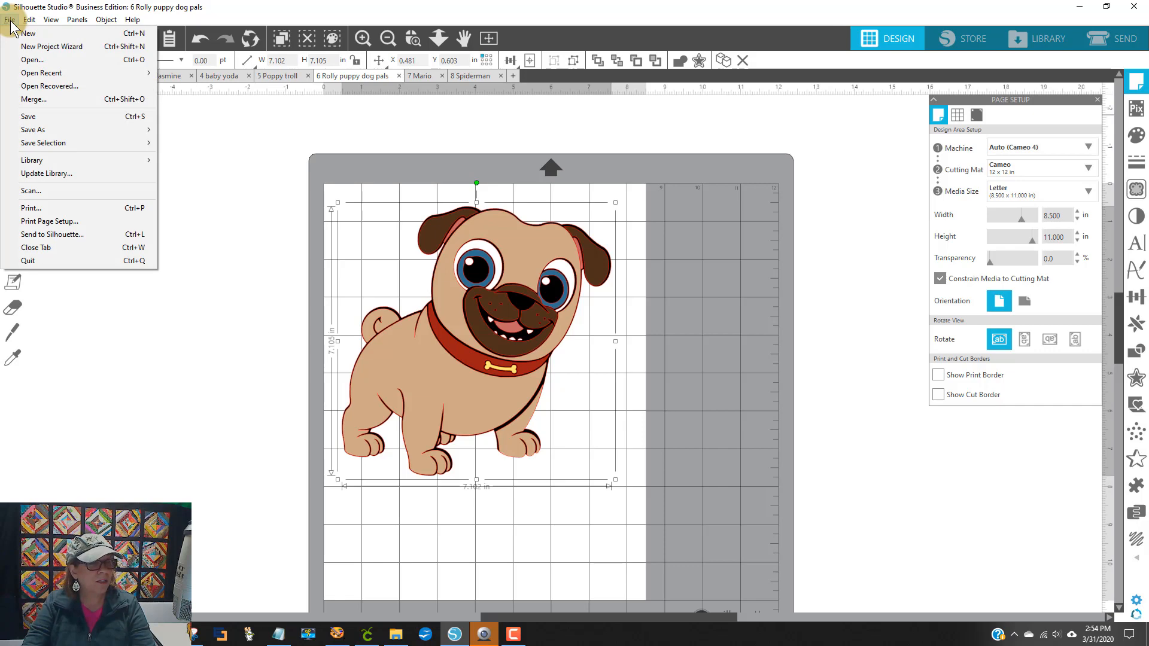
mouse_move(48, 142)
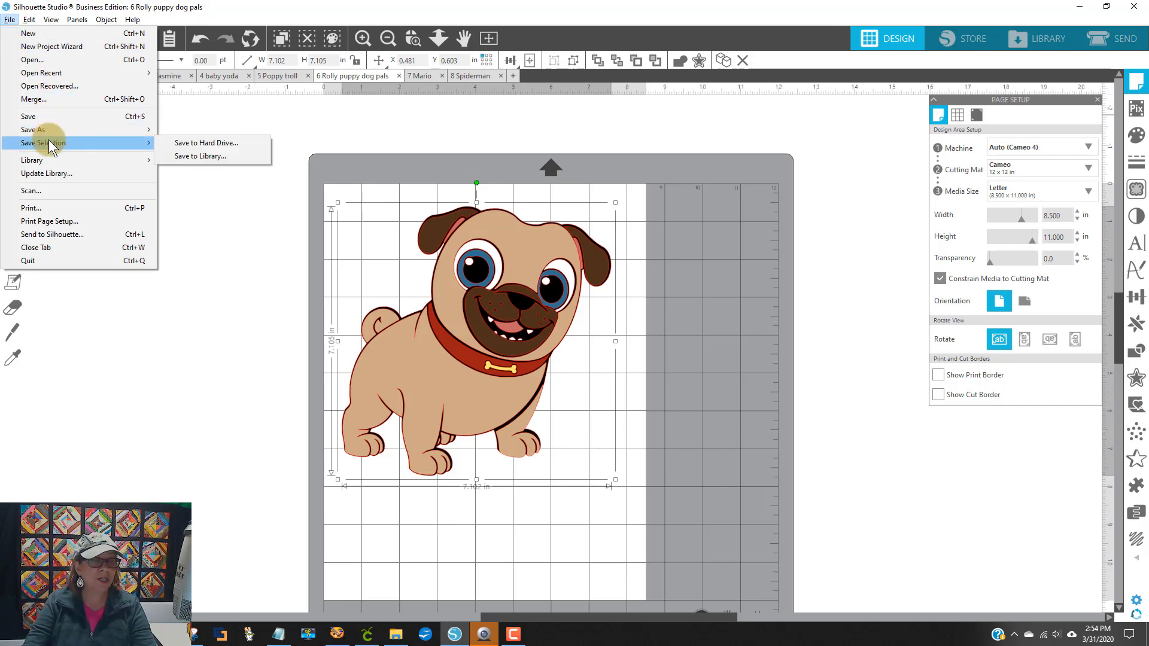
click(224, 145)
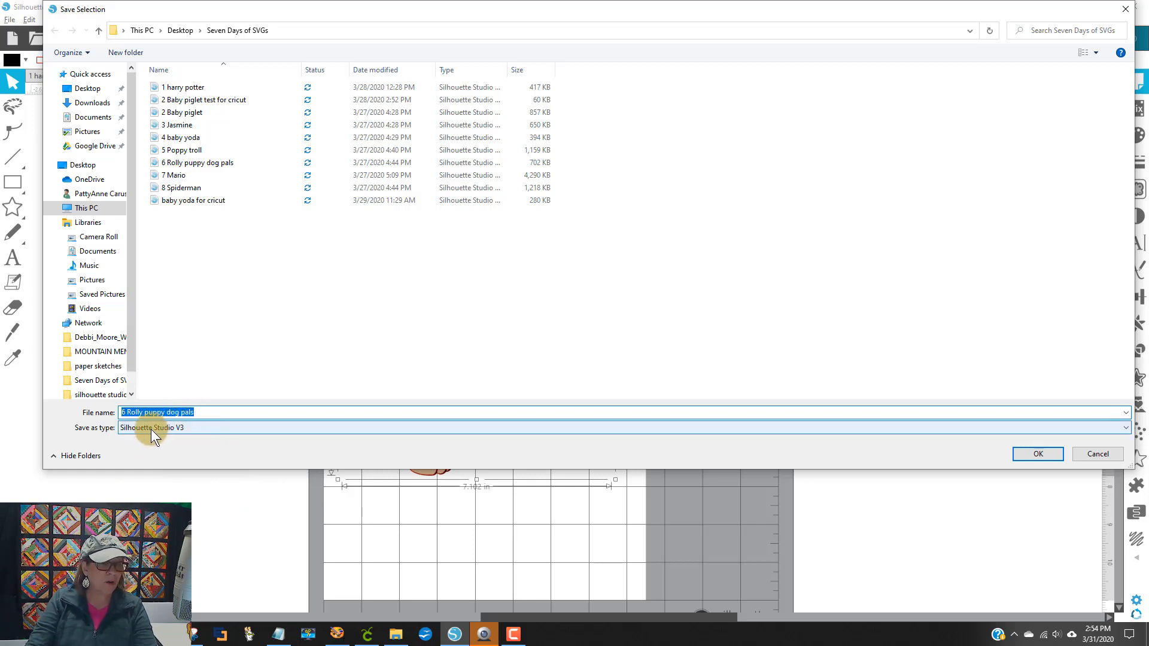
click(204, 426)
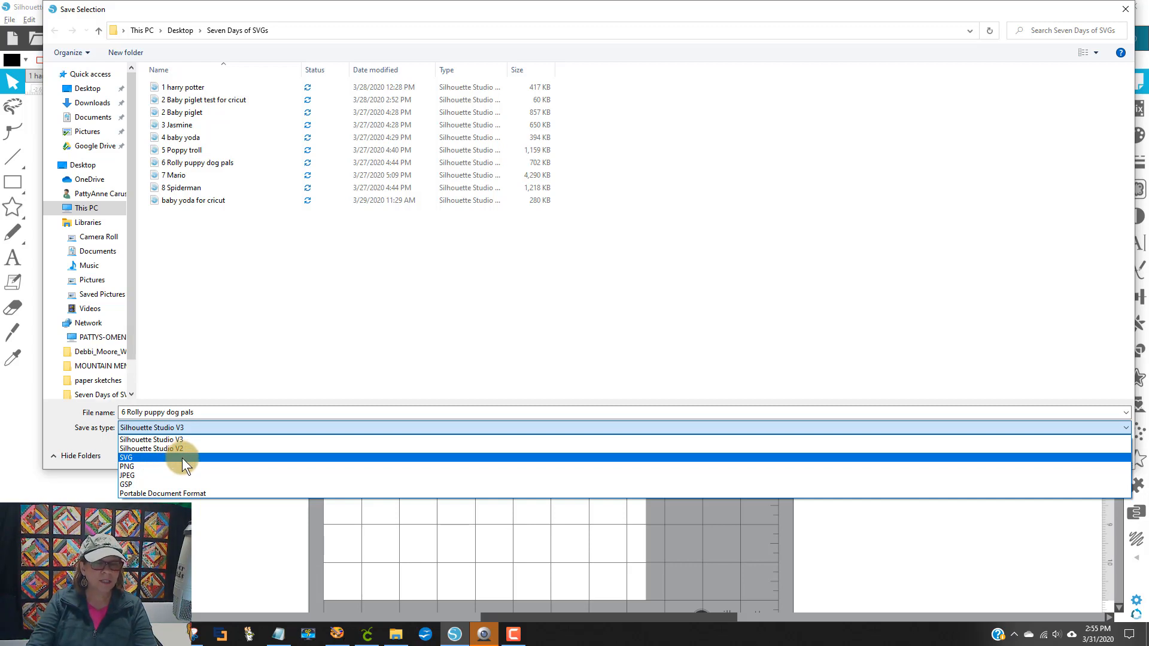
click(181, 458)
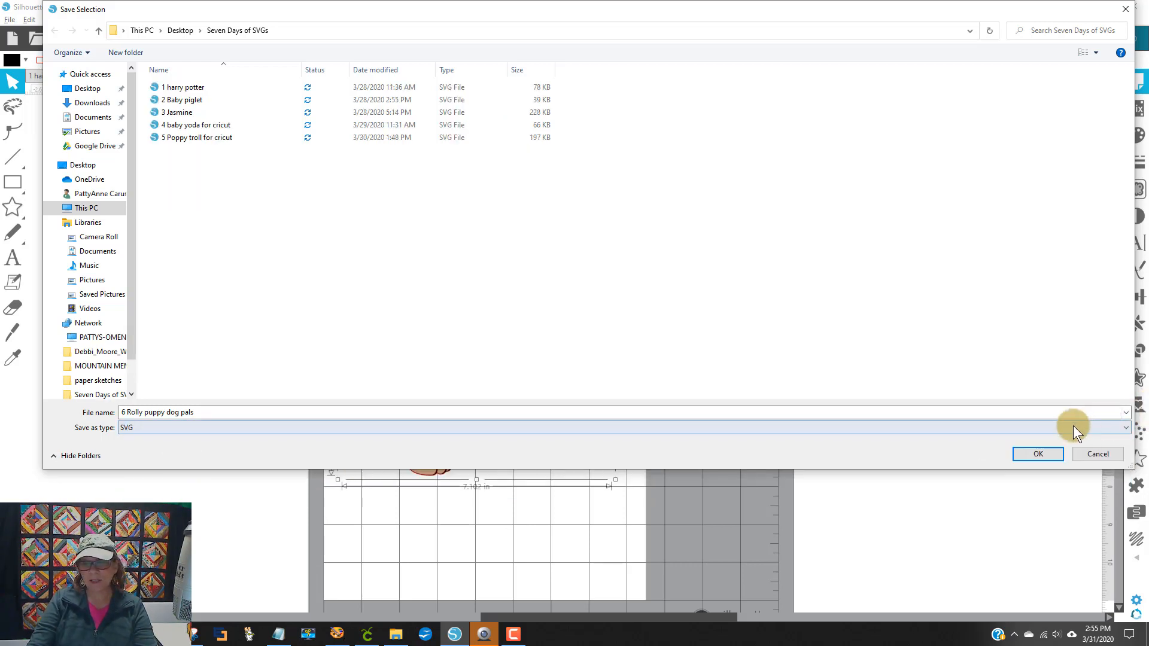
click(1034, 454)
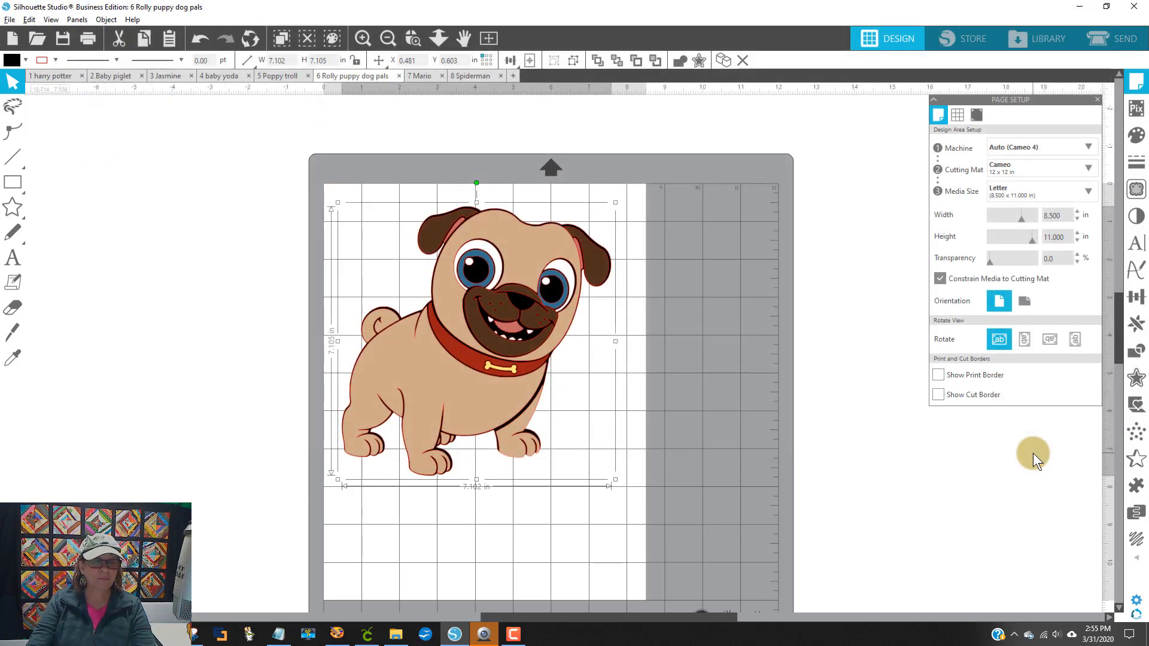
Switch to Cricut Design Space and upload the 6 Rolly puppy dog pals SVG to the image library
click(366, 634)
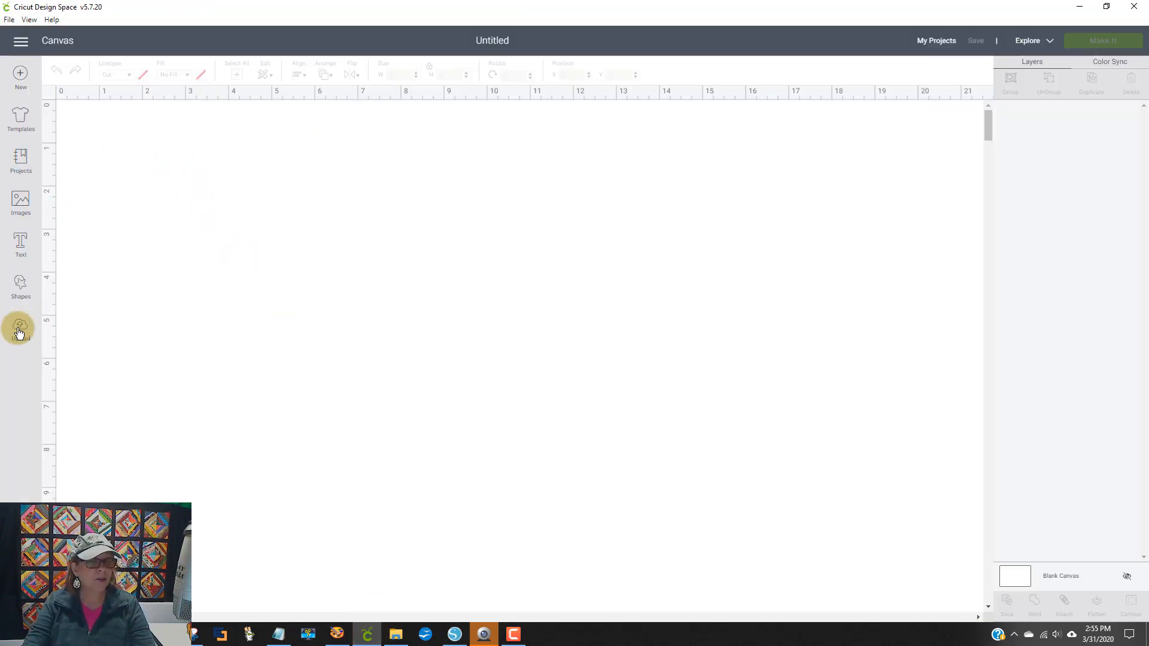
click(20, 328)
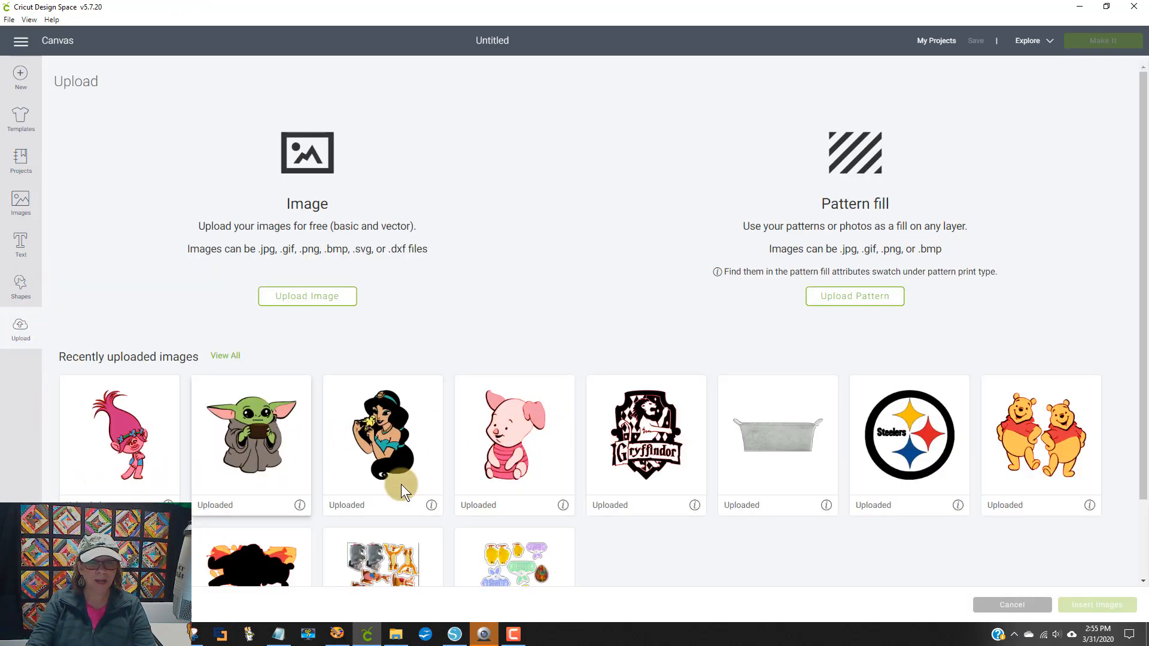
click(329, 293)
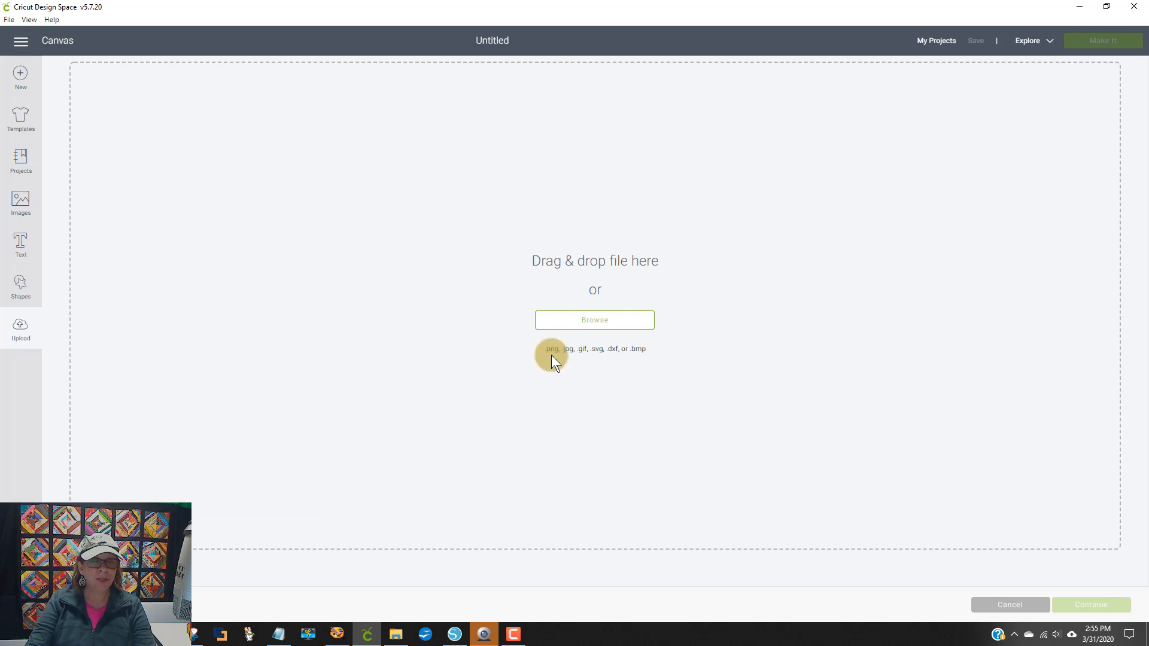
click(601, 326)
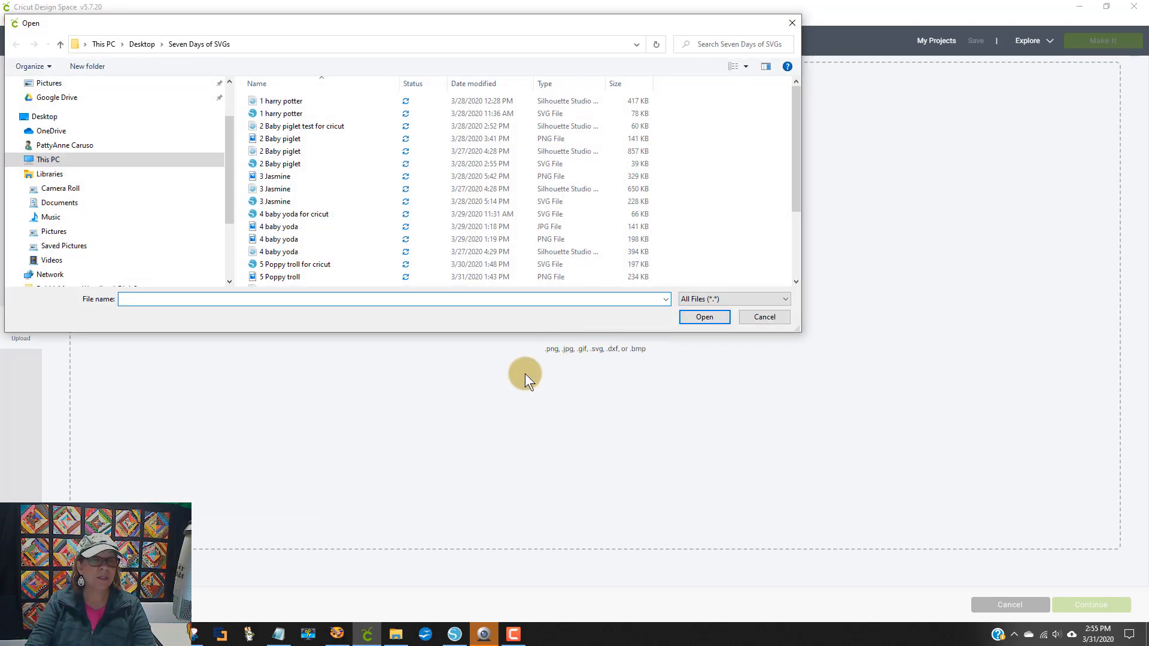
scroll(371, 183, down, 3)
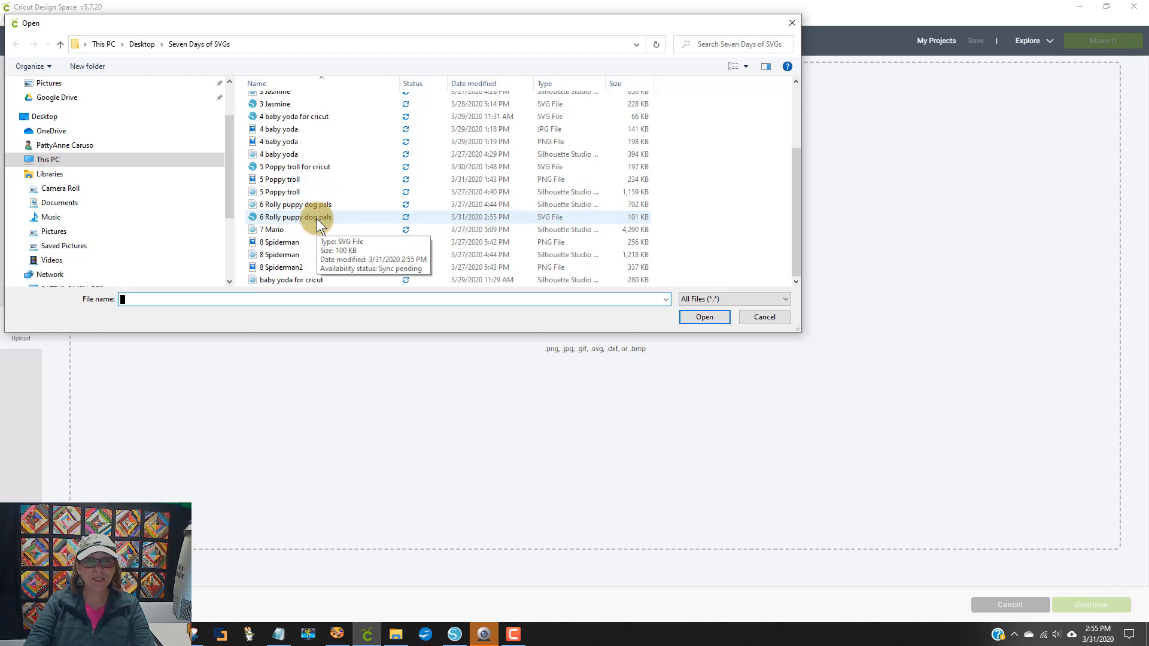
click(287, 217)
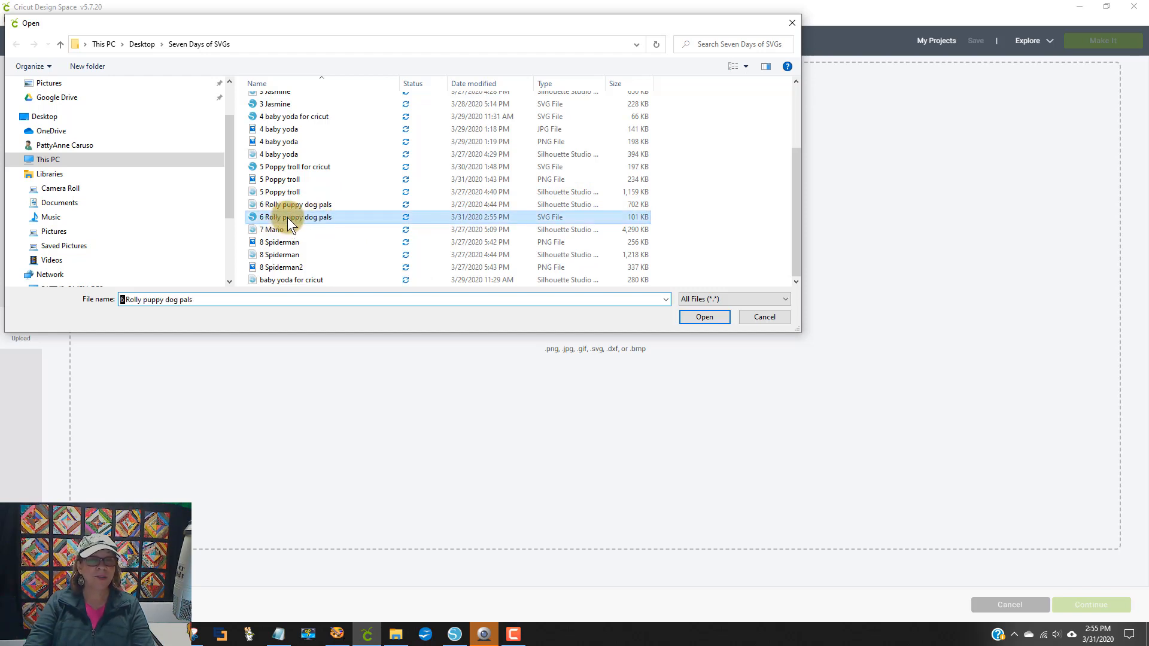
click(704, 317)
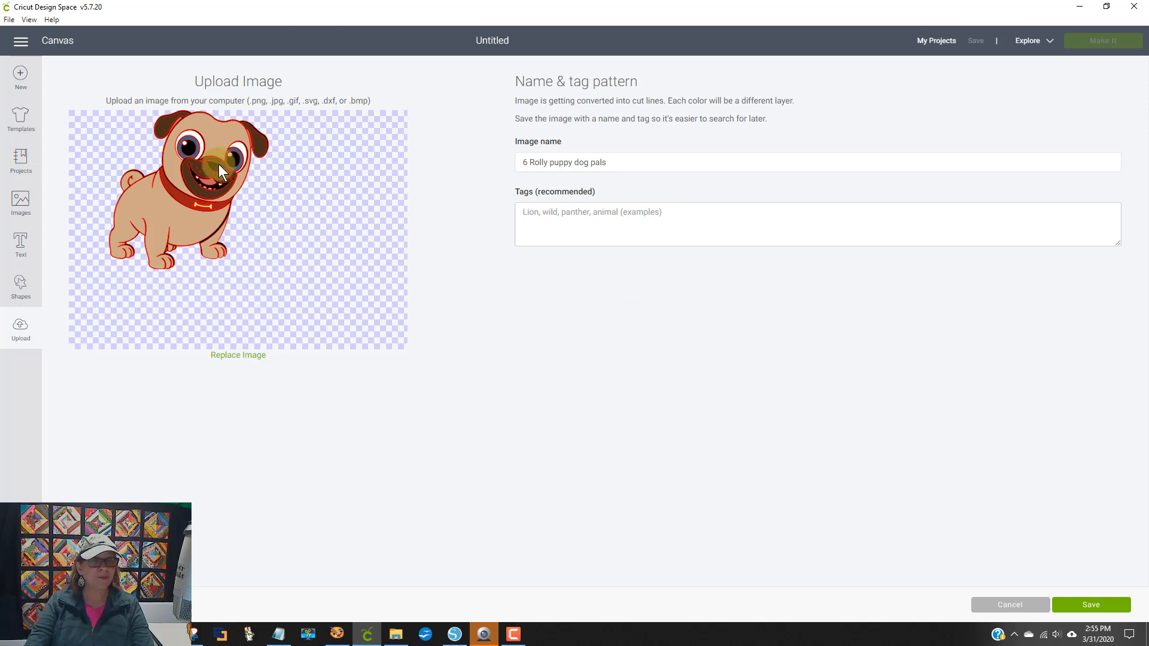
click(1103, 608)
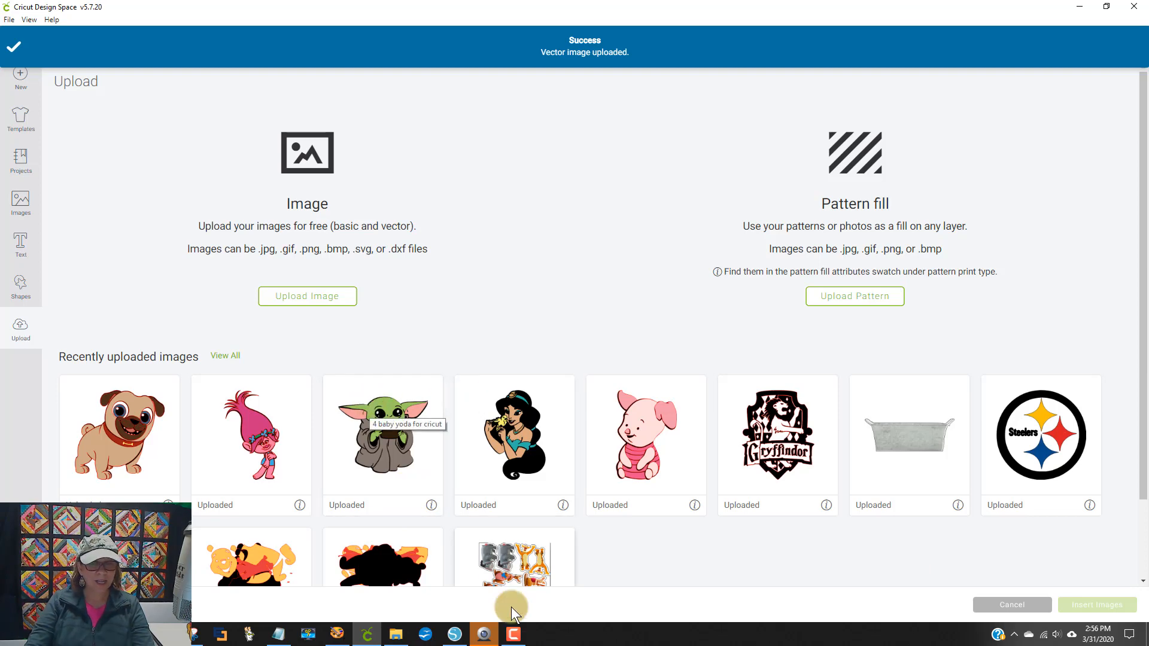
Switch back to Silhouette Studio and move the pug slightly up and left on the page
click(456, 639)
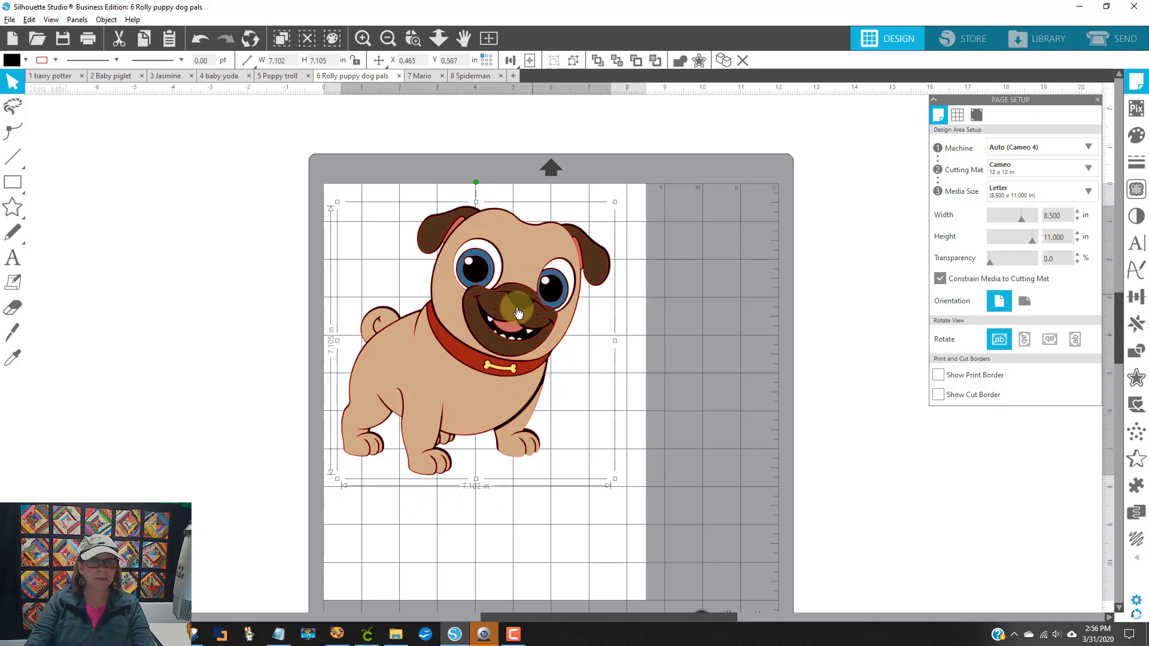
mouse_move(518, 307)
mouse_down()
mouse_move(517, 285)
mouse_move(512, 294)
mouse_up()
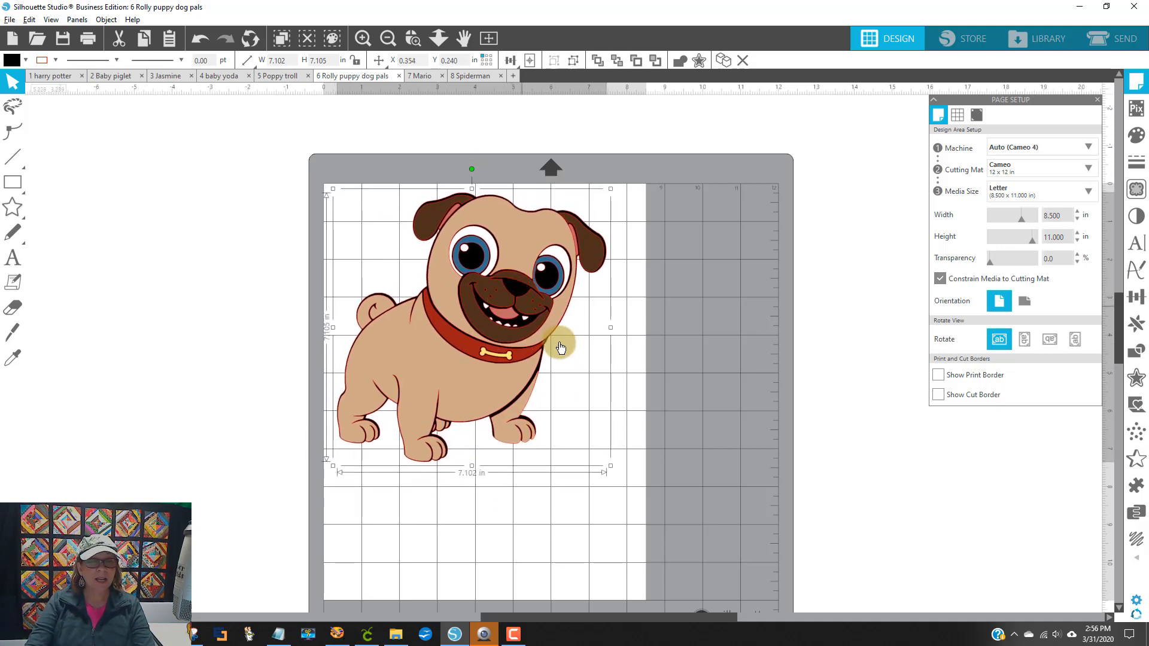
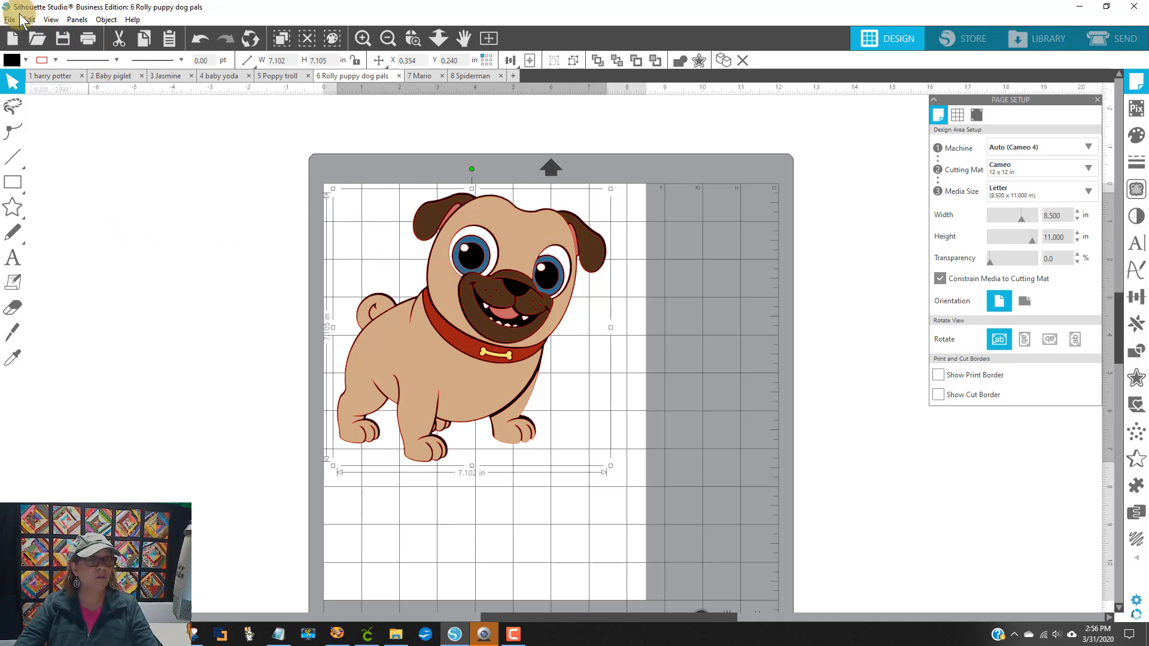
Start saving the selected pug to the hard drive in Seven Days of SVGs under the name 7.102 6 Rolly puppy dog pals
click(9, 21)
mouse_move(41, 141)
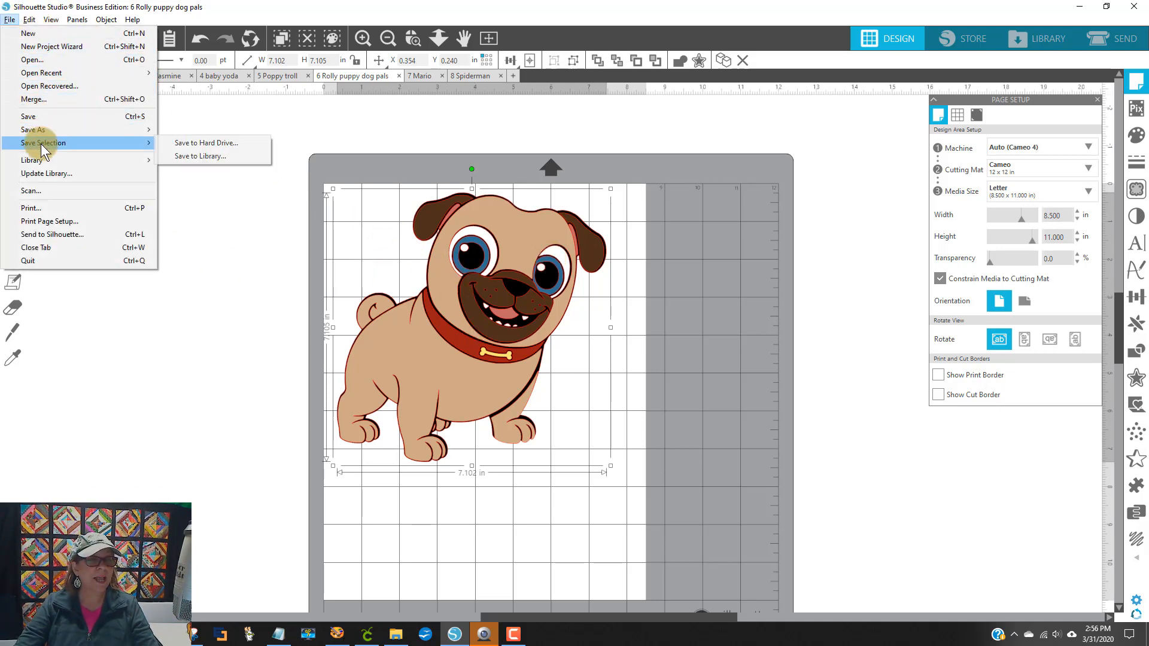
click(209, 143)
drag(646, 19, 677, 83)
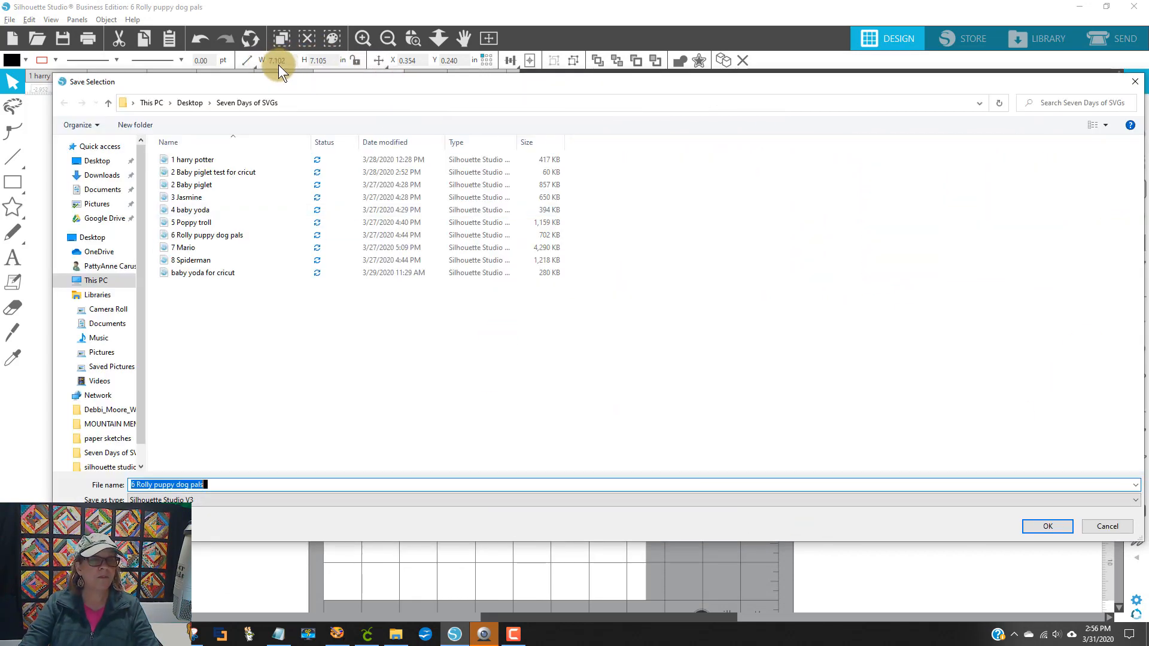
click(132, 484)
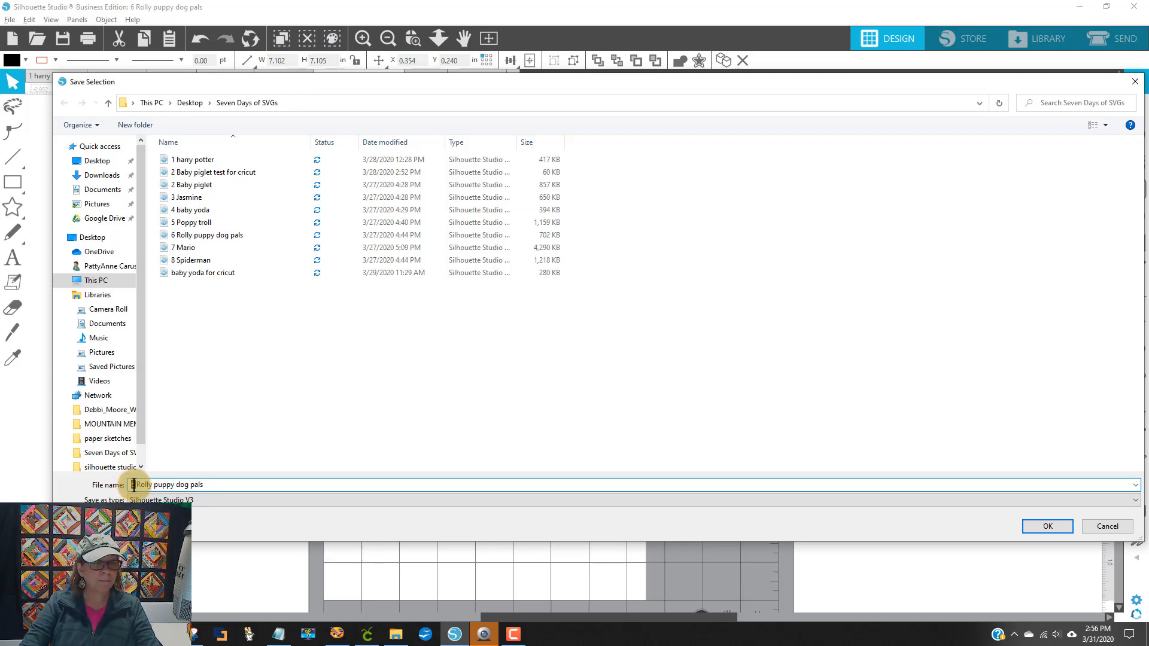
click(213, 483)
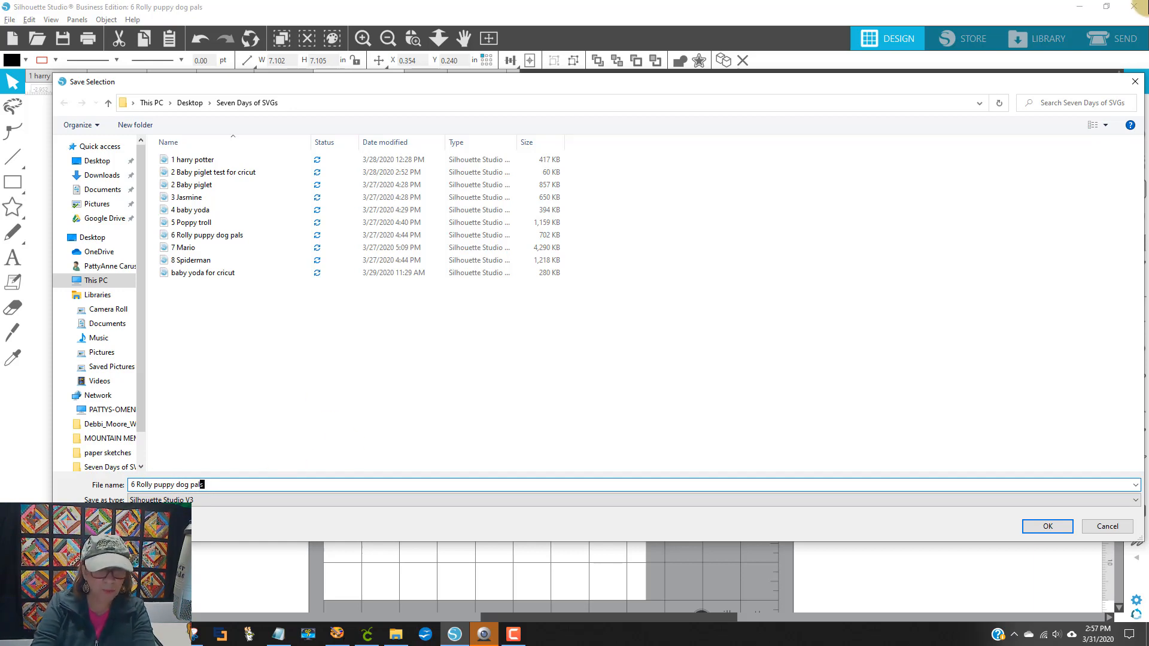
key(Left)
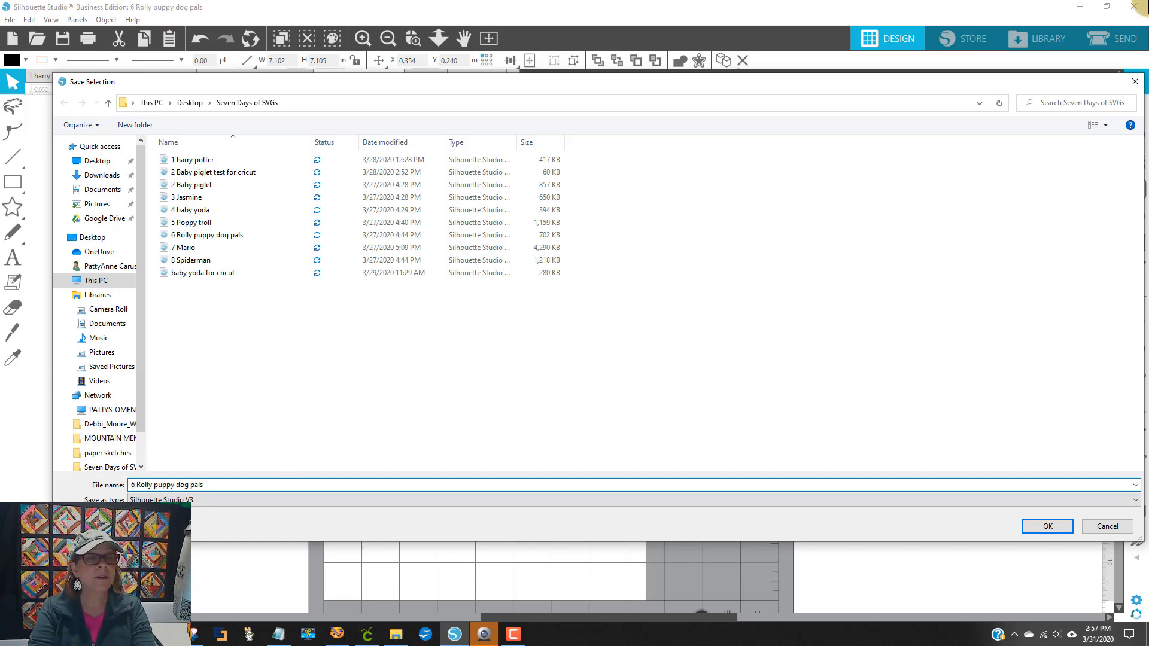
text(7.10)
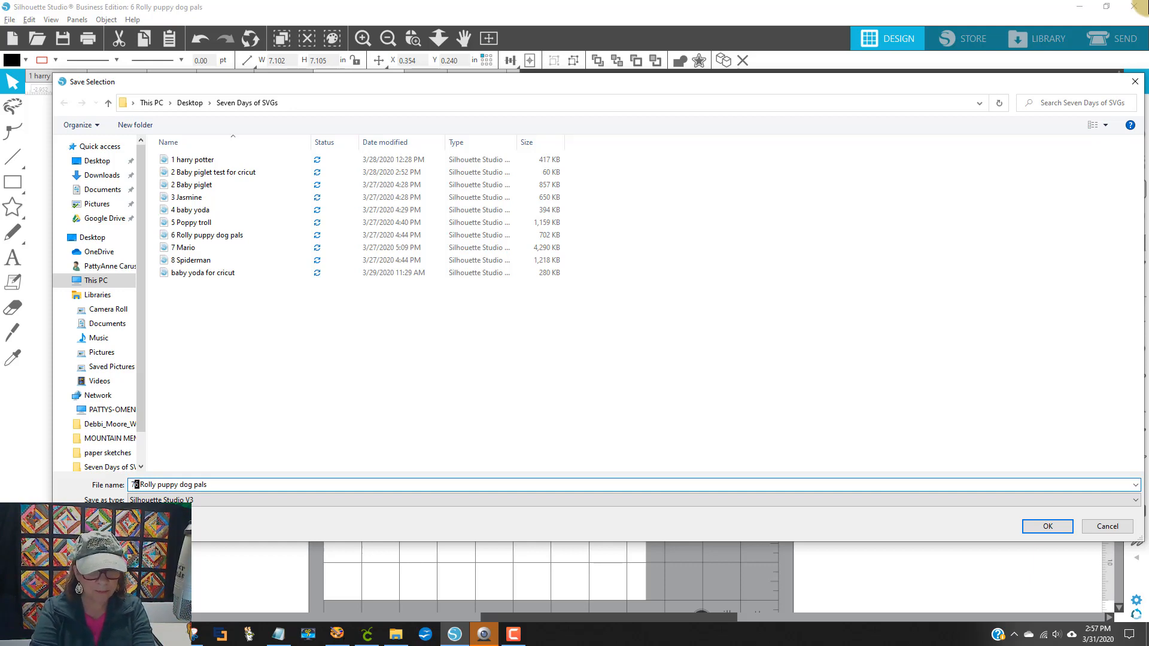
text(2)
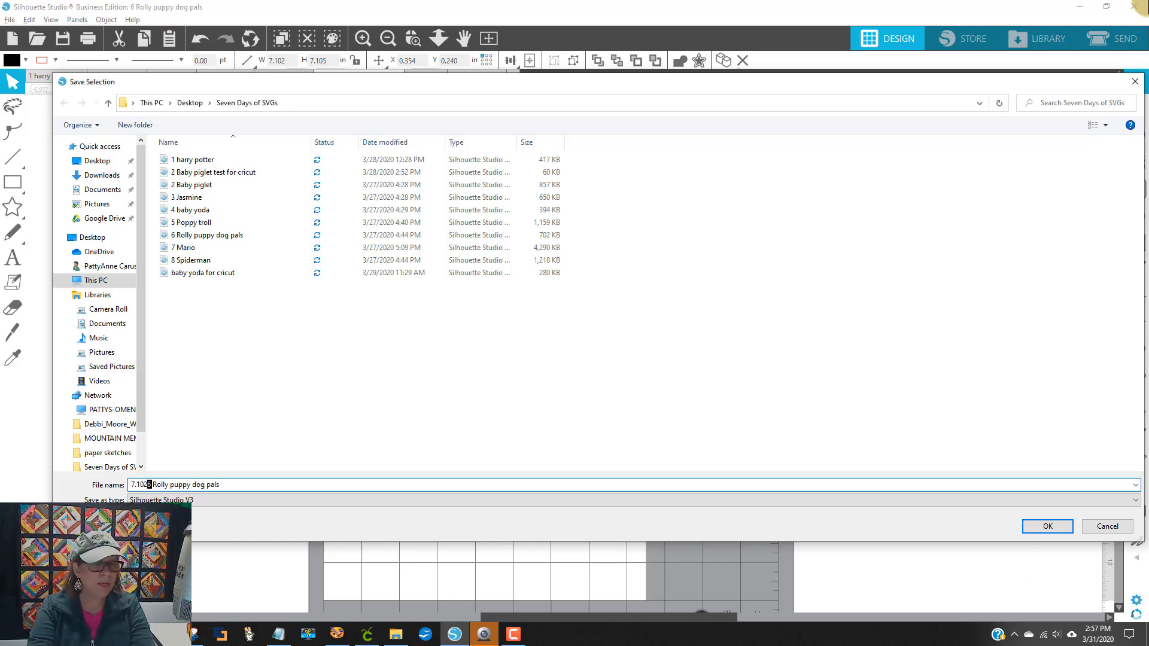
key(shift+Right)
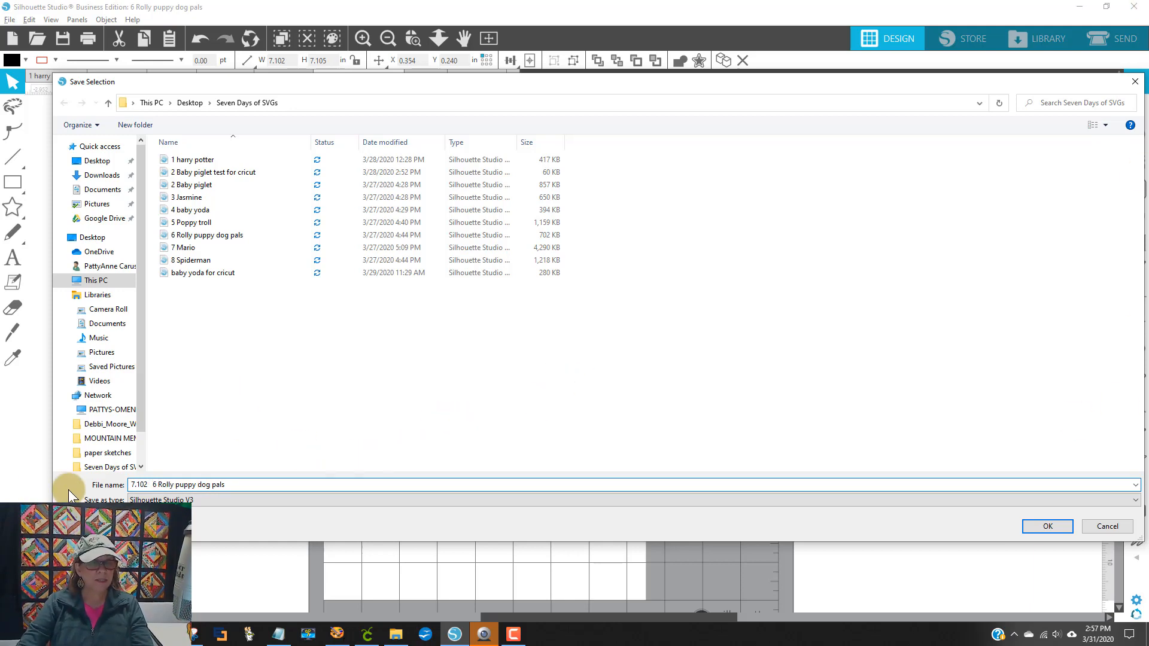
Save the selection in SVG format and nudge the pug slightly up and left on the page
click(220, 500)
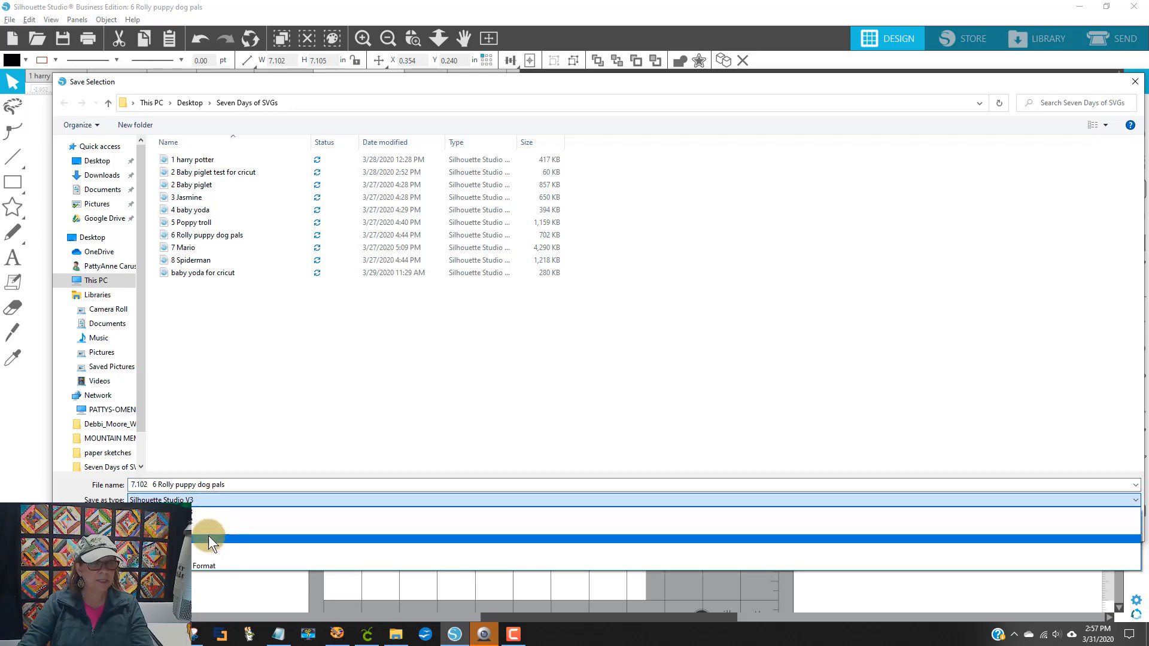
click(373, 528)
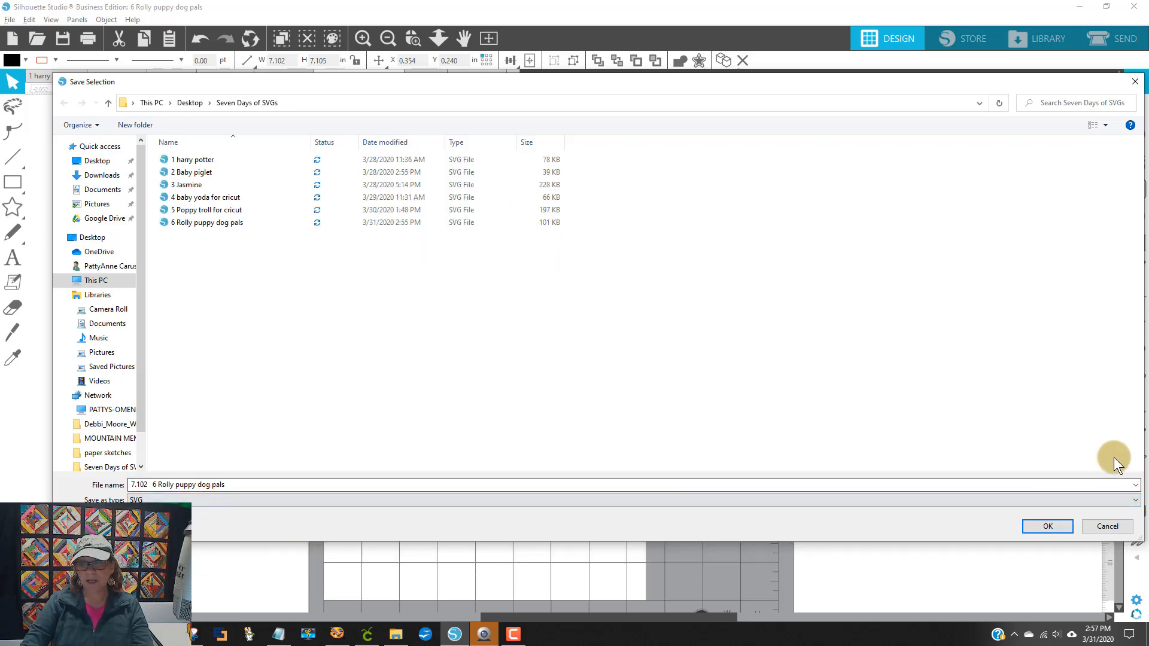
click(1039, 529)
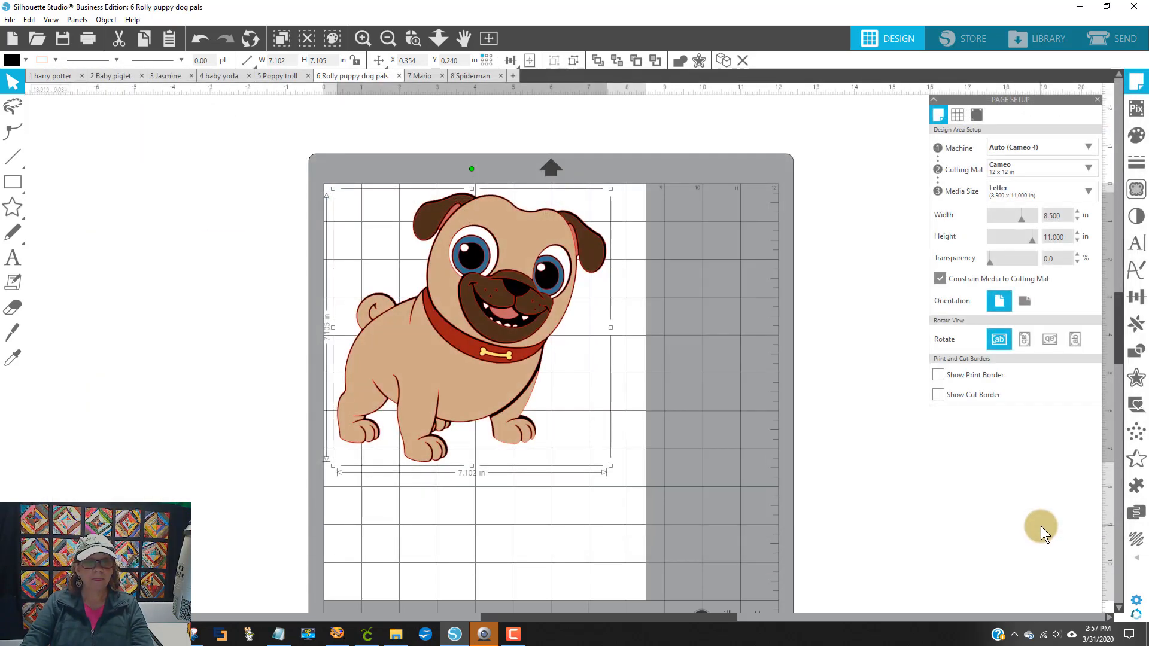
drag(474, 410, 472, 402)
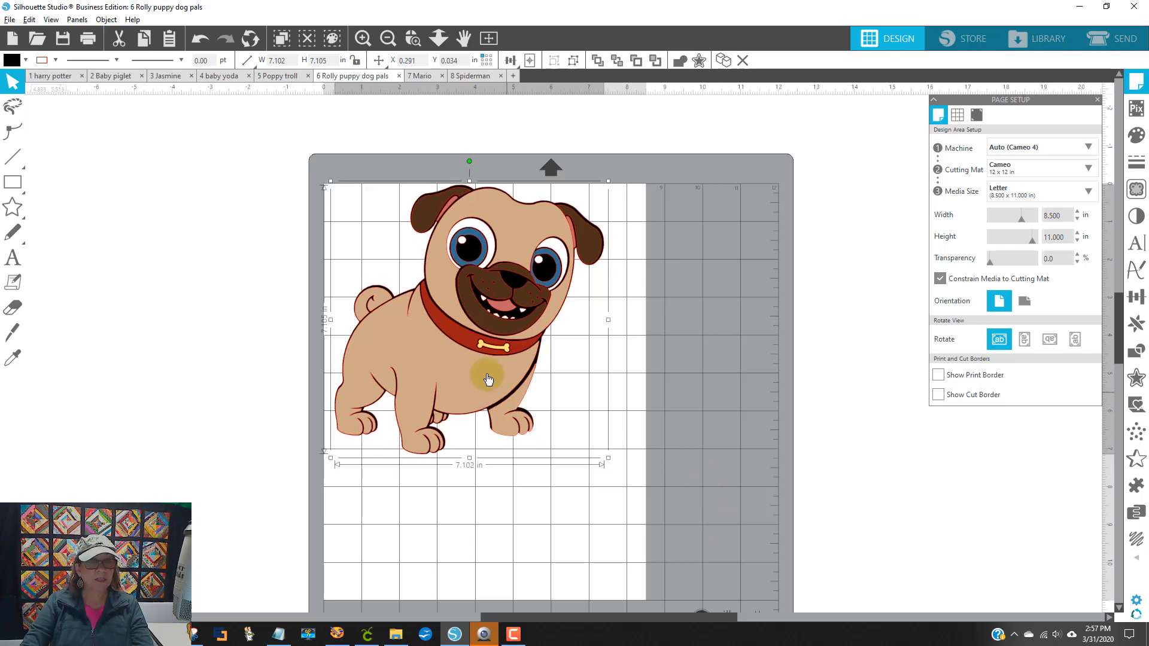
Switch to Cricut Design Space, insert the uploaded pug onto the canvas and move it to about X 2.947, Y 0.865
click(364, 637)
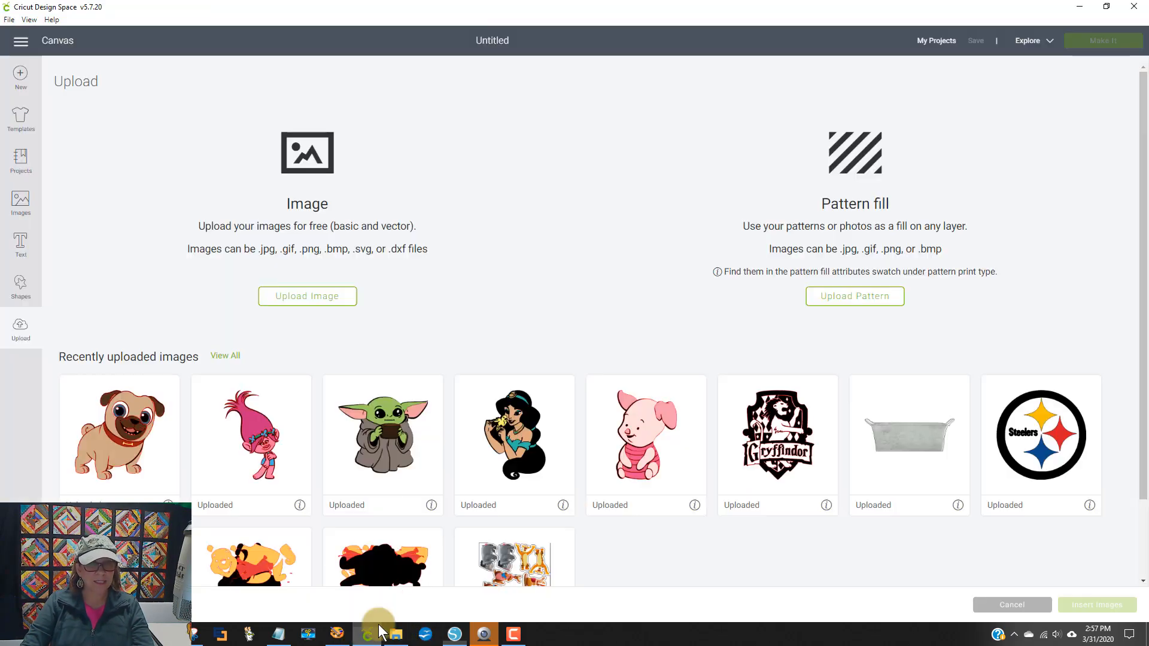
click(124, 456)
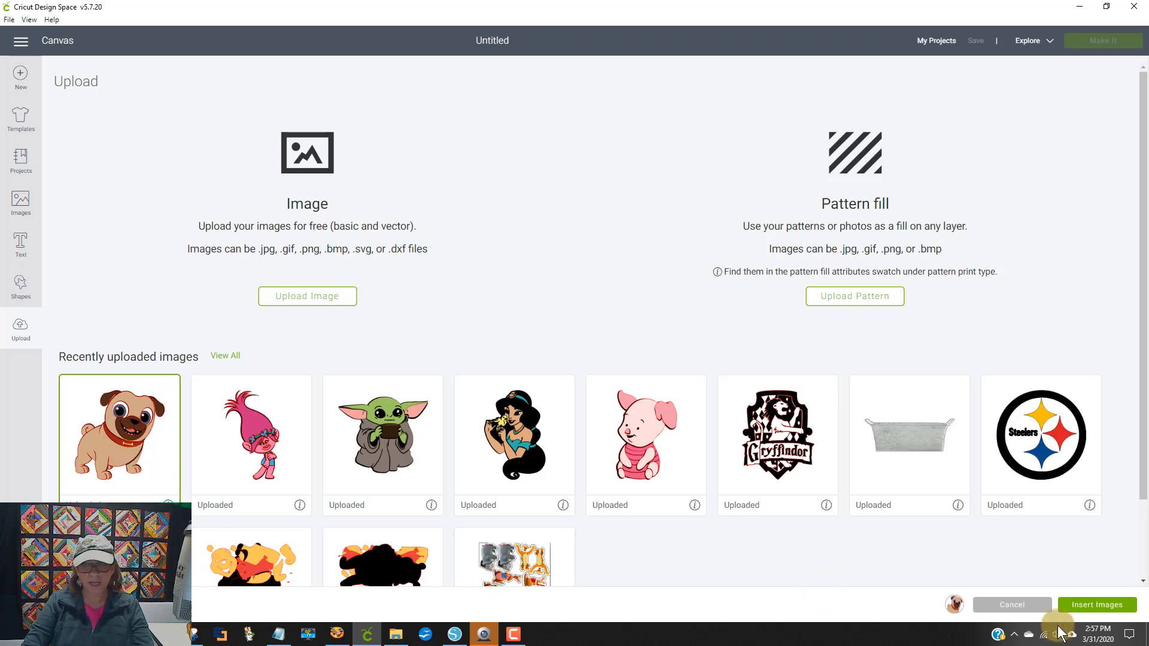
click(1101, 604)
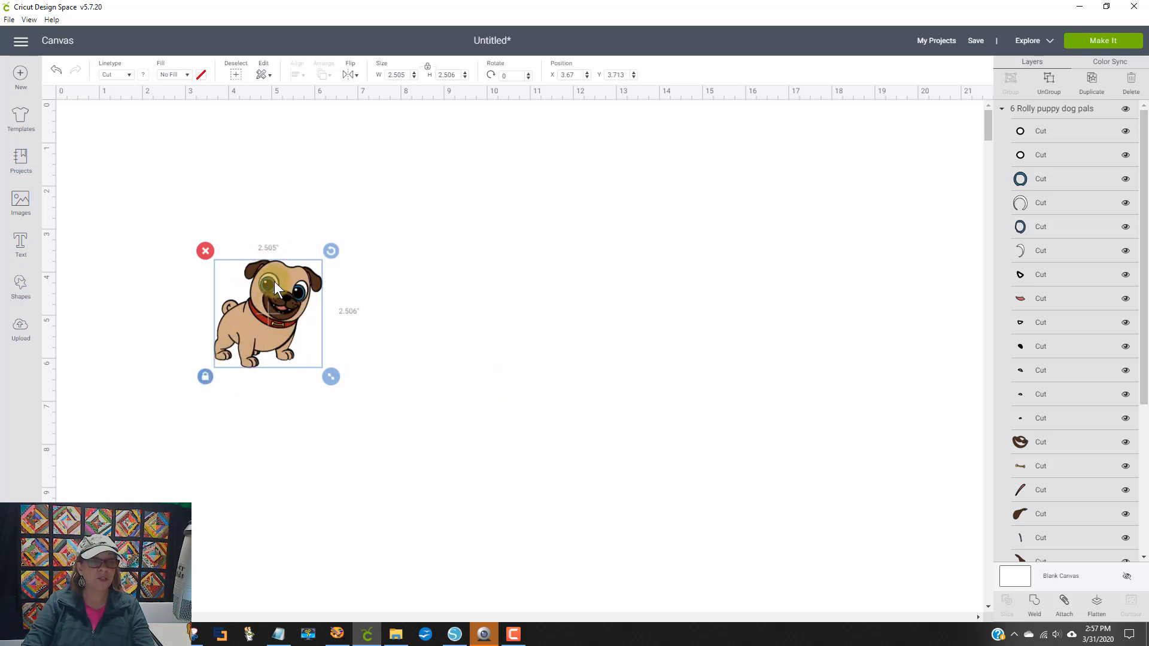
drag(271, 302, 239, 179)
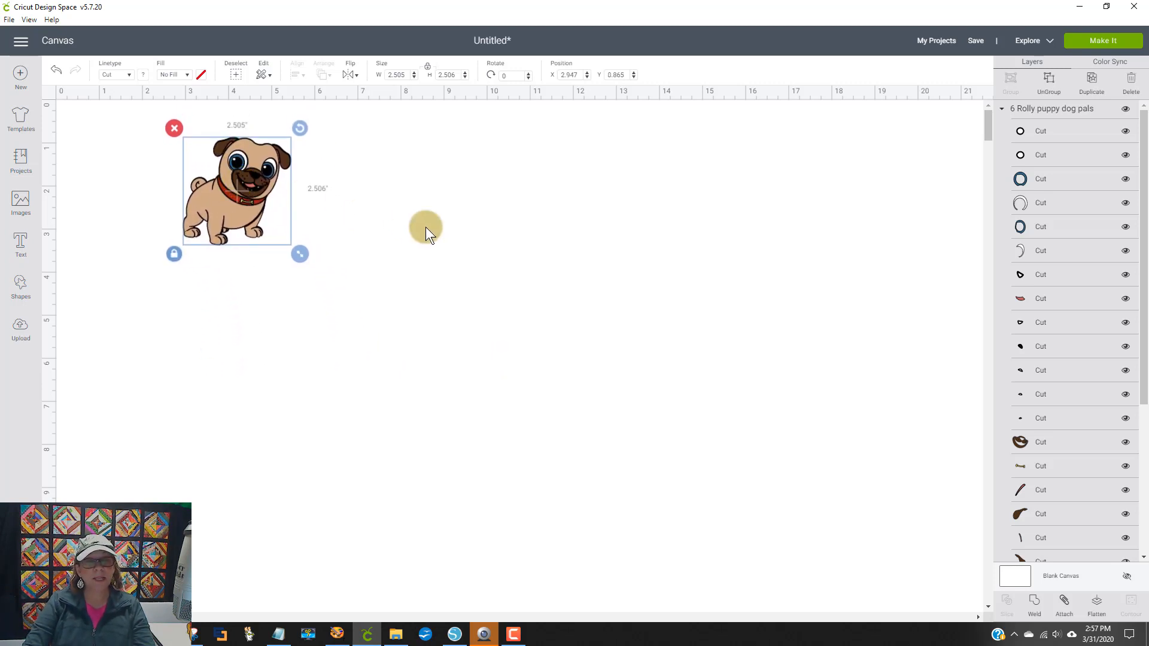
click(768, 289)
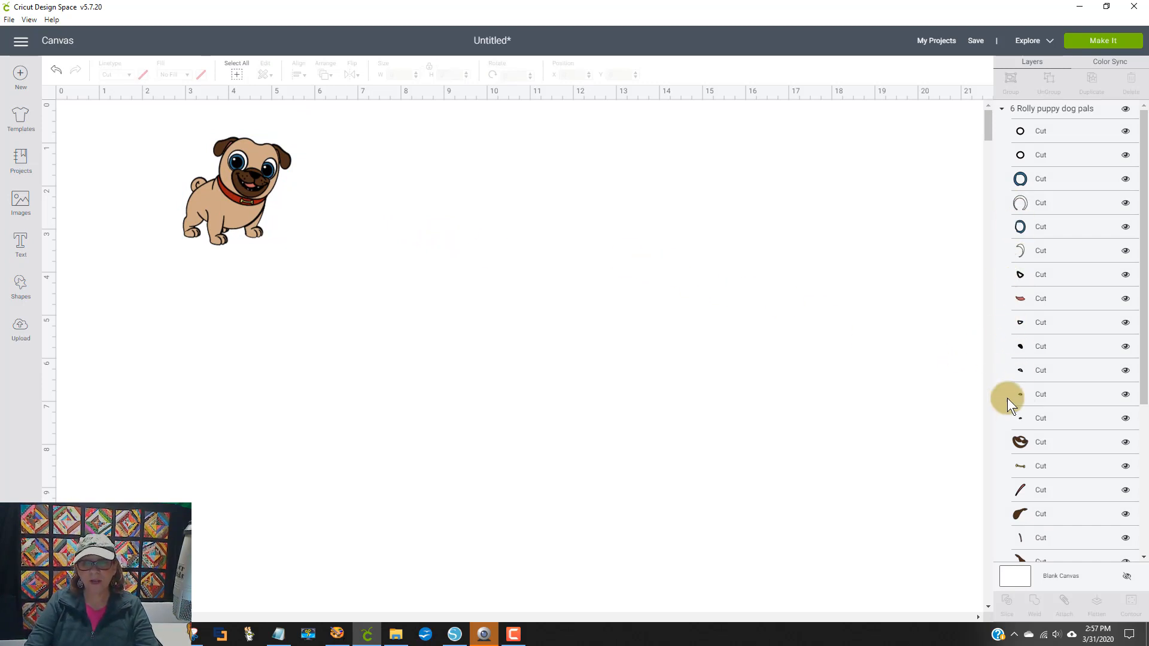
scroll(1011, 319, down, 5)
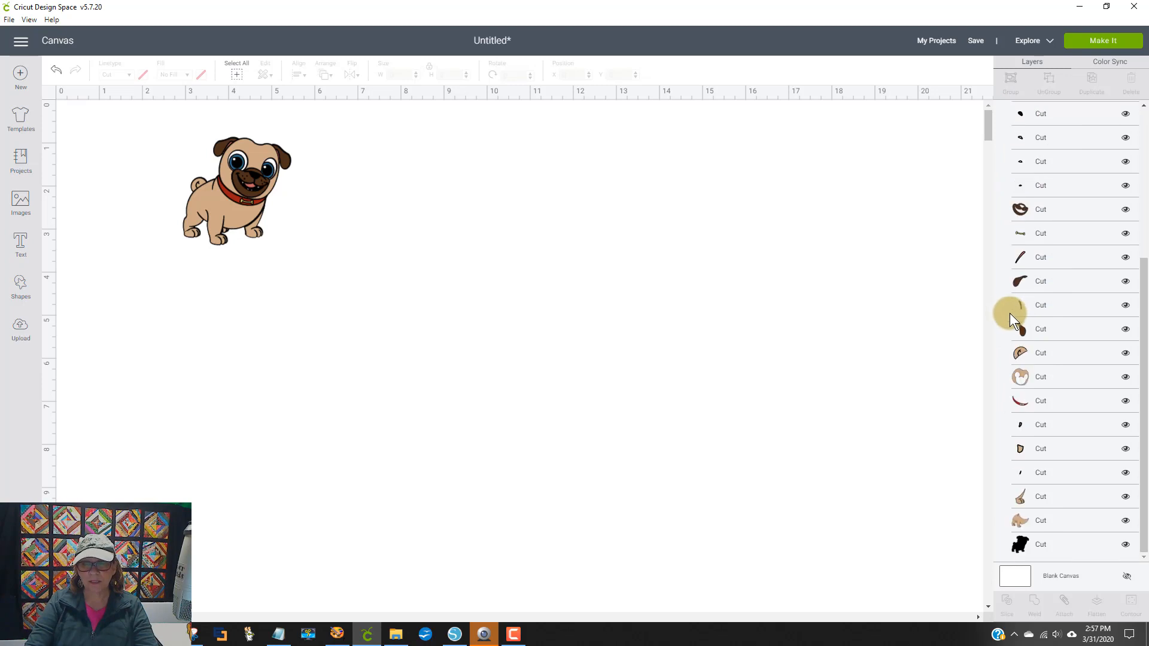
scroll(1008, 322, up, 5)
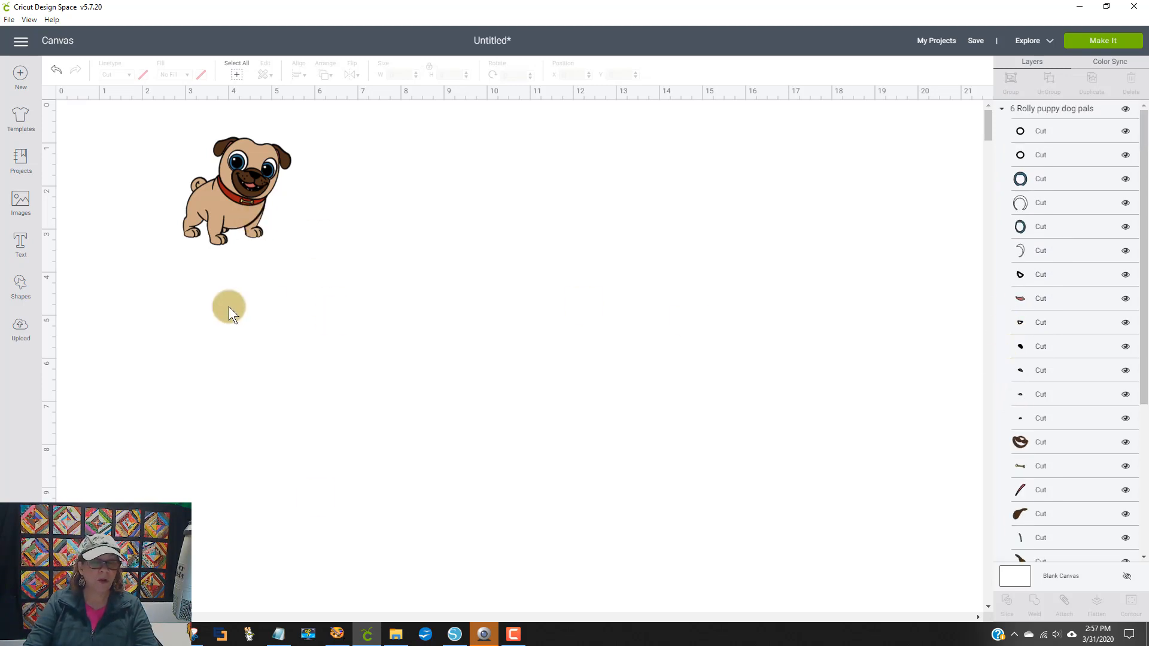
Switch back to Silhouette Studio and list the pug's colors by fill with Select by Color
click(454, 634)
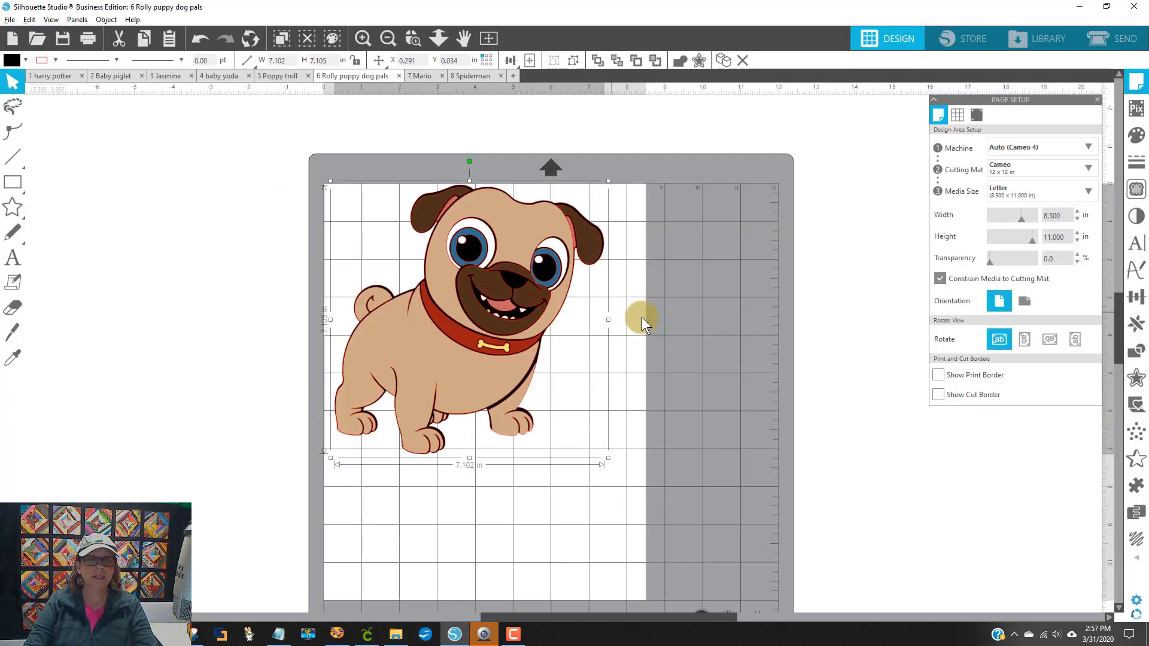
click(643, 316)
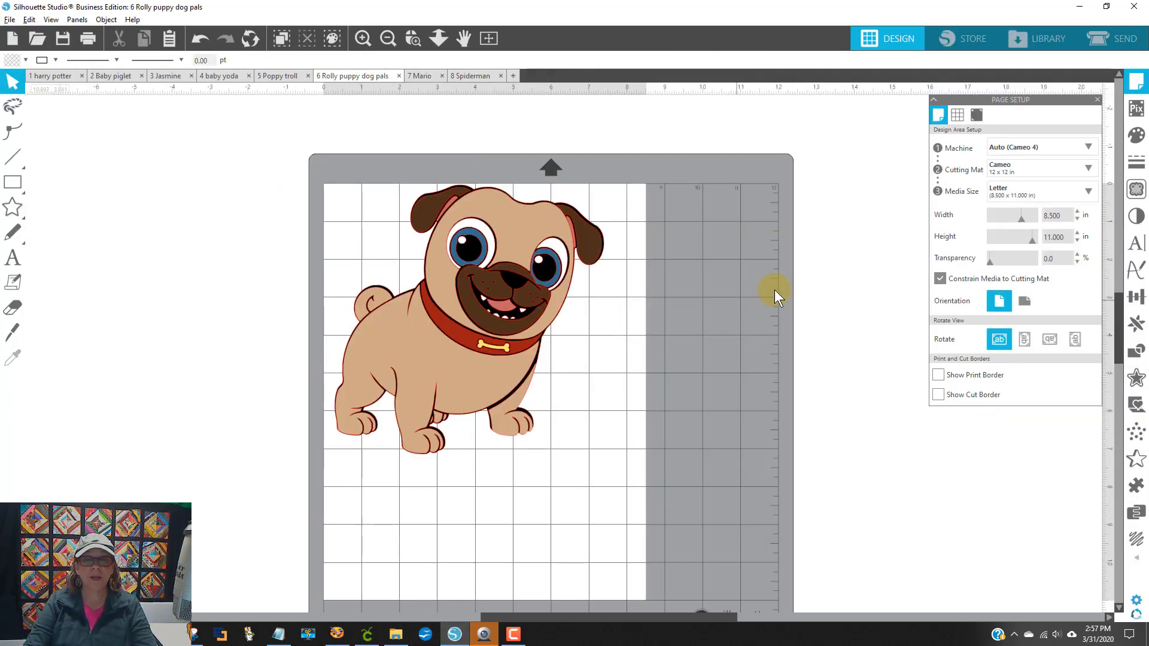
click(529, 233)
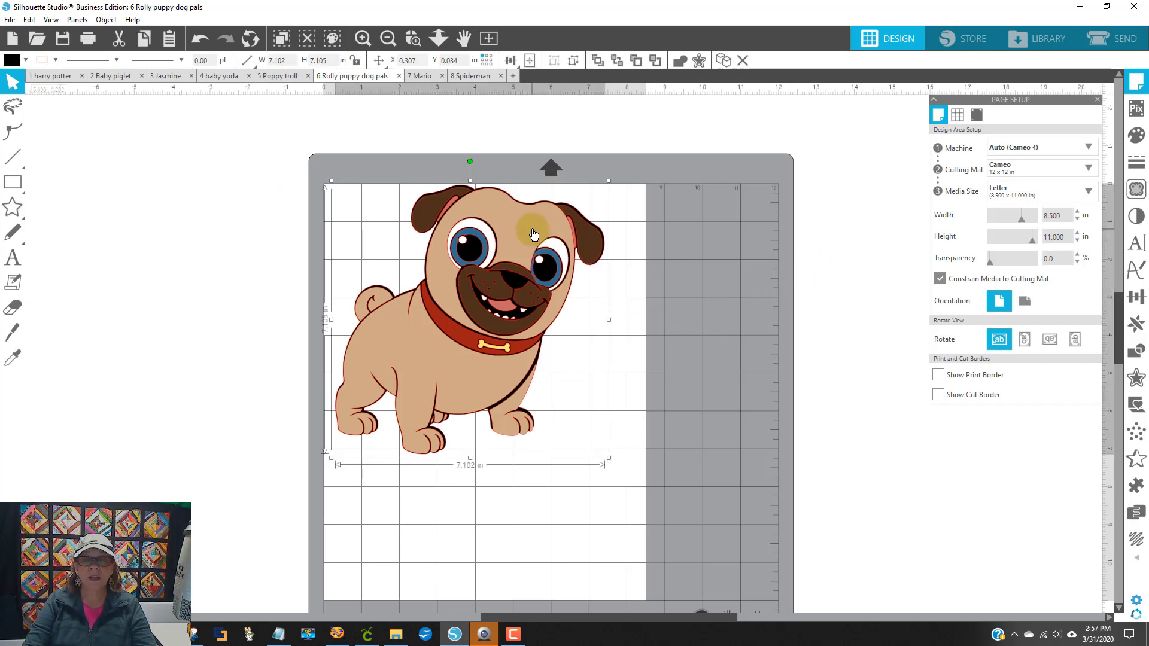
click(332, 40)
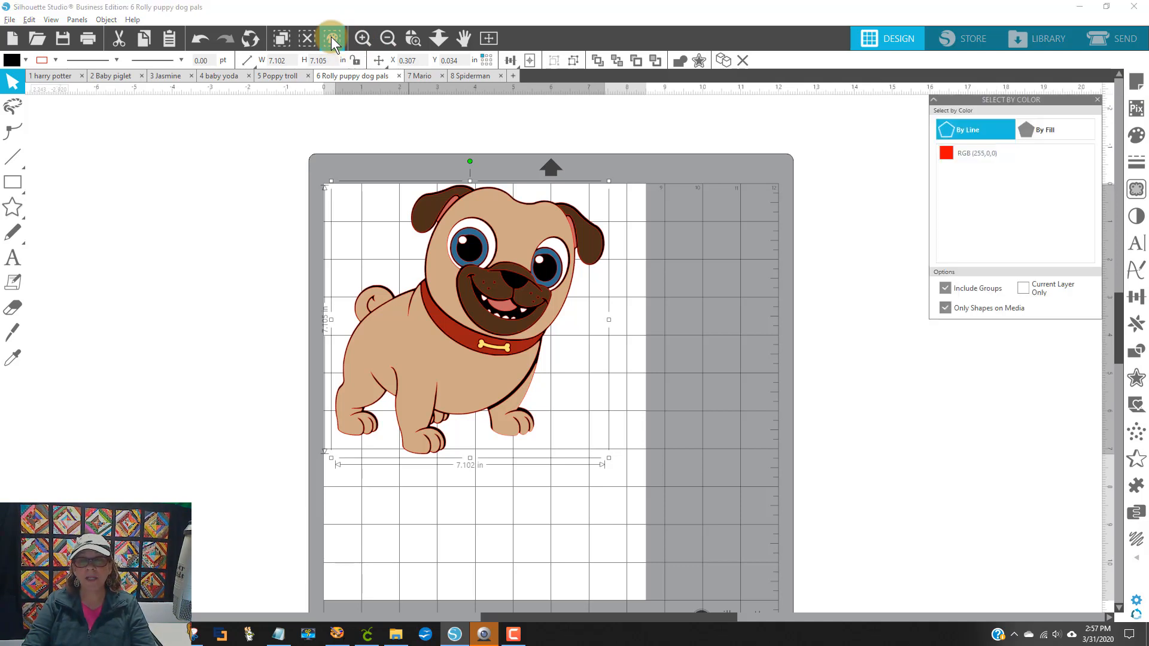
click(1077, 127)
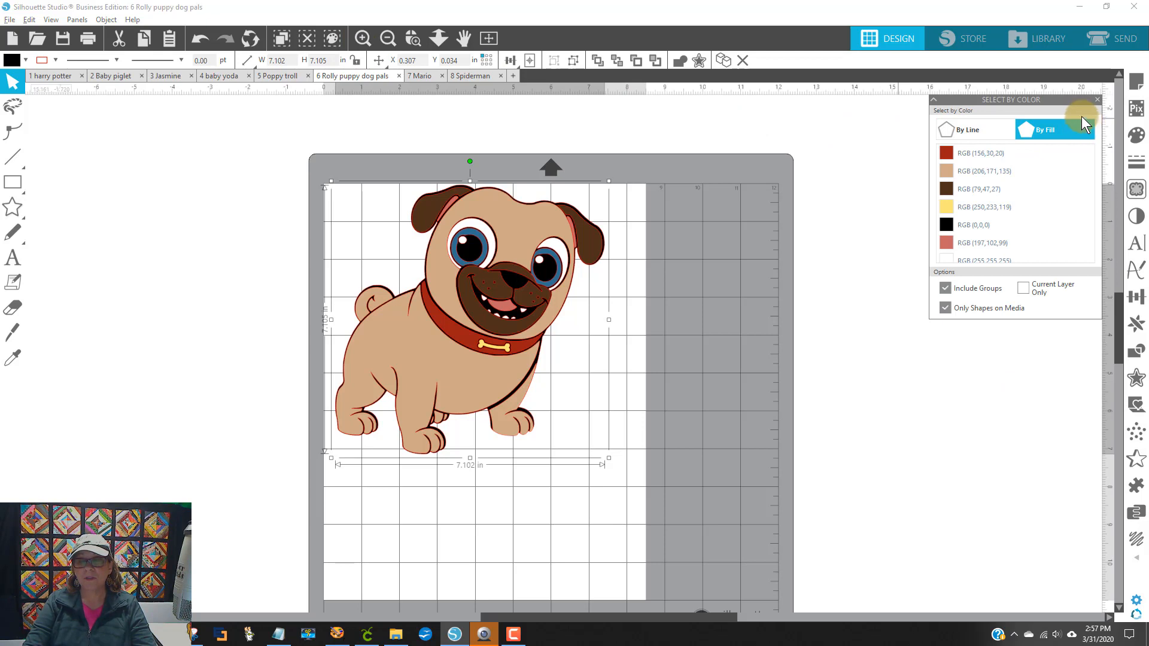
click(774, 255)
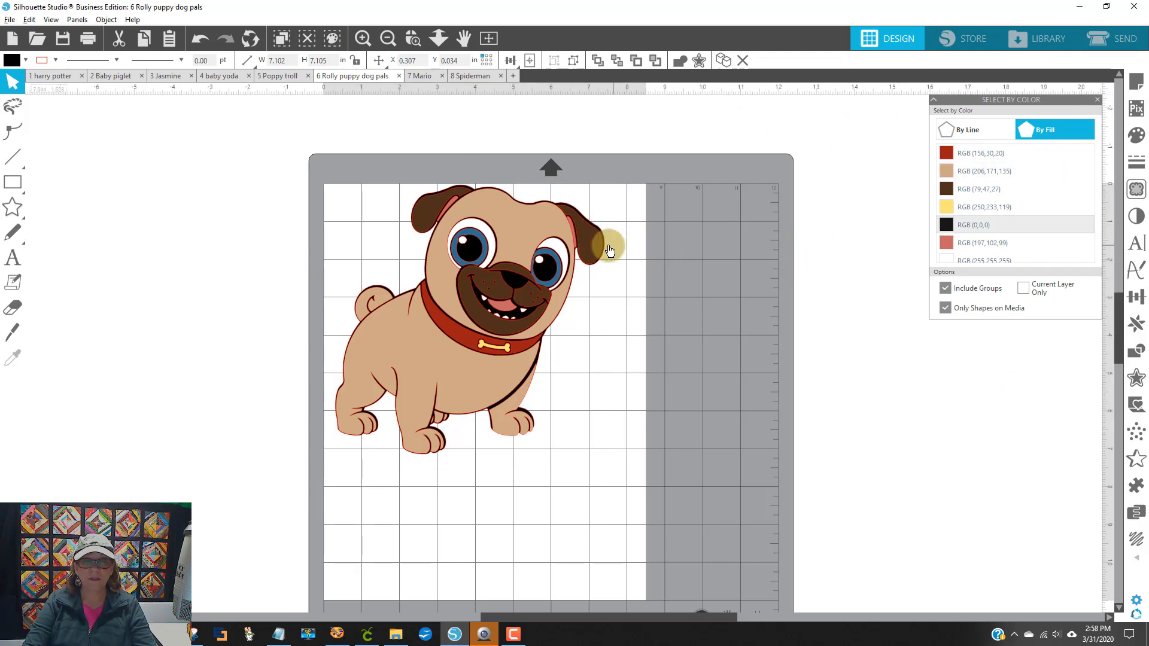
Move the pug to about X 0.986, Y 0.334 in on the page and ungroup it
drag(609, 250, 635, 262)
right_click(590, 270)
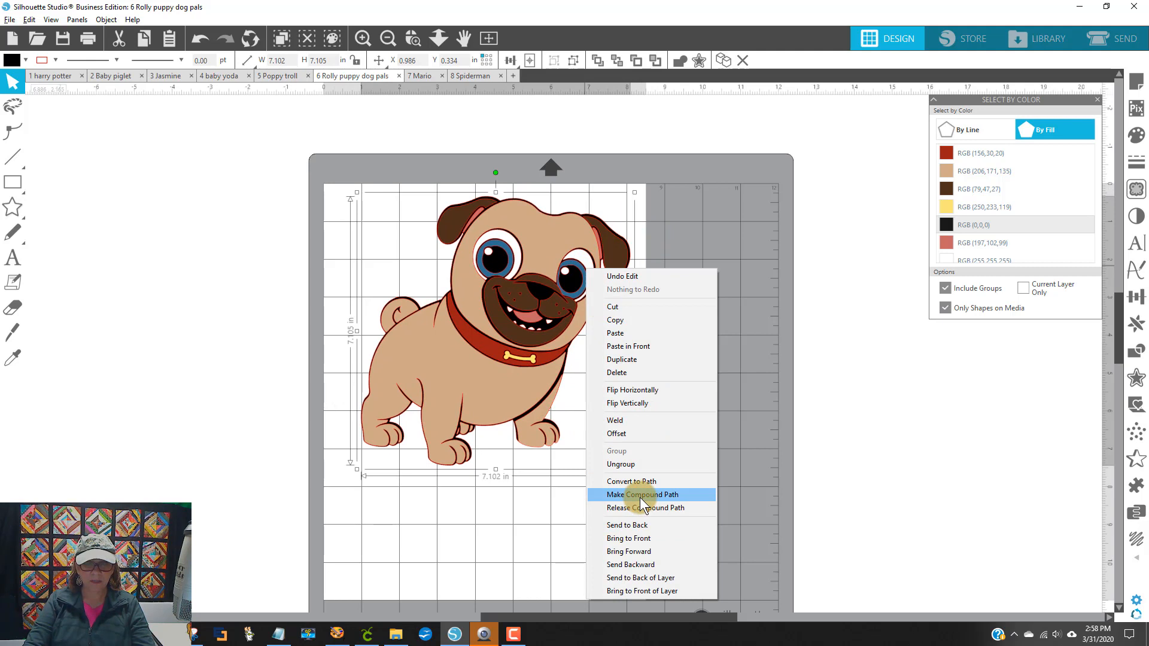
click(630, 465)
click(734, 358)
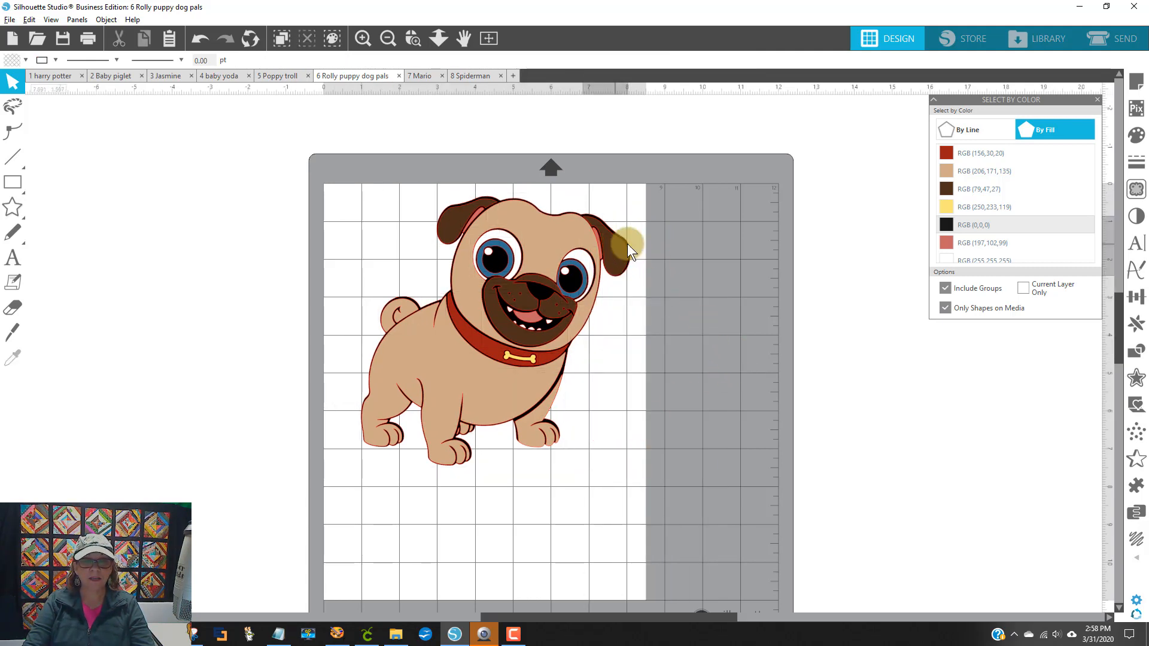
Shift the brown ear piece on the pug's right-hand side slightly to the right
mouse_move(627, 243)
mouse_down()
mouse_move(667, 235)
mouse_move(620, 243)
mouse_up()
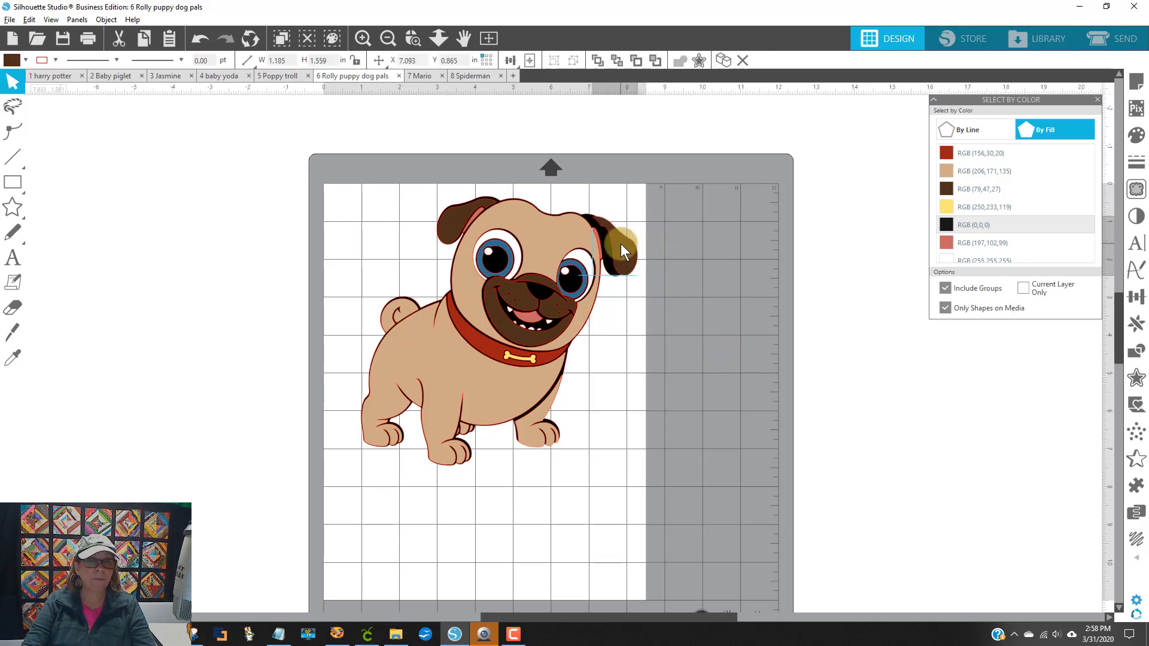
click(465, 584)
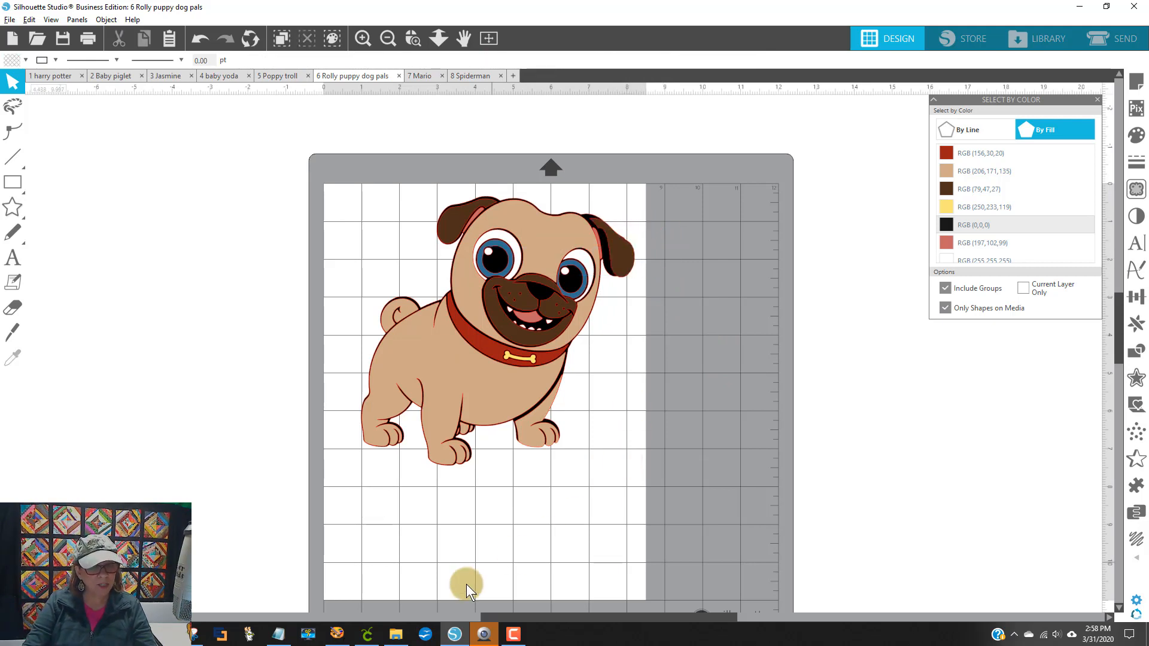
Switch to Cricut Design Space and enlarge the pug proportionally to about 7.476 by 7.479 in
click(367, 634)
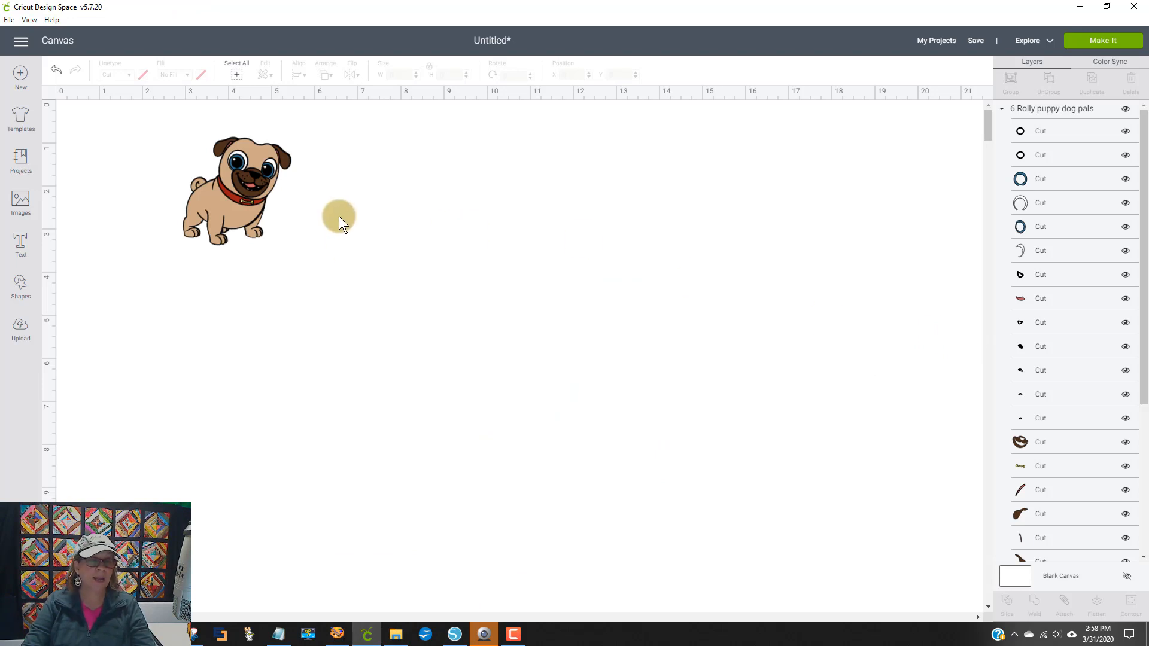
click(260, 228)
drag(300, 253, 475, 363)
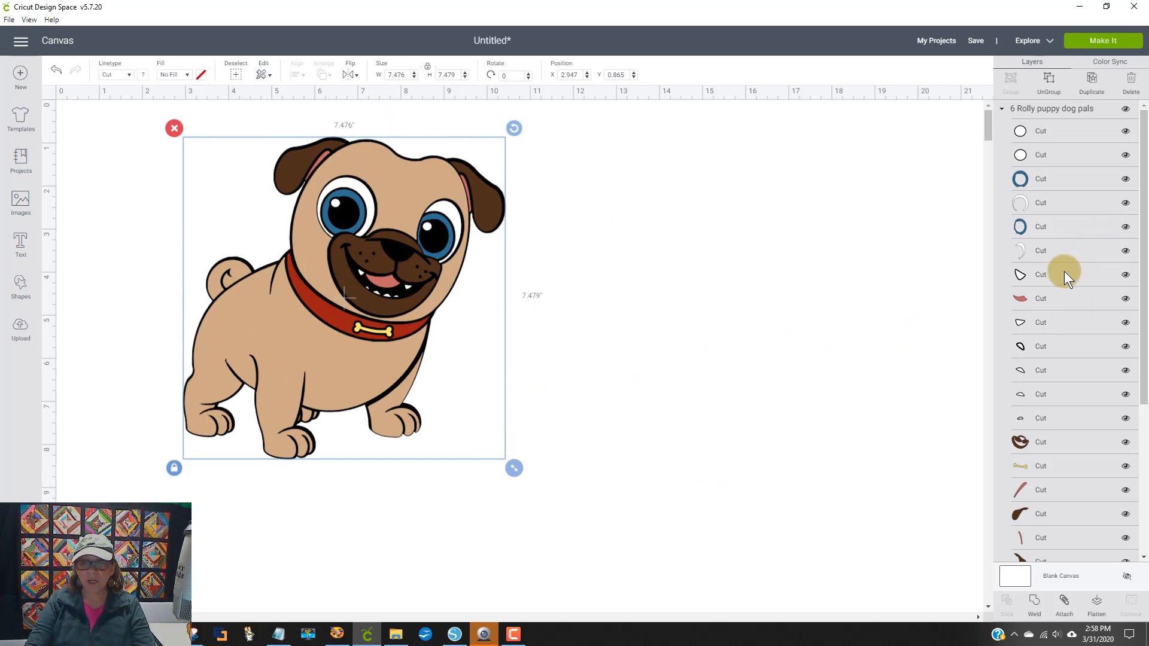
Examine which parts of the pug the small tooth layers and the remaining cut layers correspond to
click(1027, 317)
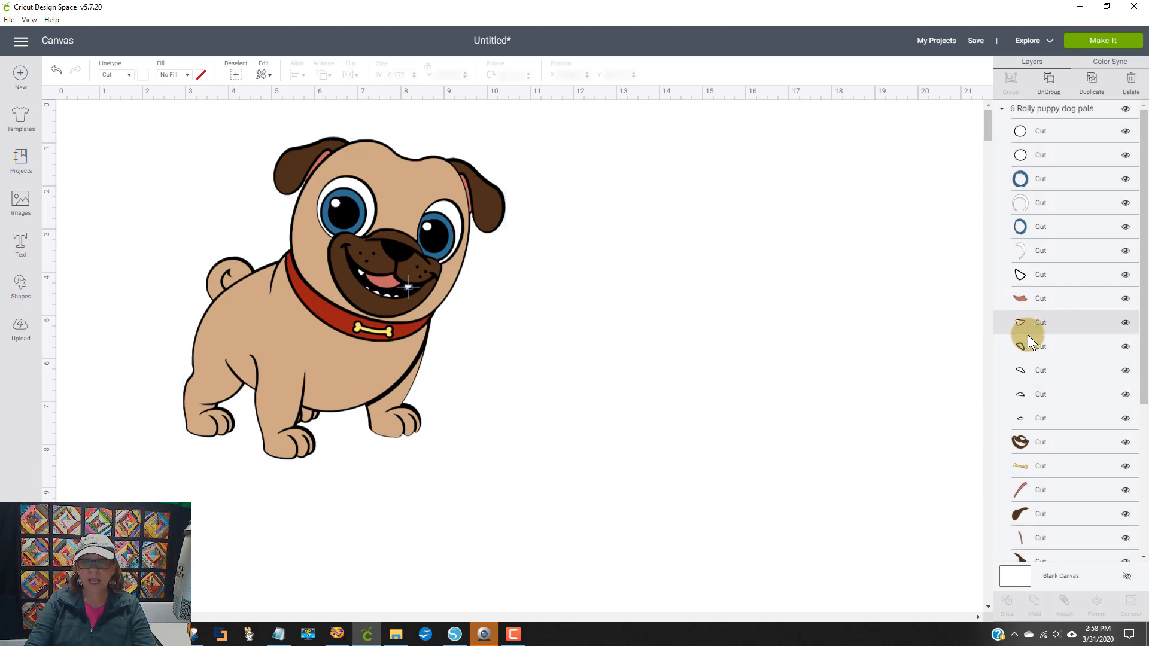
click(1028, 344)
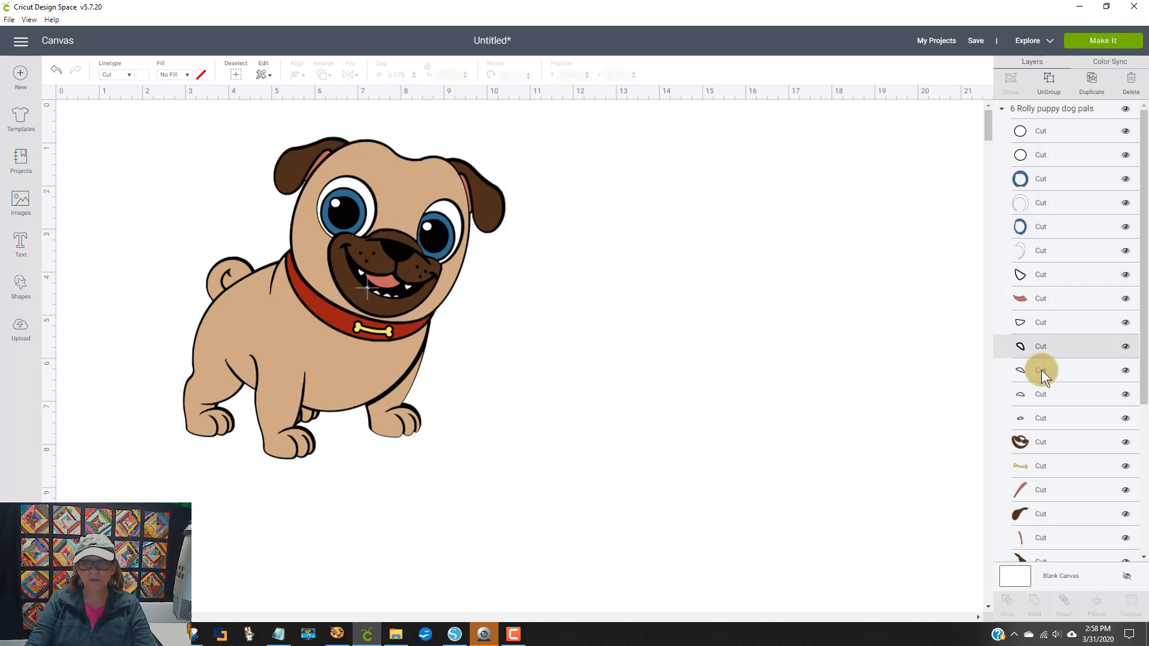
click(1041, 370)
click(1042, 394)
click(1039, 418)
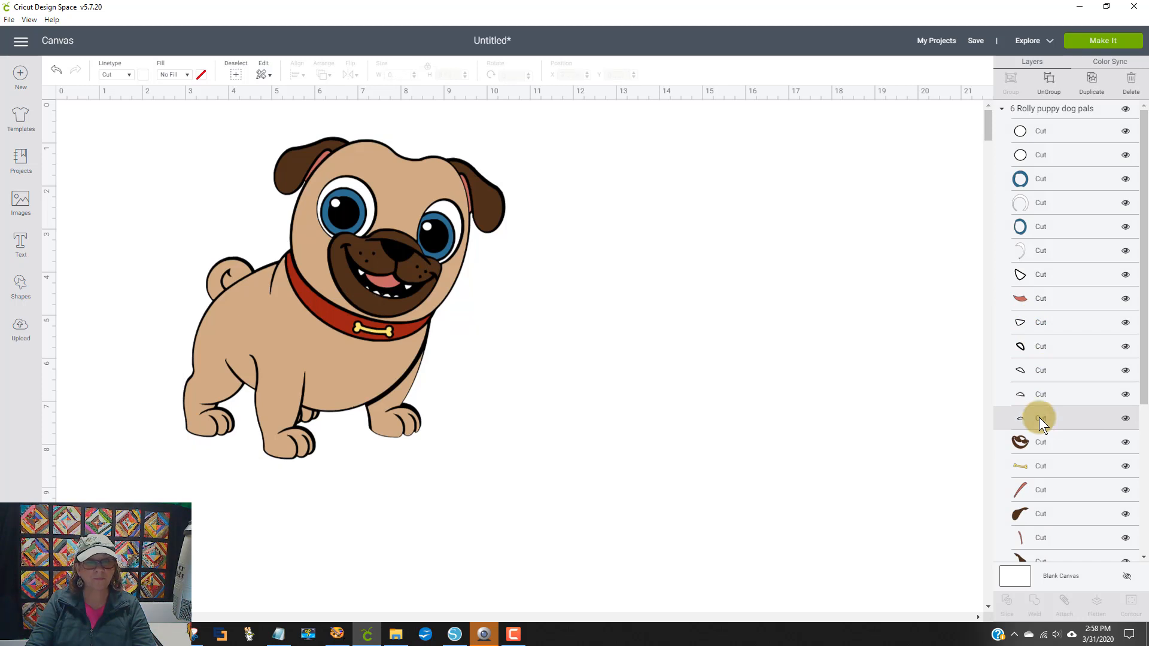
scroll(1039, 410, down, 4)
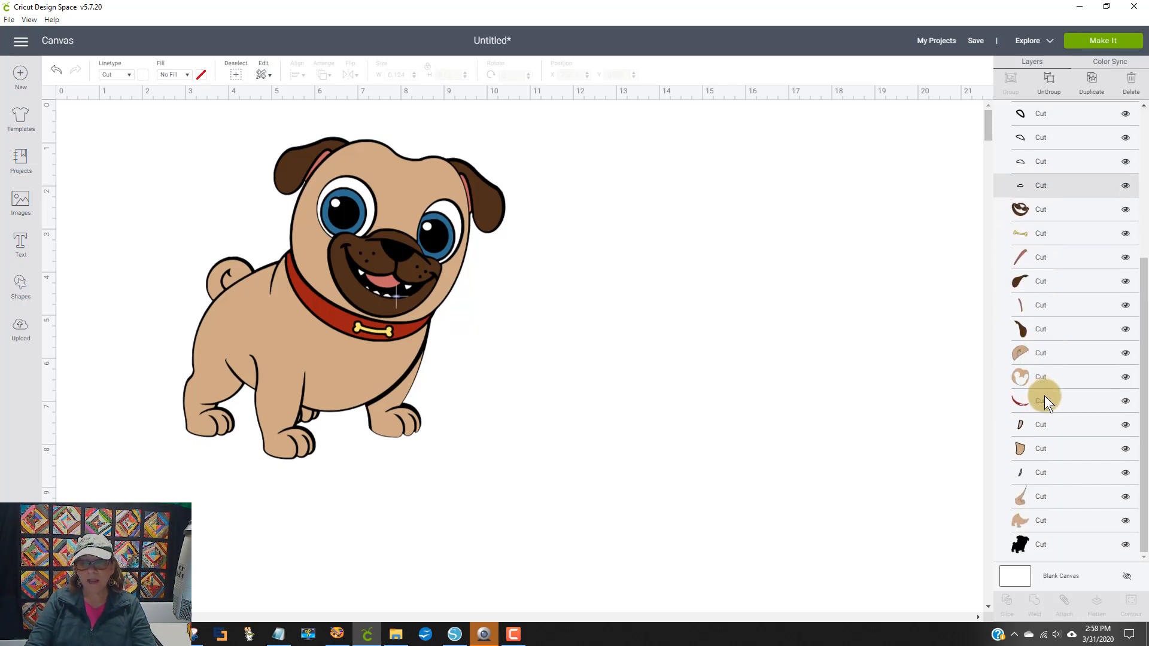
Examine the lower cut layers from the collar to the leg pieces, and preview how the design is laid out on the cutting mats
click(1043, 396)
click(1041, 421)
click(1039, 448)
click(1043, 476)
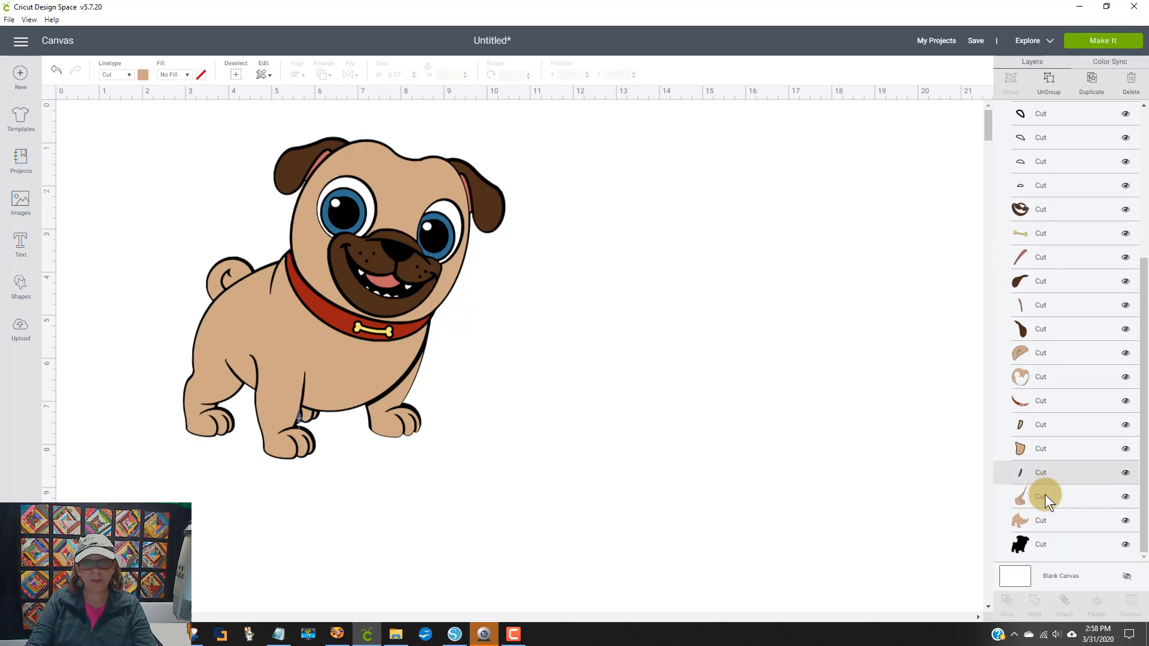
scroll(1043, 472, up, 4)
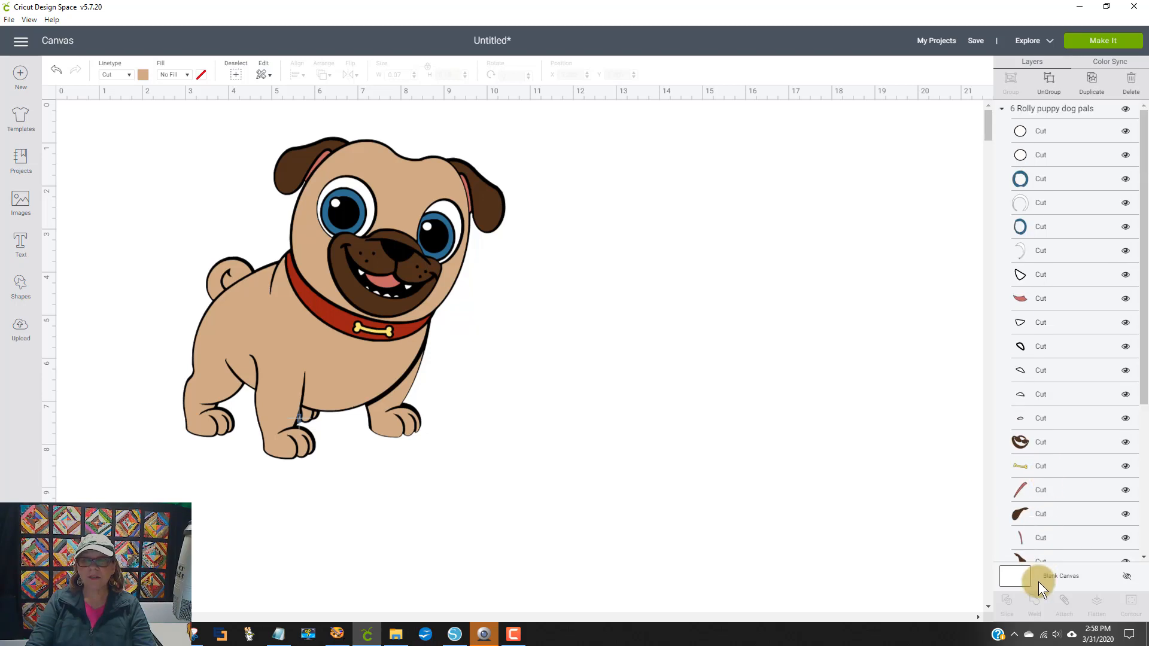
click(619, 279)
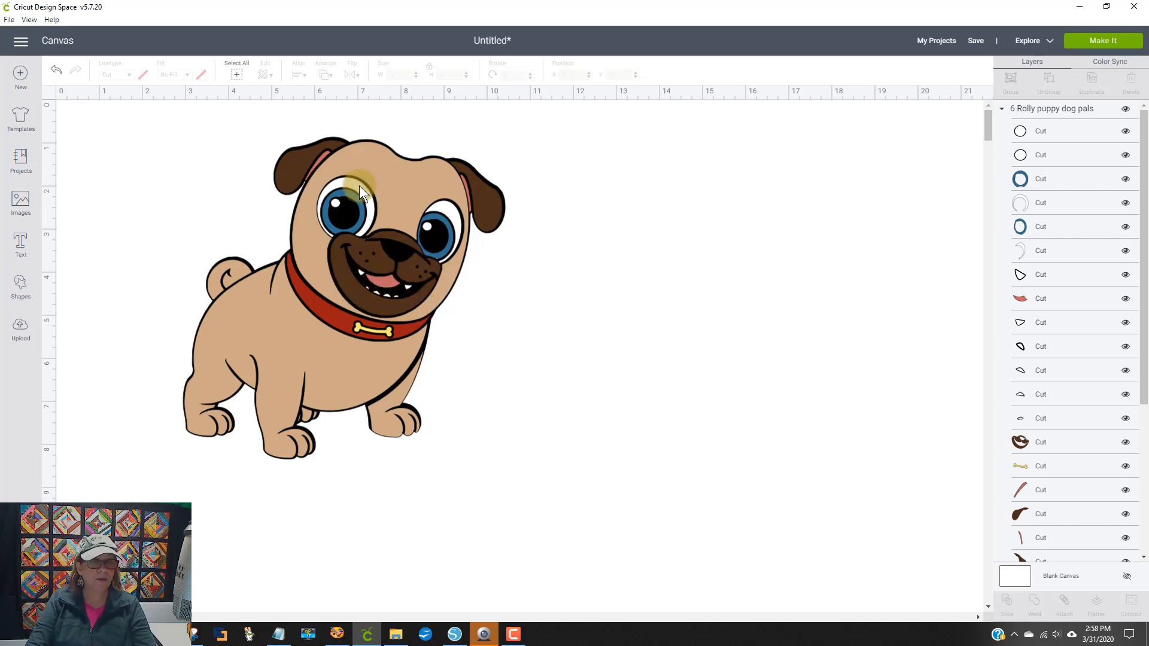
click(1099, 41)
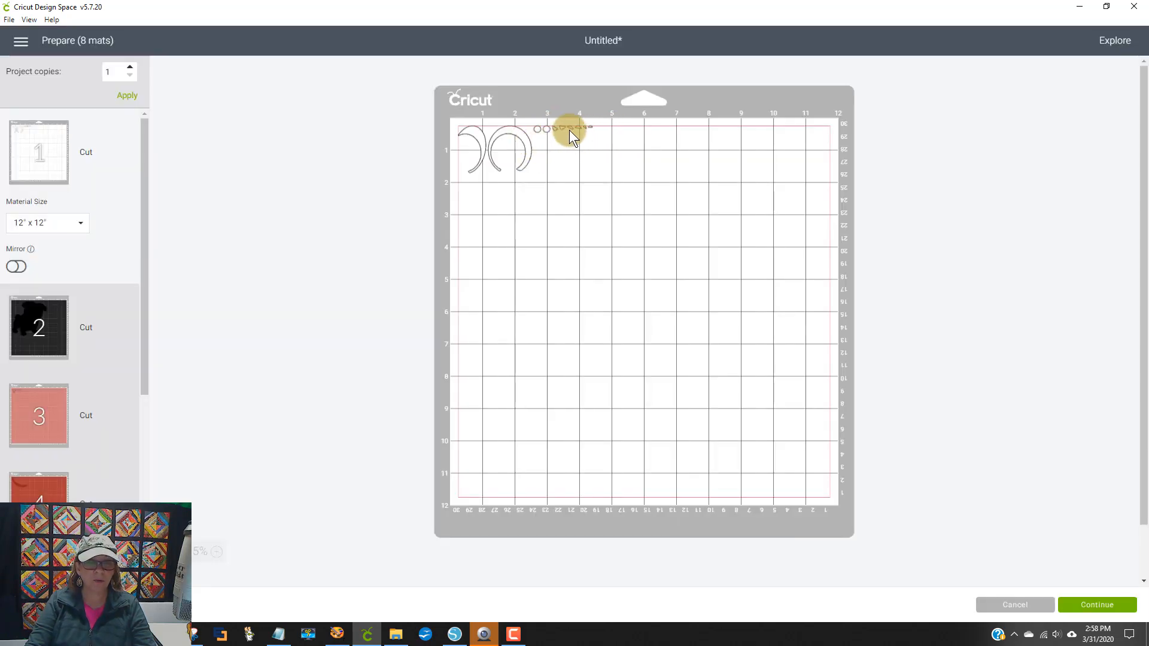
click(1015, 604)
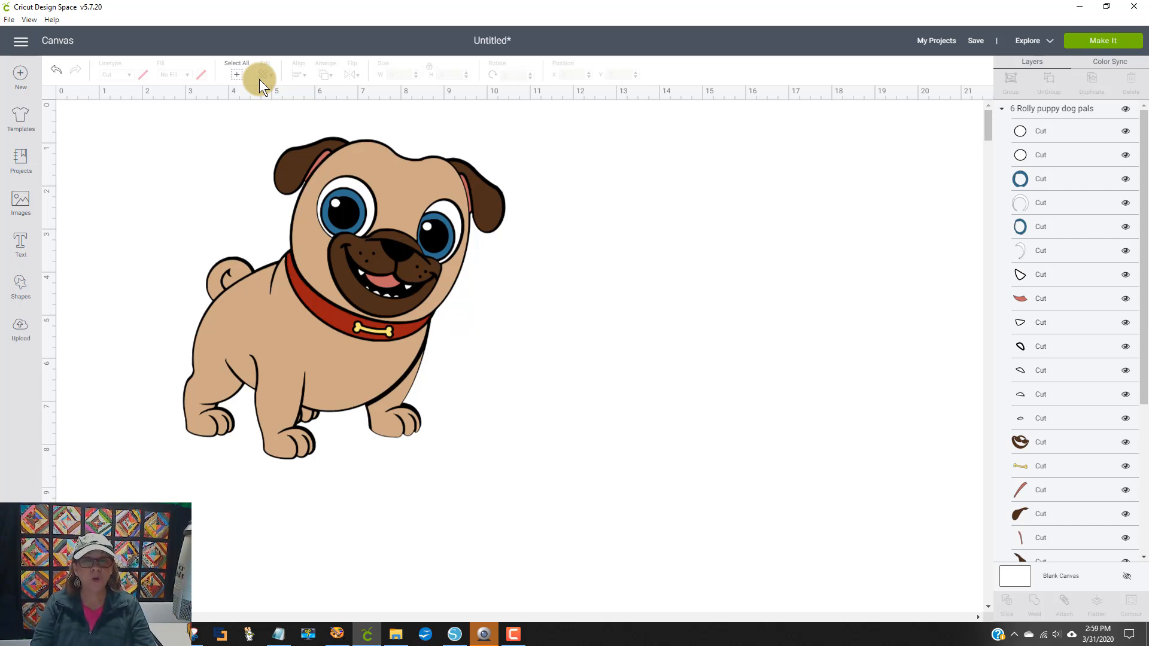
Delete the whole pug design from the Cricut Design Space canvas and switch back to Silhouette Studio
drag(257, 229, 475, 301)
key(Delete)
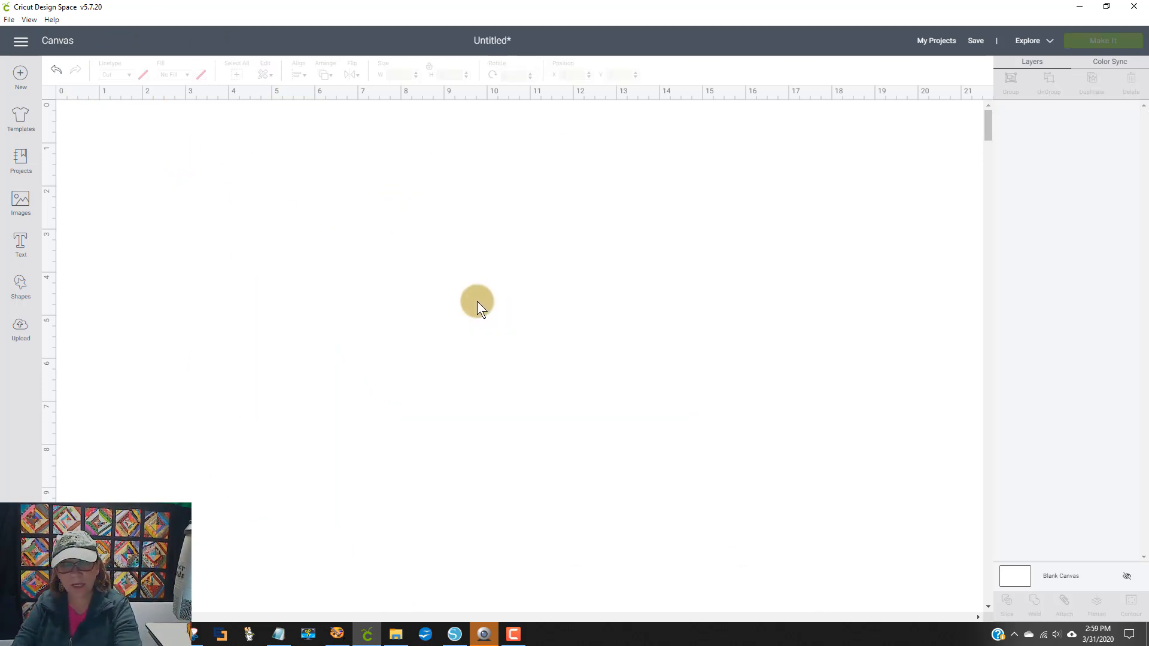
click(455, 634)
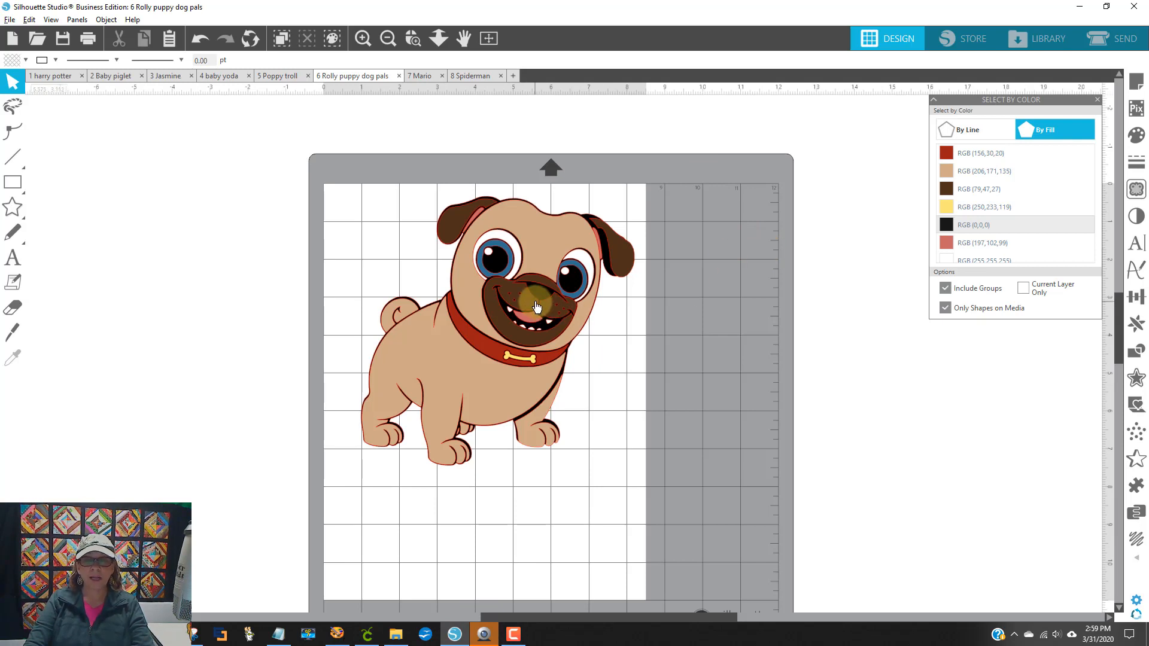
Move the red collar off the page, and combine the tan RGB (206,171,135) pieces into a compound path placed beside the page
click(971, 150)
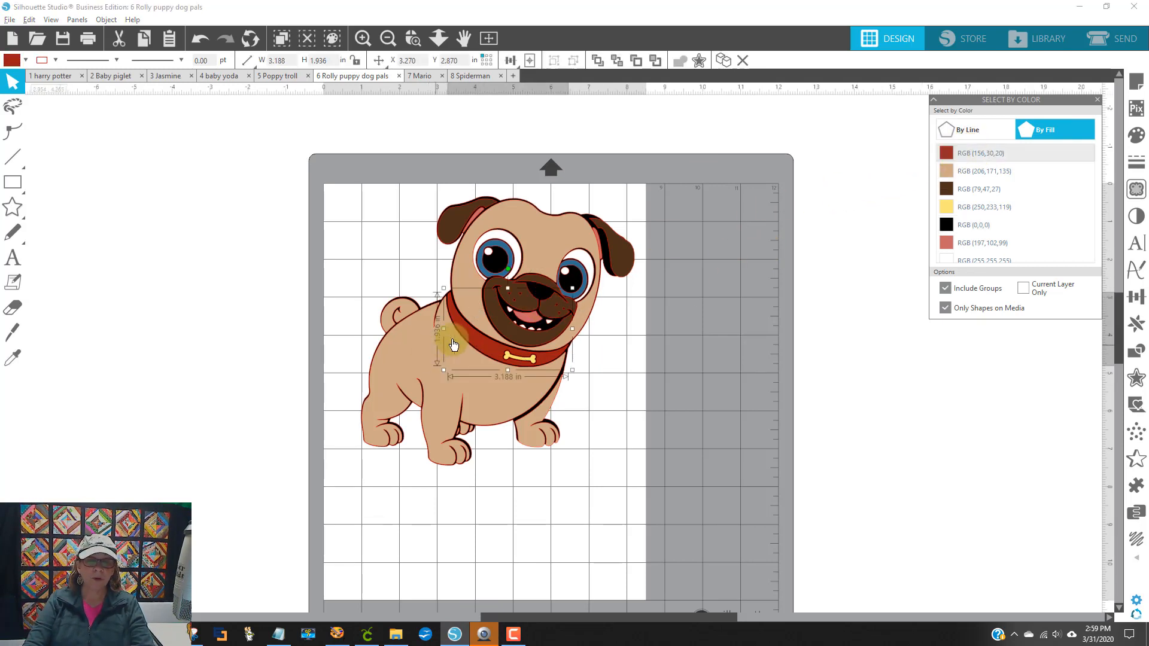
drag(494, 350, 199, 270)
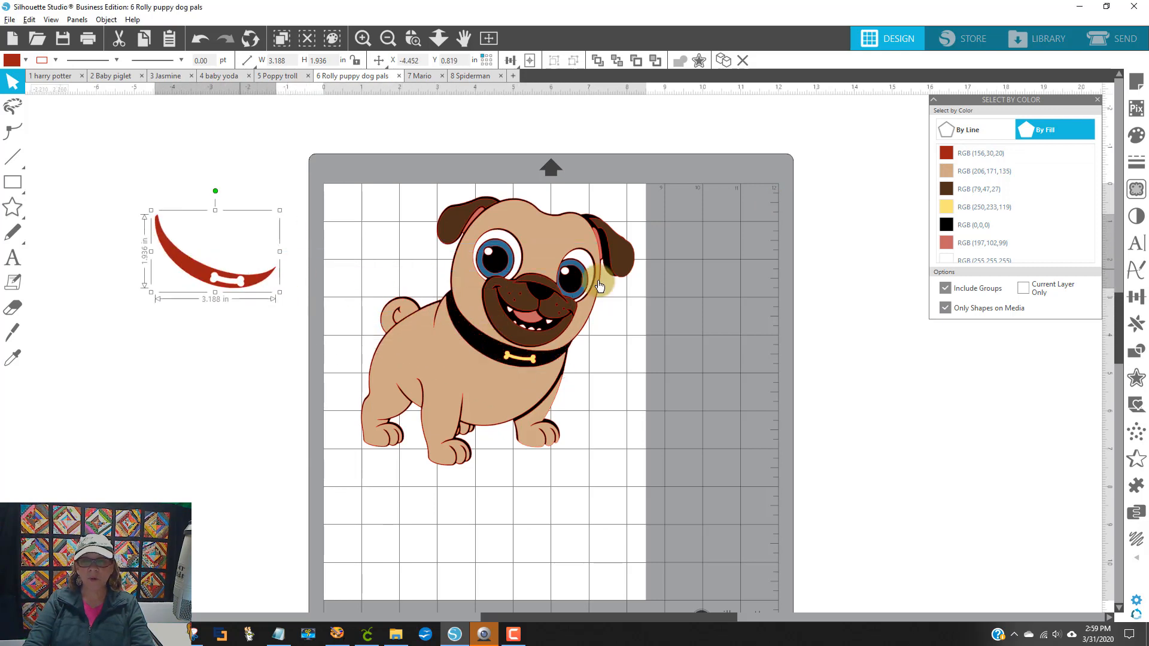
click(981, 170)
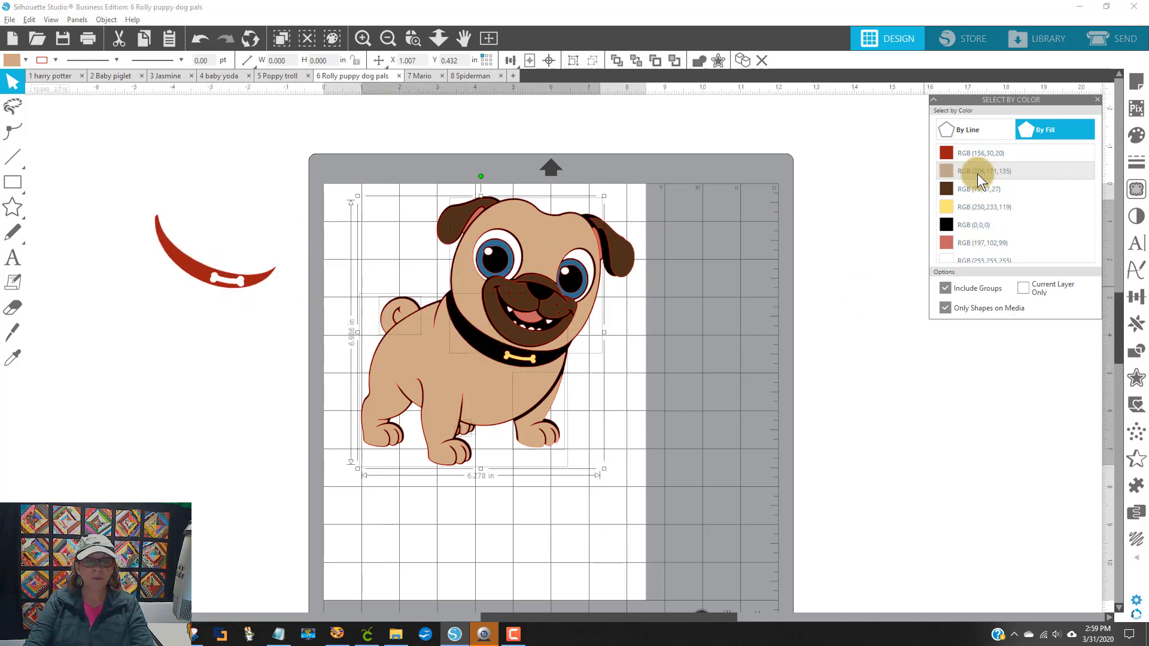
click(981, 188)
right_click(545, 239)
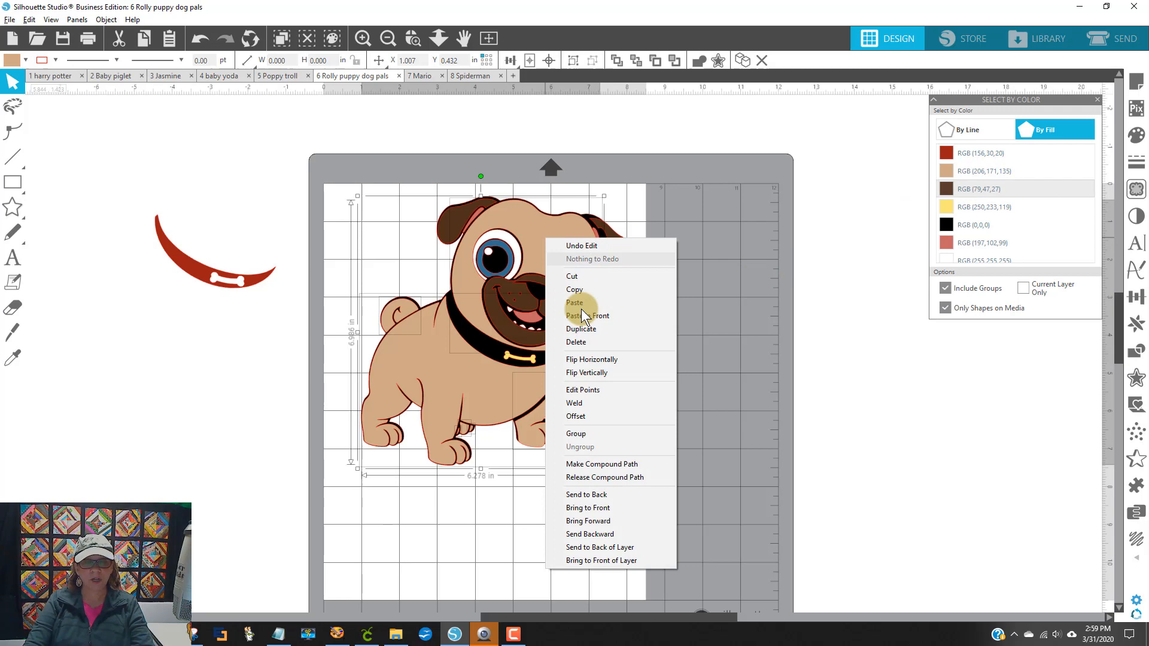
click(618, 465)
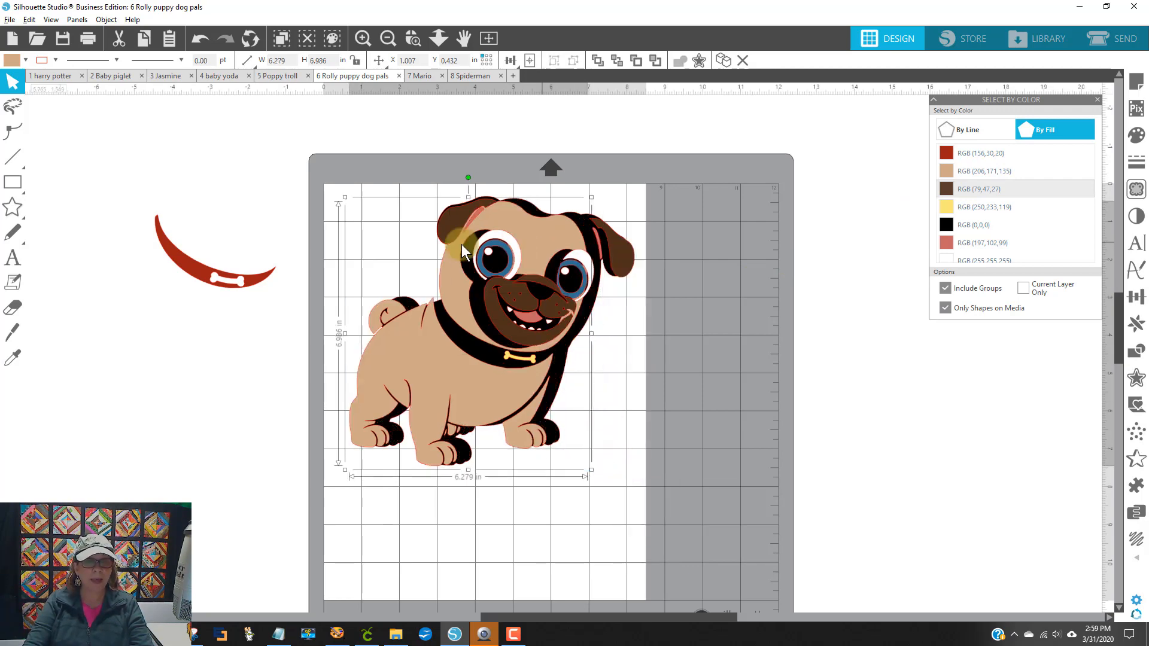
drag(461, 244, 186, 233)
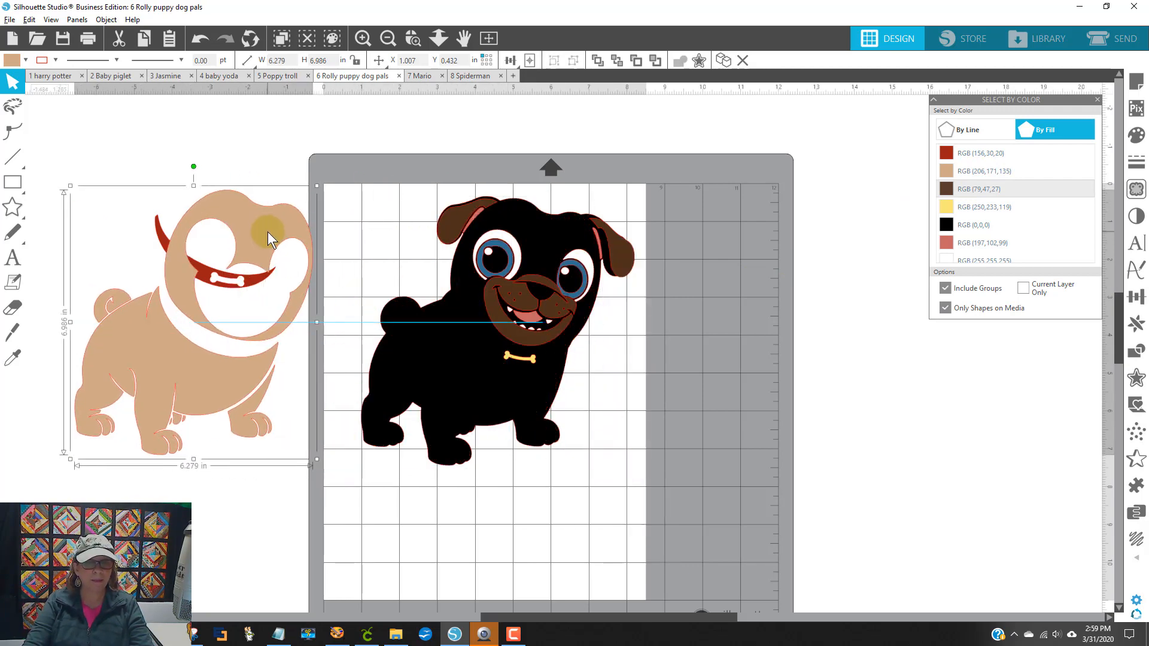
Combine the dark brown RGB (79,47,27) pieces into a compound path, and move them and the yellow bone off the page
click(984, 188)
right_click(516, 285)
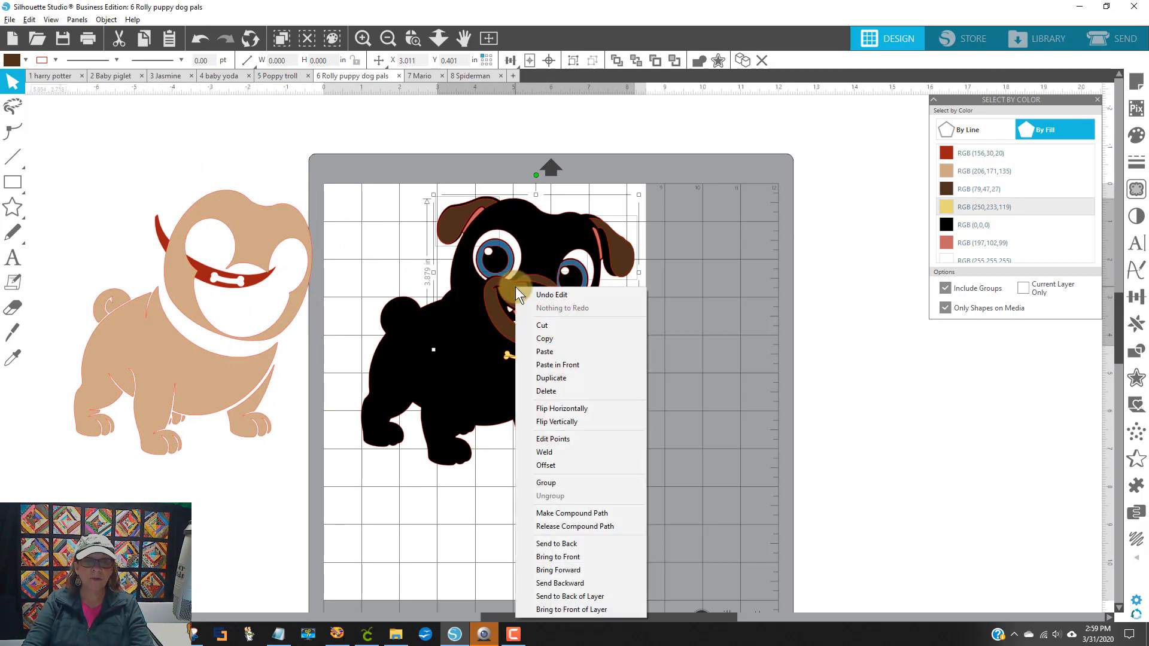
click(561, 514)
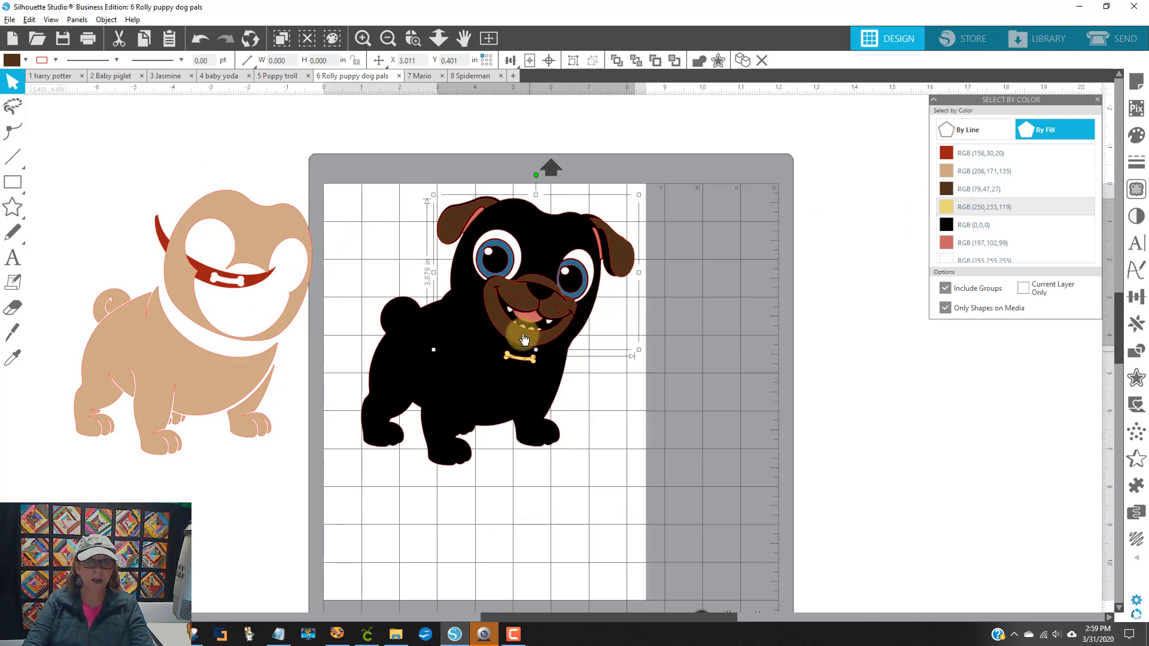
drag(502, 311, 167, 337)
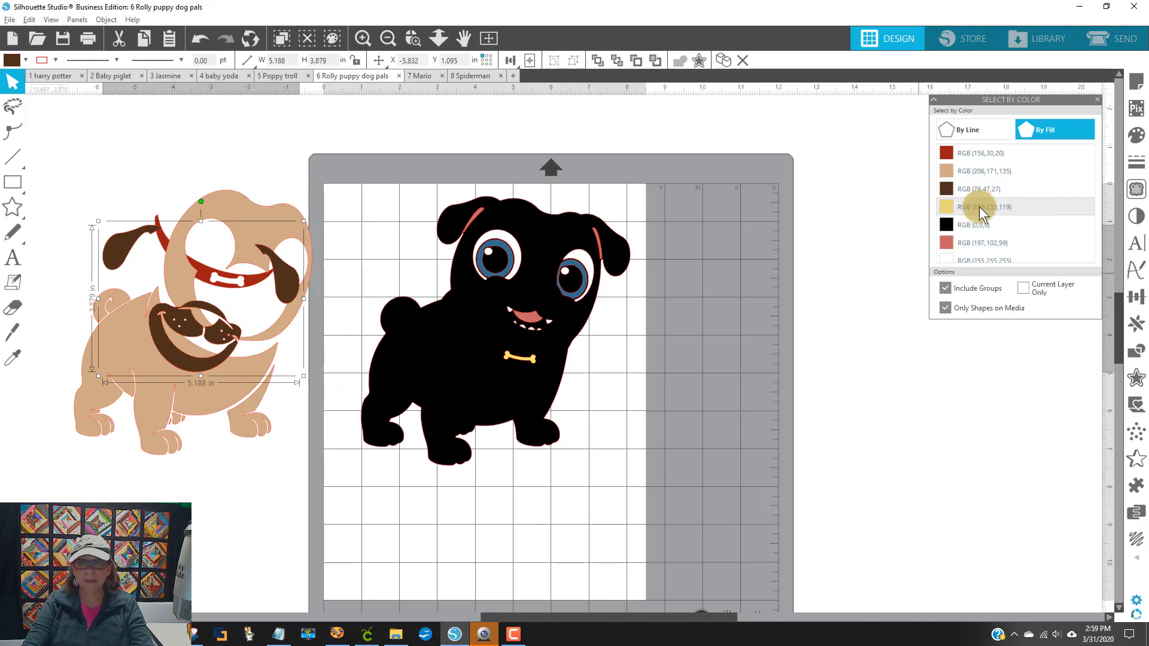
click(978, 207)
drag(522, 362, 200, 322)
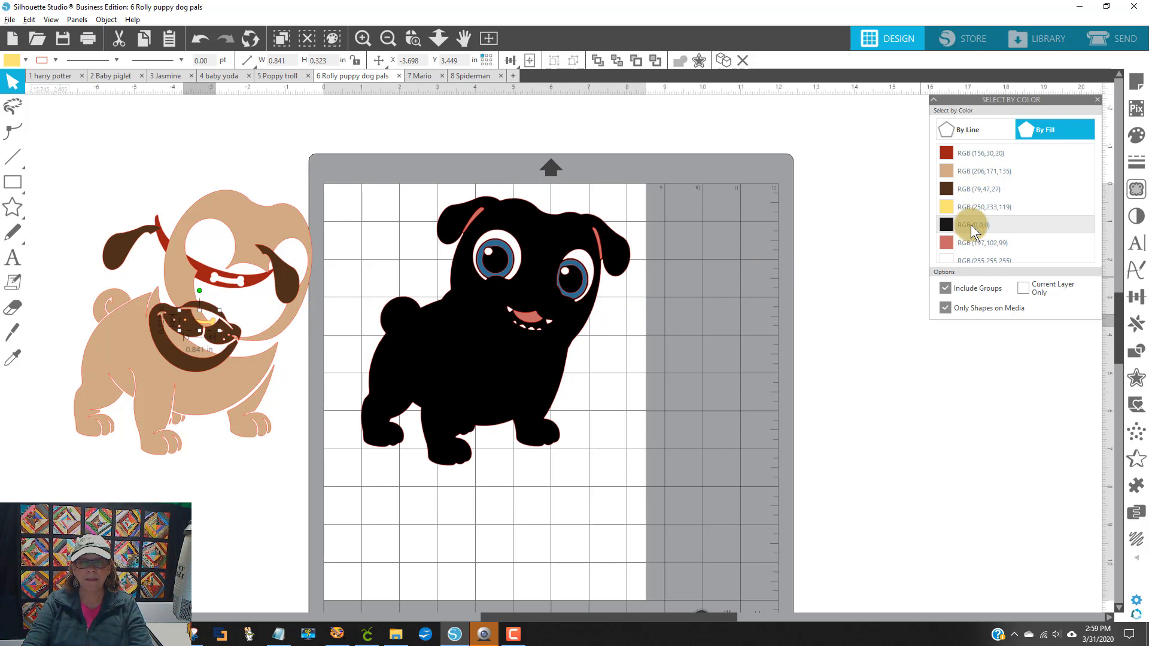
Combine the pink RGB (197,102,99) ear and tongue pieces into a compound path and move it off the page
click(978, 245)
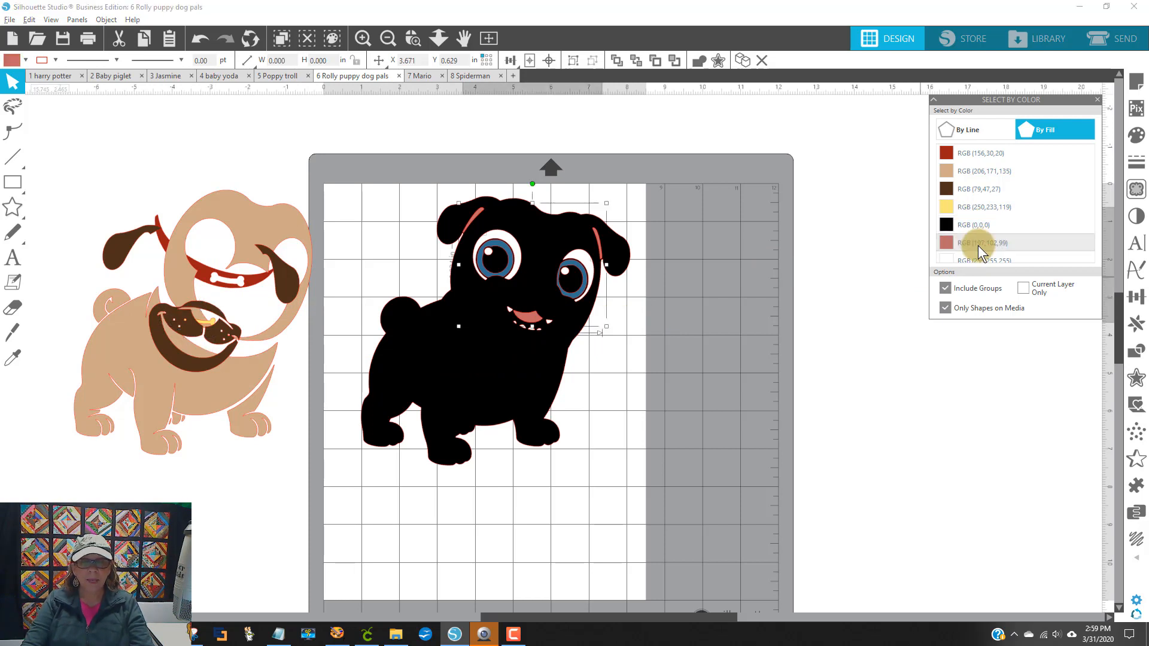
right_click(524, 318)
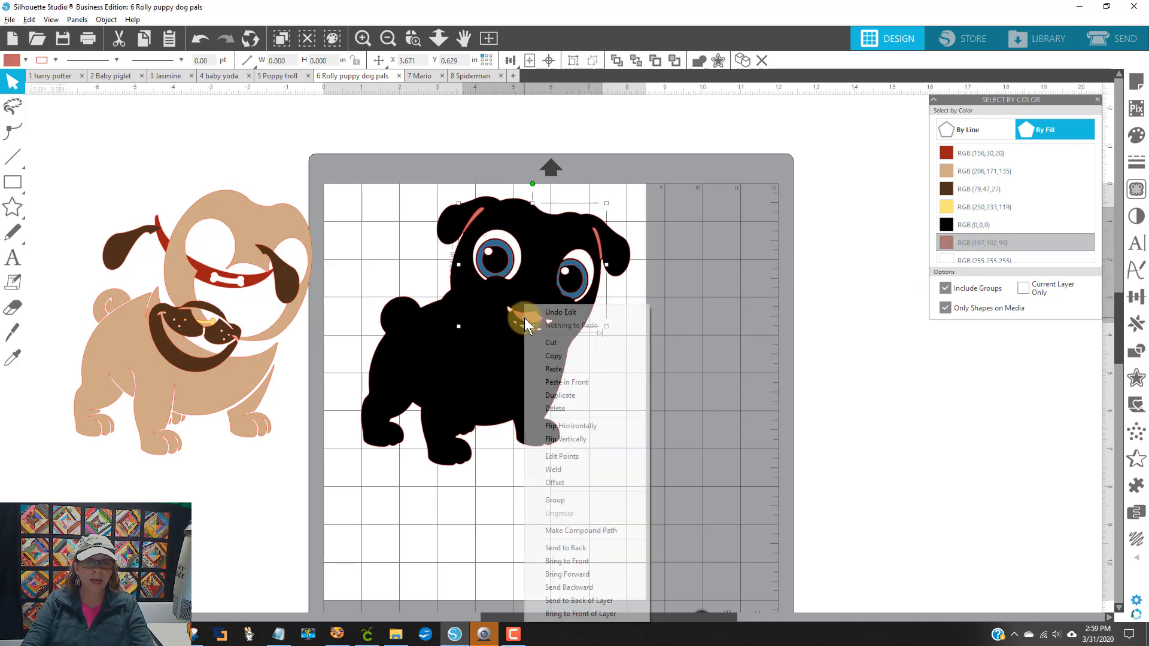
click(576, 530)
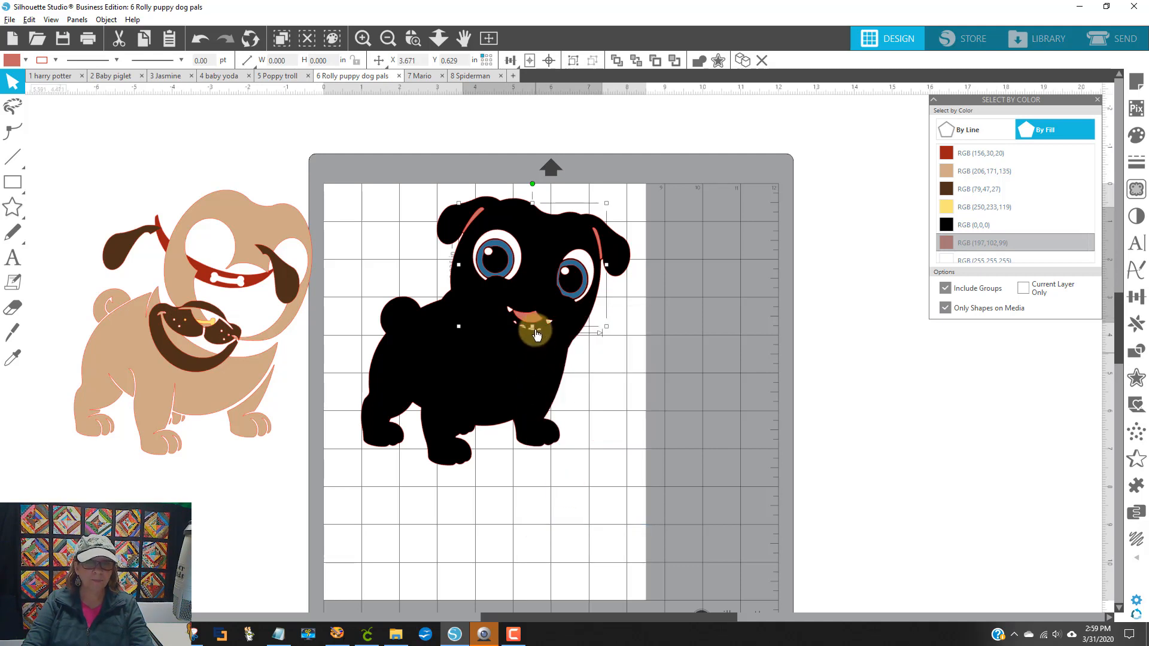
drag(534, 321, 243, 292)
Combine the white RGB (255,255,255) eye and tooth pieces into a compound path and move it off the page
scroll(971, 229, down, 1)
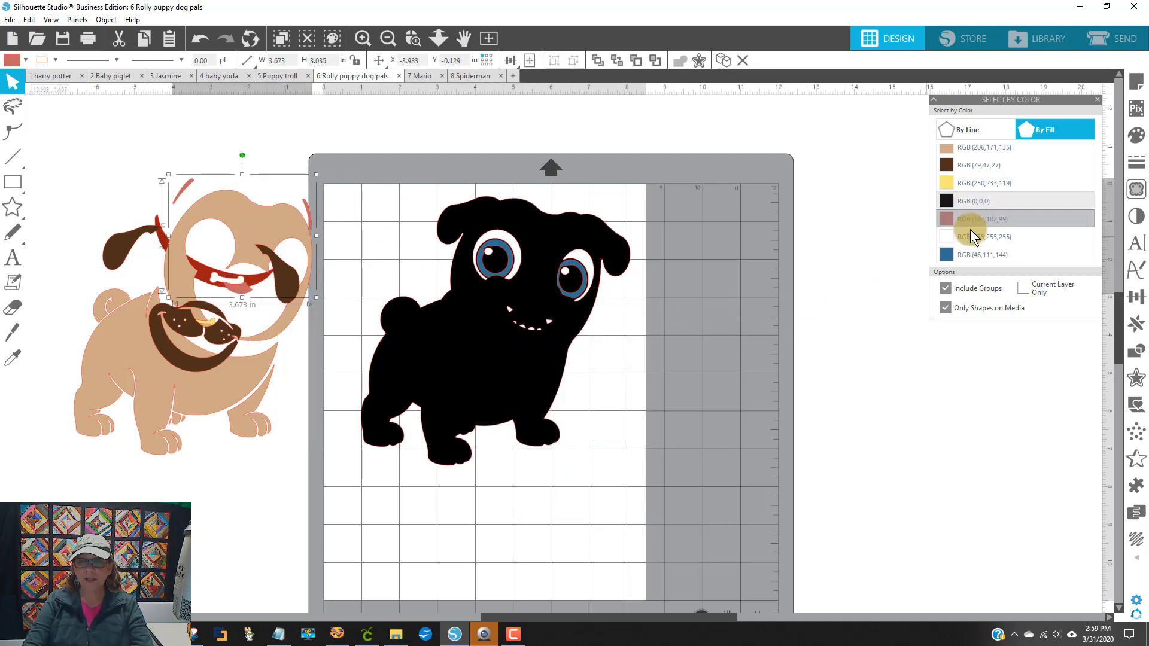
click(969, 238)
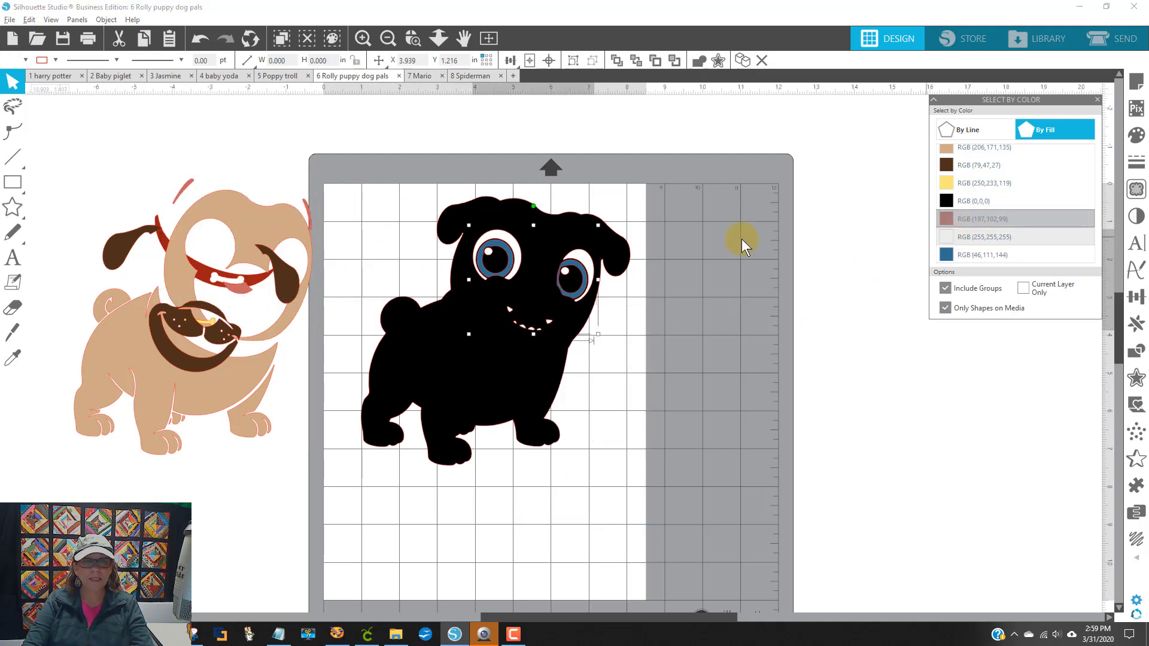
right_click(579, 263)
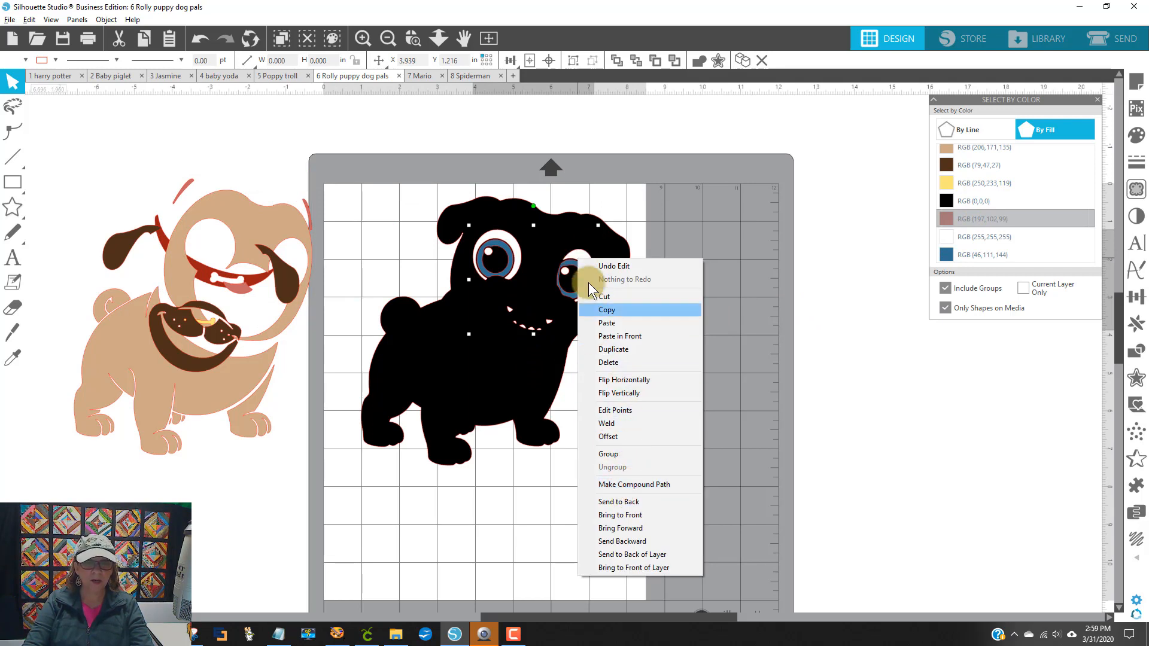
click(633, 484)
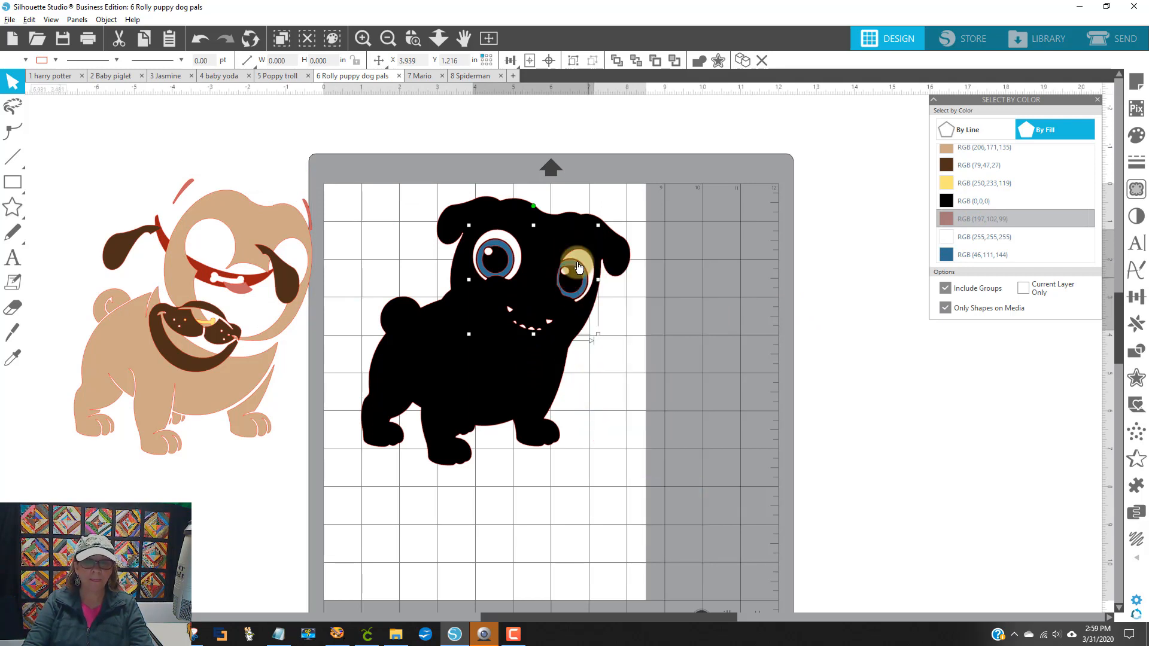
drag(578, 267, 229, 245)
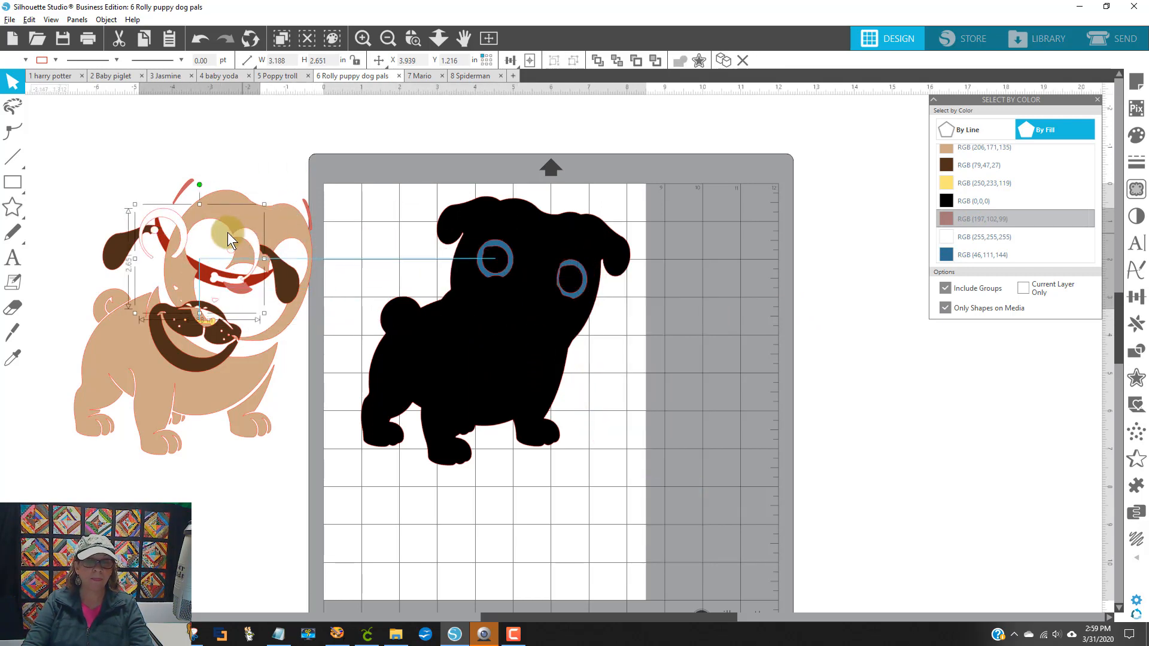
Combine the two blue RGB (46,111,144) iris pieces into a compound path and move it off the page
click(1007, 257)
right_click(568, 268)
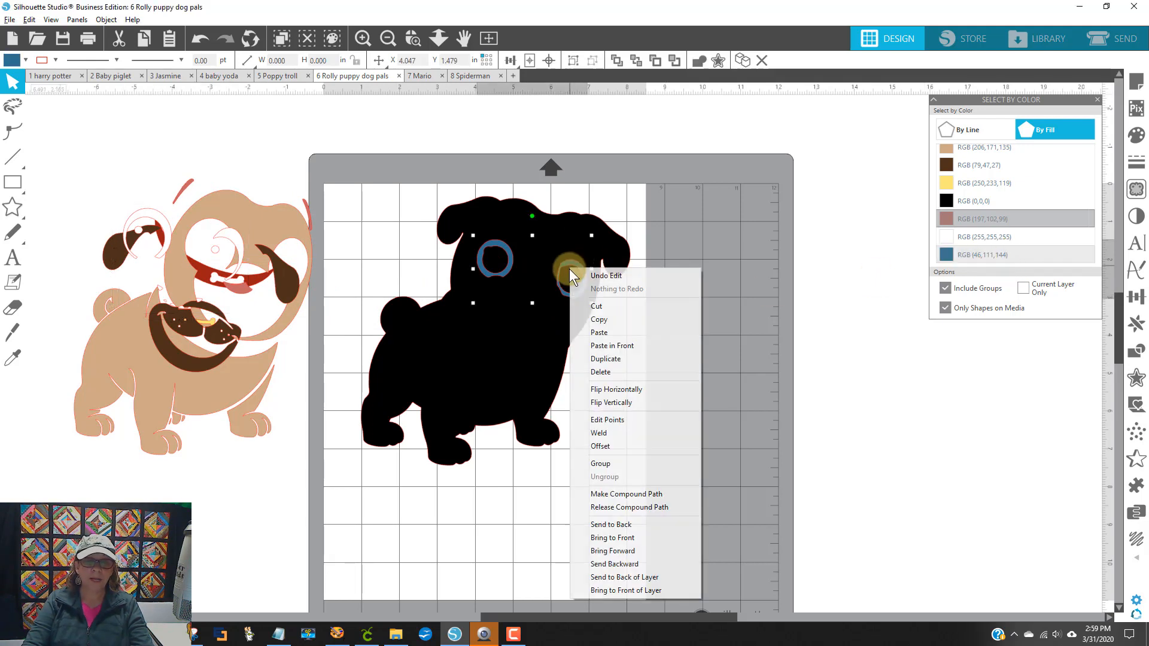
click(619, 495)
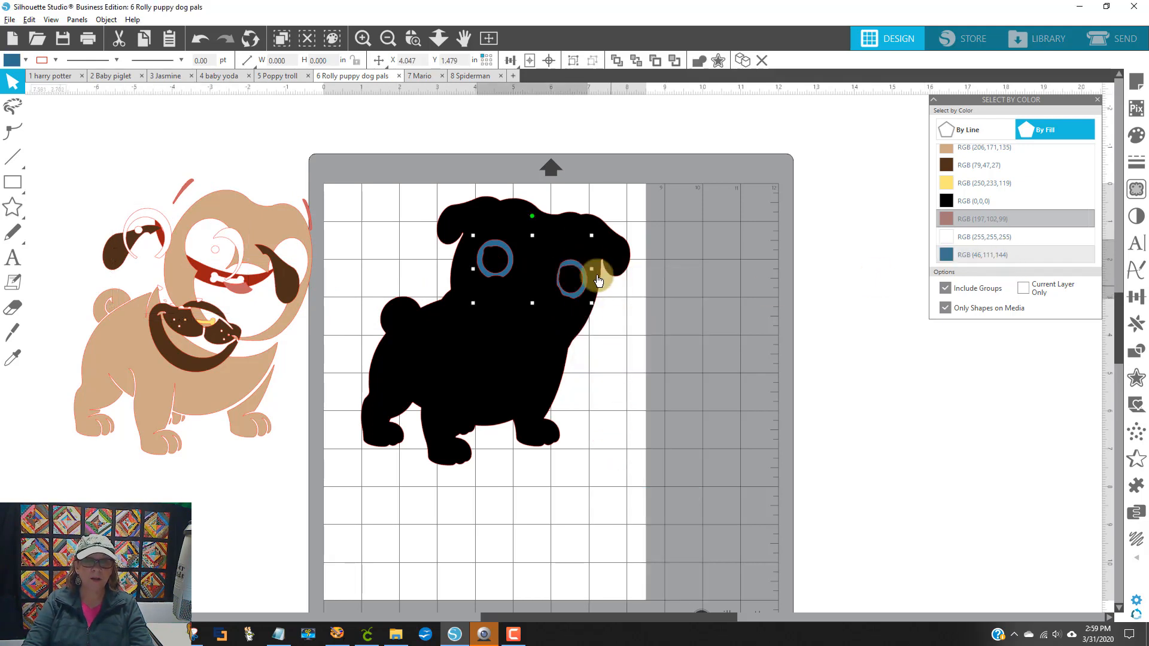
drag(569, 267, 299, 245)
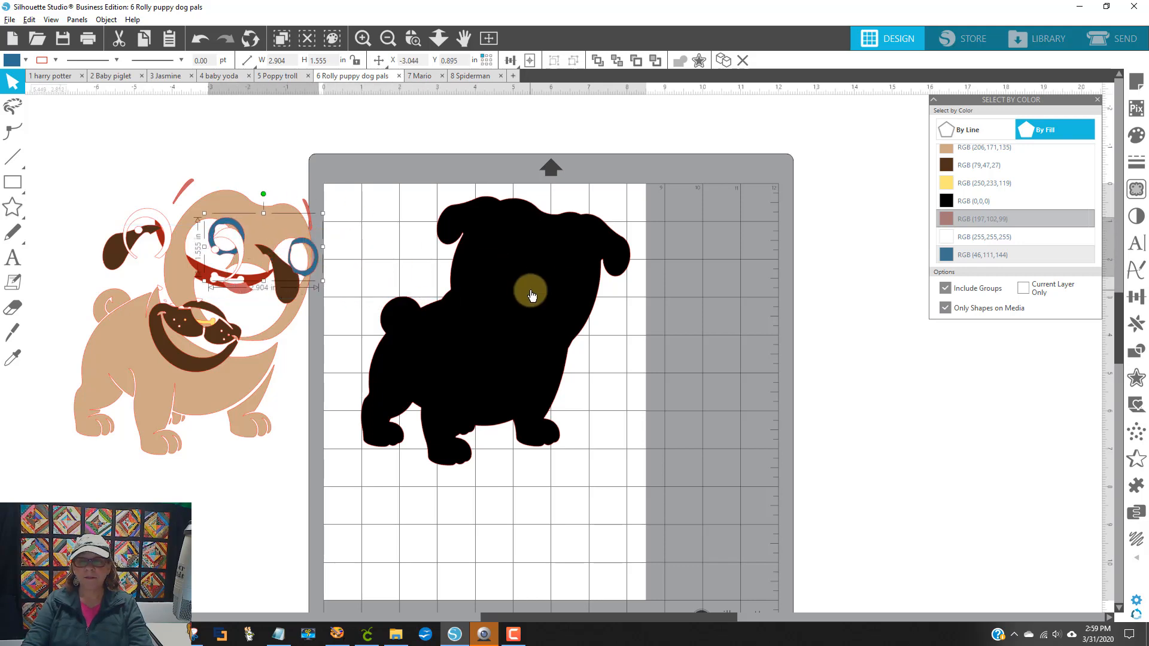
Check which grouping and compound path options are available for the black base silhouette, leaving it as it is
click(532, 295)
right_click(561, 305)
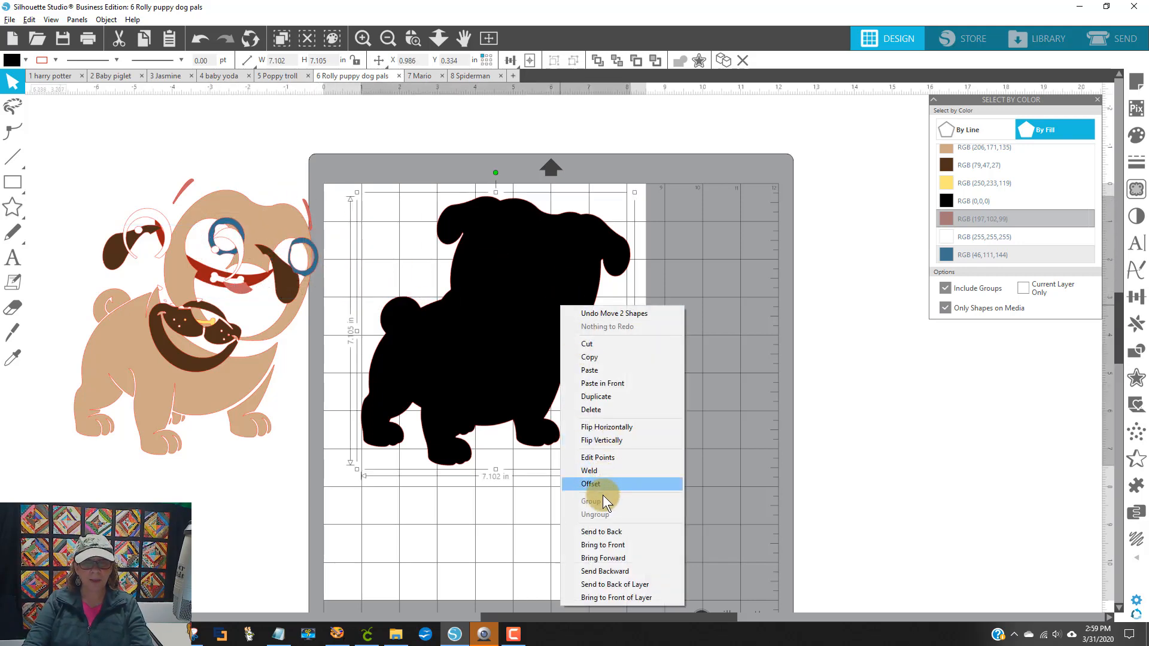
click(511, 377)
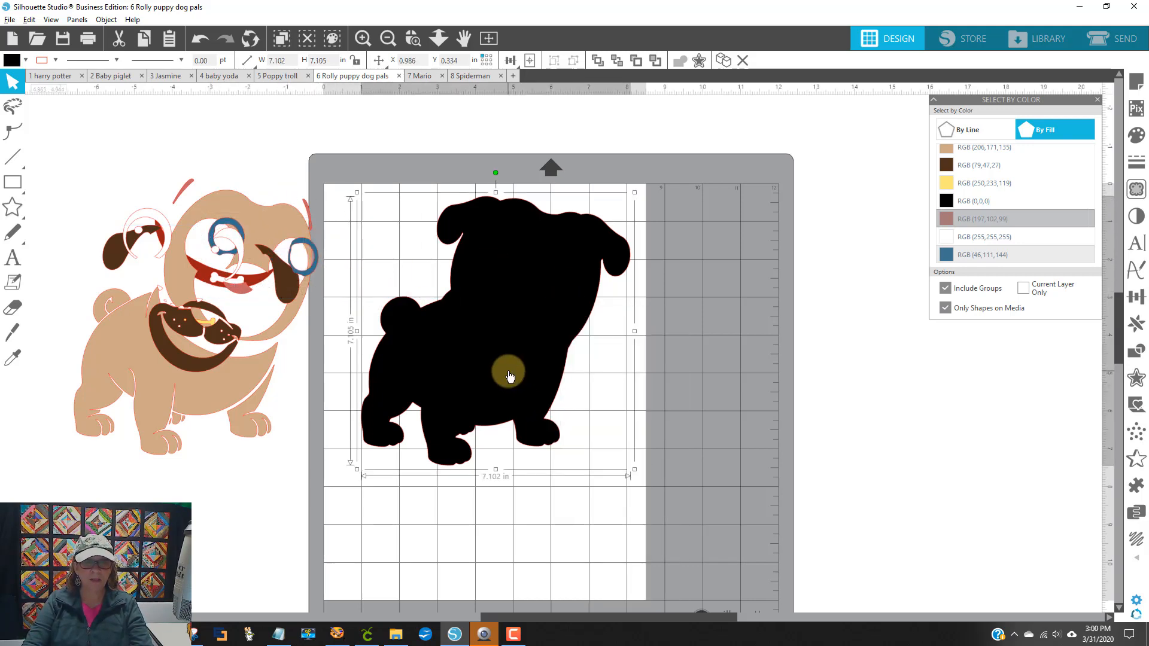
right_click(510, 375)
click(460, 358)
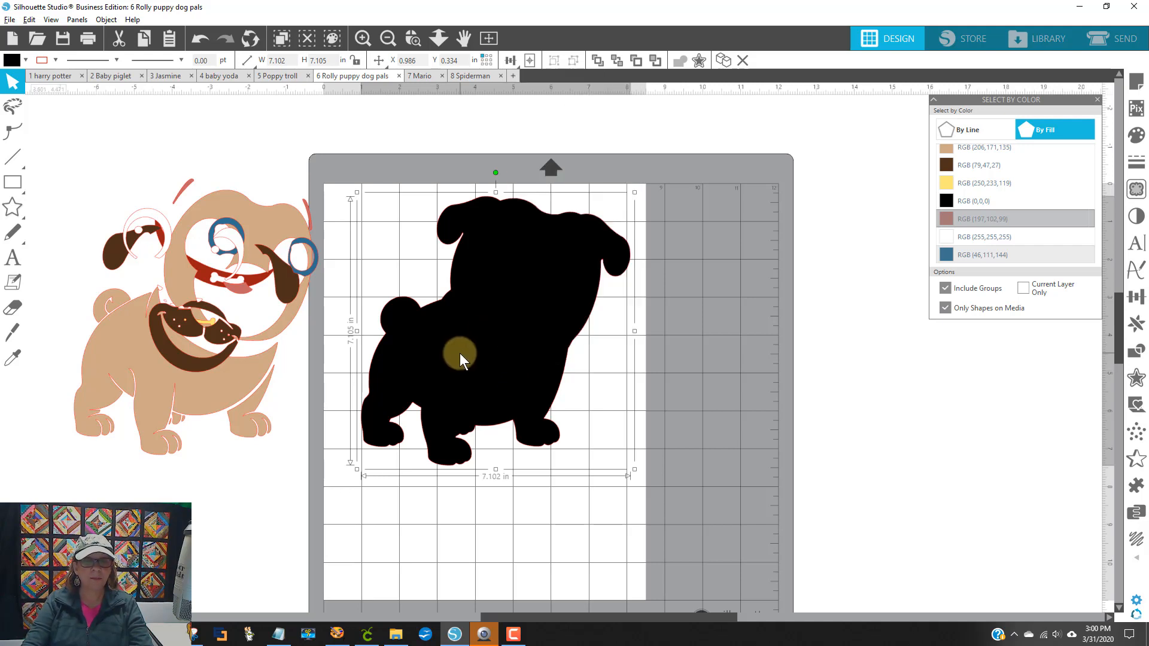
click(107, 20)
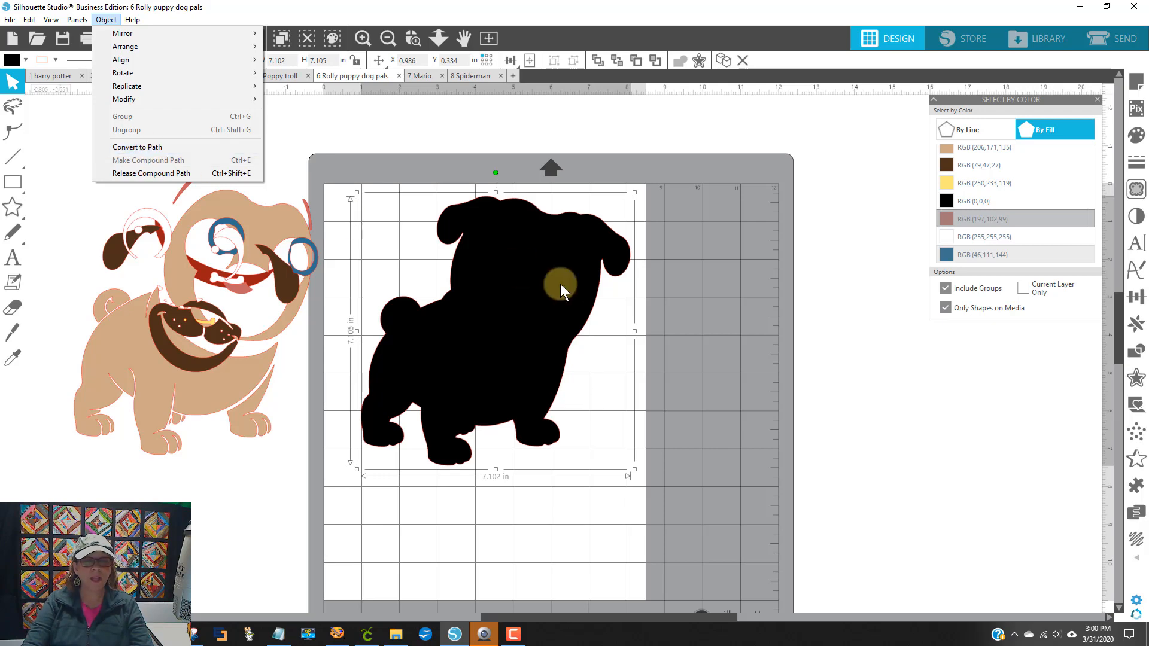
click(702, 330)
Move all coloured pieces back onto the black silhouette so the tan body lines up, and fit the brown ears and muzzle into place
click(276, 391)
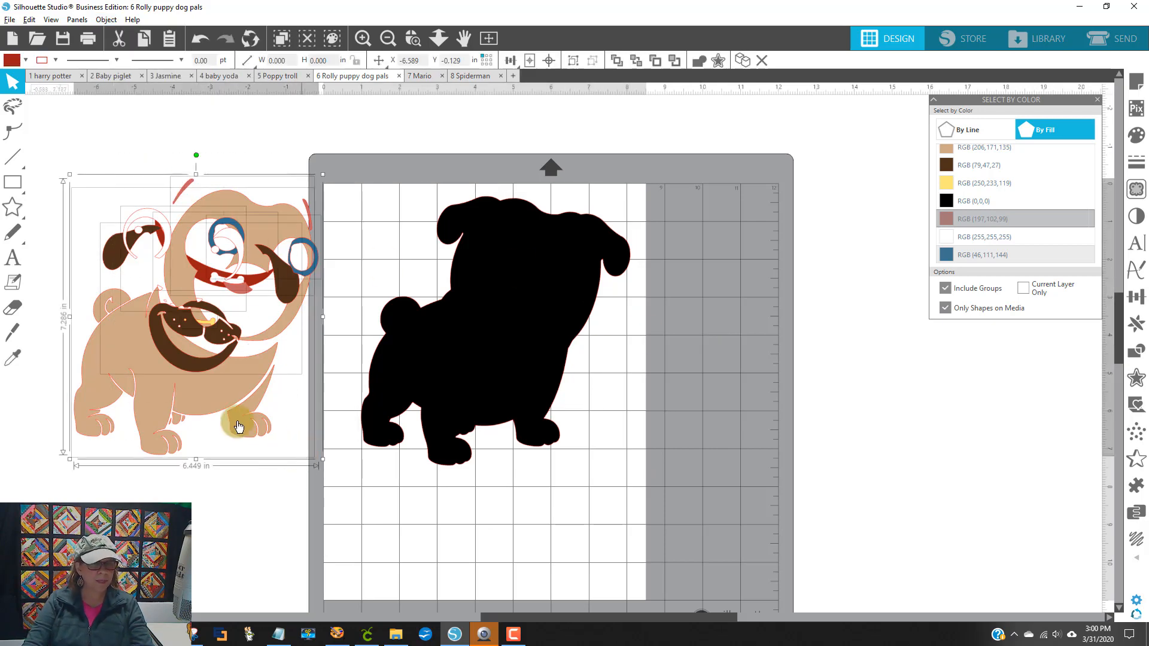
drag(236, 411, 602, 399)
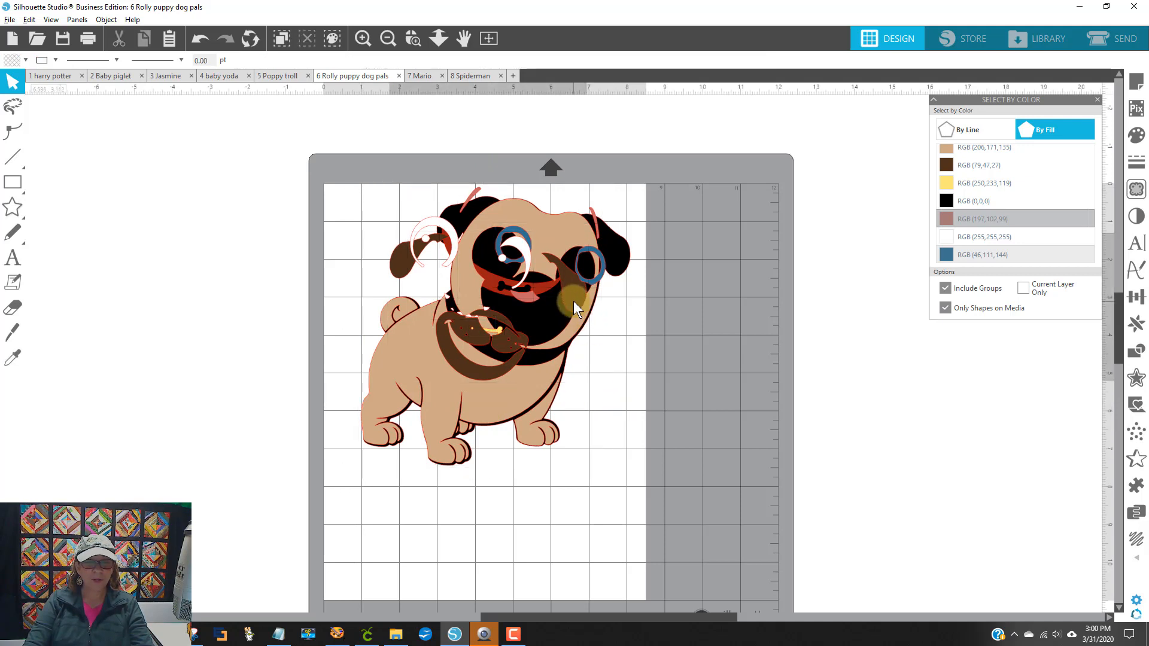
drag(573, 301, 619, 265)
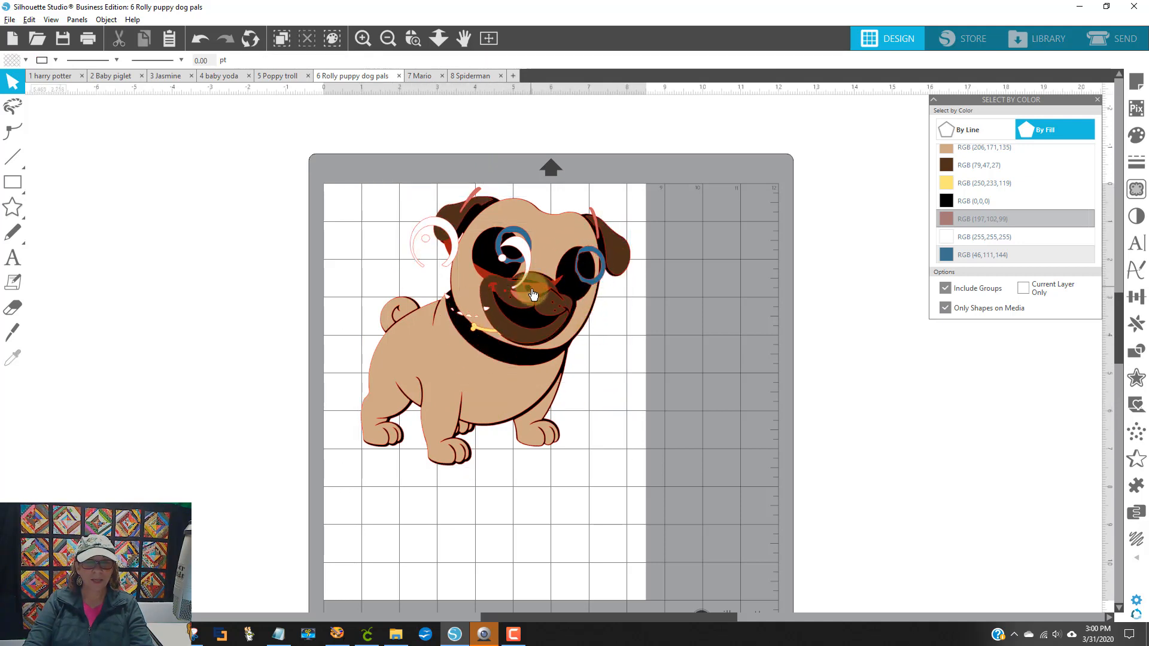
Fit the remaining collar, bone, eye, tooth and pink ear and tongue pieces into their places on the puppy
click(538, 333)
drag(538, 333, 522, 357)
mouse_move(499, 256)
mouse_down()
mouse_move(480, 247)
mouse_move(514, 241)
mouse_up()
key(Escape)
key(Escape)
drag(486, 205, 478, 210)
key(Escape)
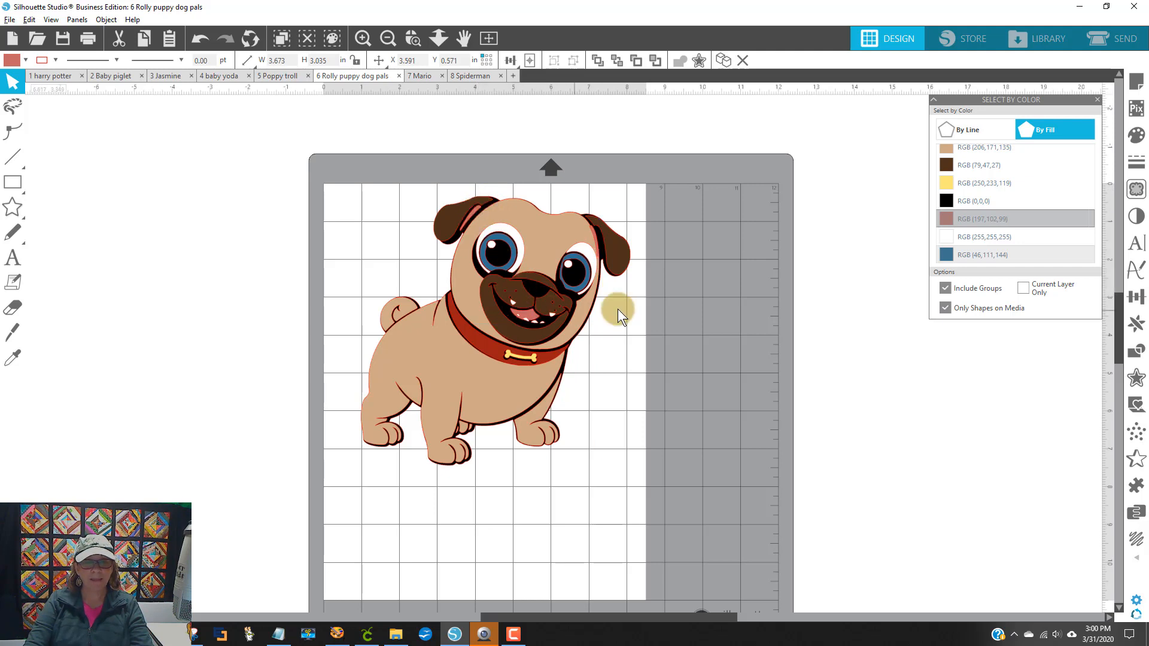
drag(584, 259, 572, 292)
key(Escape)
Select every piece of the assembled puppy and group them into one design
key(ctrl+a)
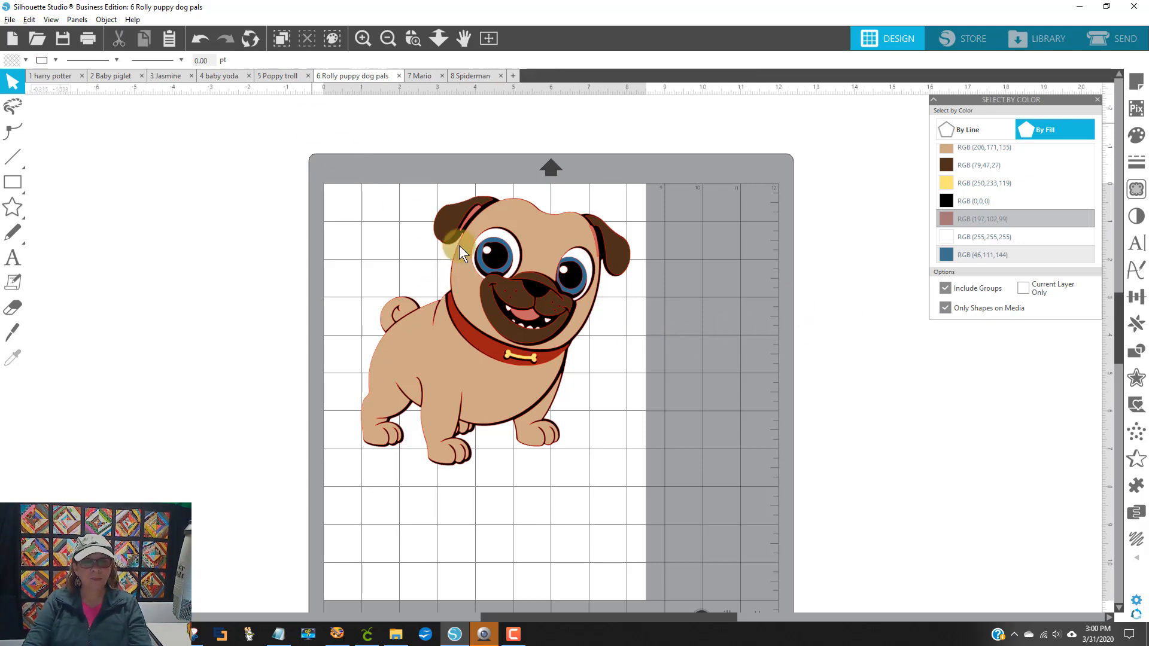
right_click(542, 414)
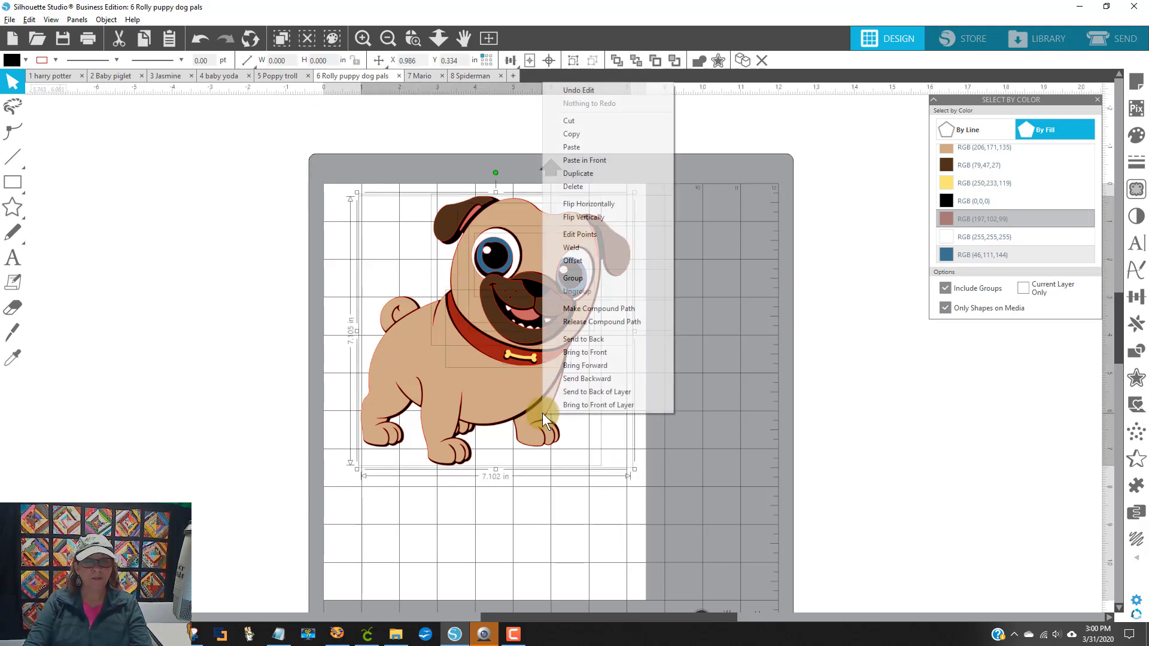
click(591, 279)
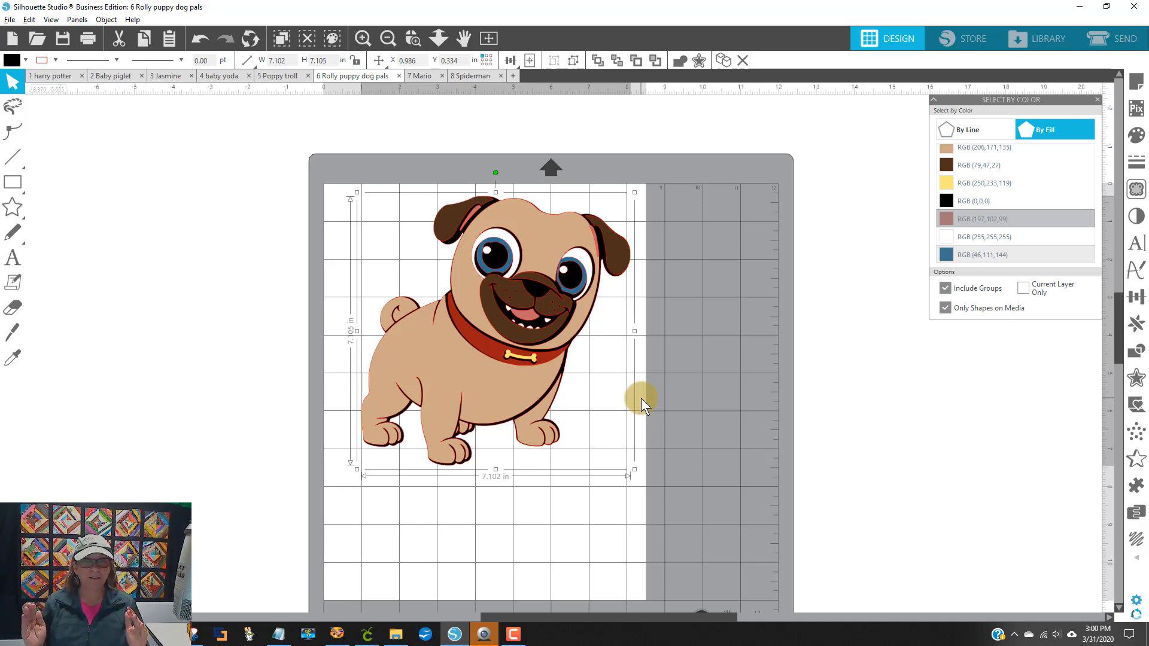
Save the selected puppy to the Seven Days of SVGs folder as an SVG named "7.102 Rolly puppy dog pals"
click(6, 20)
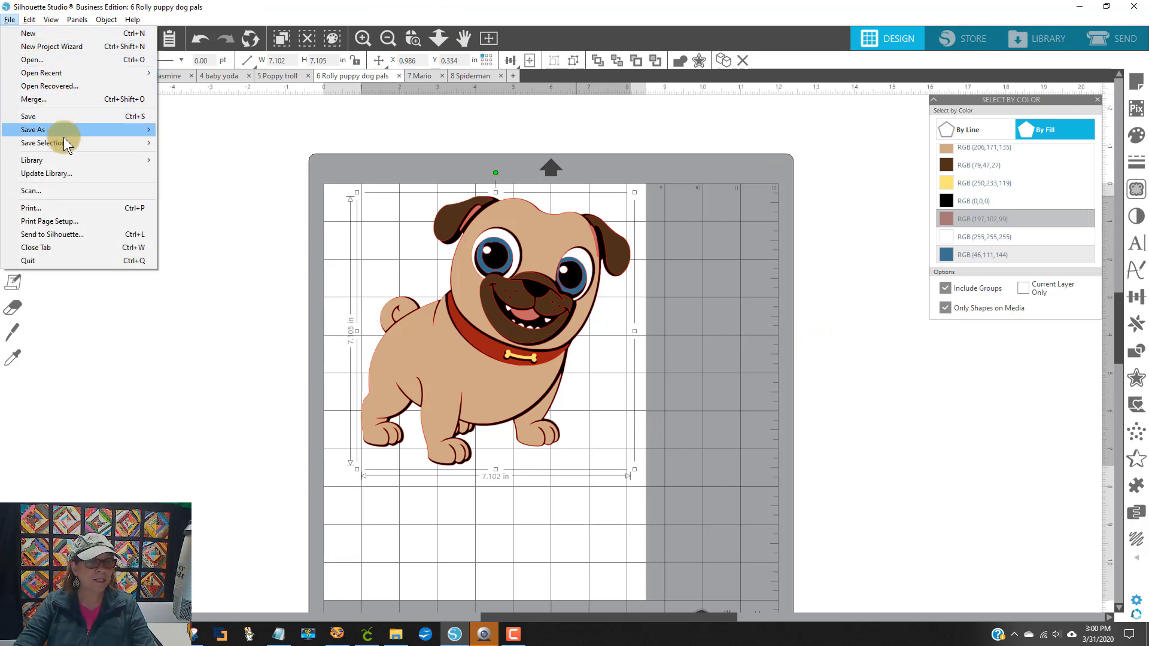
mouse_move(63, 141)
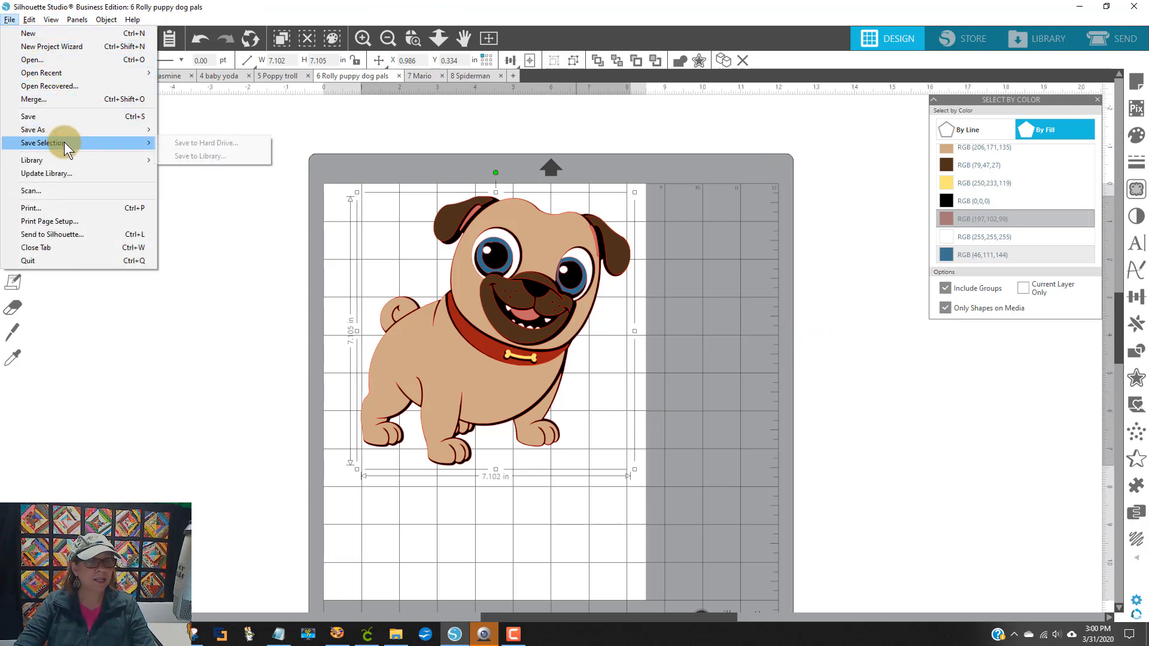
click(198, 142)
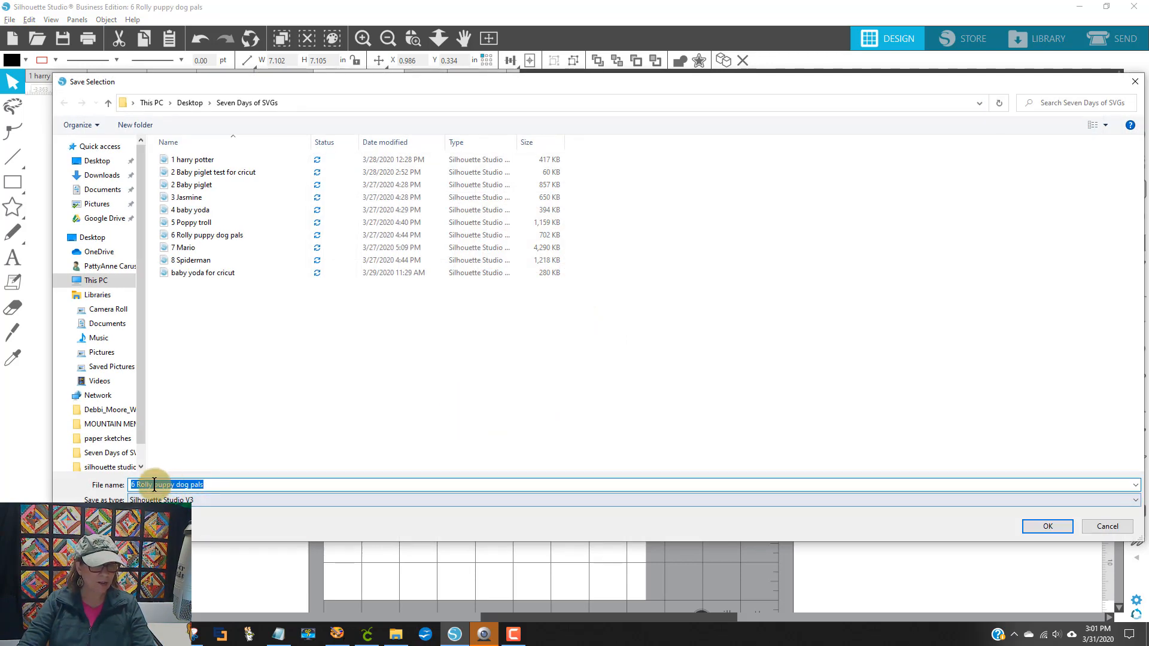
double_click(134, 484)
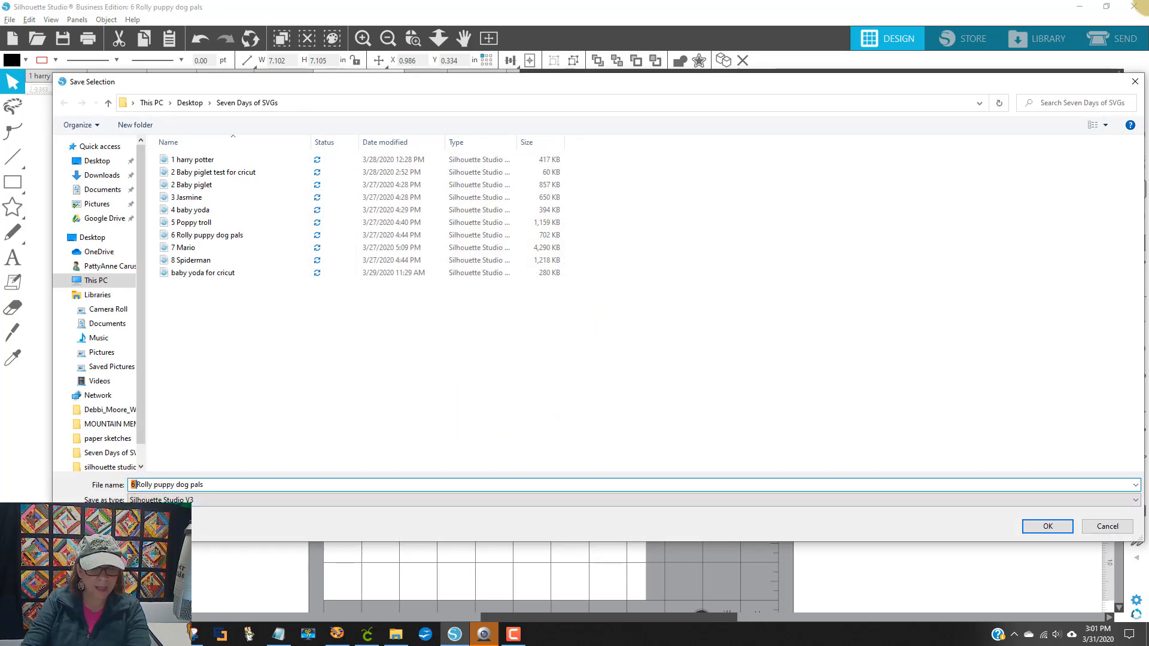
text(7.1)
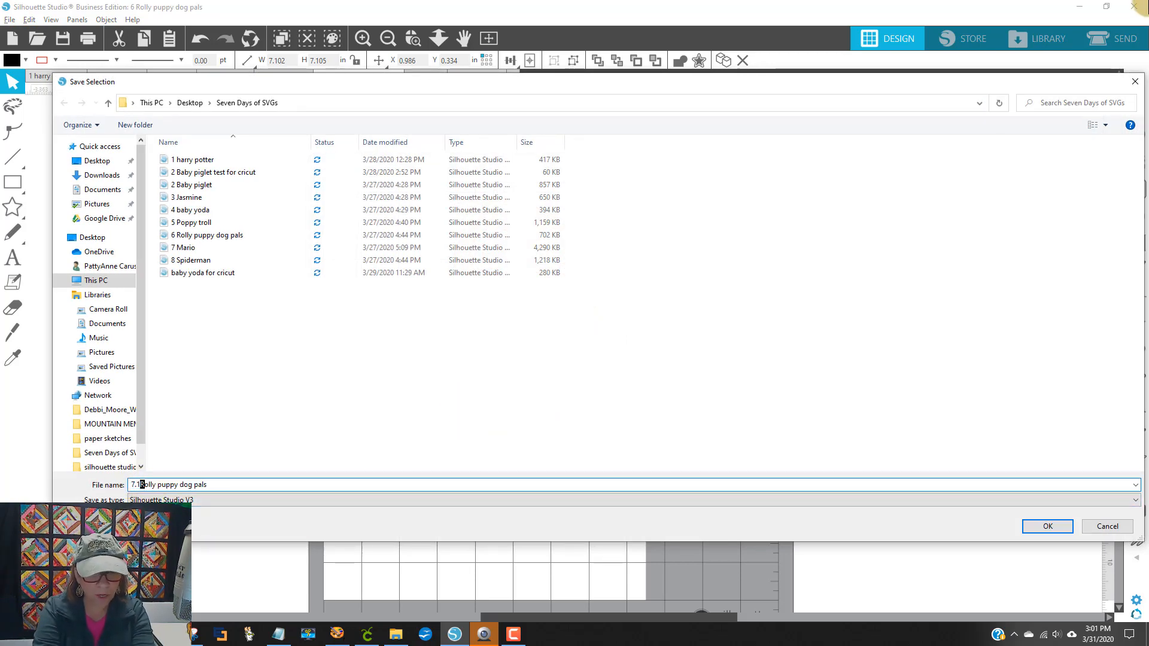
text(02)
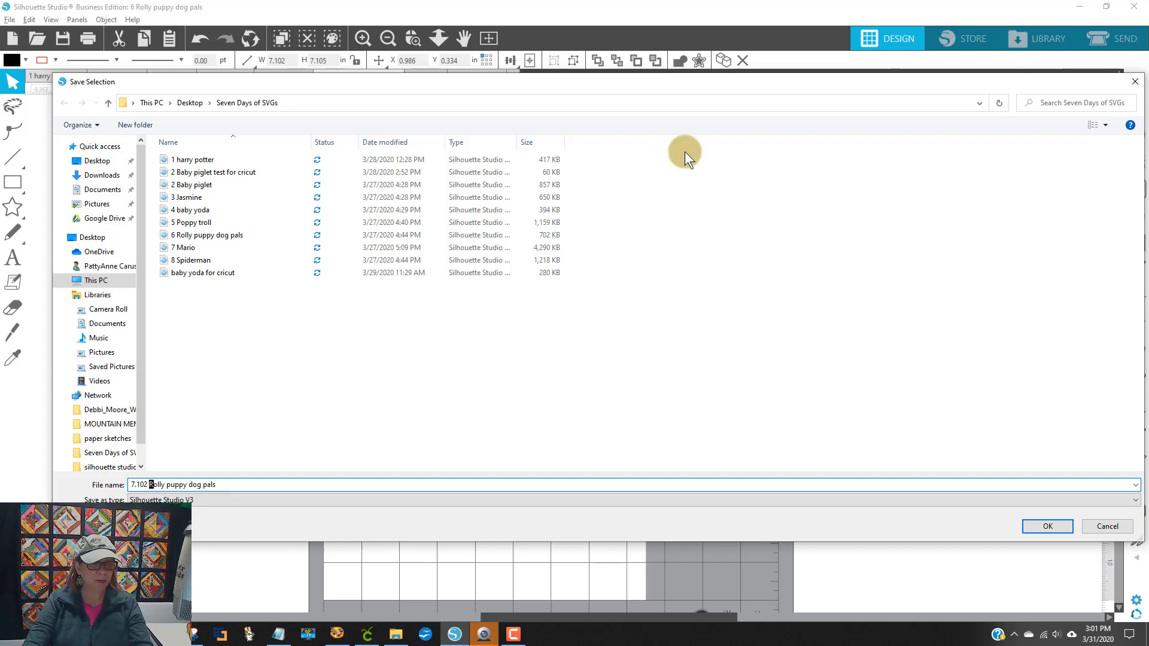
click(196, 504)
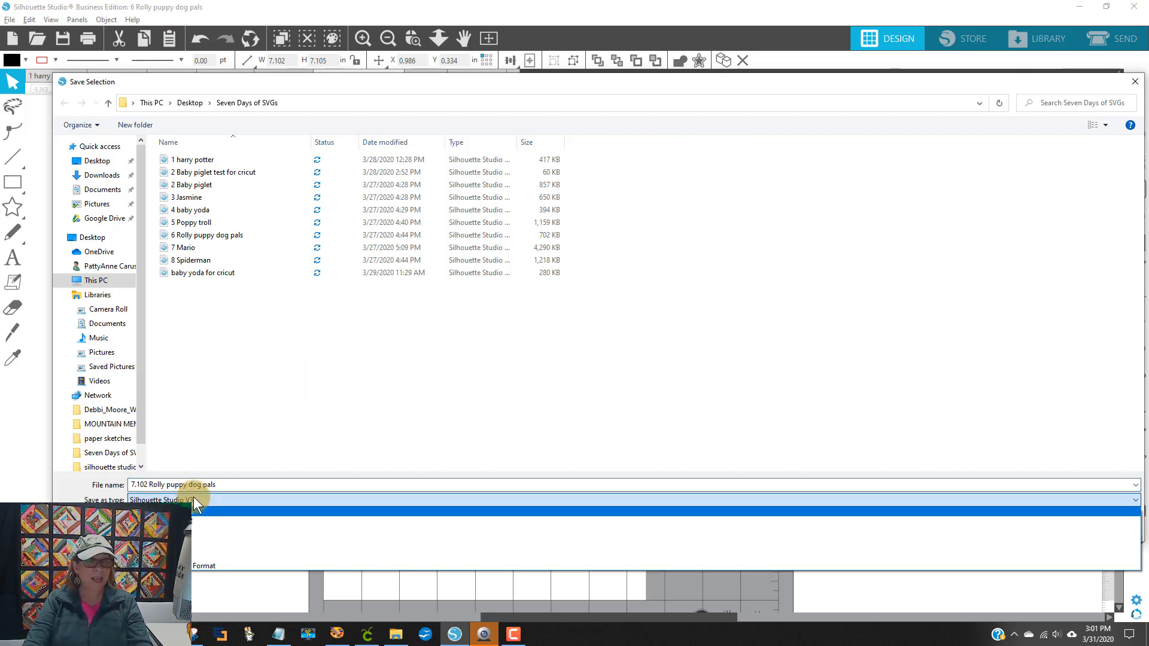
click(197, 531)
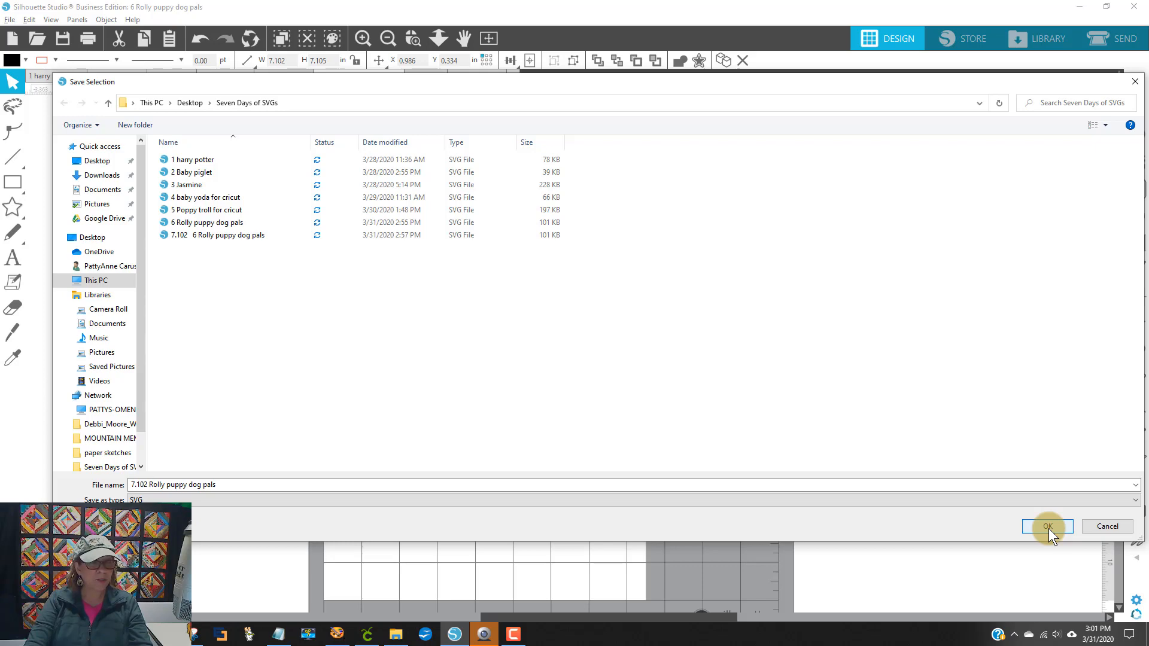
click(1048, 528)
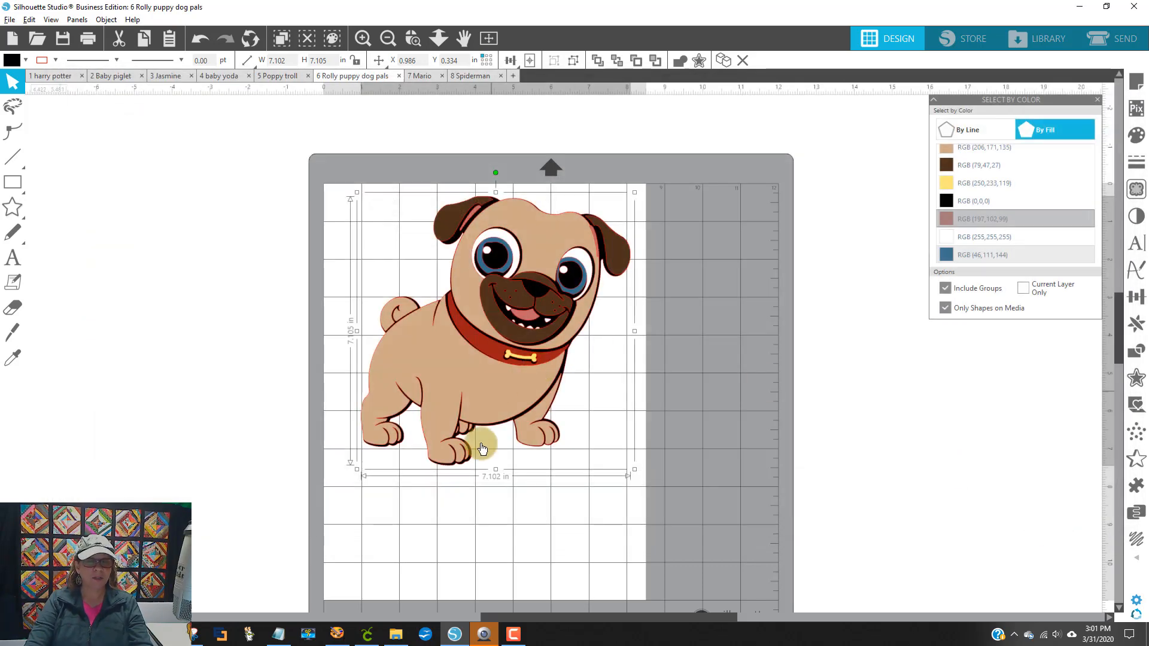
Switch to Cricut Design Space and upload the "7.102 Rolly puppy dog pals" SVG as a new image, keeping its name
click(369, 635)
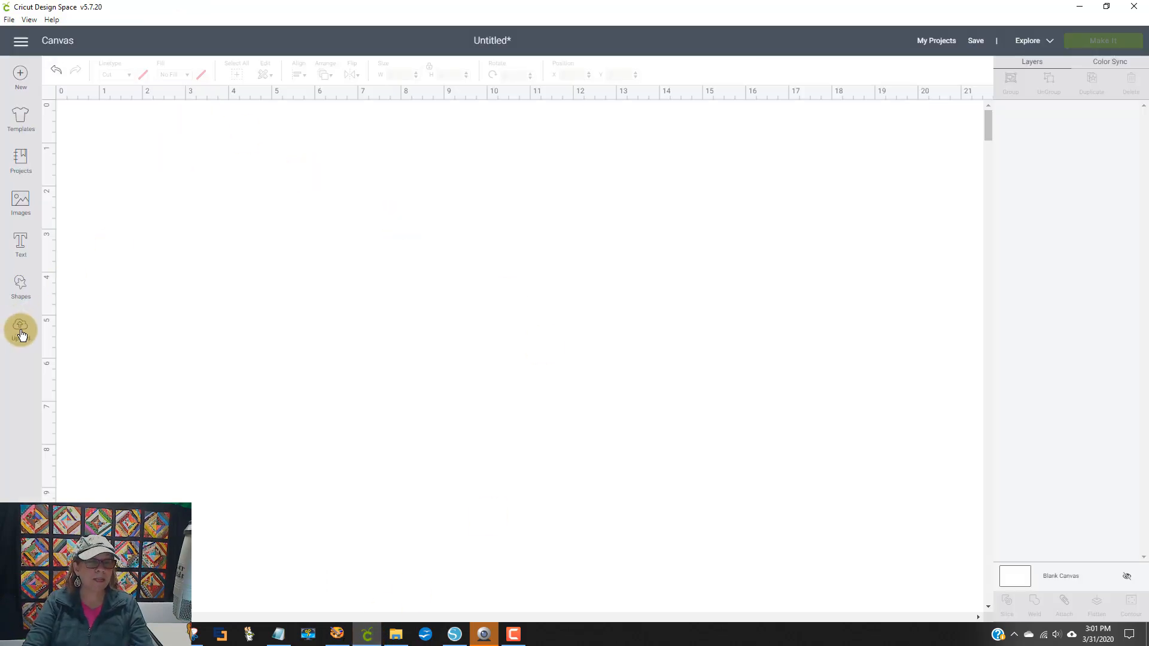
click(20, 329)
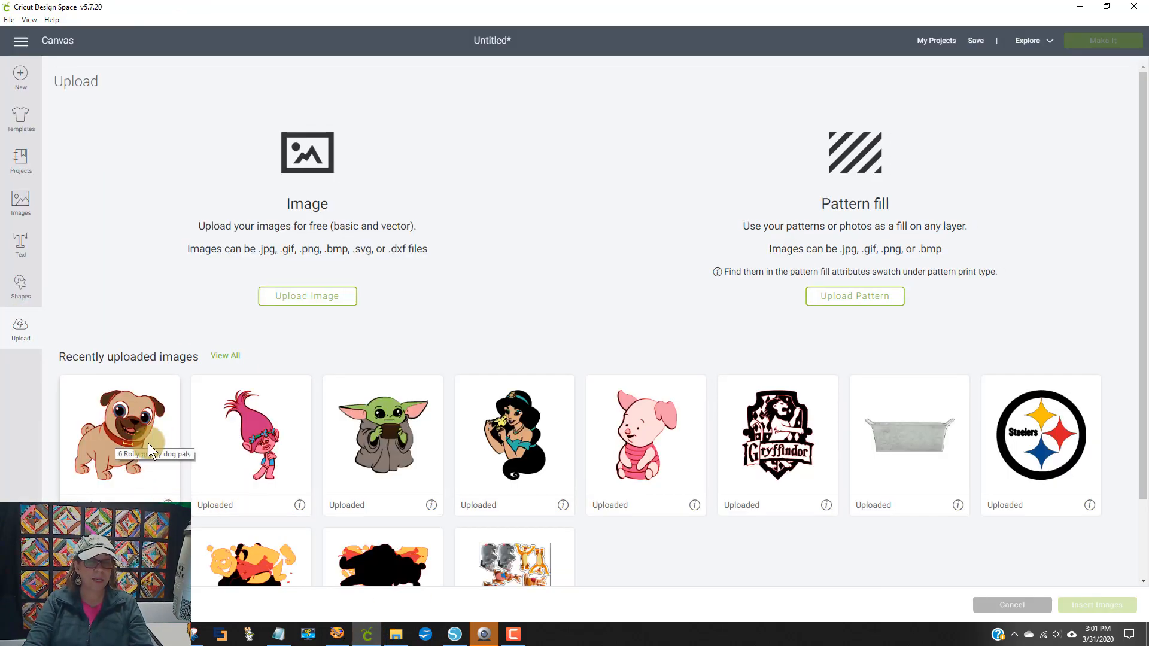
click(316, 294)
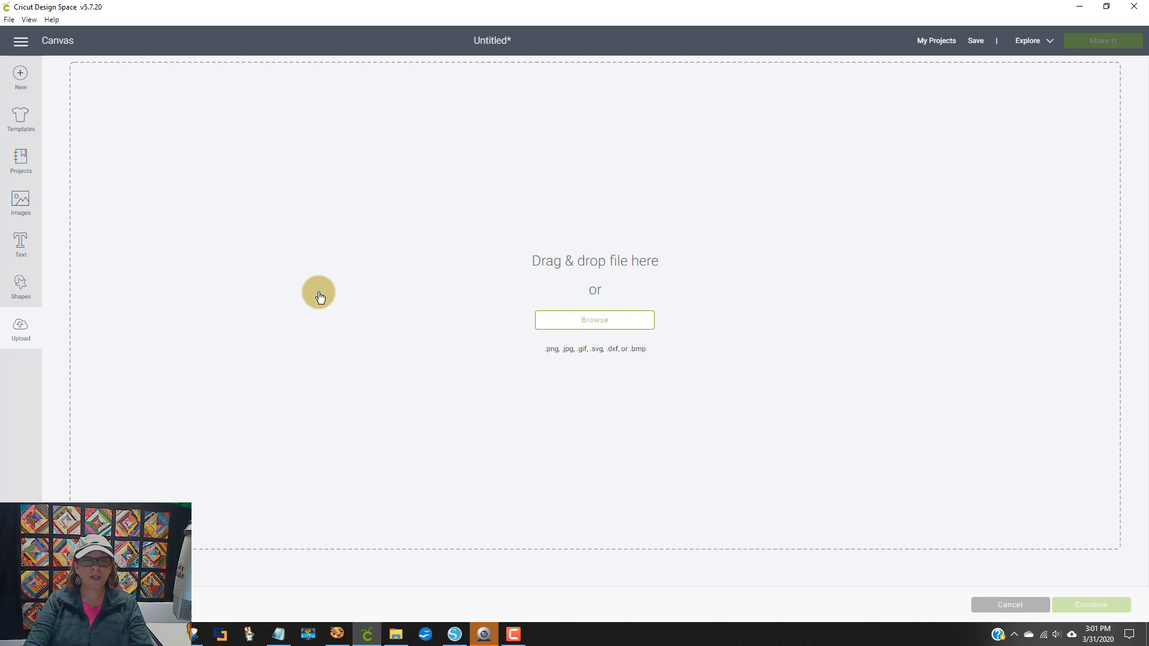
click(604, 324)
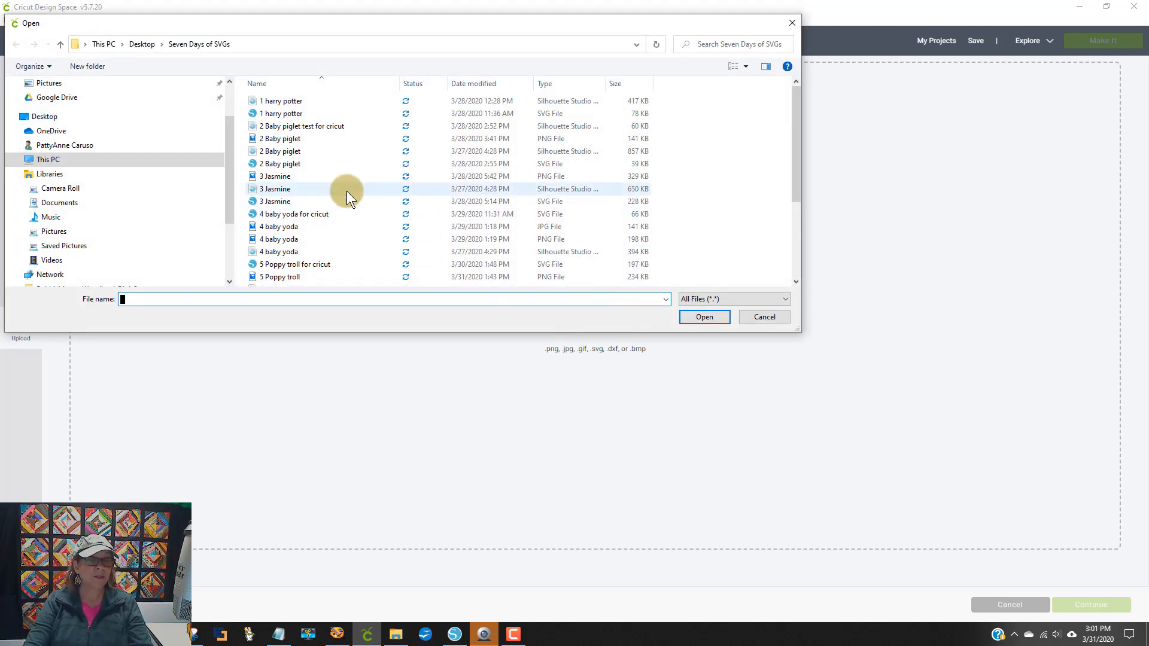
scroll(330, 196, down, 1)
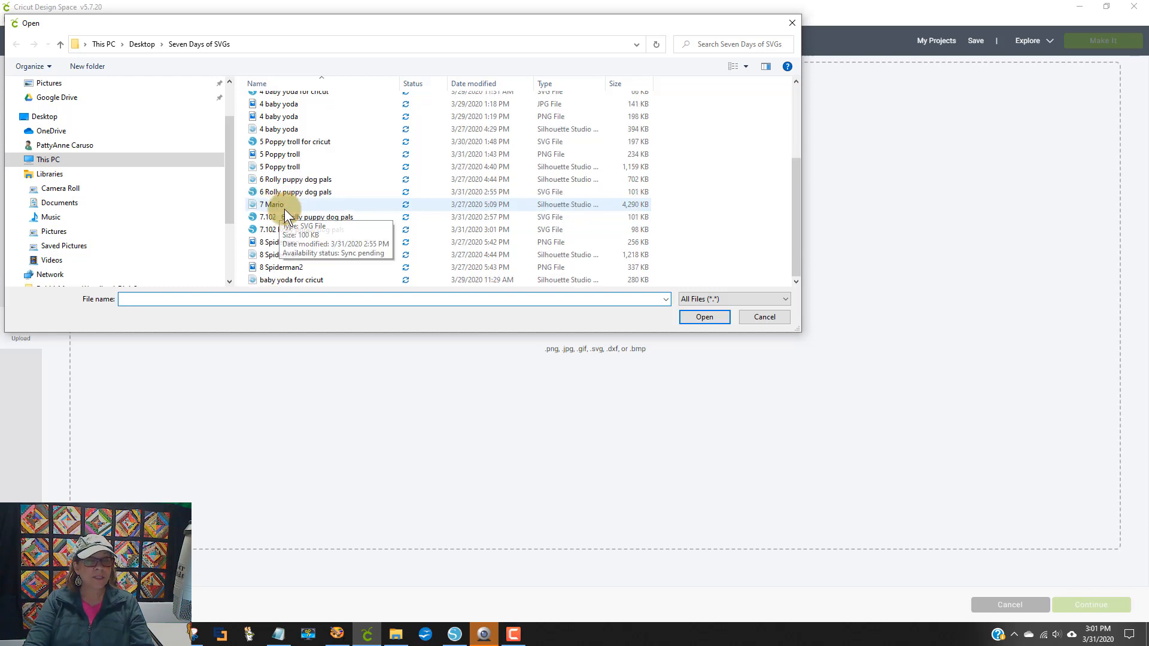
scroll(285, 210, up, 3)
scroll(289, 197, down, 3)
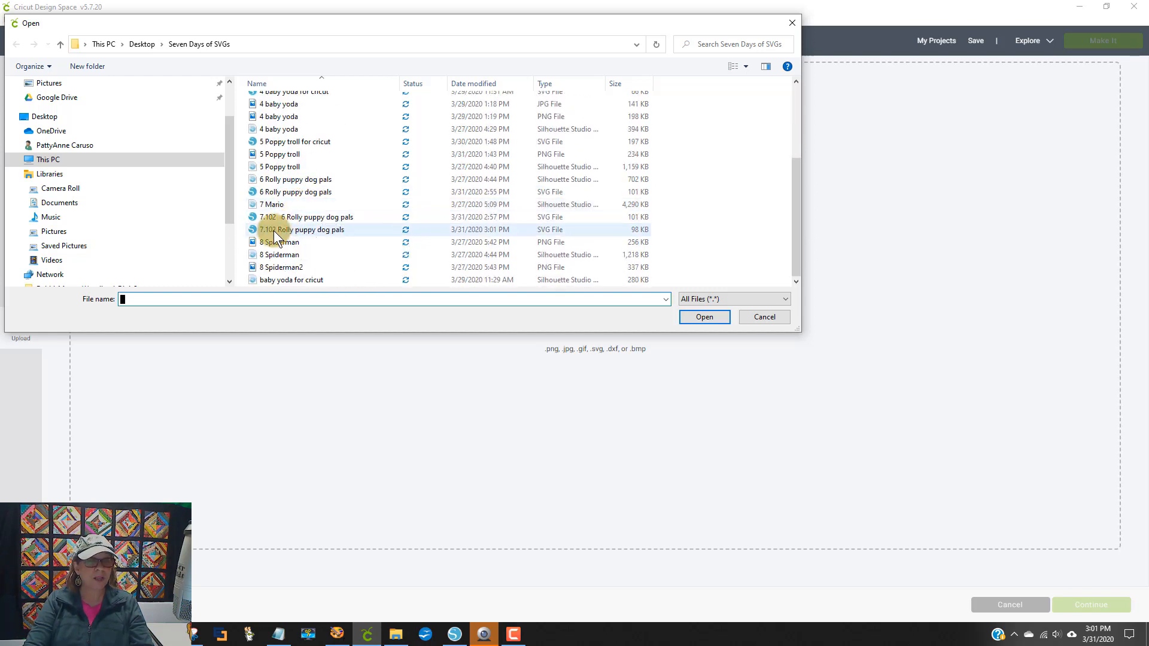
click(310, 227)
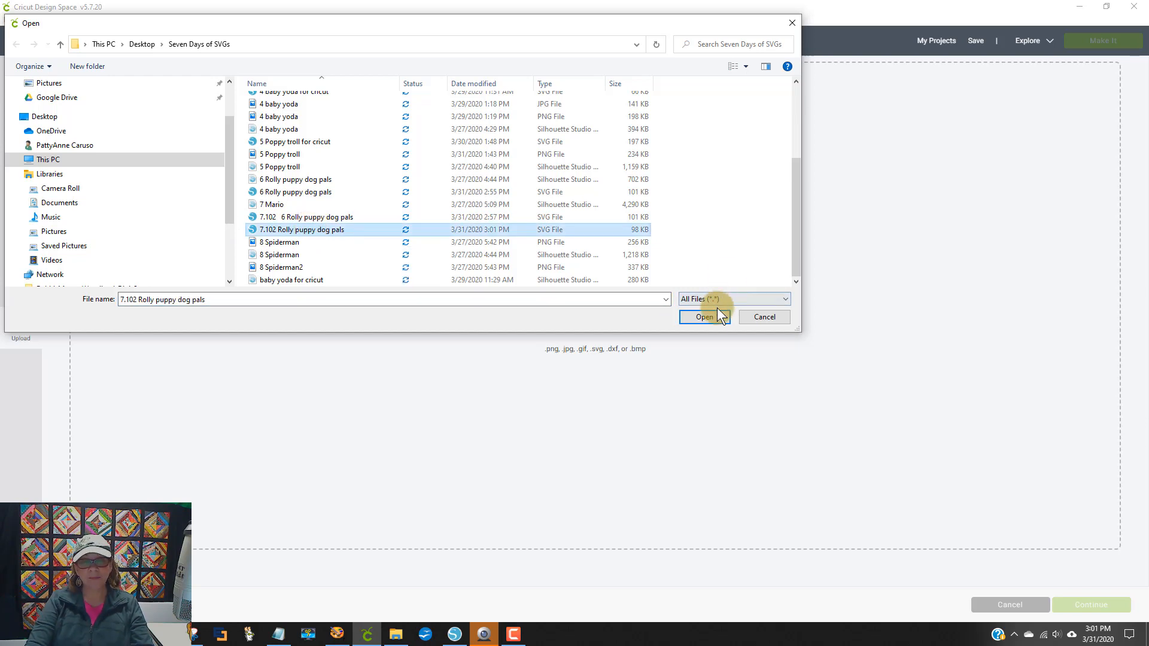
click(704, 317)
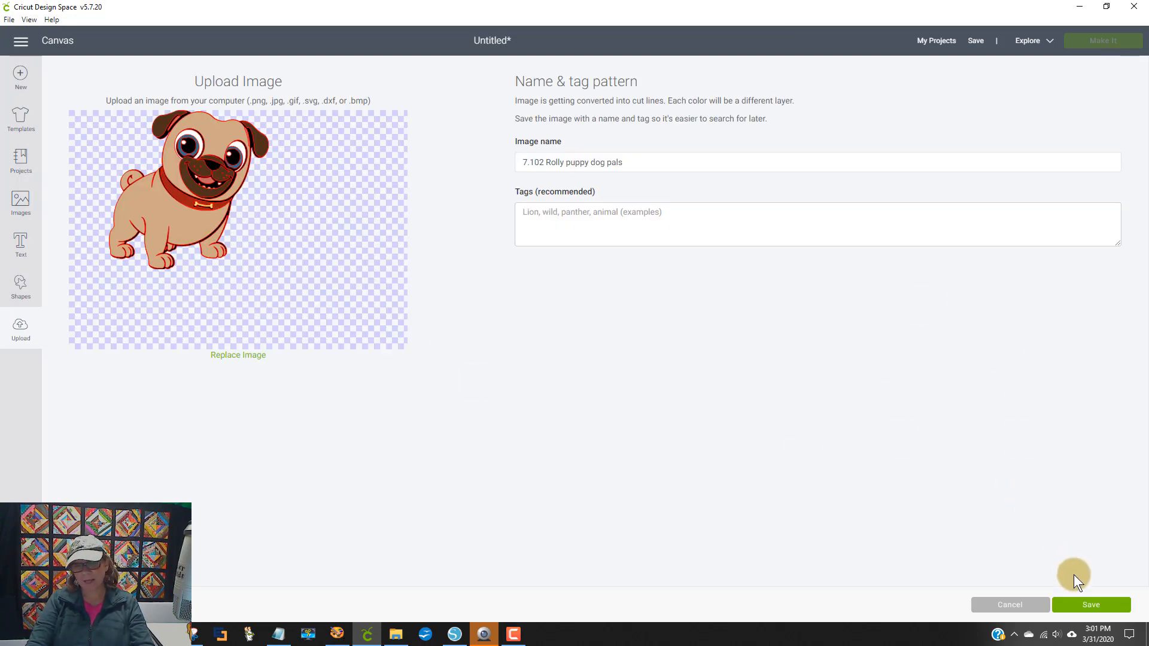
click(1089, 604)
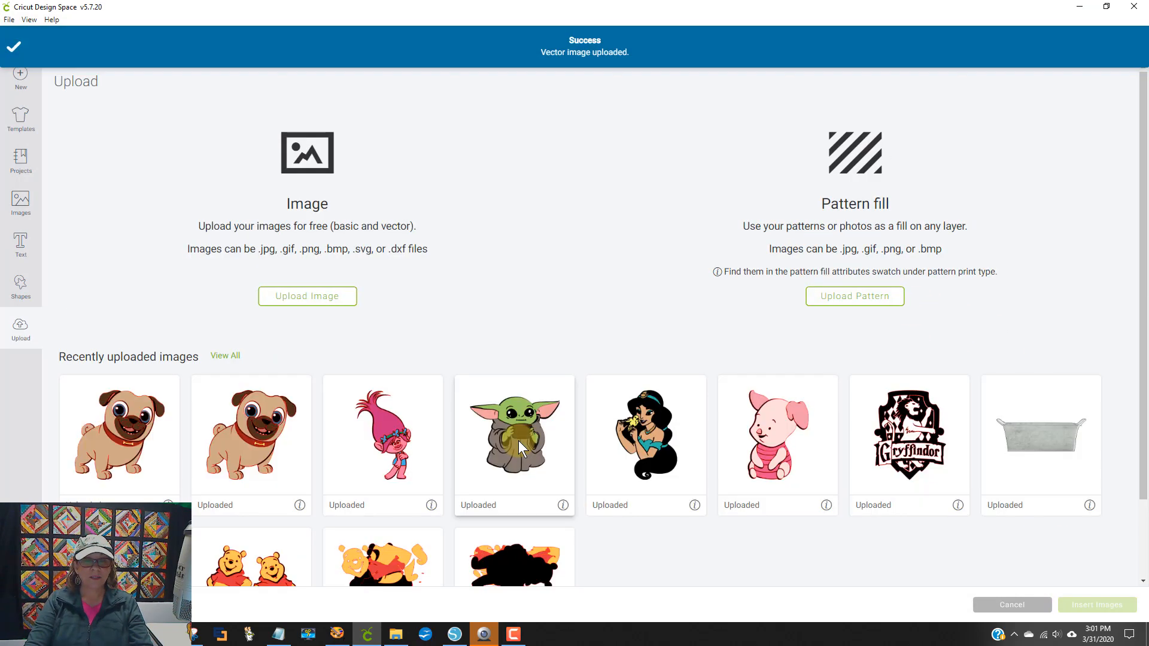
Insert the newly uploaded Rolly puppy image onto the blank canvas and deselect it
click(144, 437)
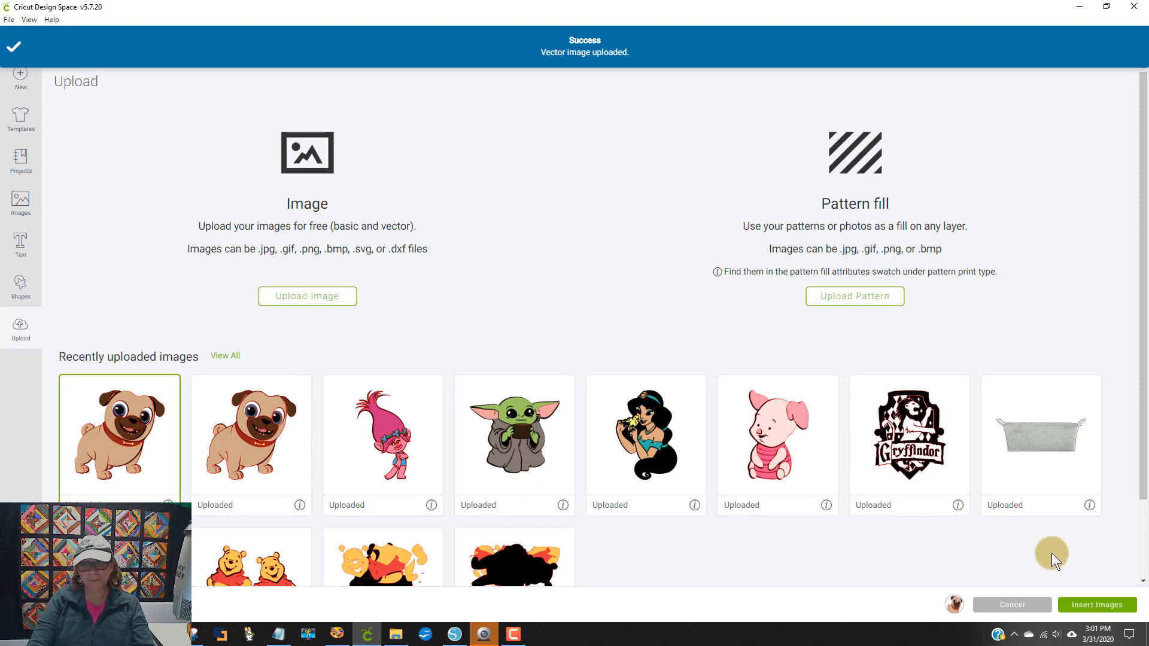
click(1099, 605)
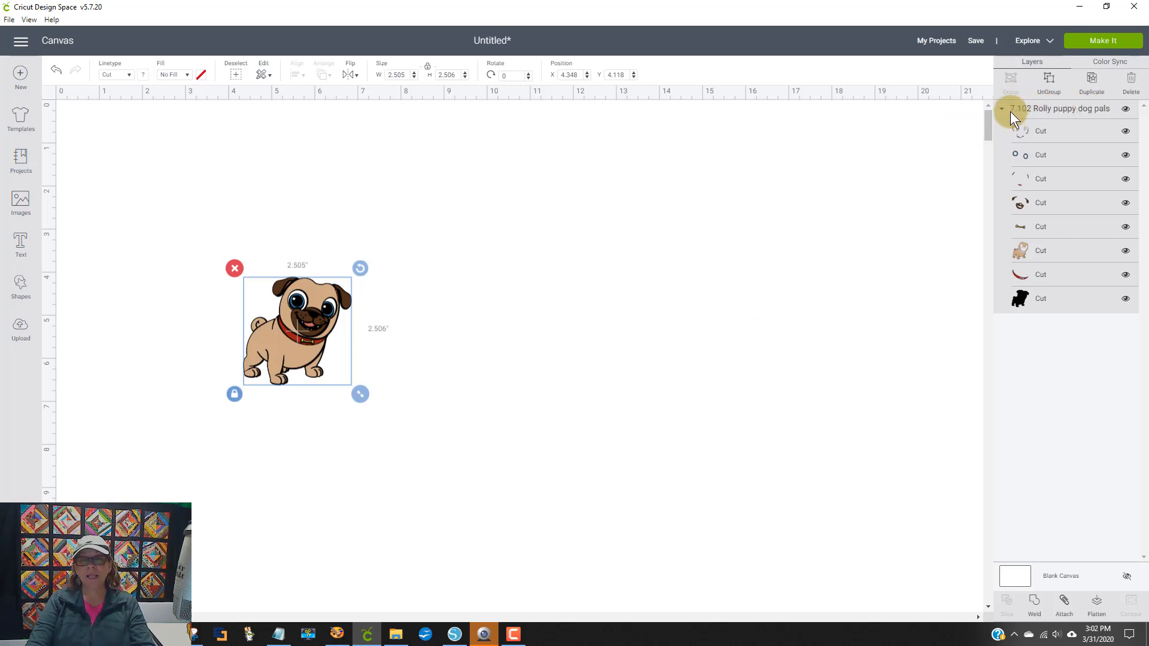
click(702, 387)
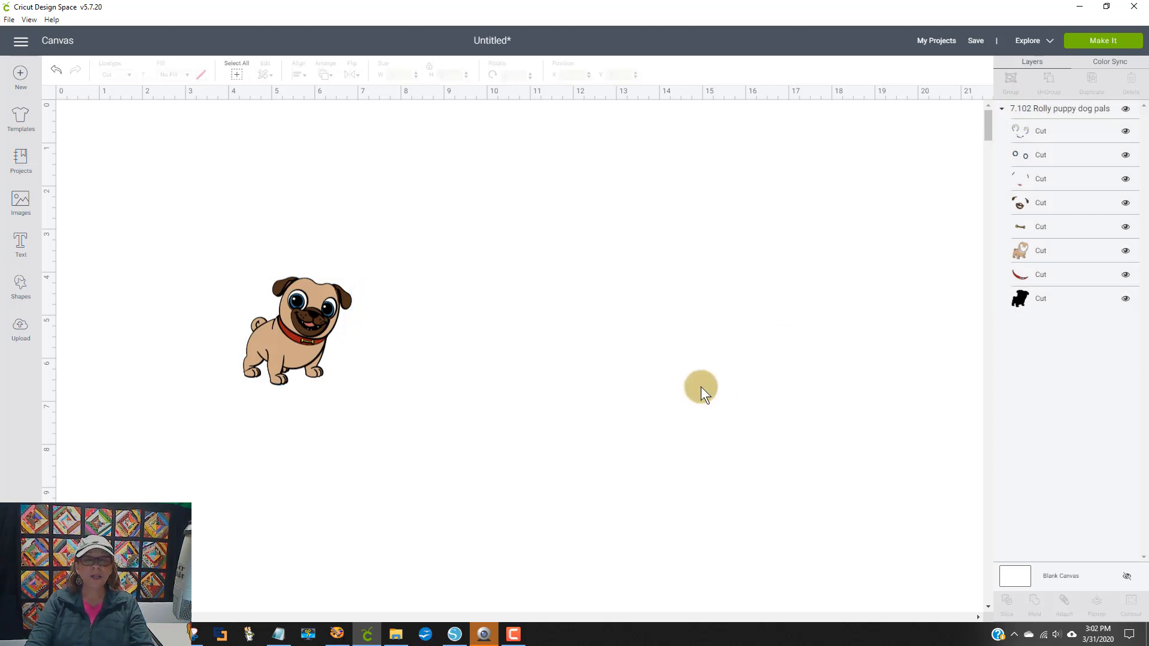
Resize the puppy proportionally to a width of 7.102 inches and move it closer to the canvas's upper-left corner
click(305, 333)
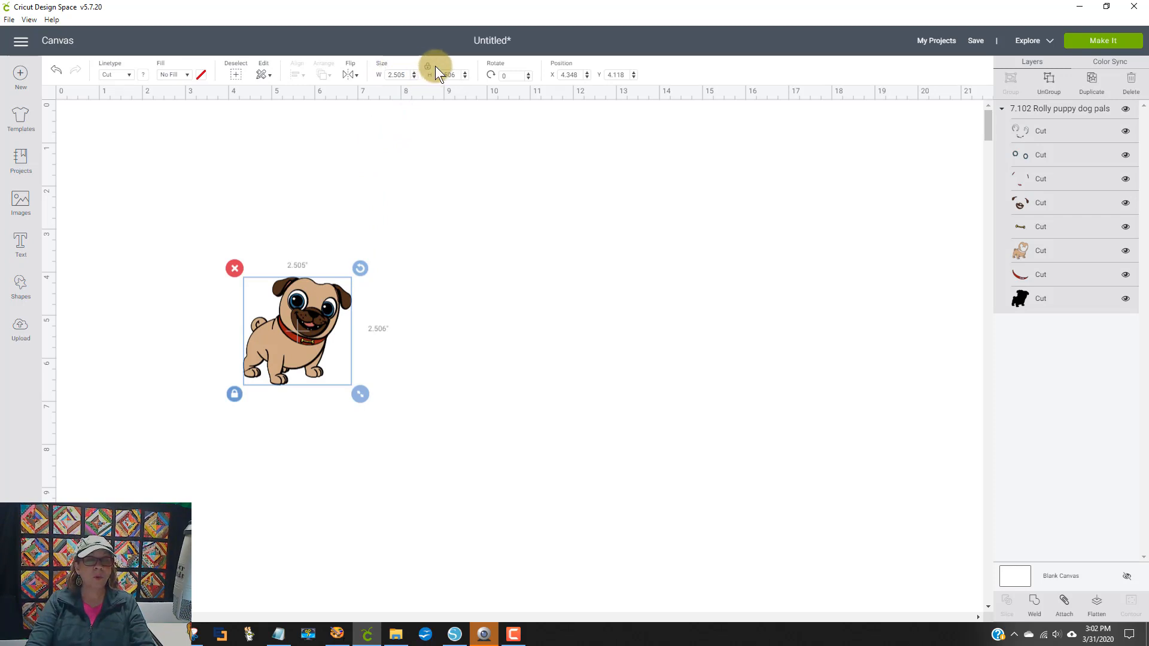
click(407, 74)
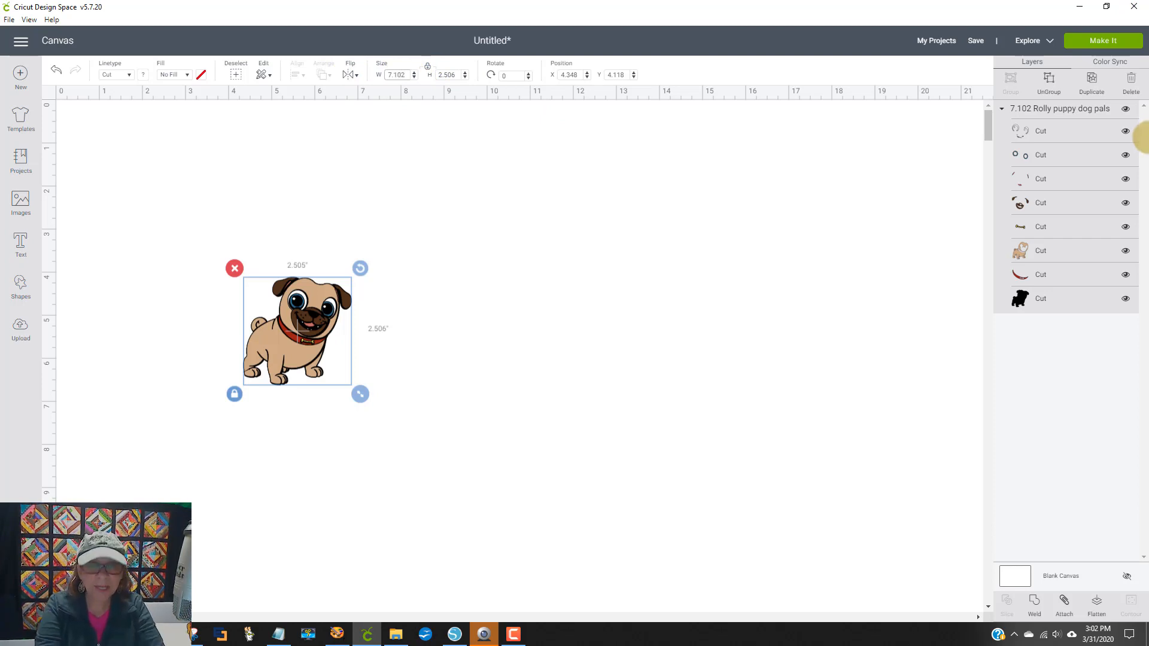
key(Return)
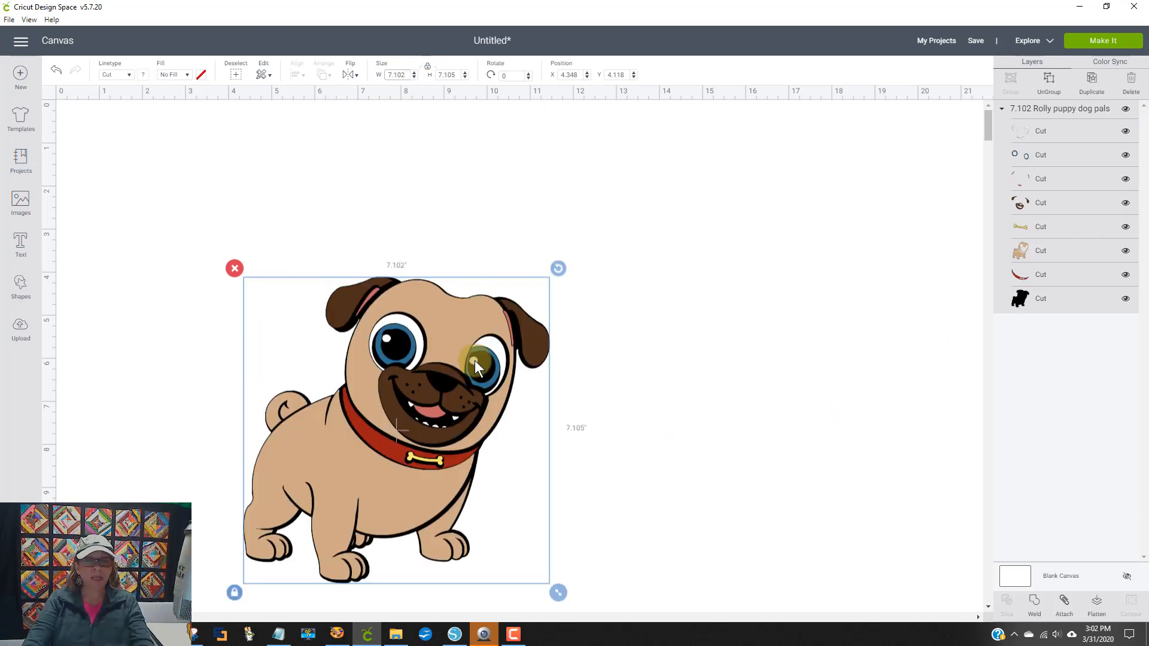
drag(449, 335, 392, 211)
click(686, 298)
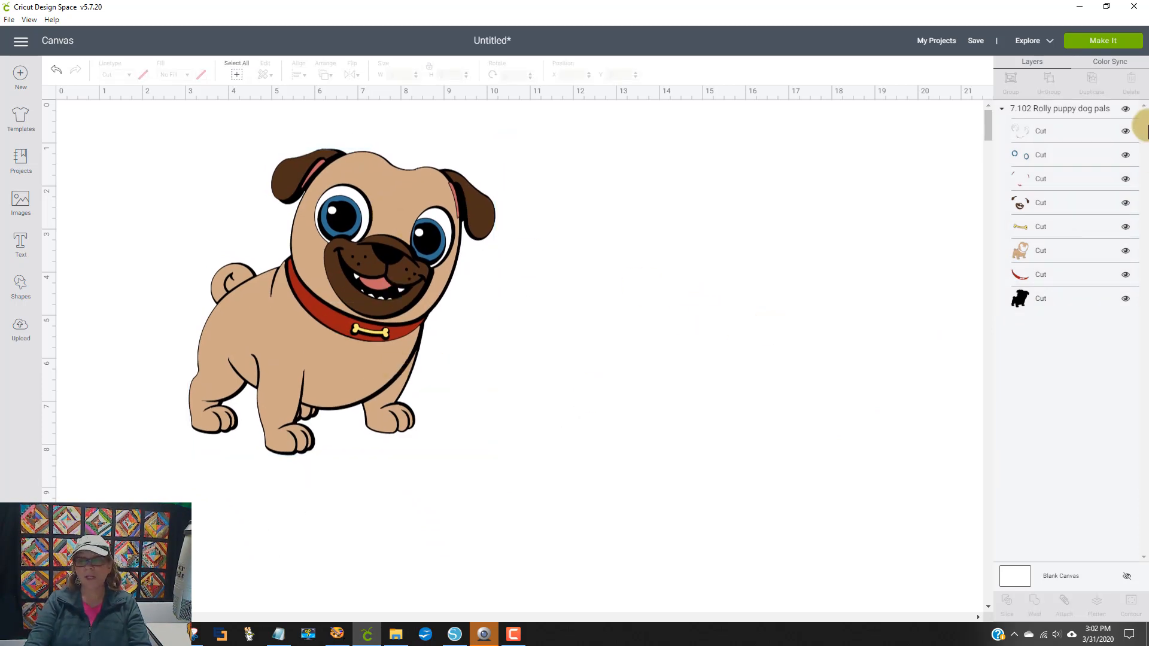
Preview the cut mats, examining the white, black, pink, red and brown pieces, and return to the canvas without cutting
click(1108, 42)
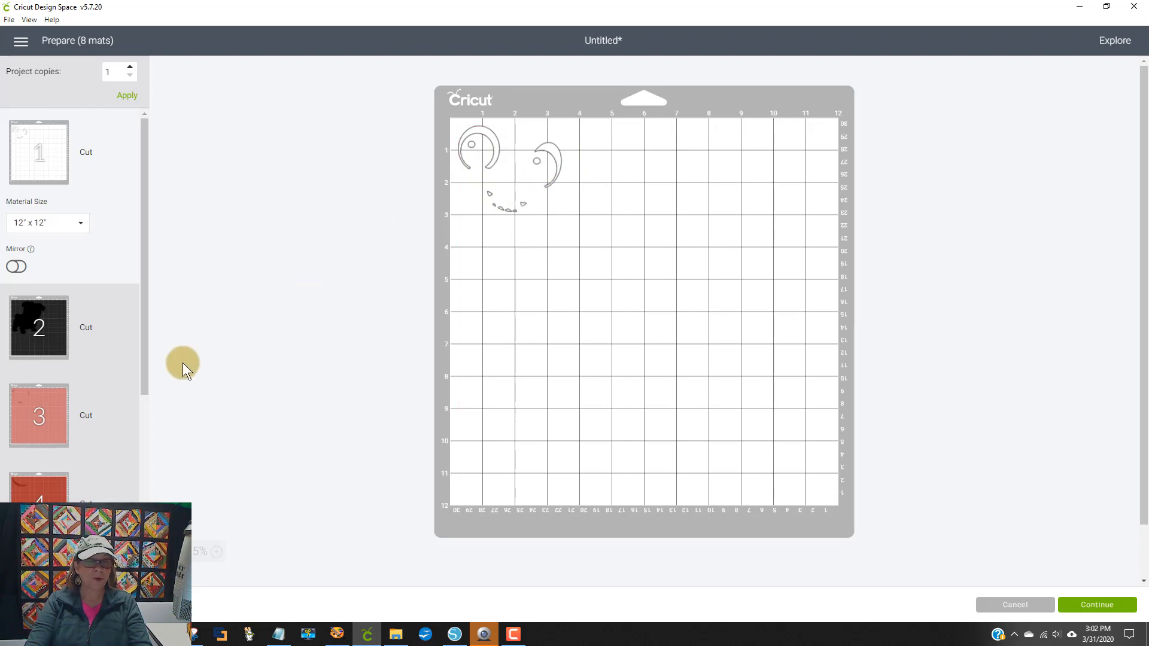
click(44, 357)
click(40, 409)
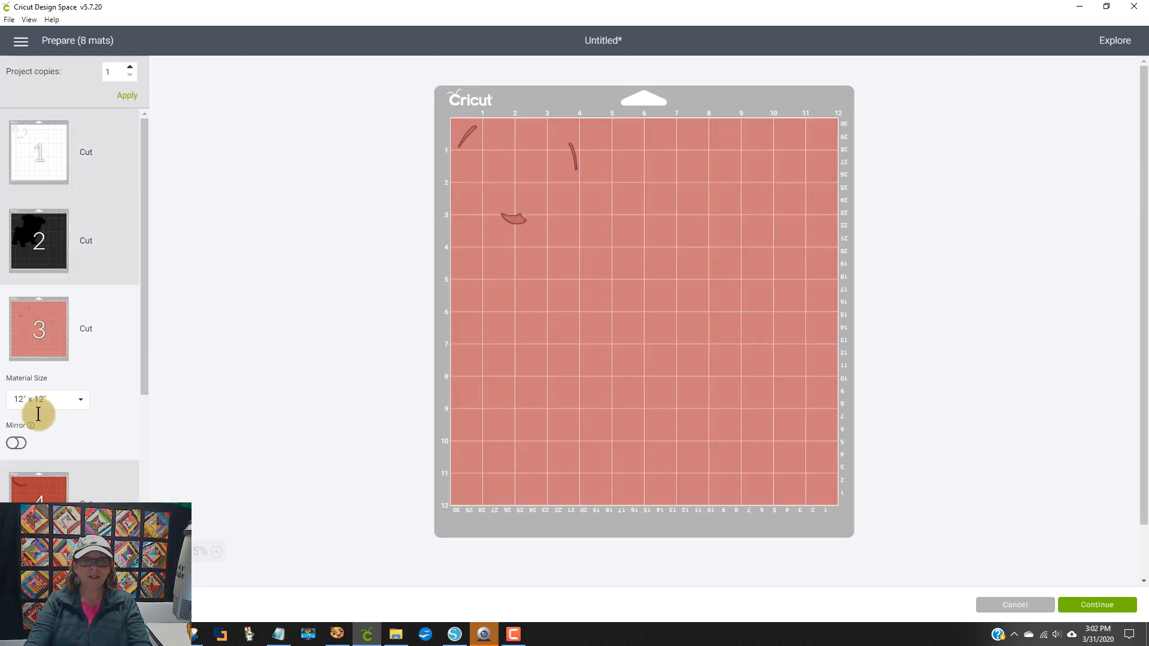
click(24, 497)
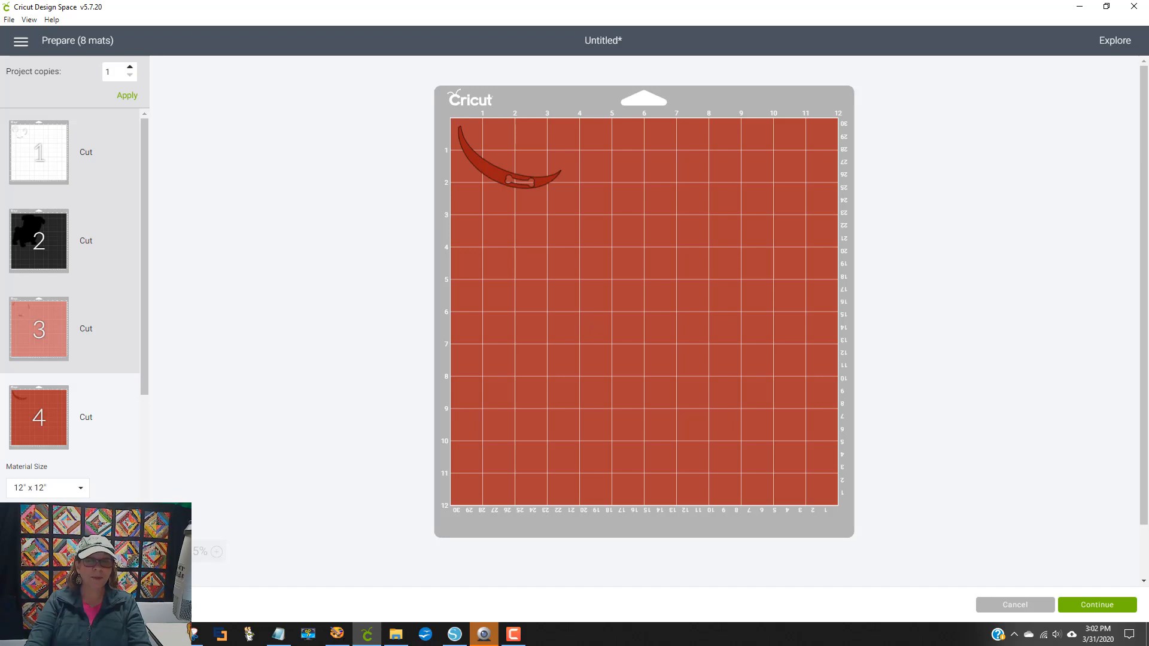
click(36, 584)
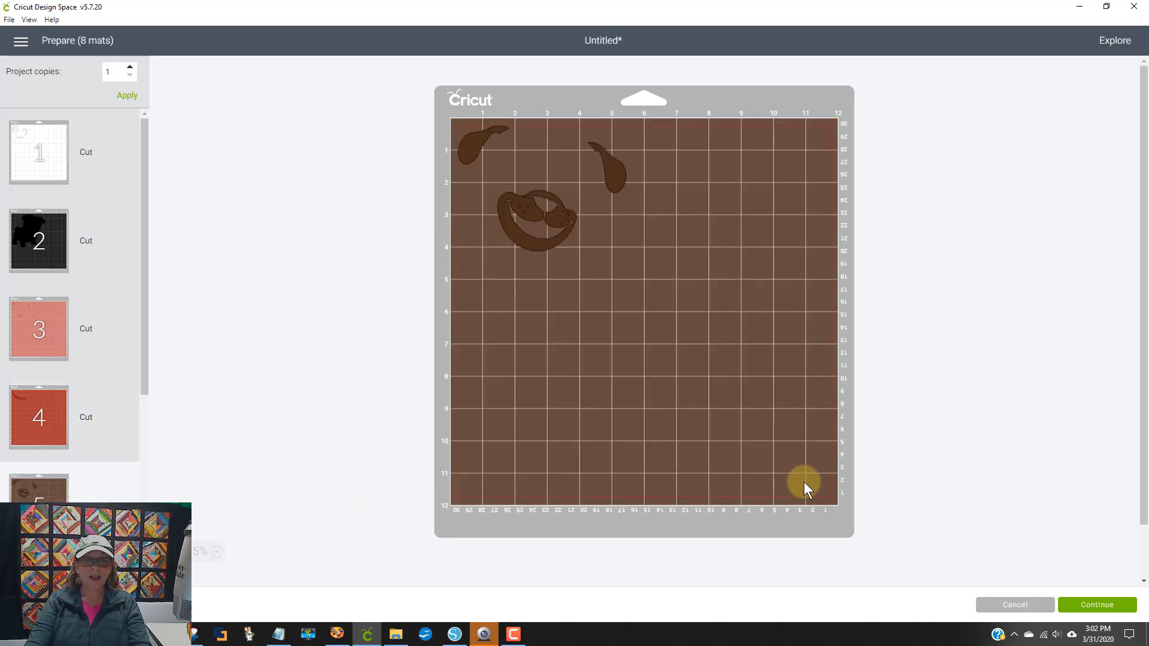
click(1017, 605)
Move the puppy group to about X 2.6, Y 0.84 on the canvas and collapse its list of cut layers
drag(366, 348, 345, 334)
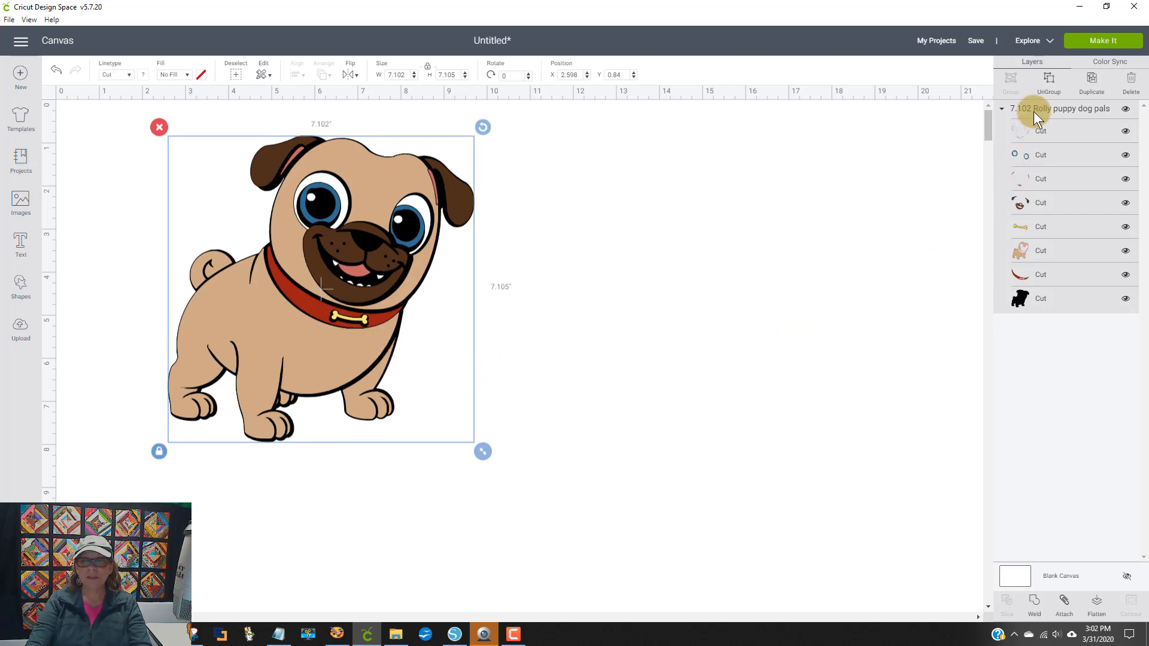
click(1003, 112)
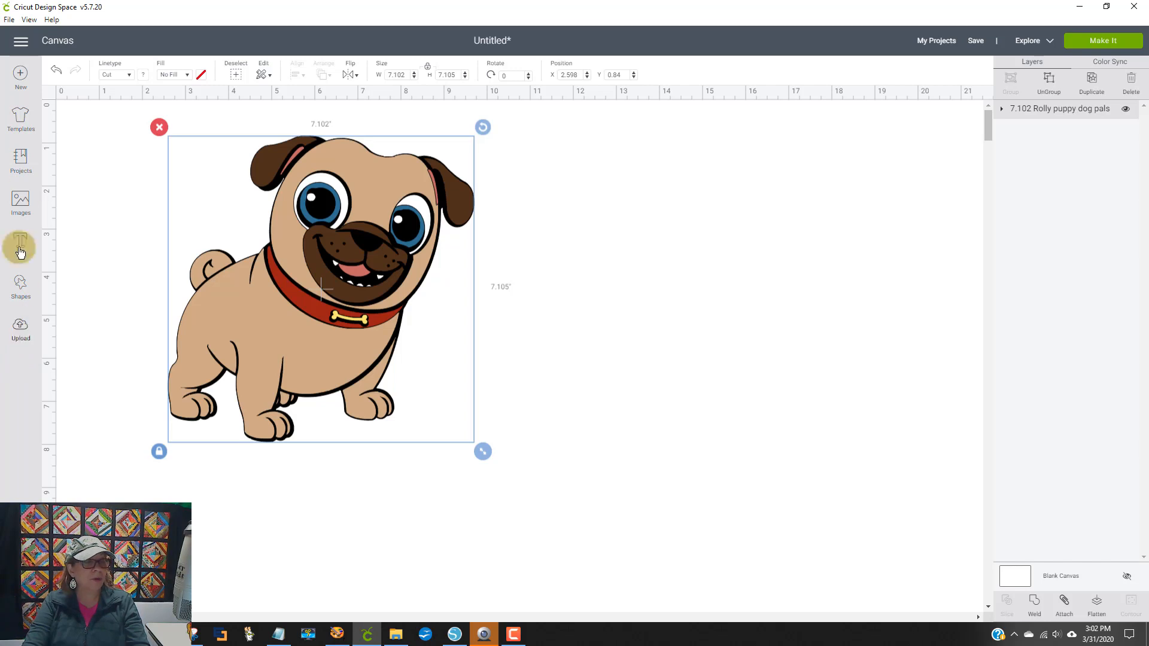
Insert the other recently uploaded Rolly puppy, second in the recent uploads, and move it to about X 14.2, Y 1.74 on the canvas
click(17, 348)
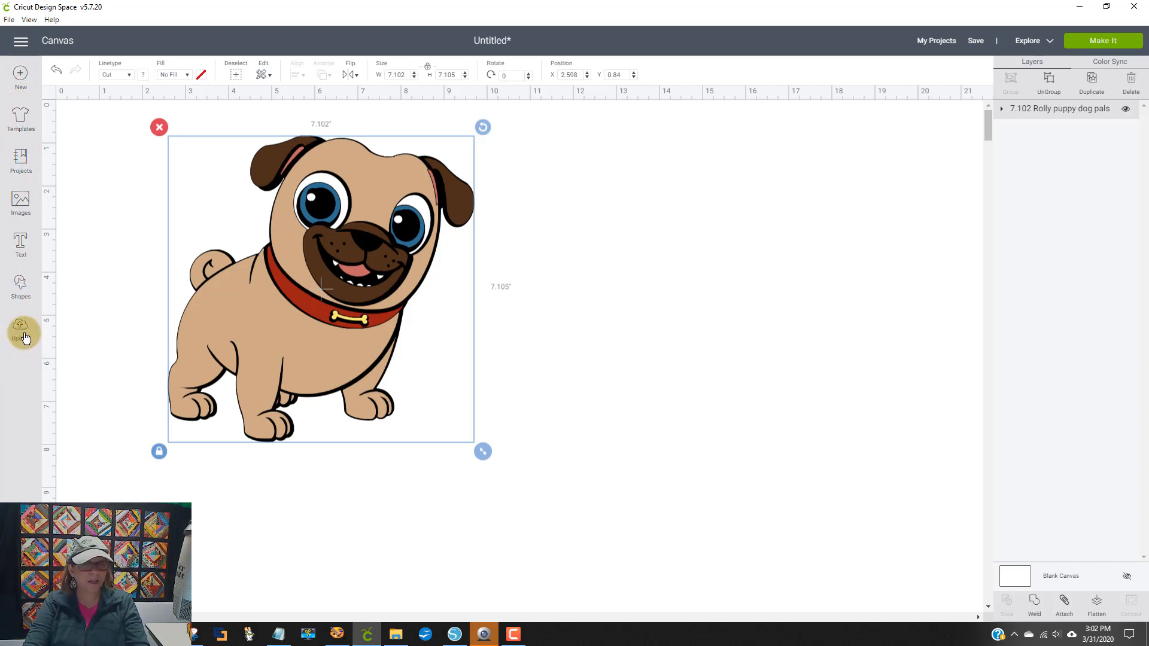
click(250, 461)
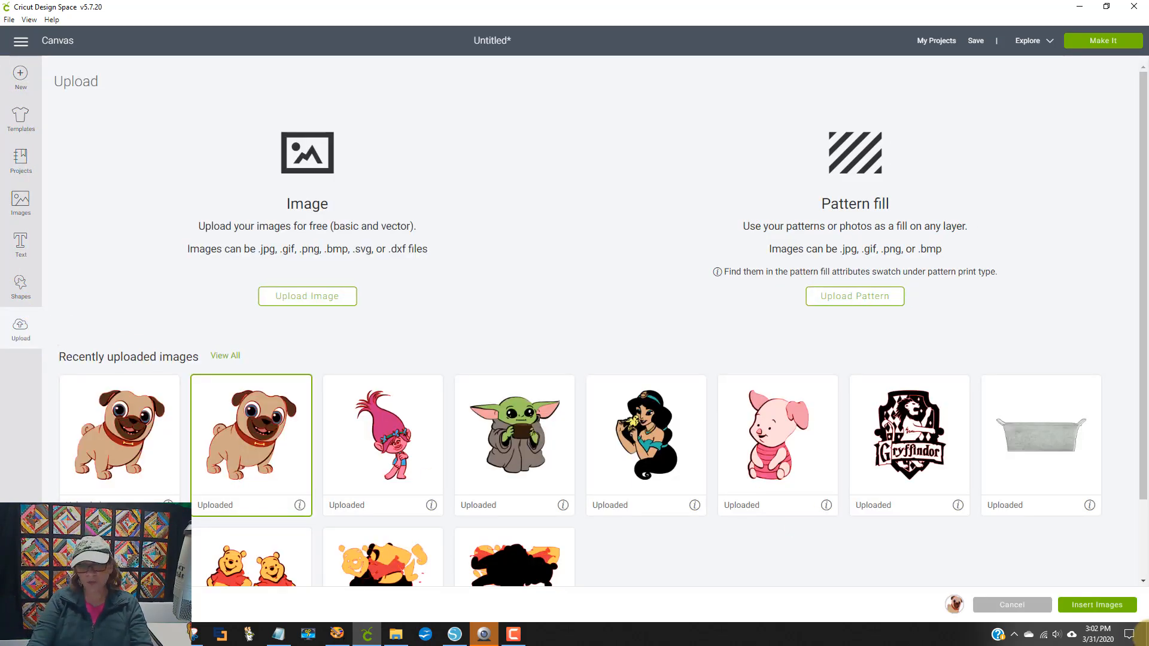
click(1097, 604)
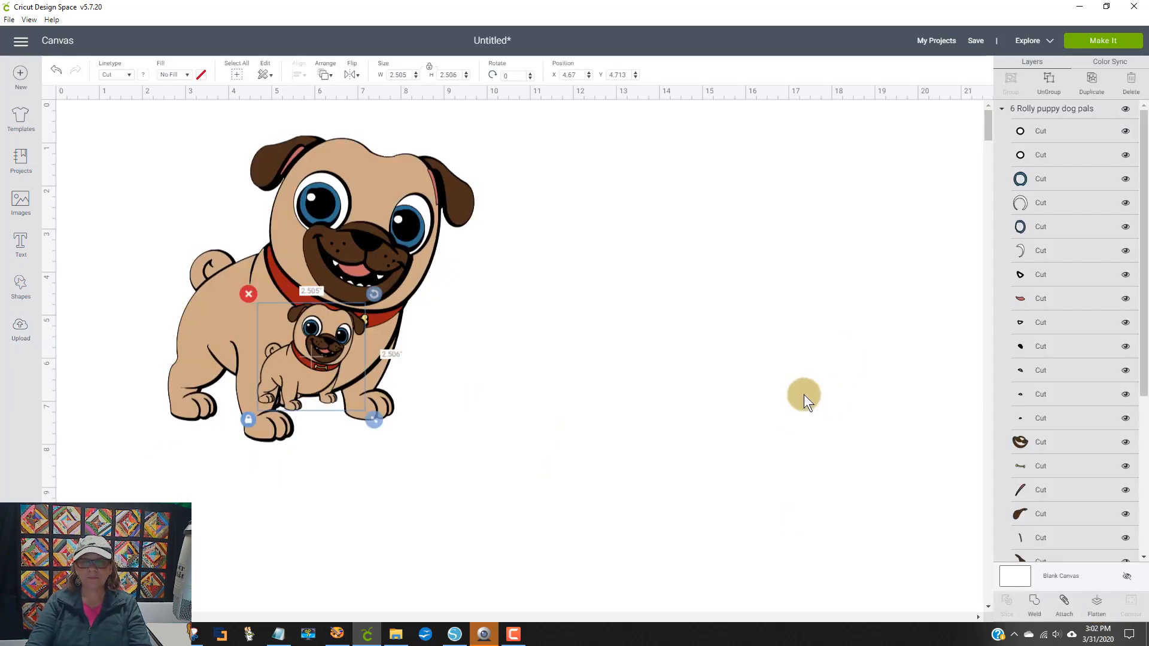
drag(358, 350, 769, 223)
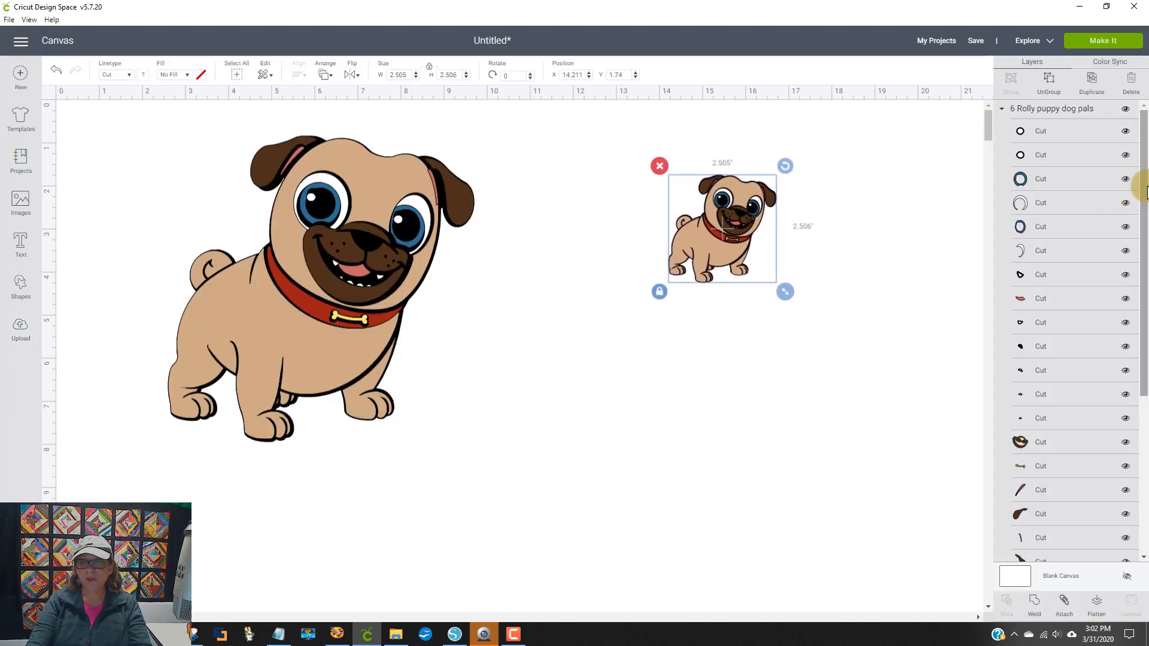
Hide the 7.102 Rolly puppy group and move the small puppy to about X 11.1, Y 1.7
click(318, 279)
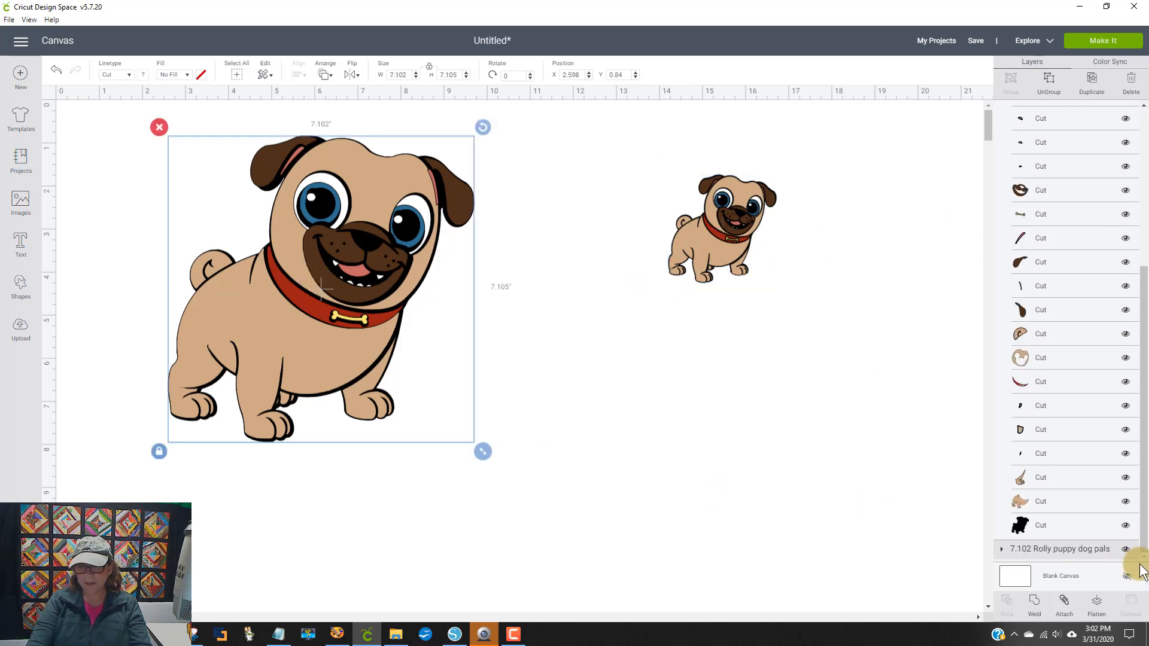
click(1125, 549)
drag(706, 241, 575, 239)
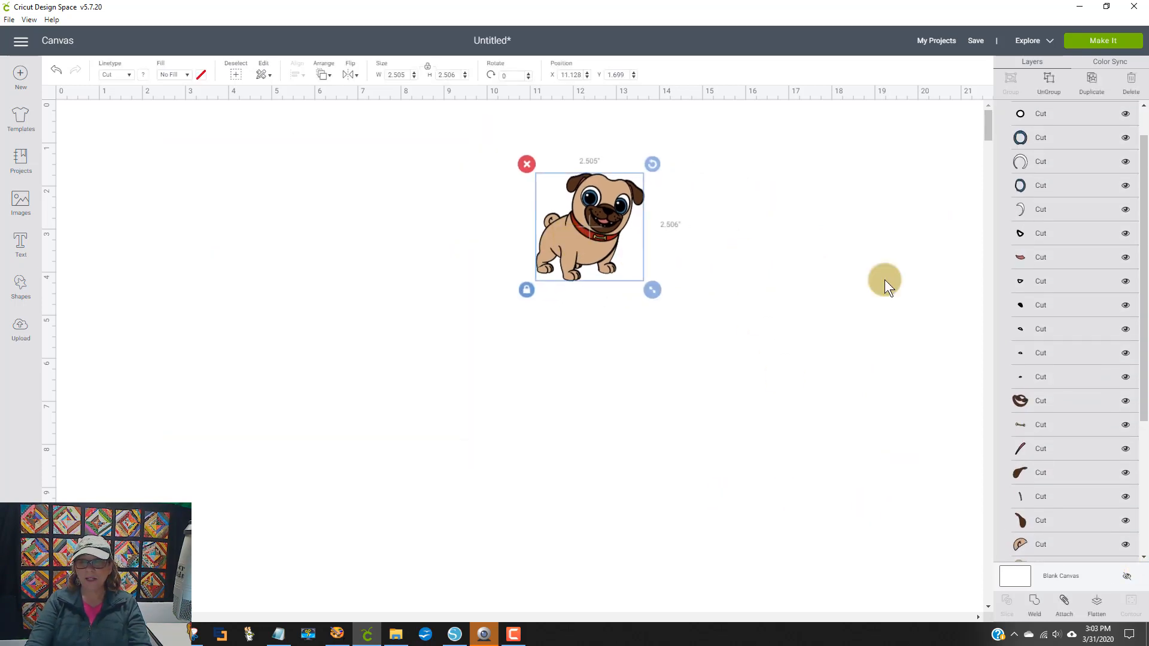
Enlarge the small puppy proportionally to about 8.59 inches wide and move it to about X 8.4, Y 1.0
scroll(1086, 302, down, 4)
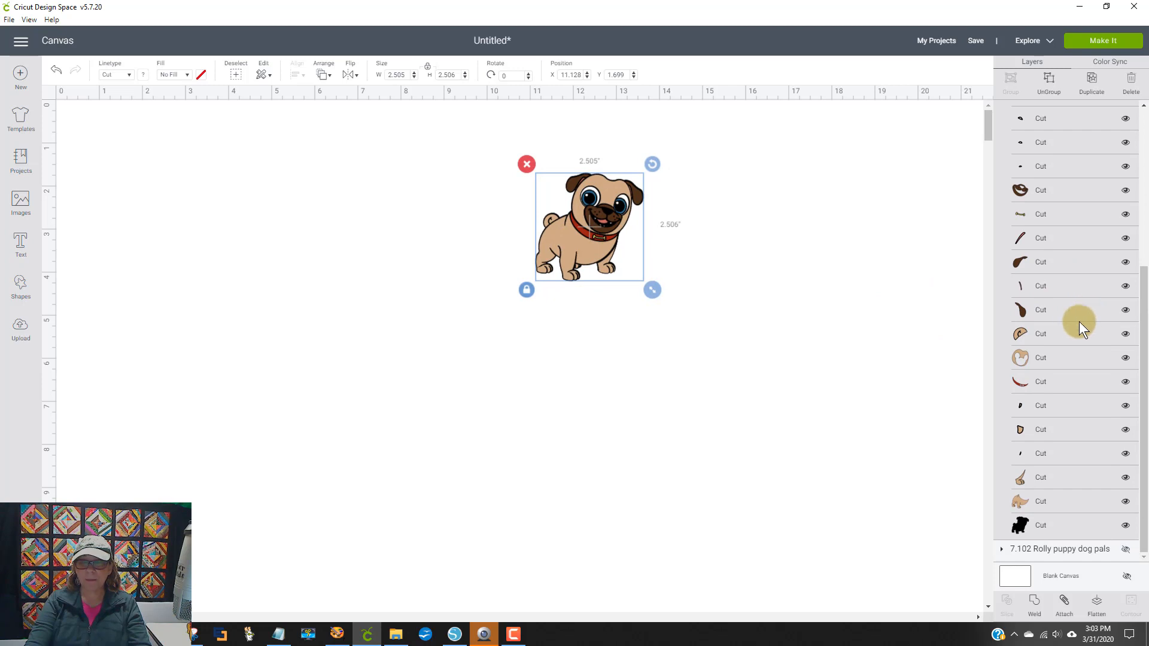
scroll(1075, 322, up, 5)
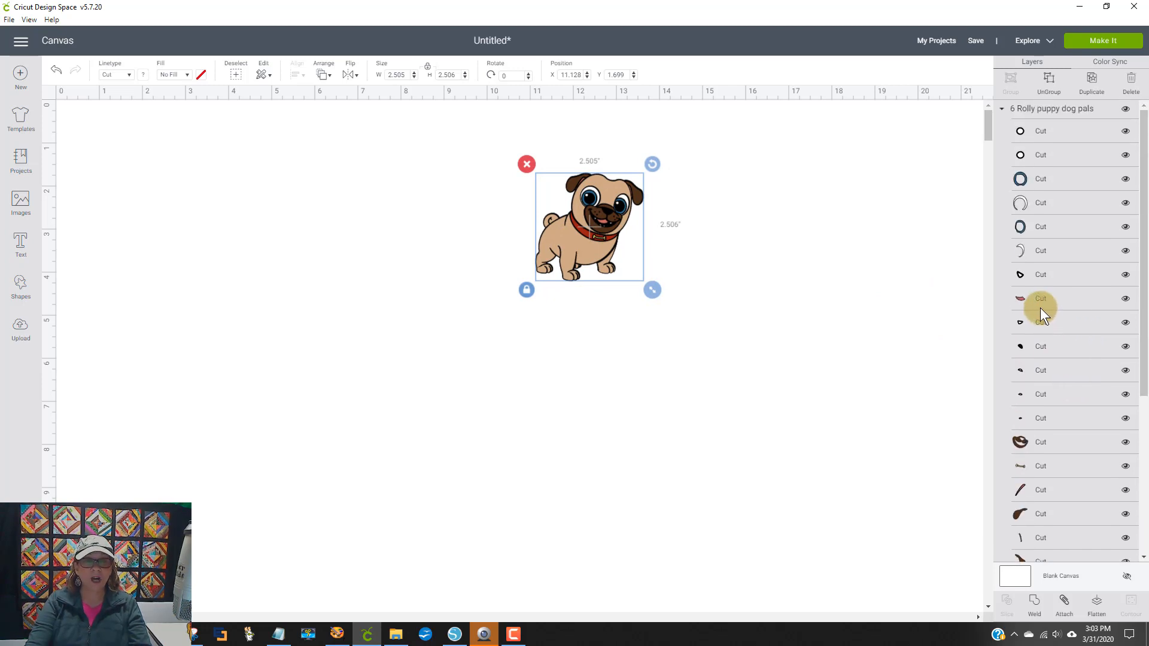
drag(645, 291, 928, 526)
drag(672, 428, 538, 407)
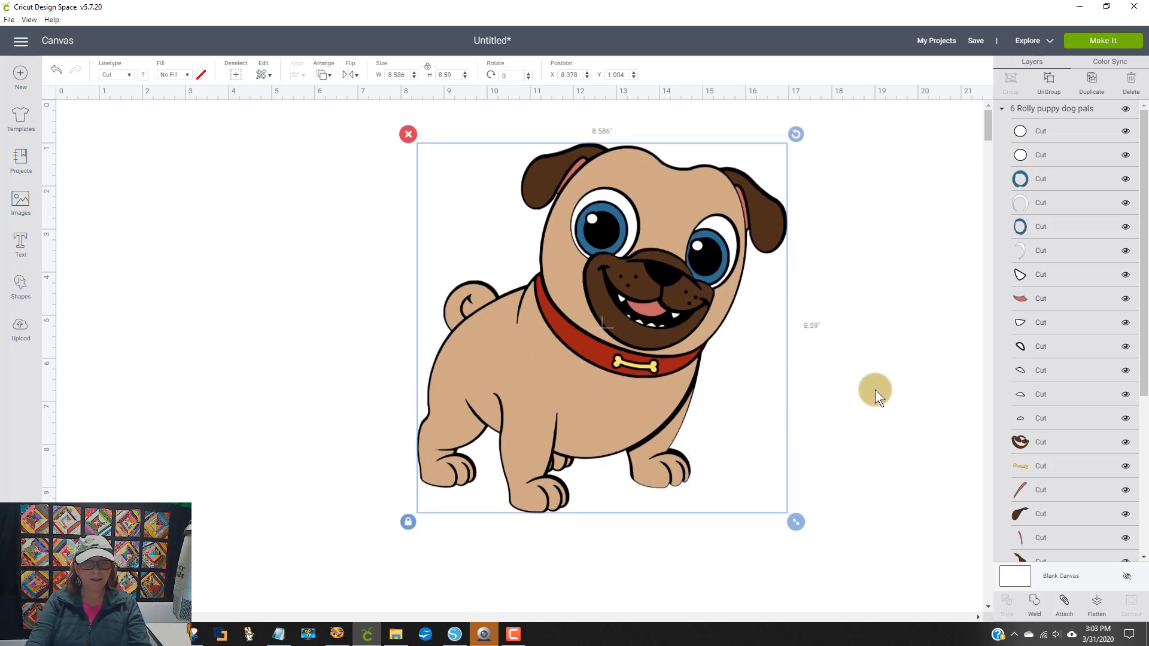
Deselect the enlarged puppy, preview its cut mats, and return to the canvas without cutting
click(875, 390)
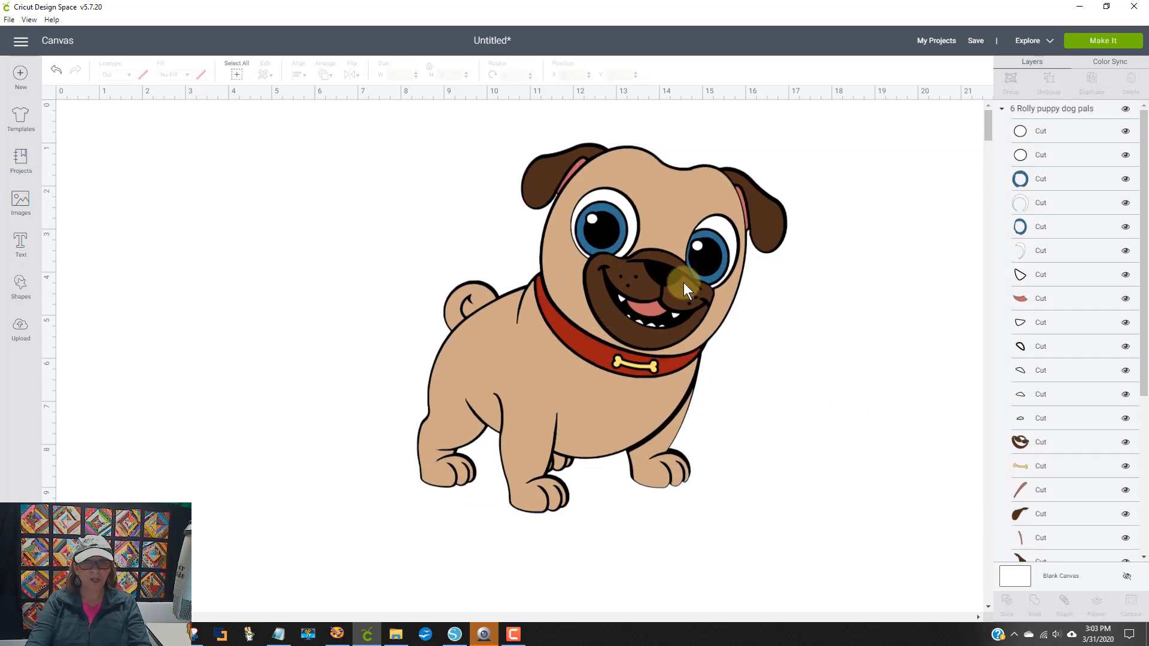
click(1115, 39)
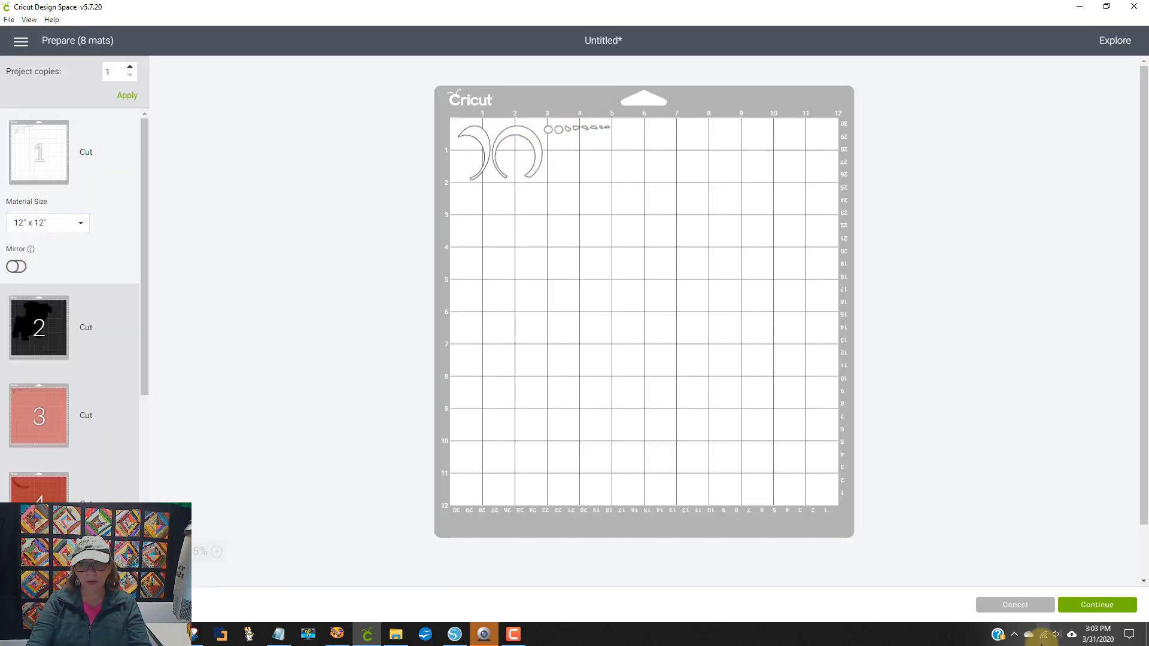
click(1027, 606)
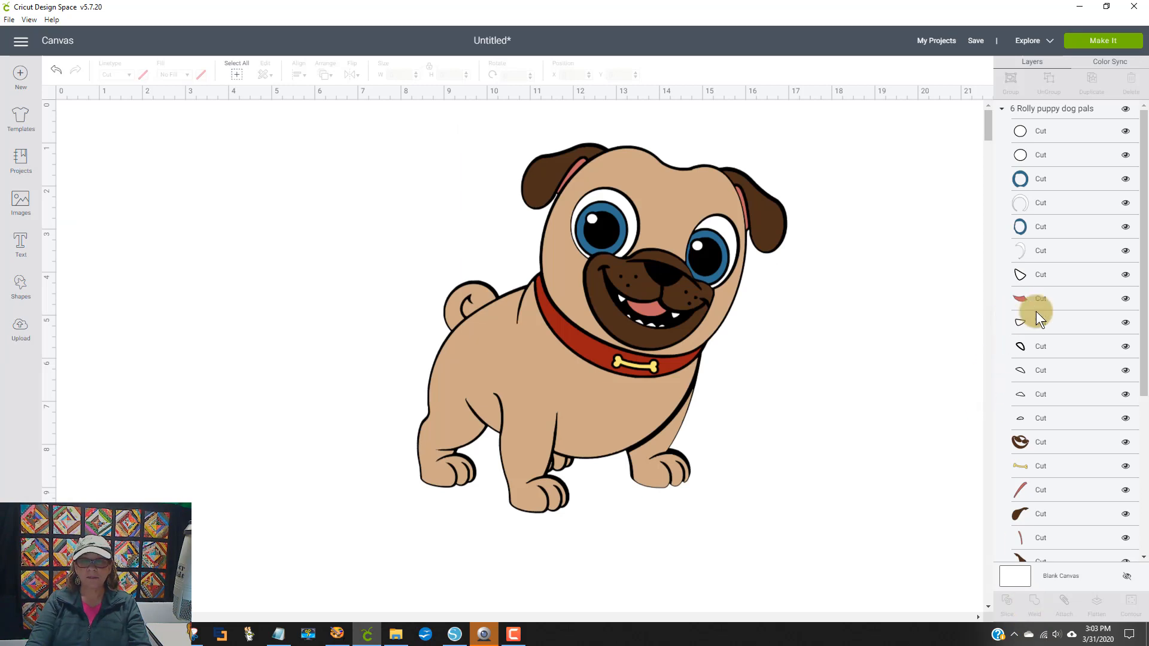
Hide and collapse the 6 Rolly puppy group, and make the 7.102 Rolly puppy group visible again
click(1126, 109)
click(1003, 110)
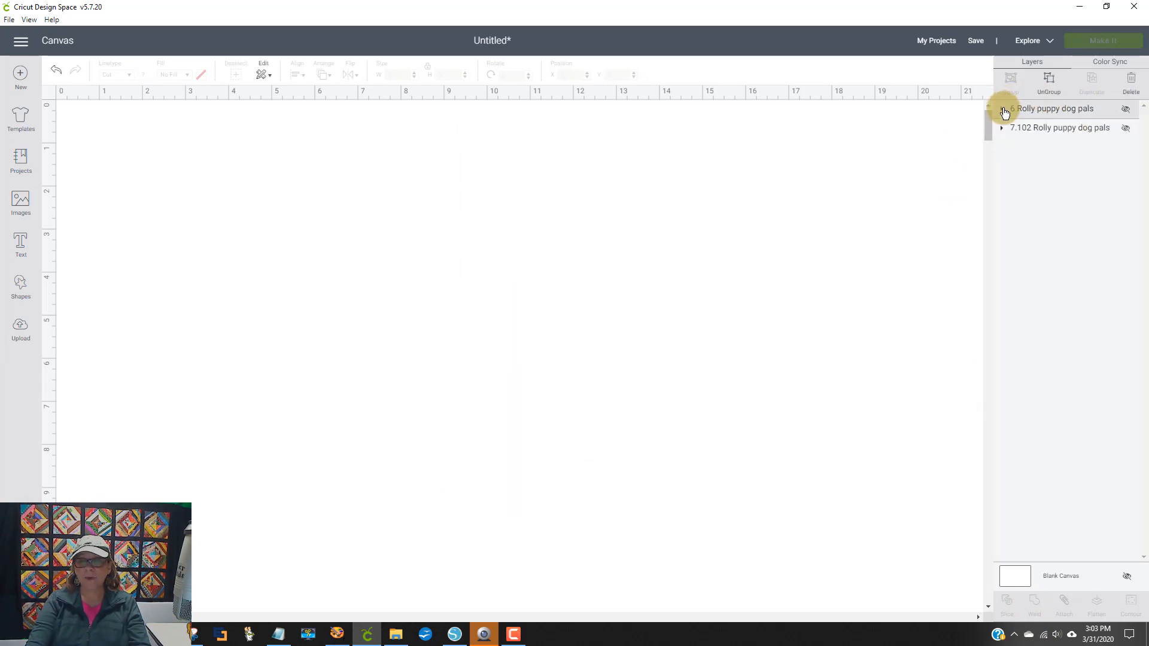
click(1126, 129)
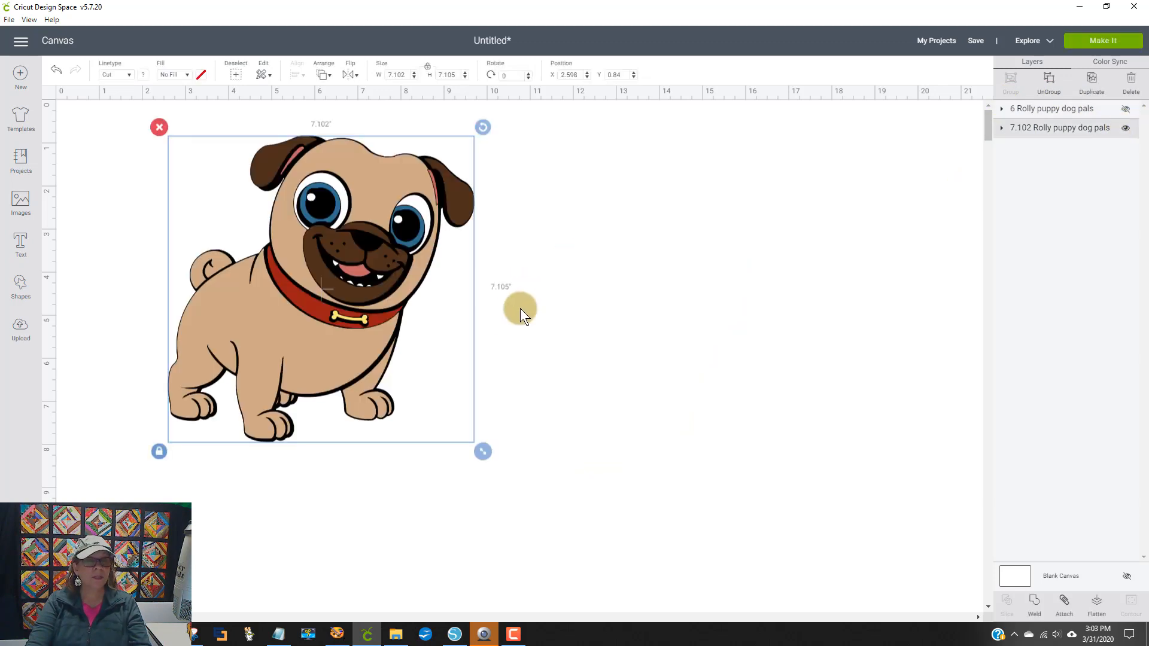
Open the cut mat preview for the 7.102 Rolly puppy
click(1094, 52)
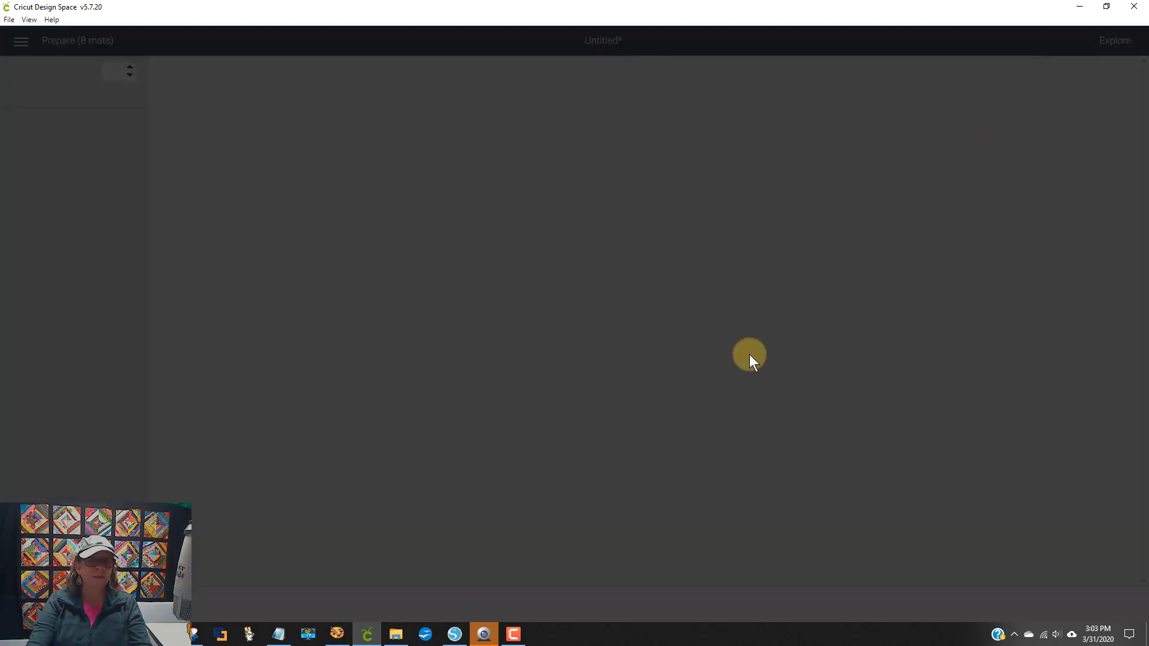